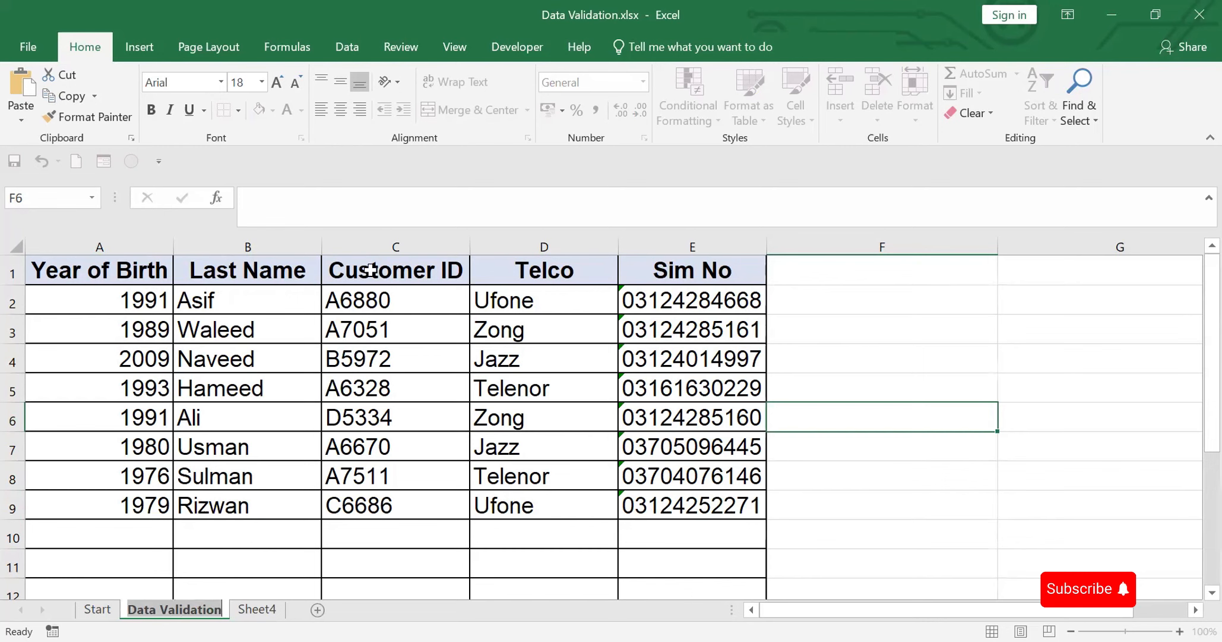
Step: Start a data validation rule on the whole Year of Birth column that allows only whole numbers
left_click(394, 236)
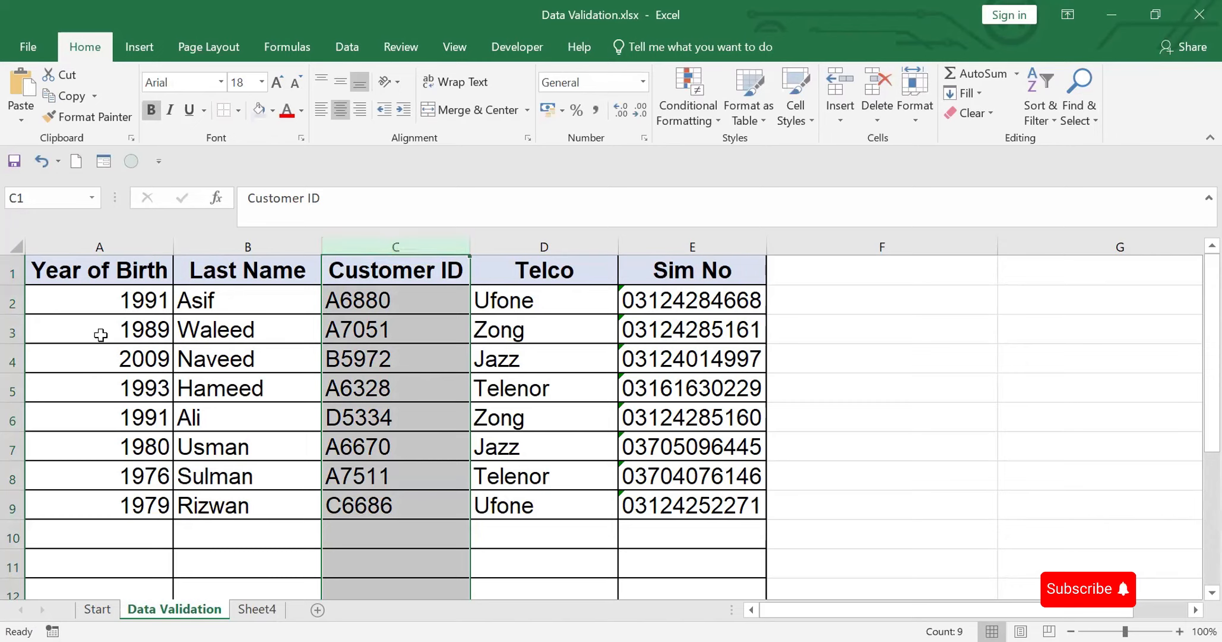
left_click(128, 240)
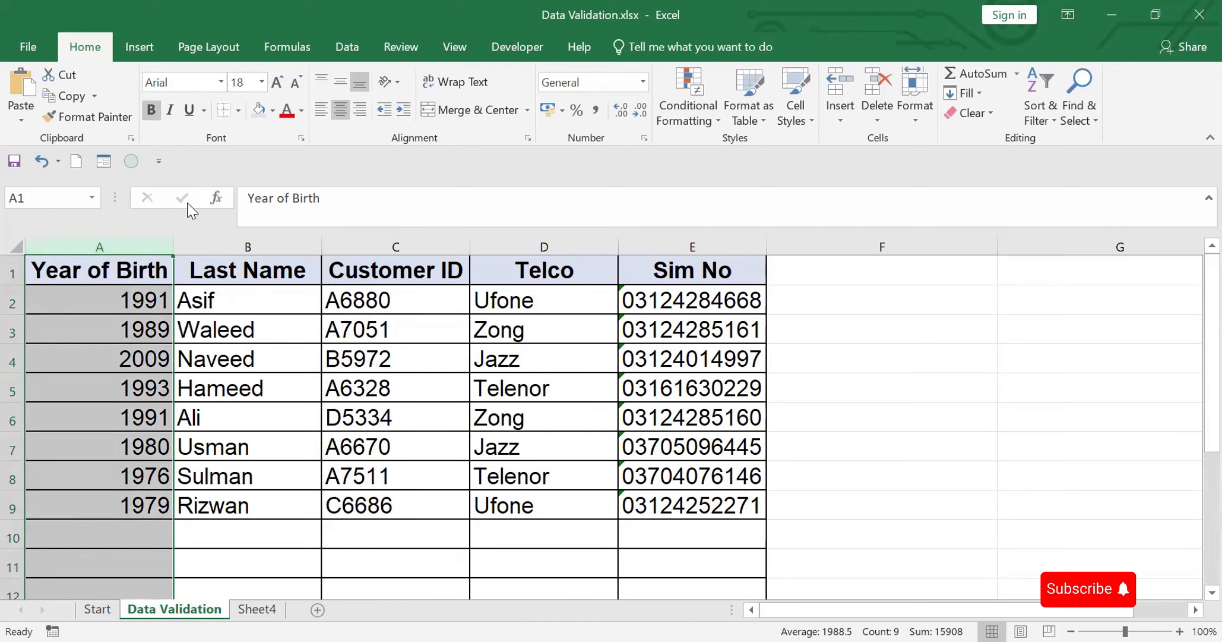
left_click(354, 46)
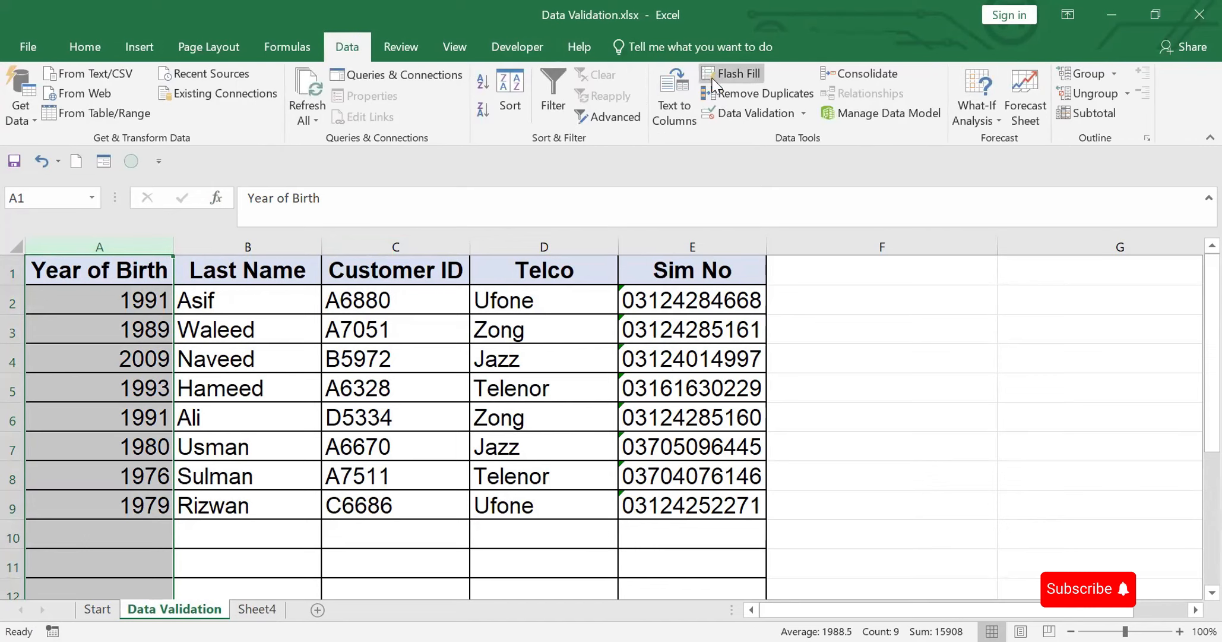
left_click(737, 112)
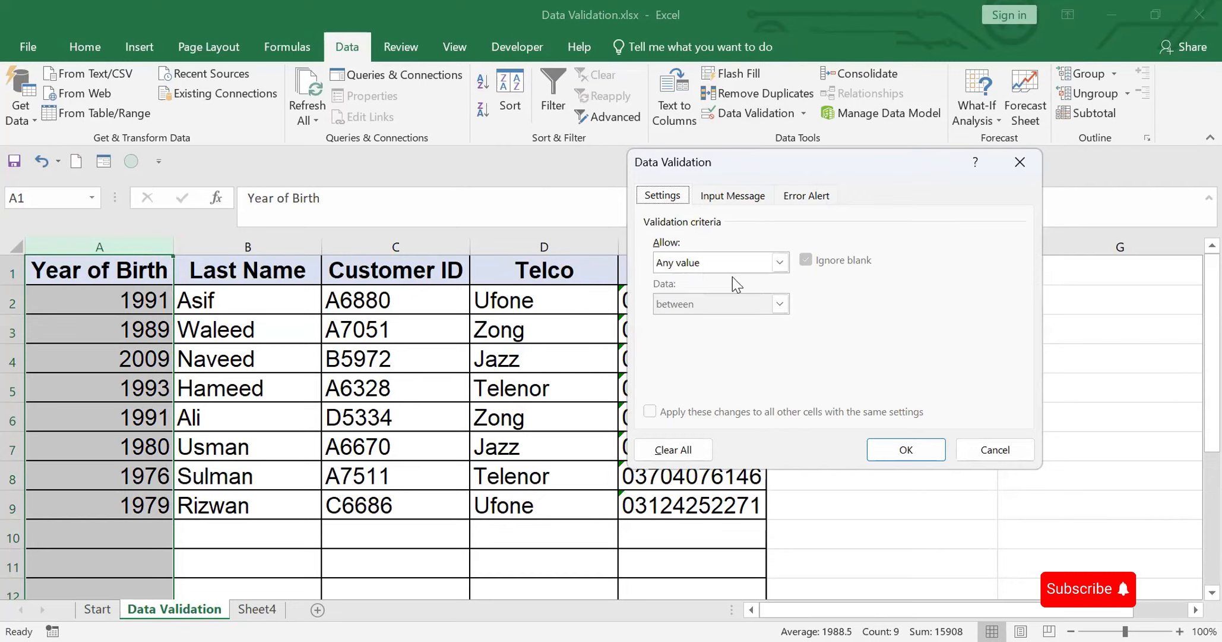
left_click(780, 262)
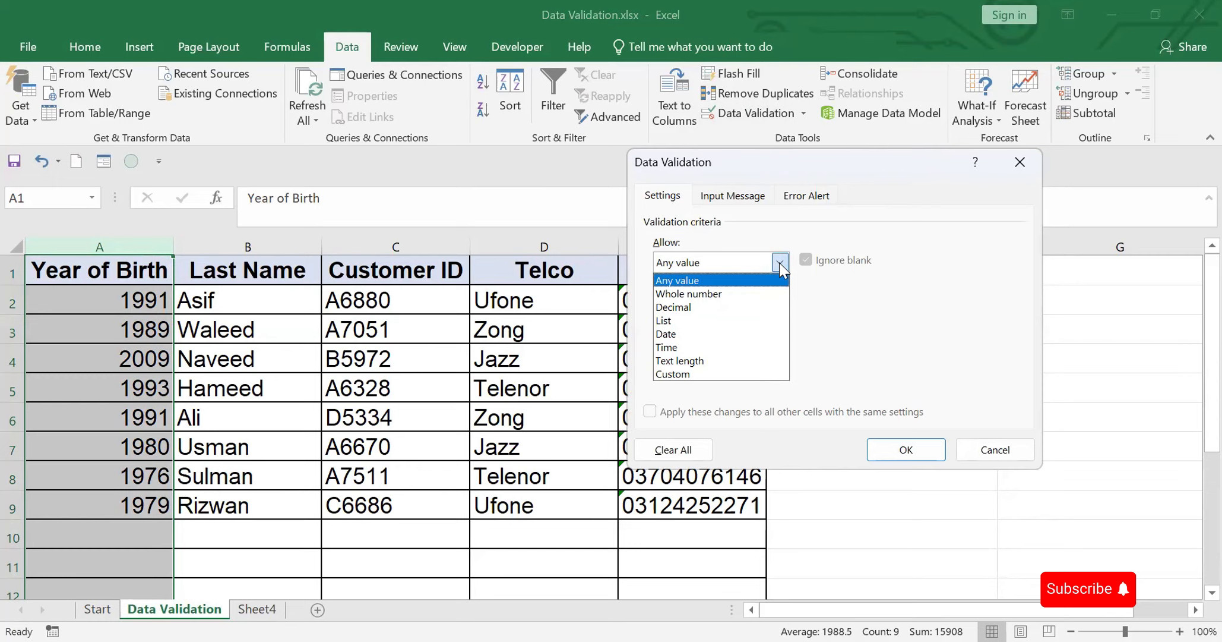
left_click(717, 300)
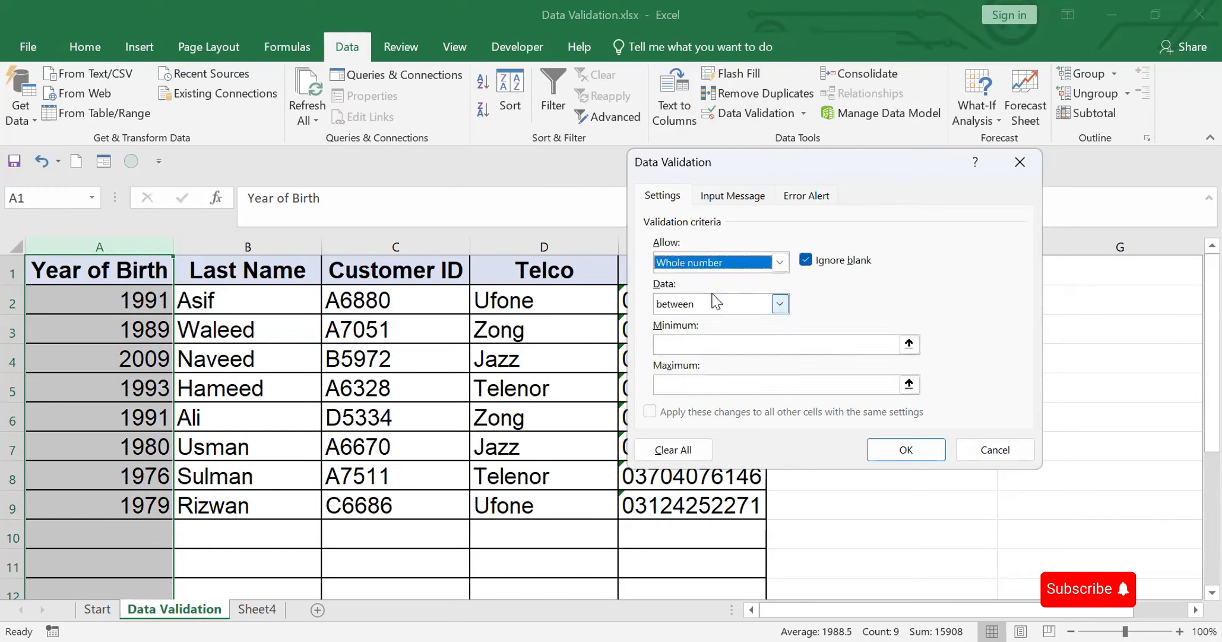
Step: Restrict the column's whole numbers to between a minimum of 1960 and a maximum of 2010, and apply the rule
left_click(781, 304)
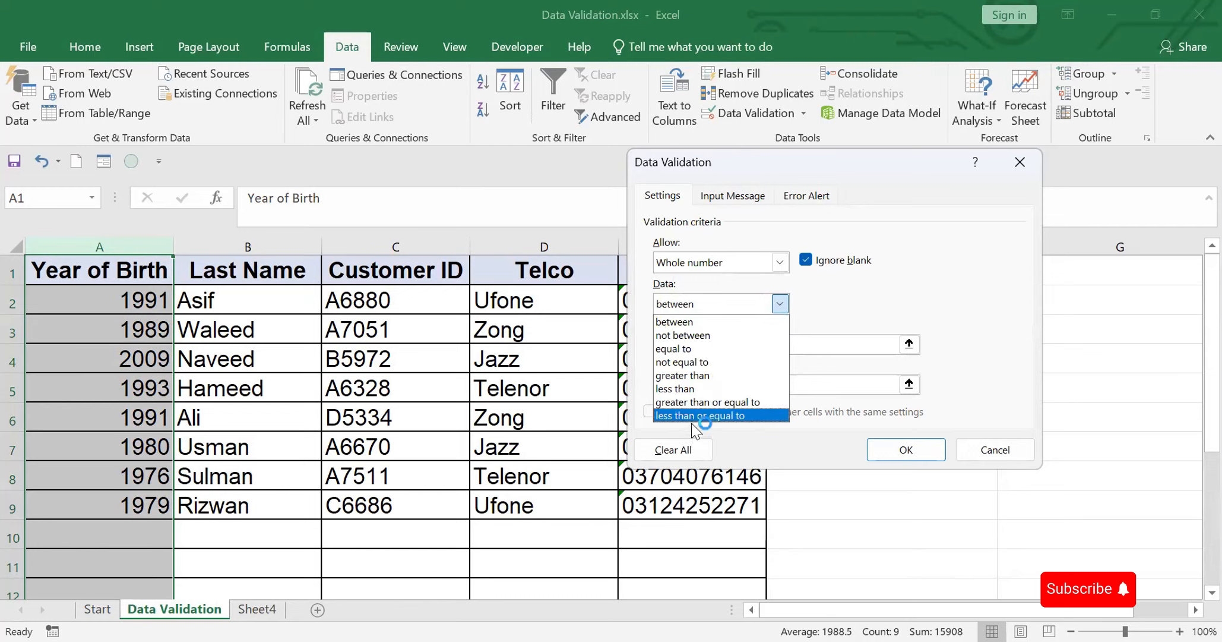
left_click(681, 326)
left_click(678, 343)
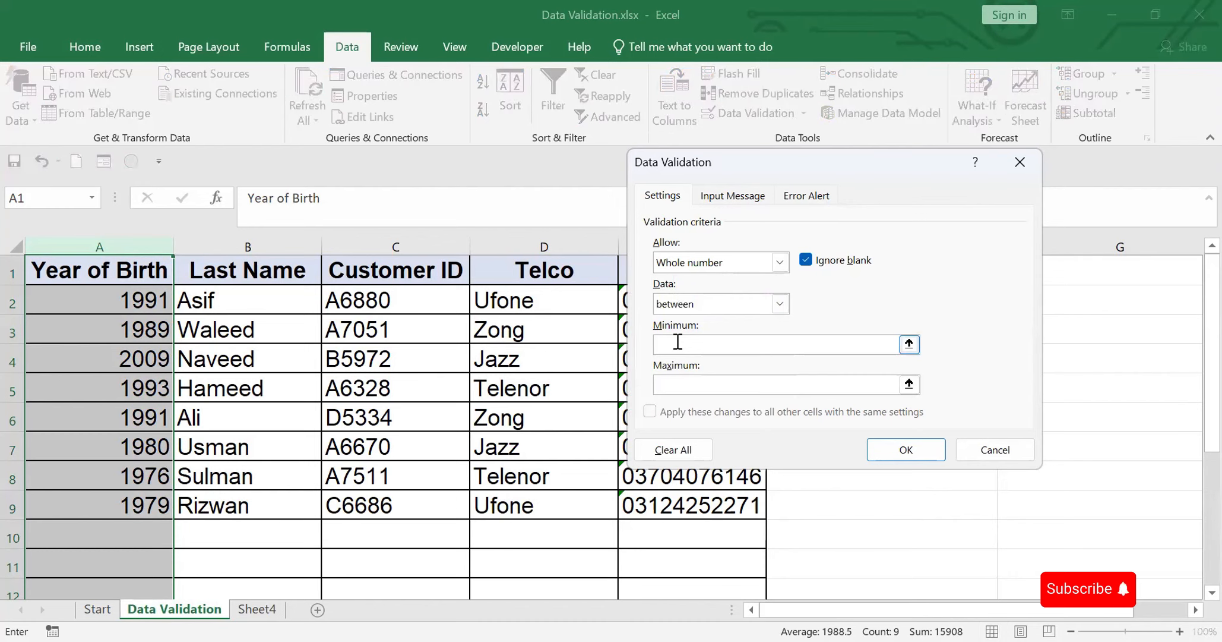
type("1960")
left_click(695, 384)
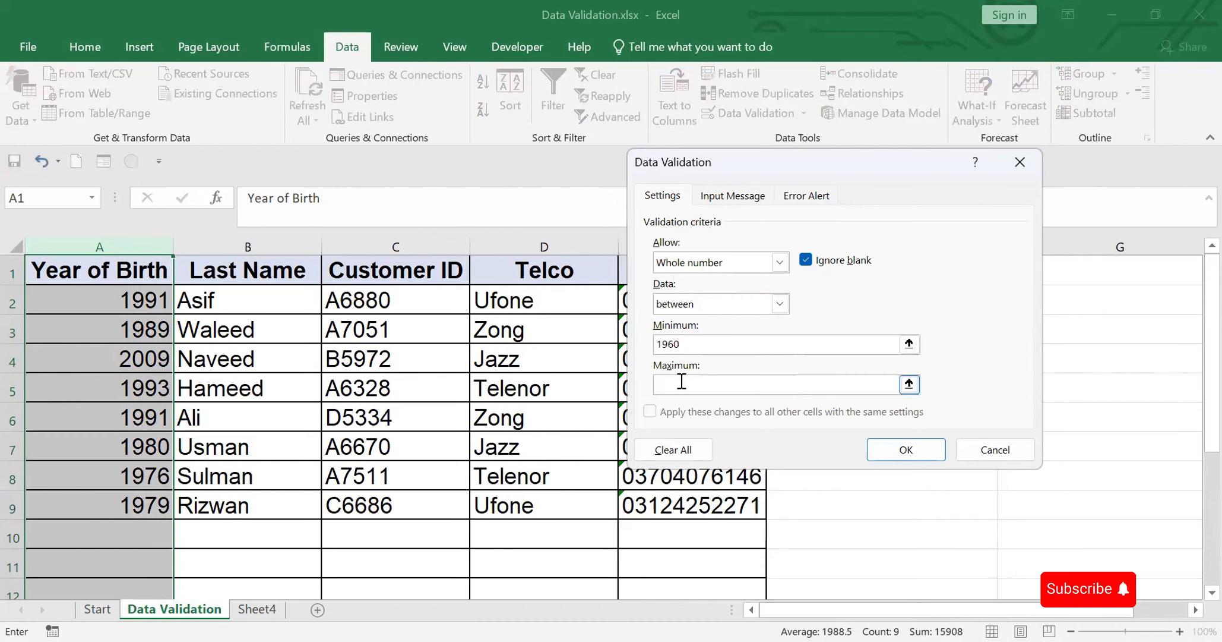
type("2010")
left_click(915, 453)
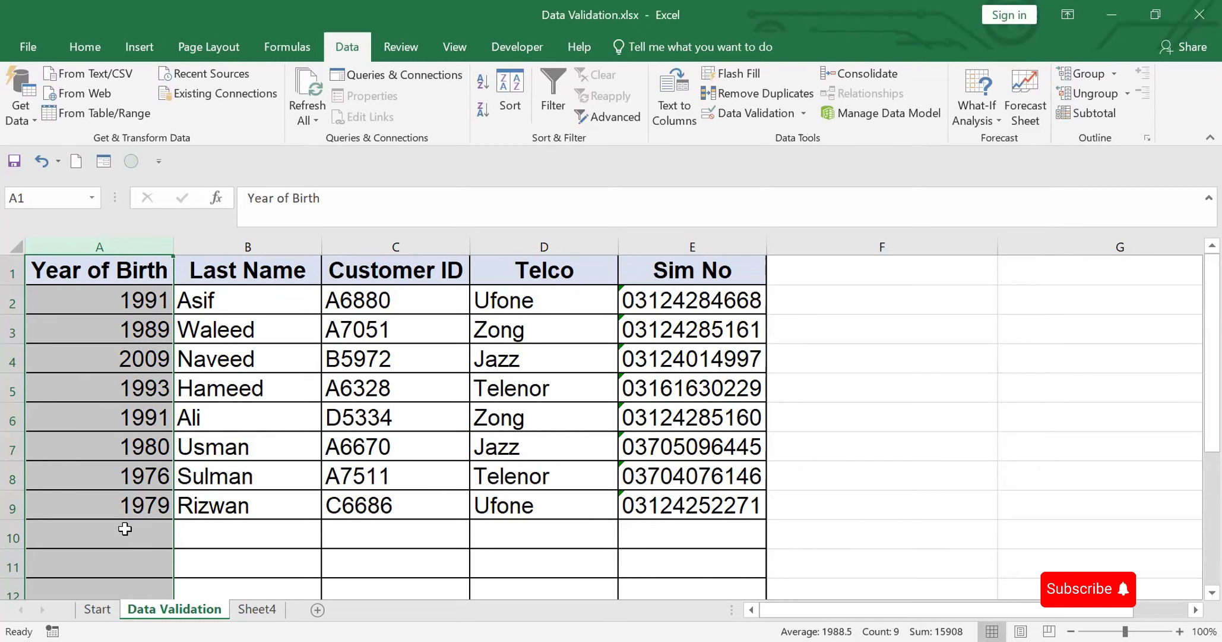
Step: Test the validation rule by trying the out-of-range years 1000 and 2011 in cell A10, discarding each entry
left_click(121, 535)
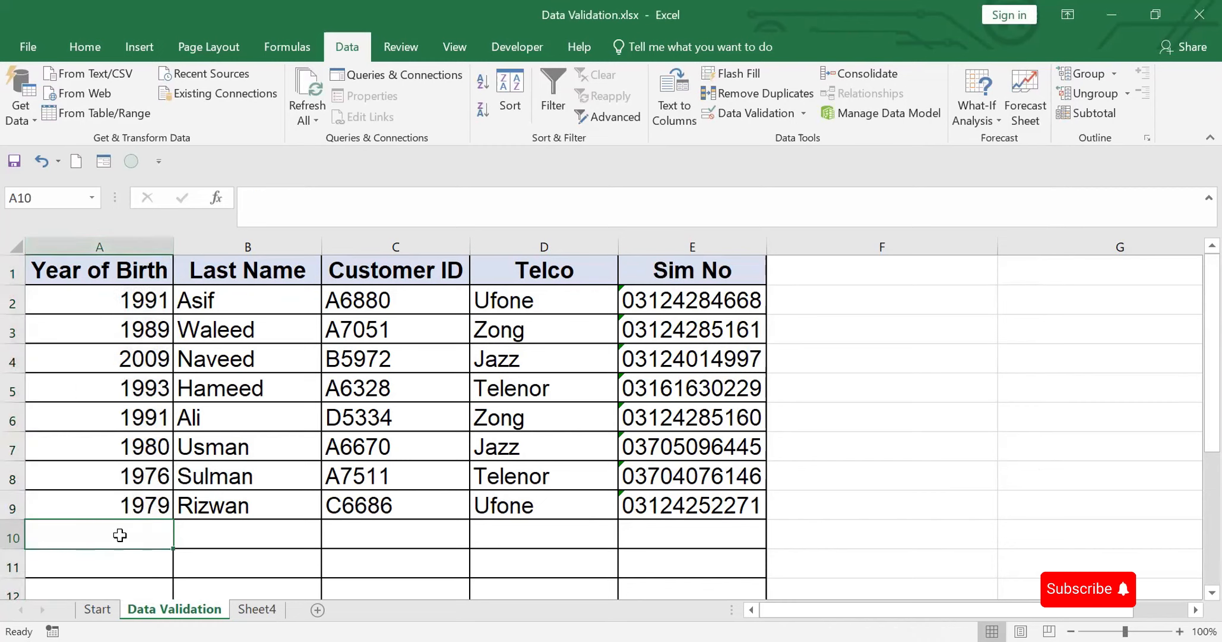
double_click(122, 534)
type("1000")
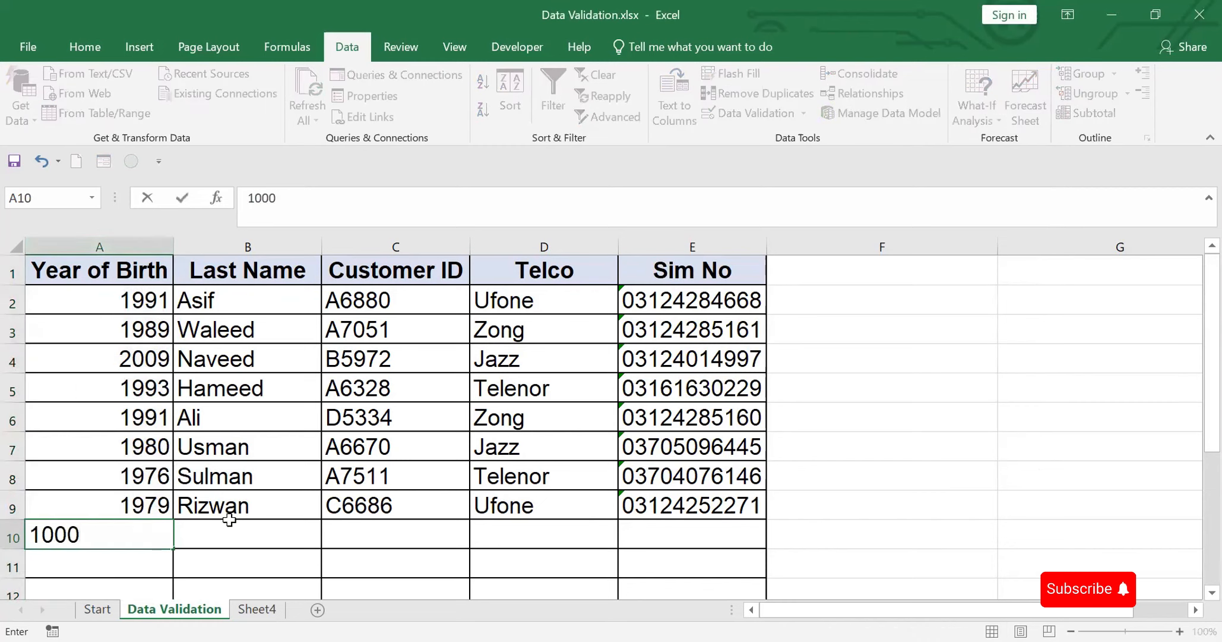
key("Return")
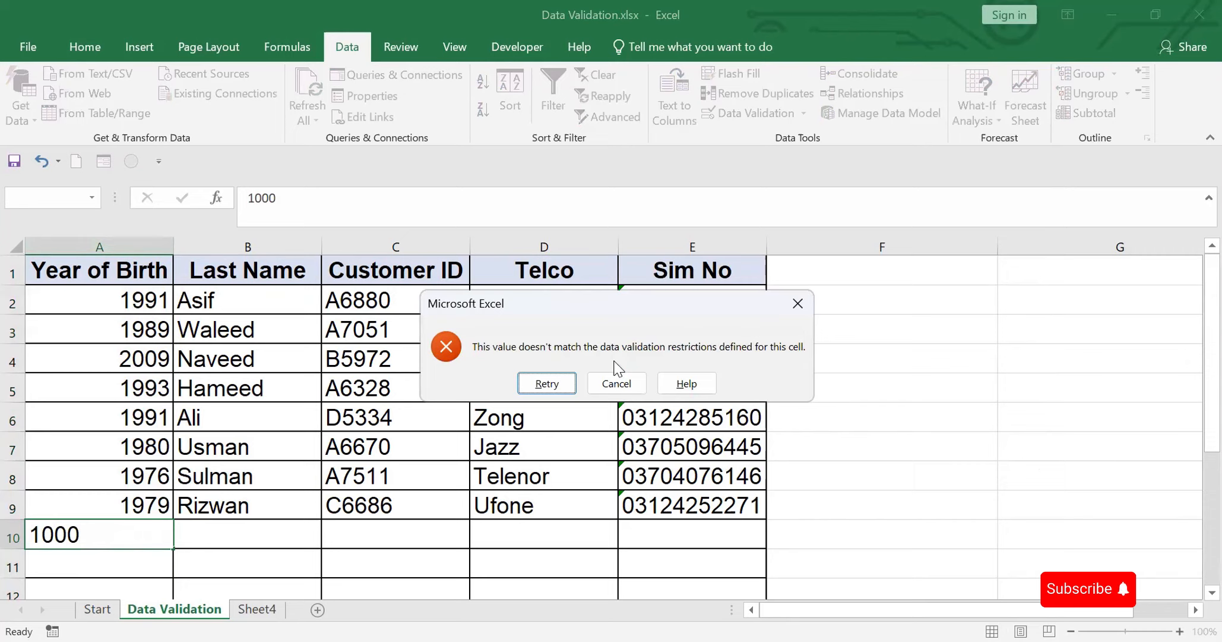
left_click(616, 385)
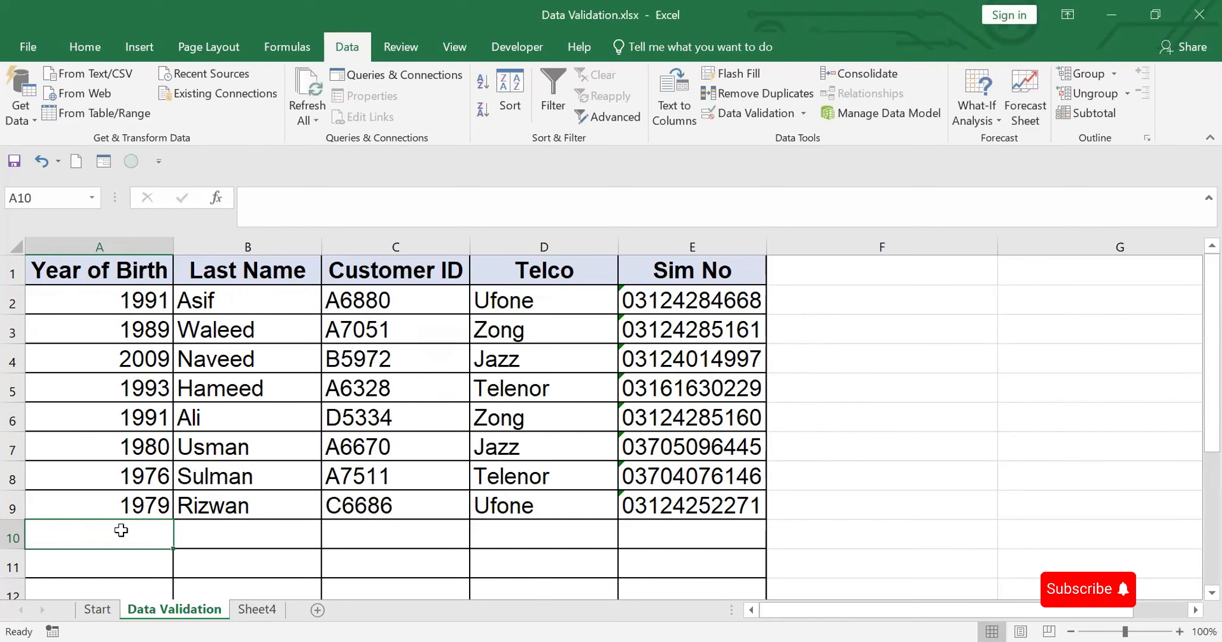
type("2011")
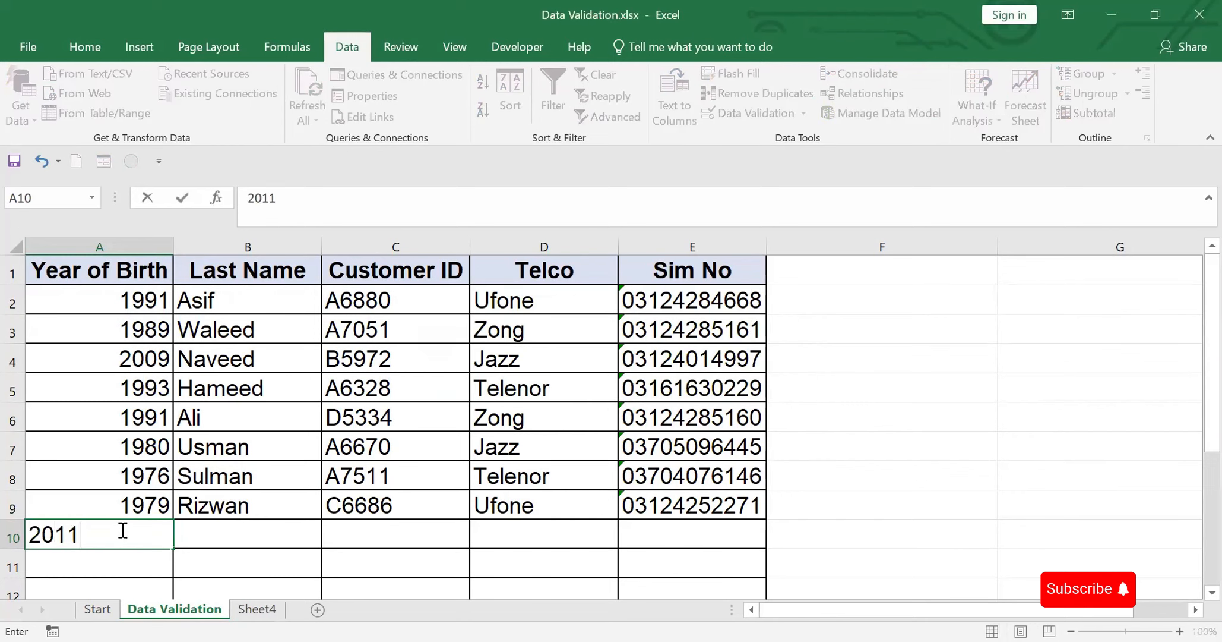
key("Return")
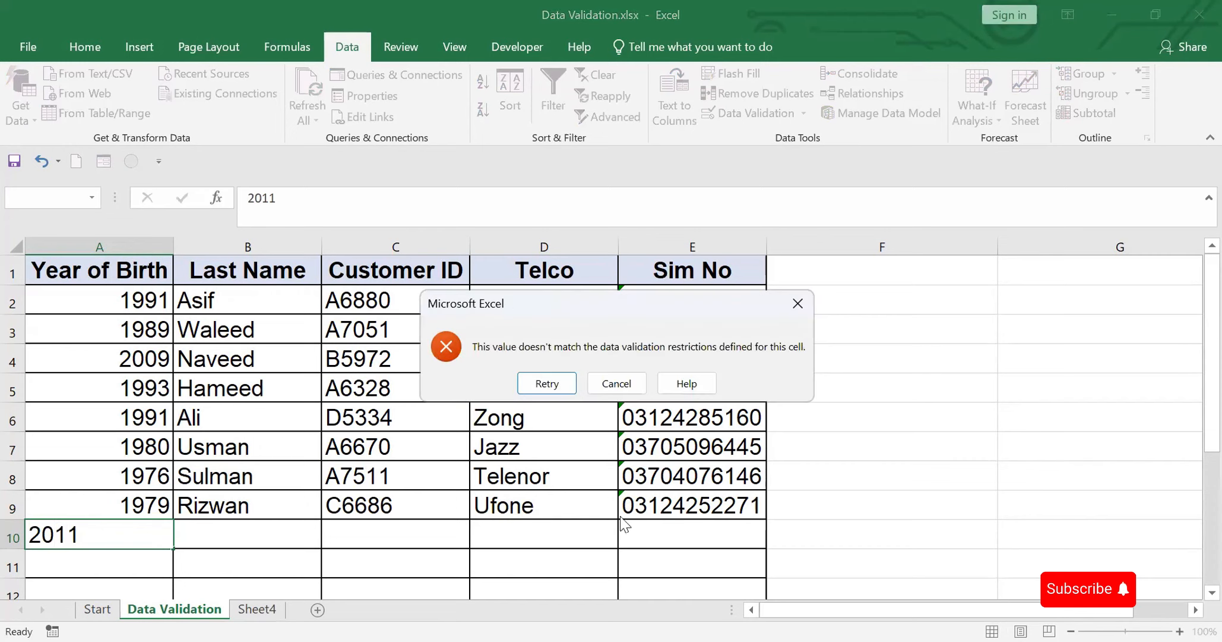
left_click(618, 389)
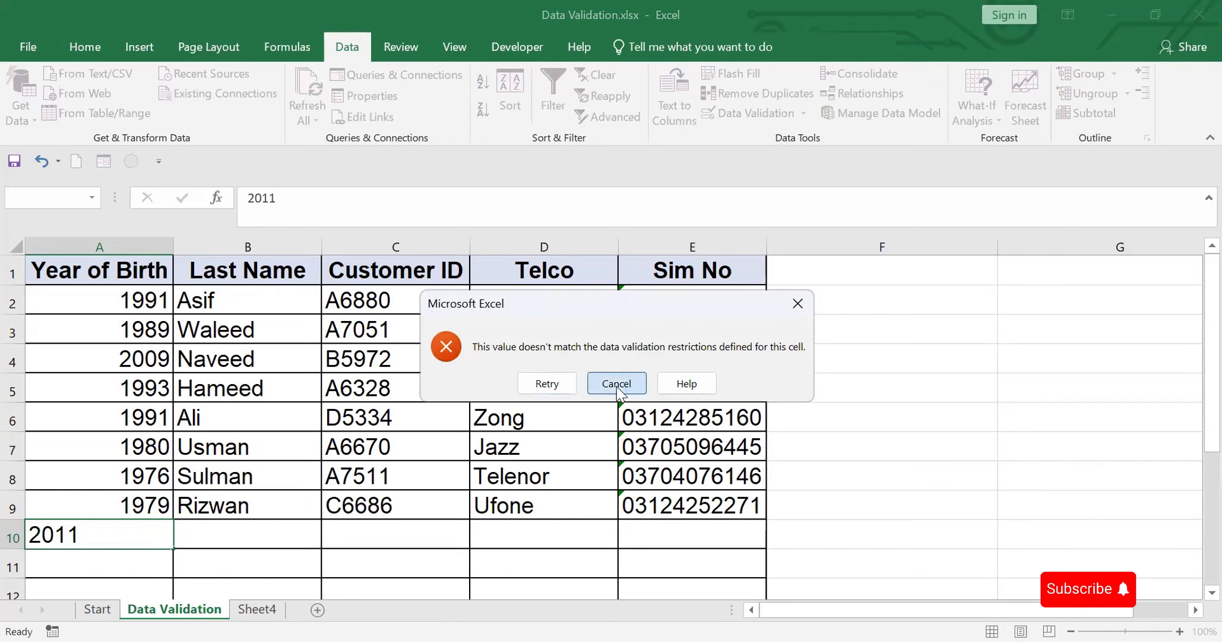
Step: Test the rule with the in-range year 2008 in cell A10, and clear the cell again
type("2008")
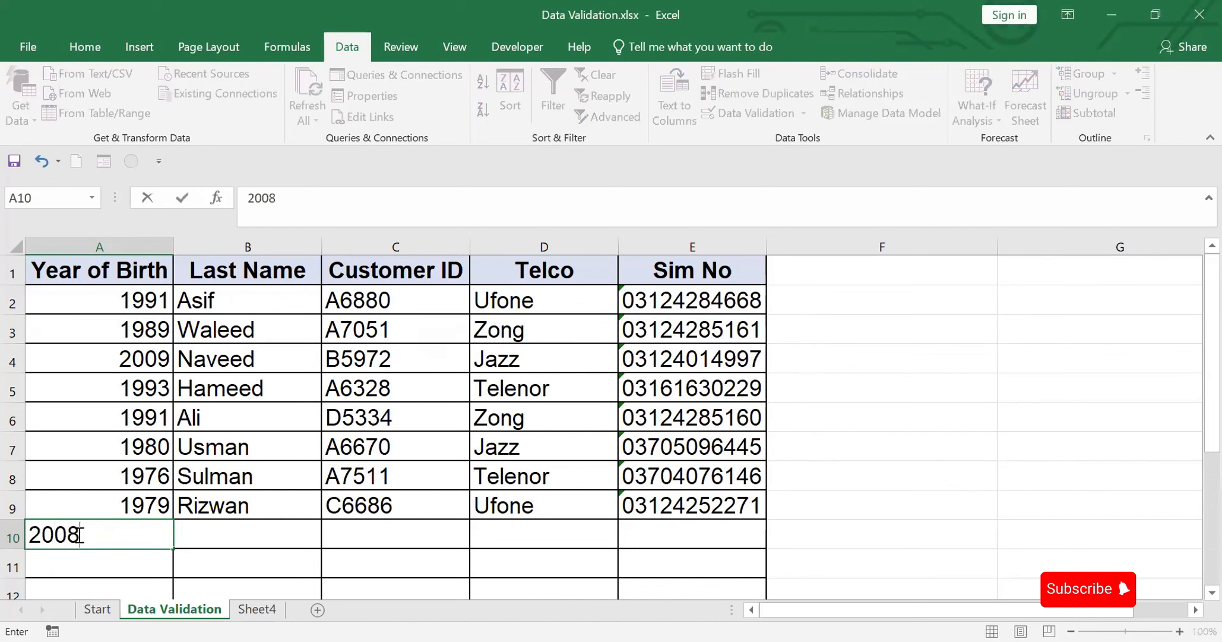
left_click(1057, 420)
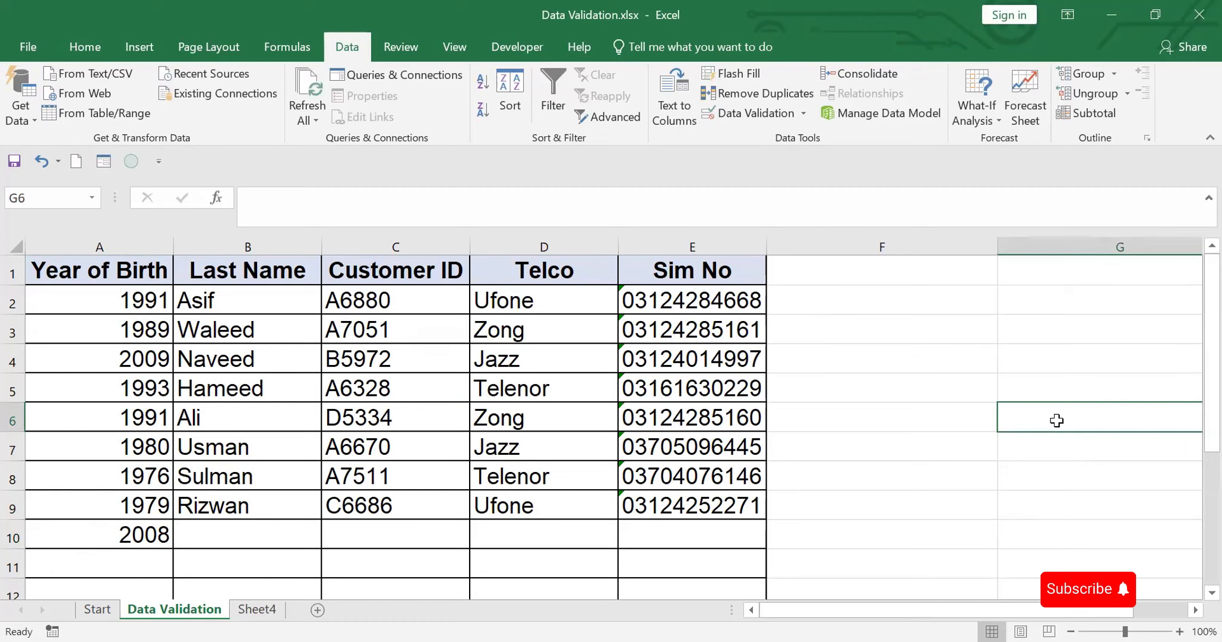
left_click(139, 535)
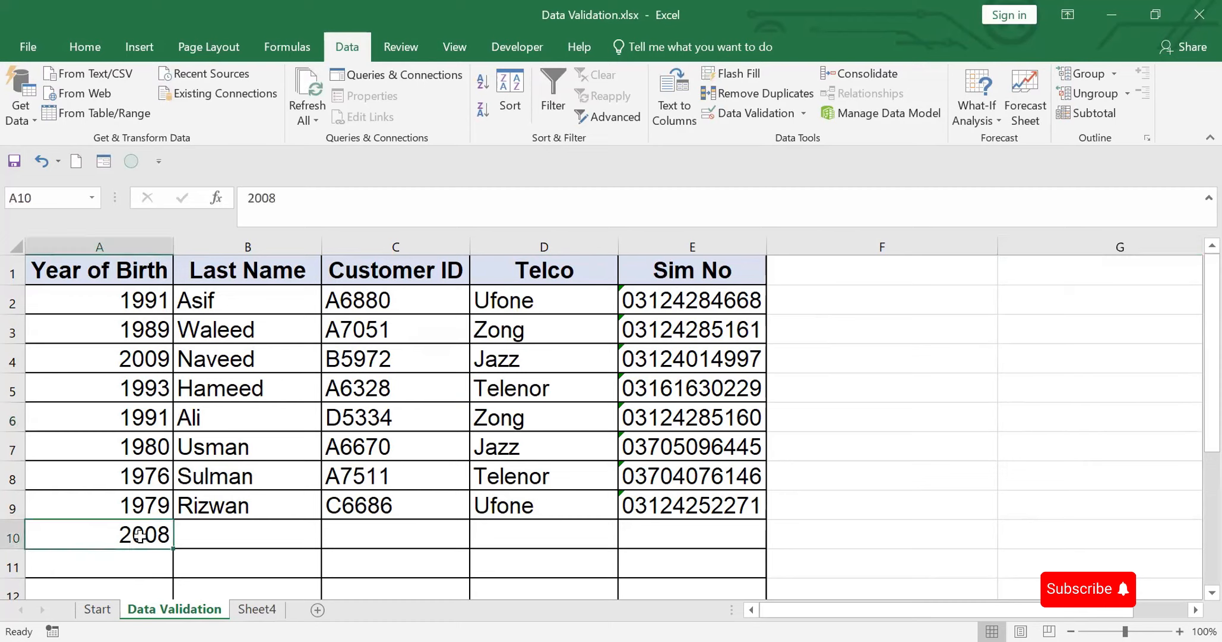
key("Delete")
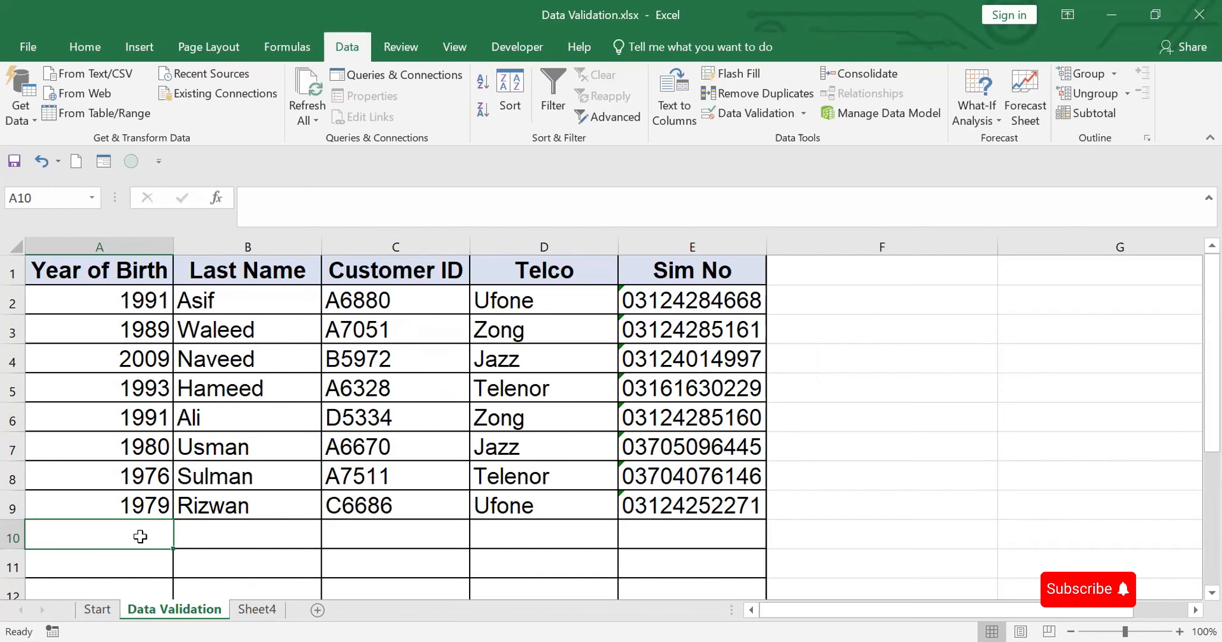
Step: Add an input message titled "input" reading "plz enter no between 1960 & 2010" to the Year of Birth validation, and check it on cell A10
left_click(106, 241)
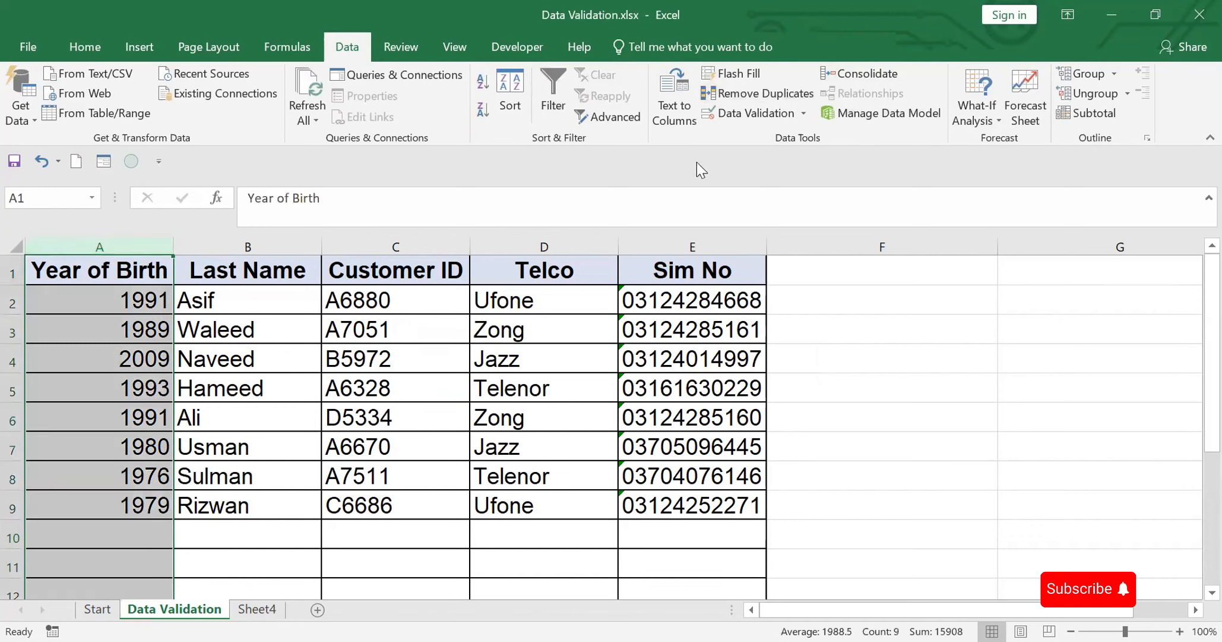
left_click(759, 112)
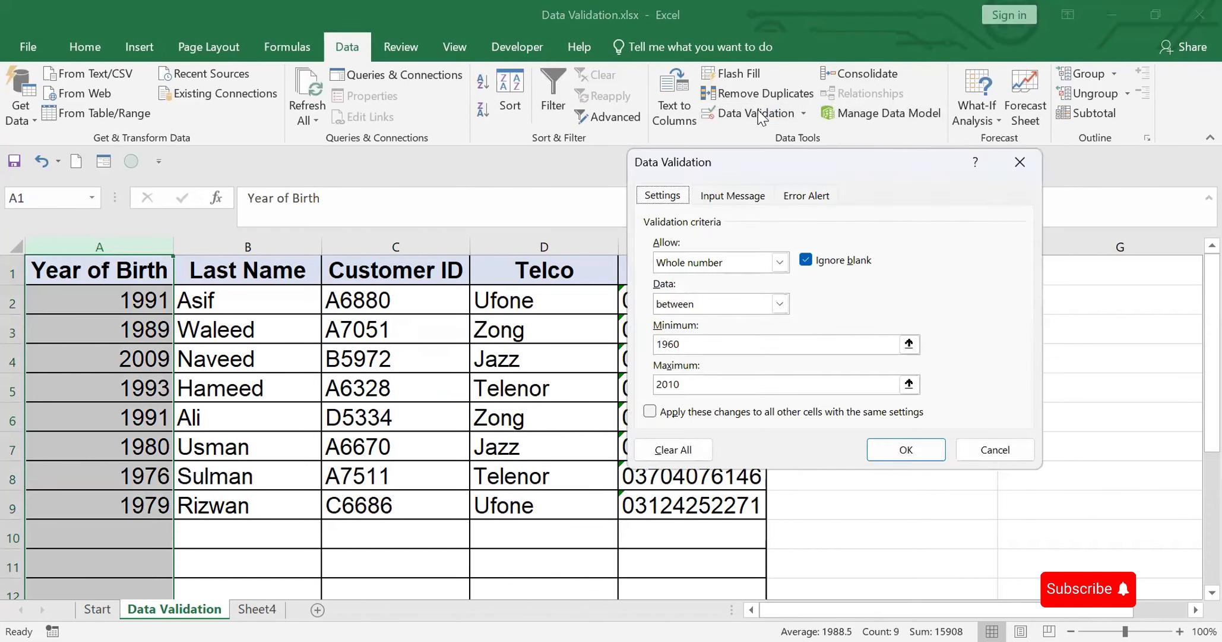
left_click(735, 195)
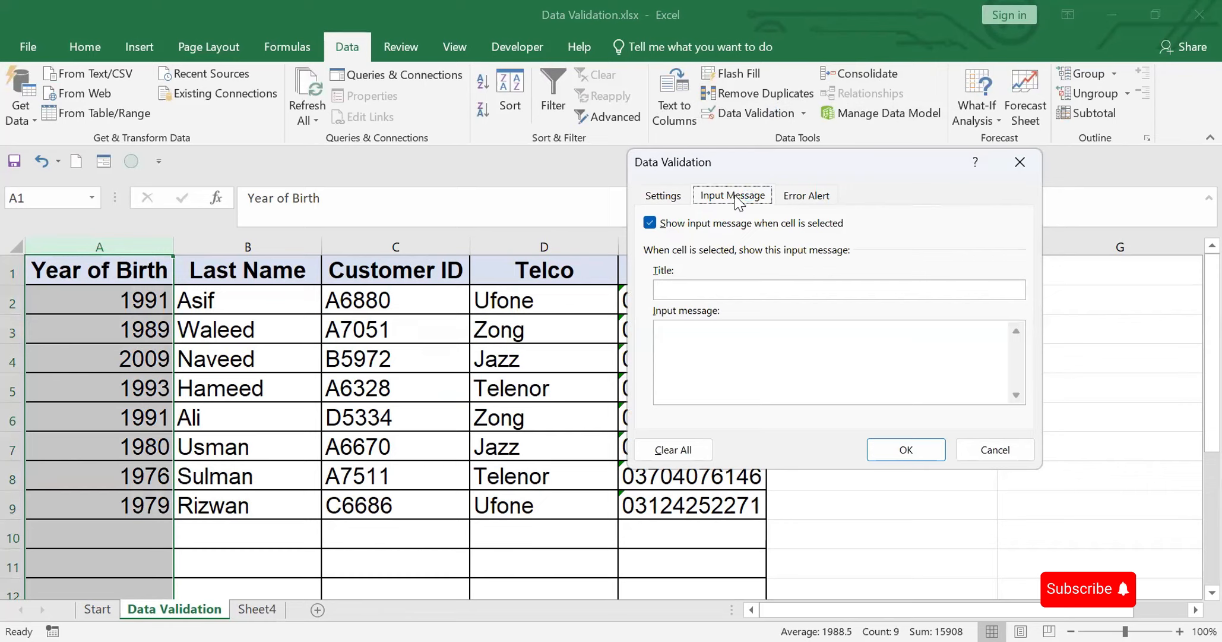
left_click(737, 198)
left_click(676, 331)
type("plz enter no between 1960 &")
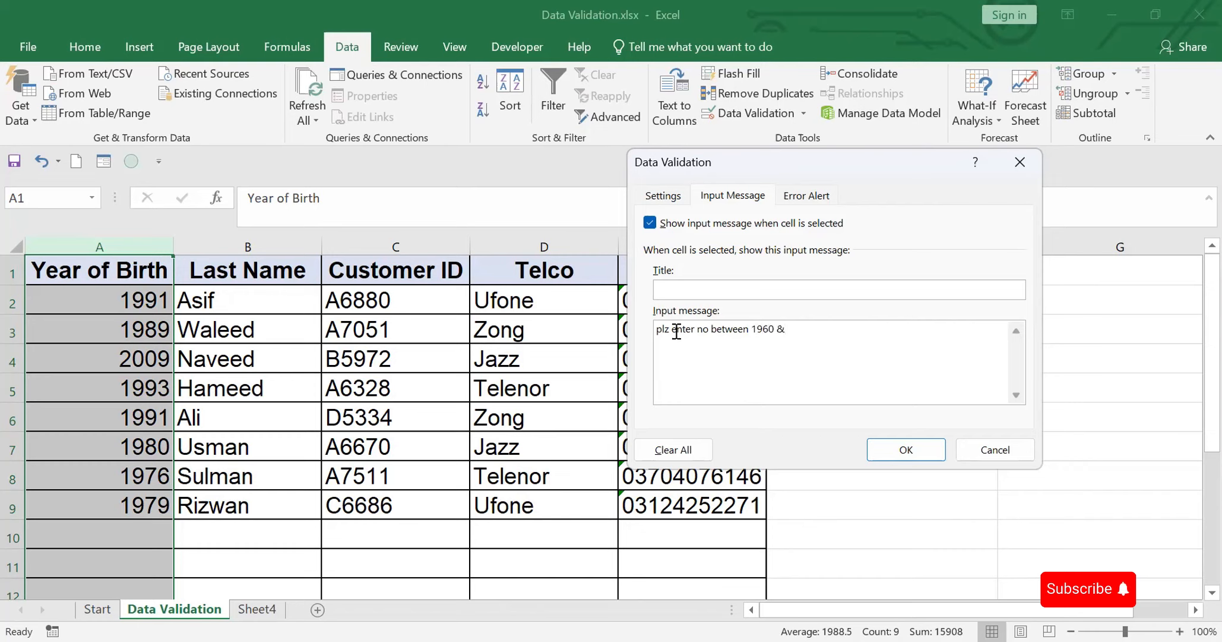
type(" 2010")
type("i")
type("n")
type("put")
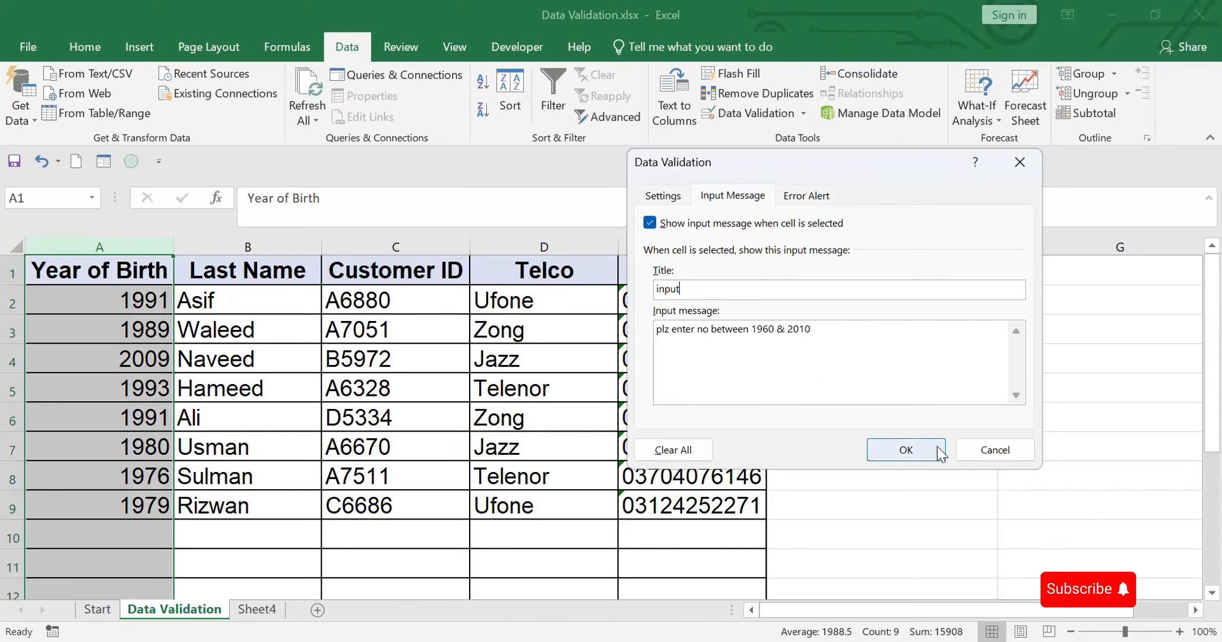
left_click(919, 449)
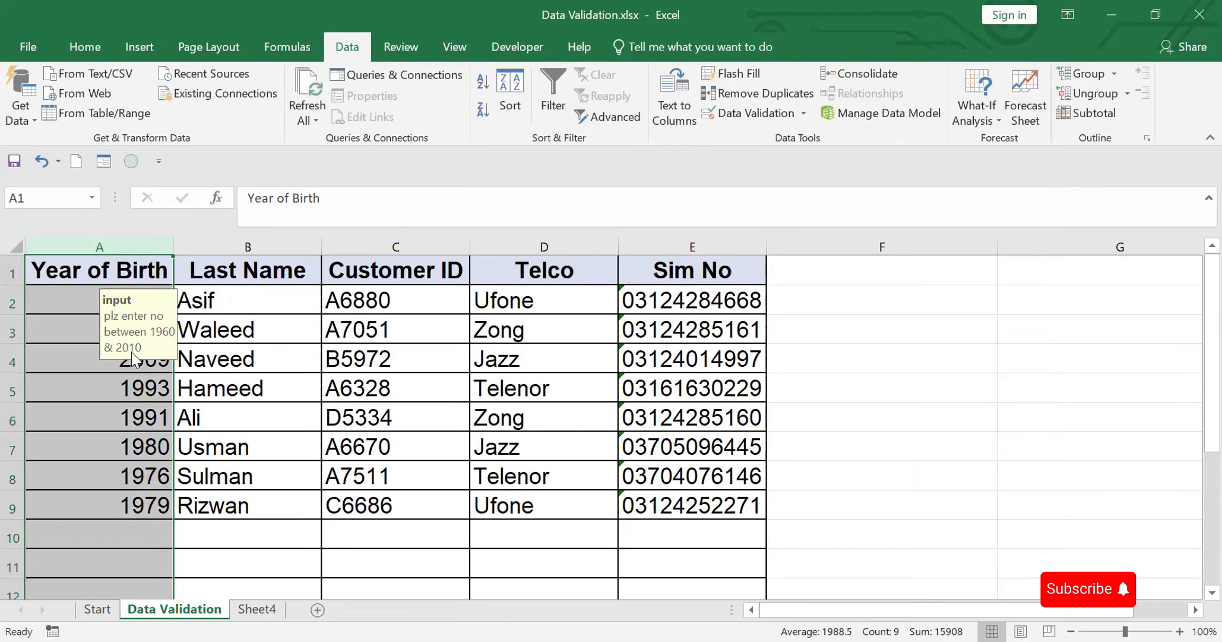
left_click(161, 510)
left_click(85, 535)
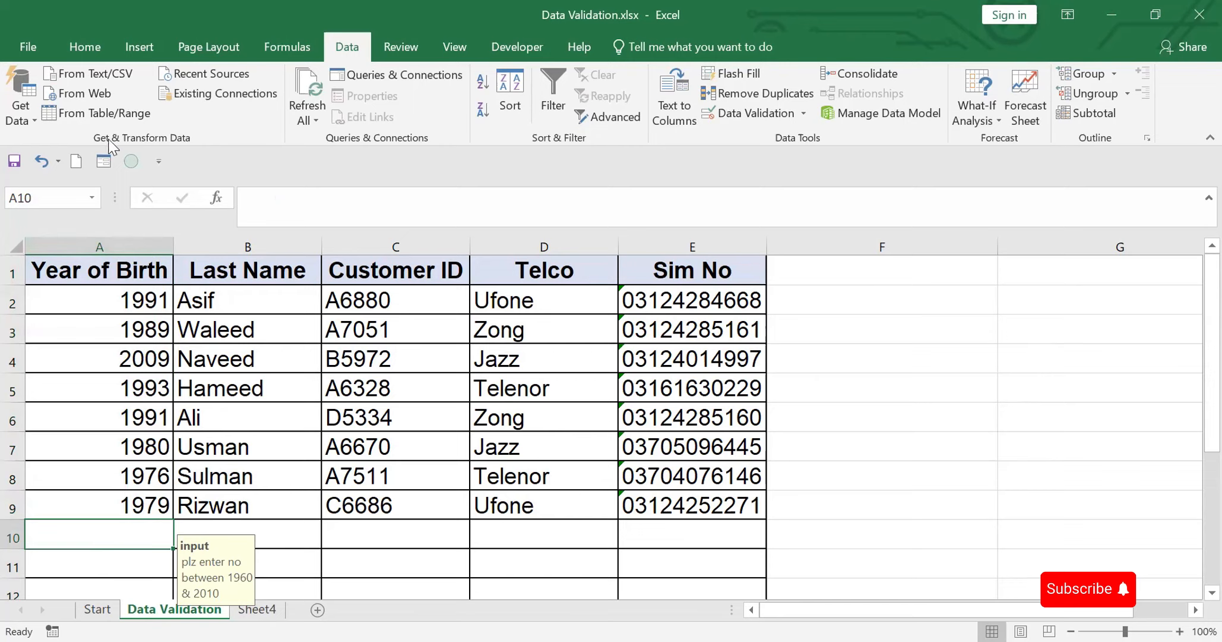
Step: Add a Stop-style error alert titled "Error" with the message "Pl enter correct value" to the Year of Birth column's validation
left_click(114, 232)
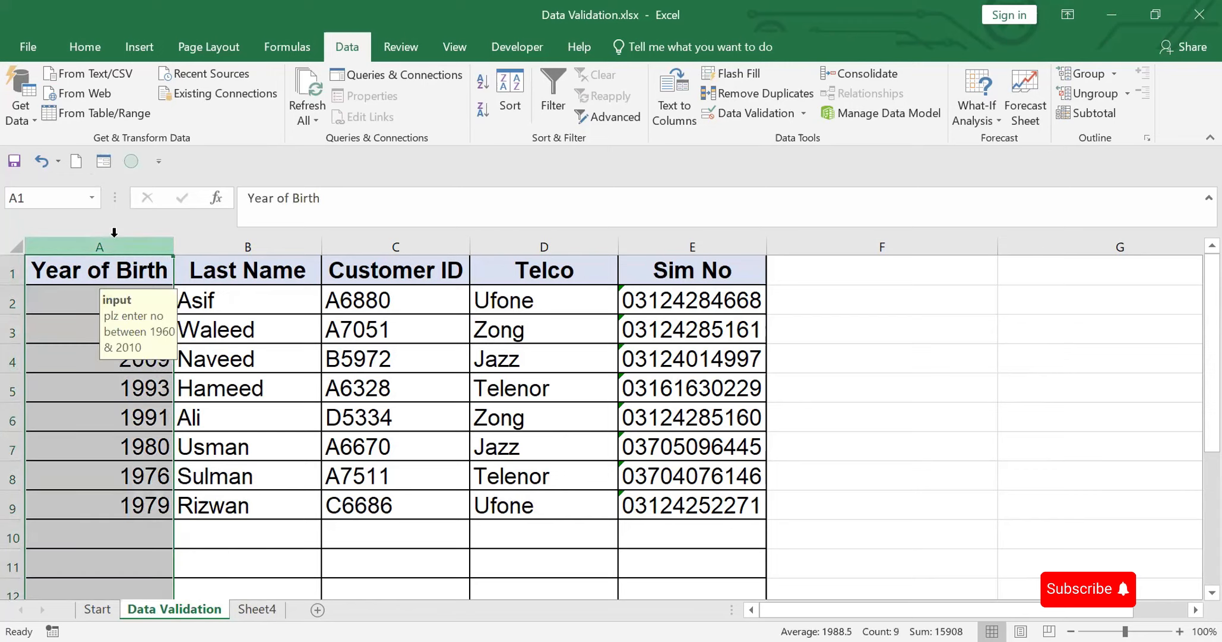
left_click(749, 114)
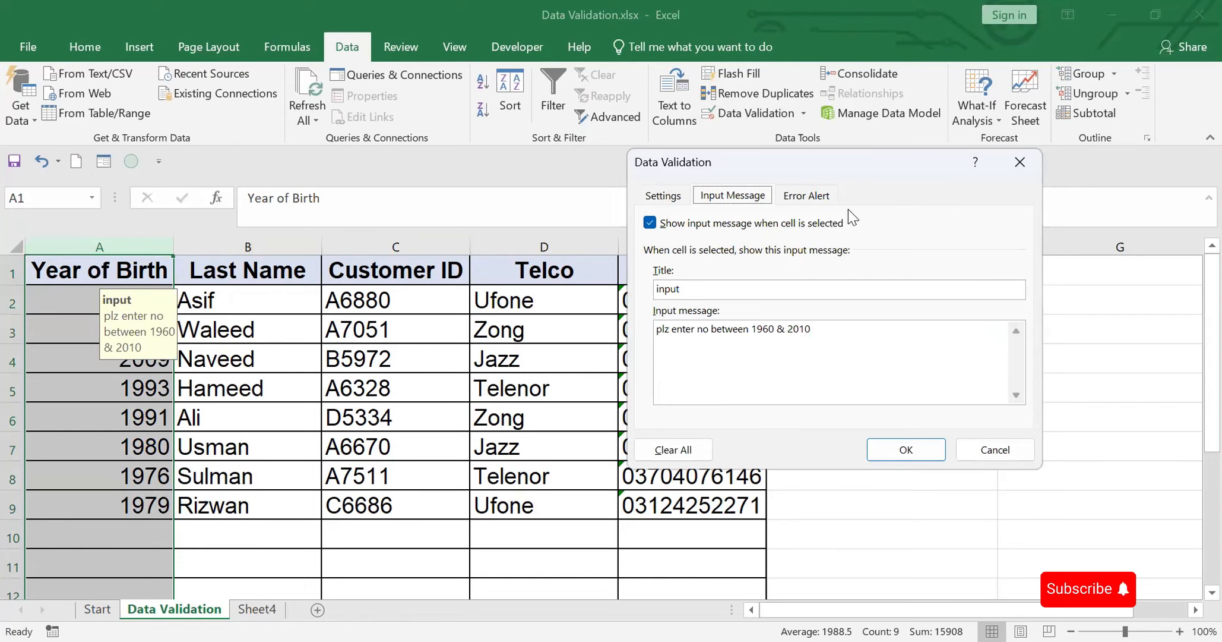
left_click(818, 199)
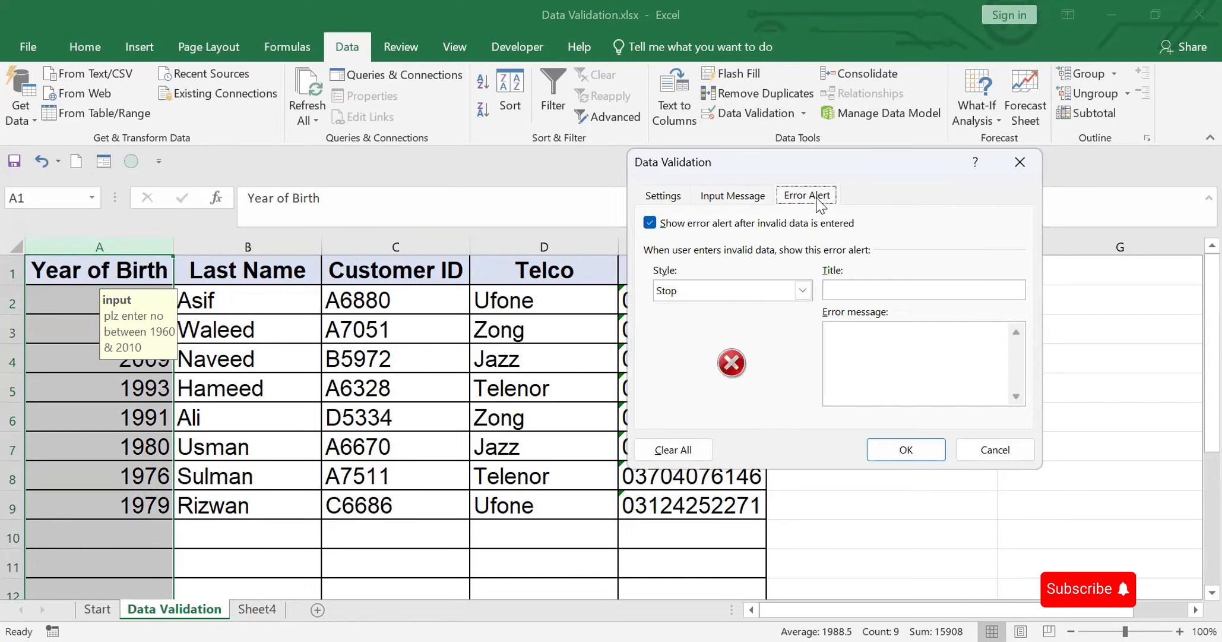
left_click(806, 291)
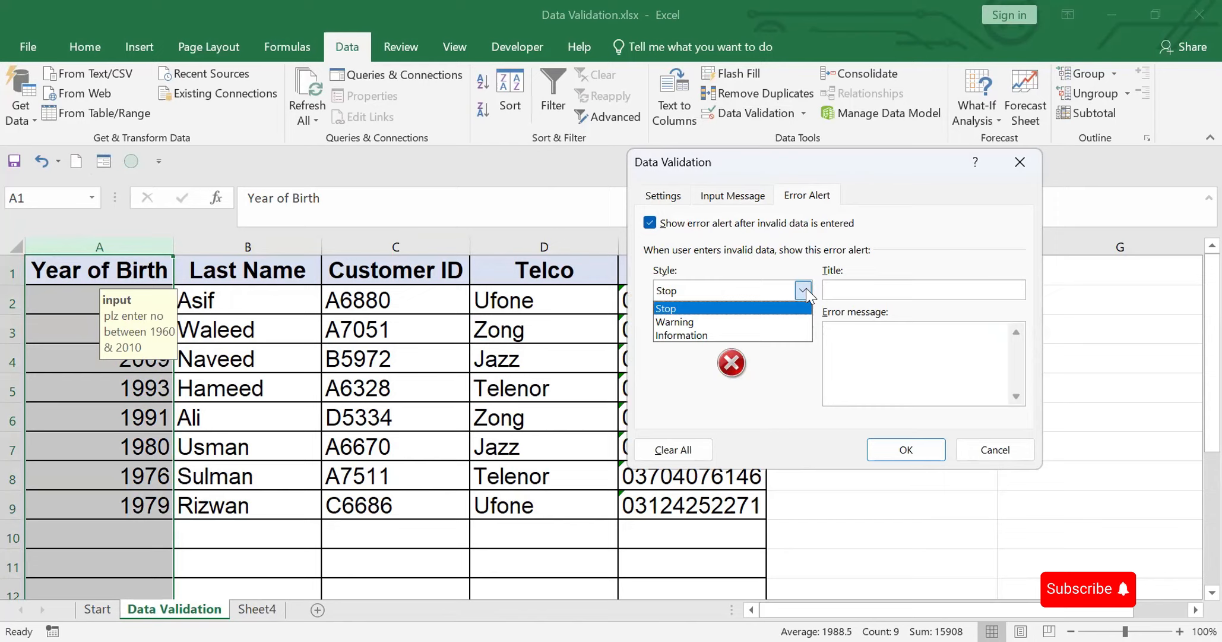
left_click(805, 291)
left_click(861, 290)
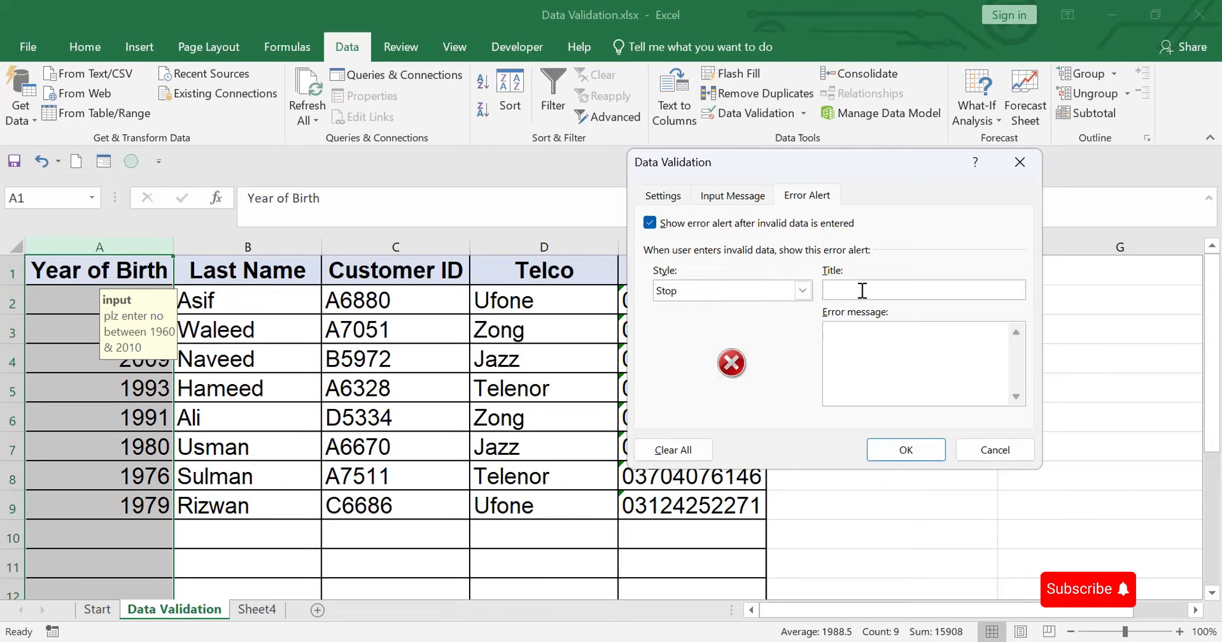
type("Error")
left_click(829, 327)
type("Pl enter correct value")
left_click(918, 450)
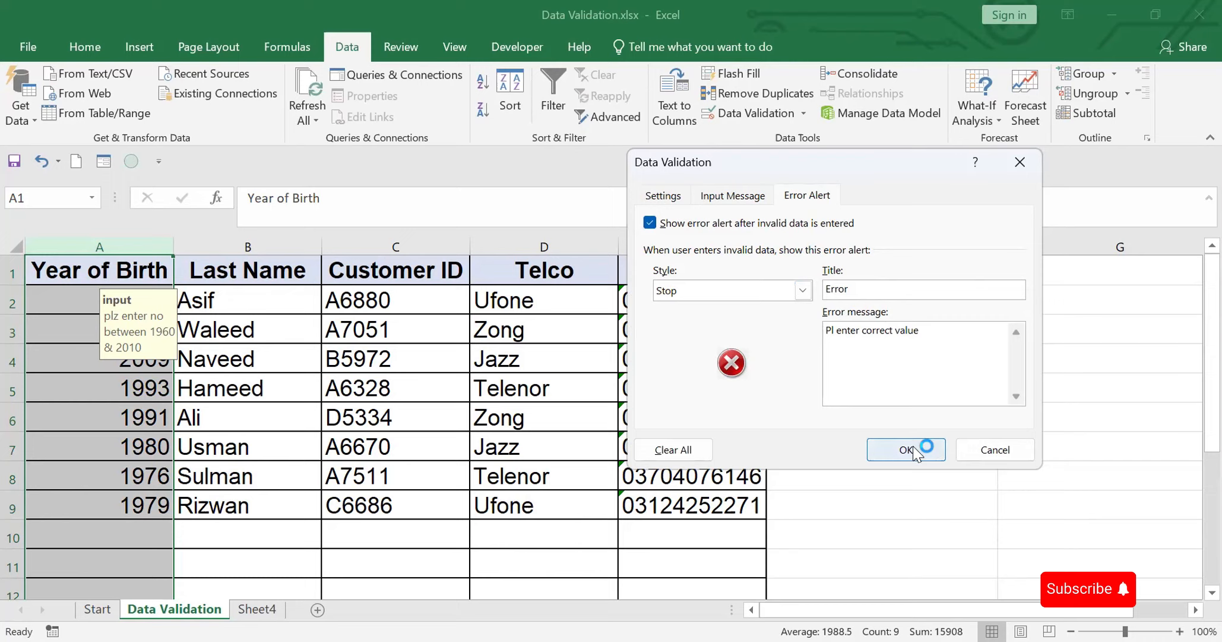
left_click(918, 449)
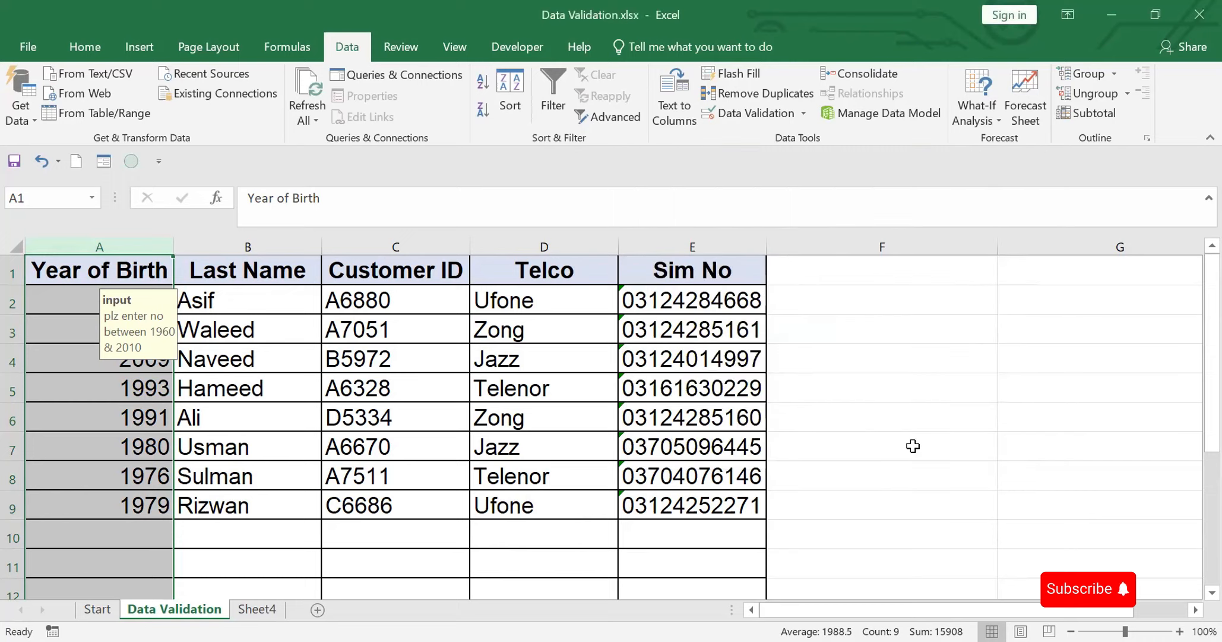
Step: Test the Year of Birth validation in cell A10 by trying the out-of-range year 1236, discarding it, and entering 2005
left_click(90, 272)
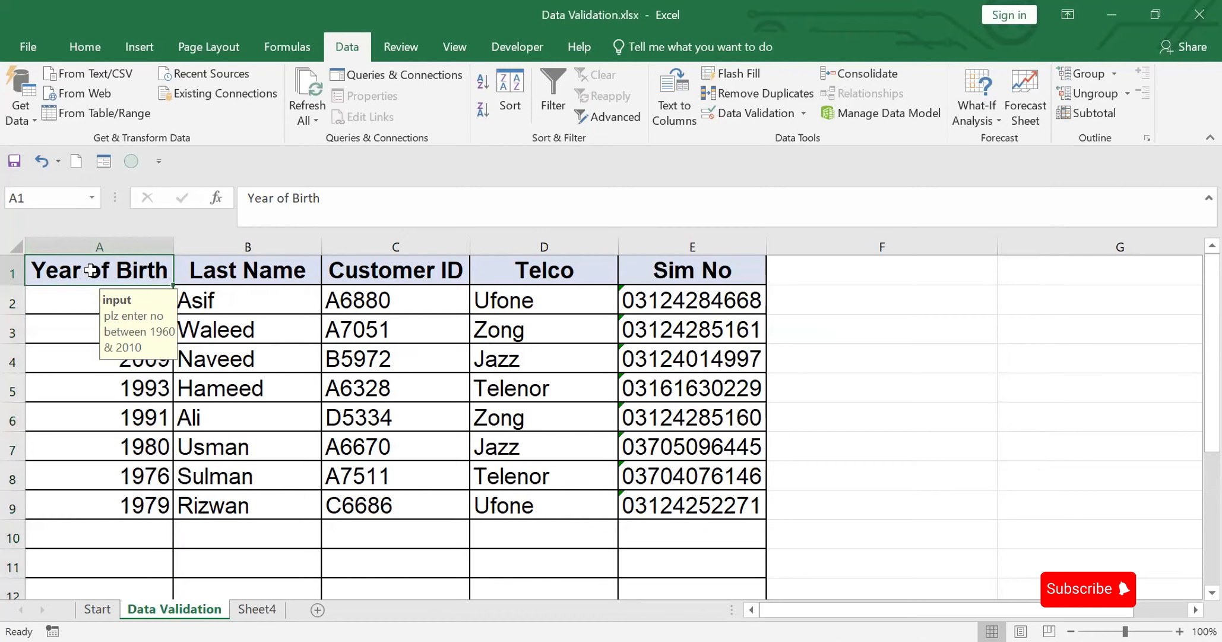
left_click(97, 380)
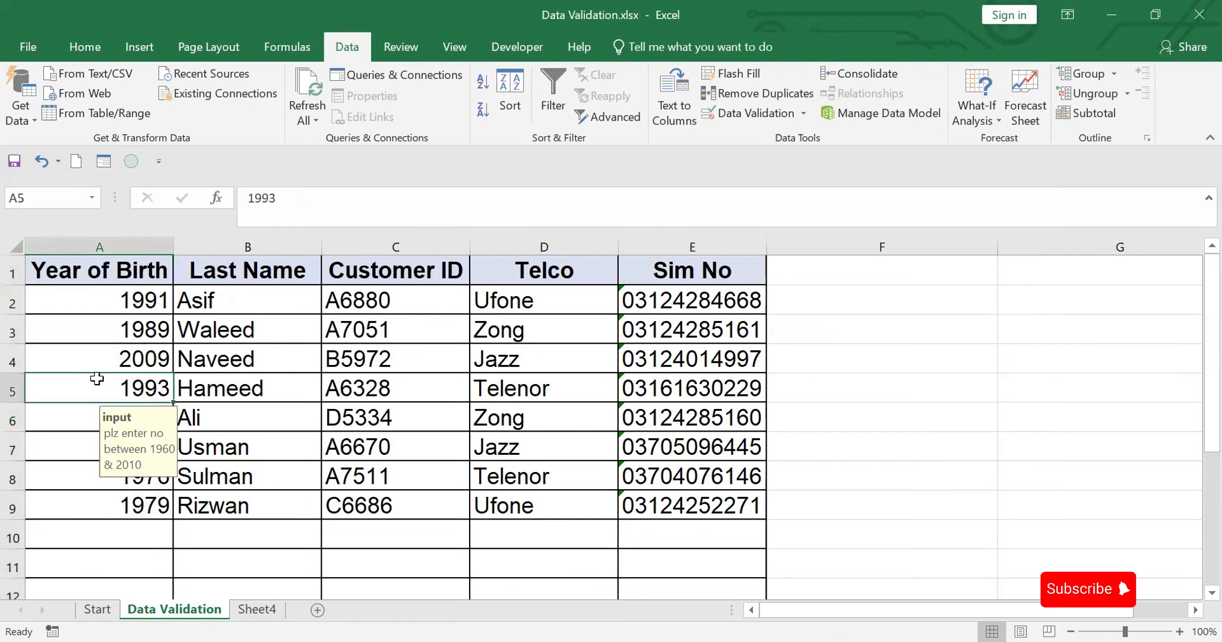
left_click(149, 525)
type("1236")
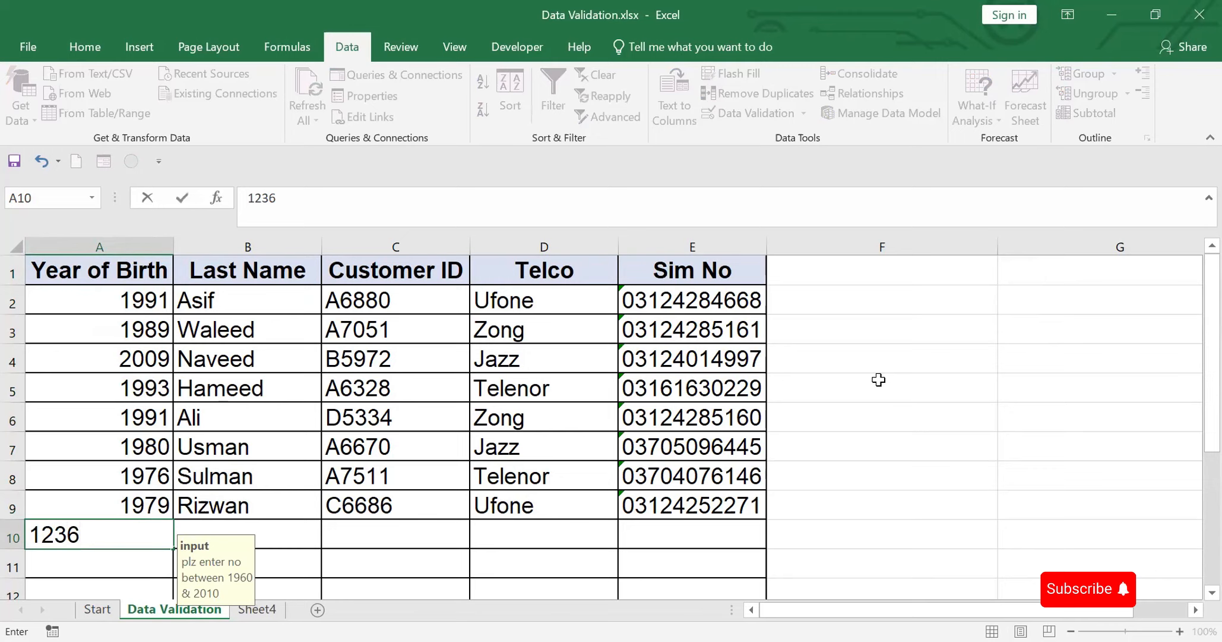
key("Return")
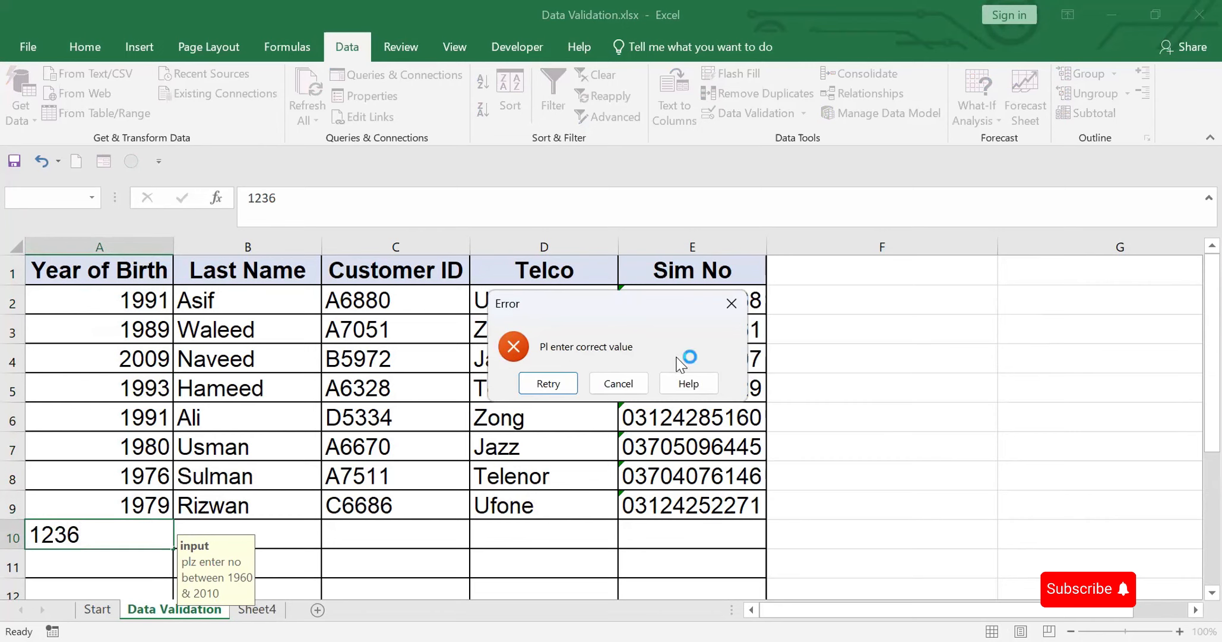
left_click(618, 385)
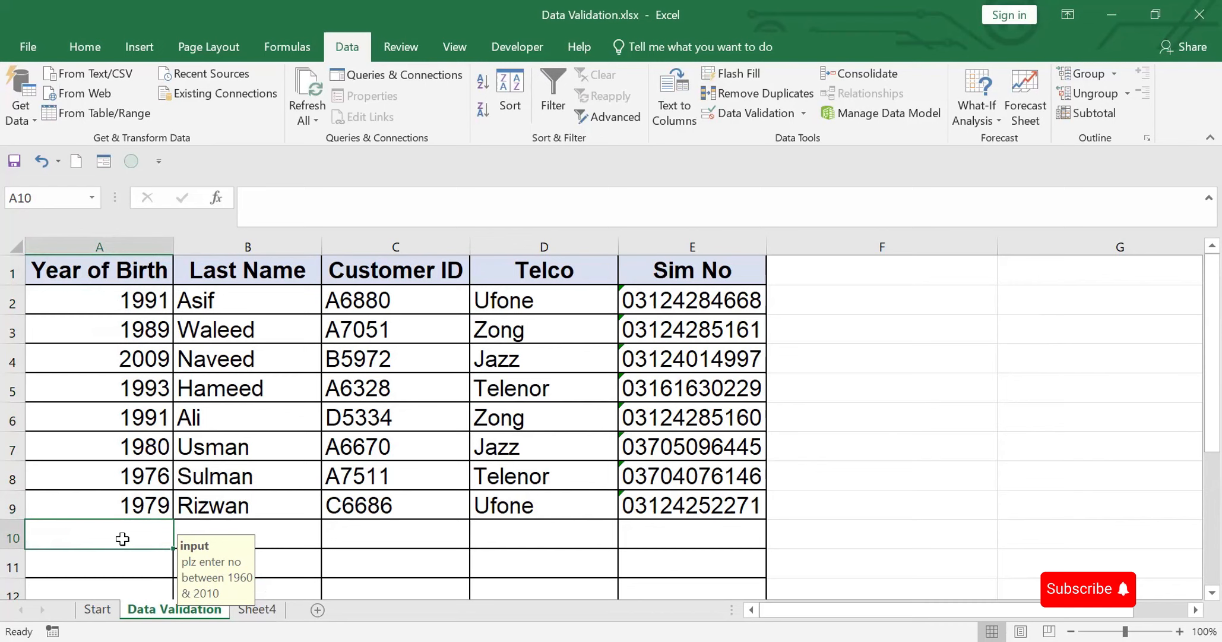
type("2005")
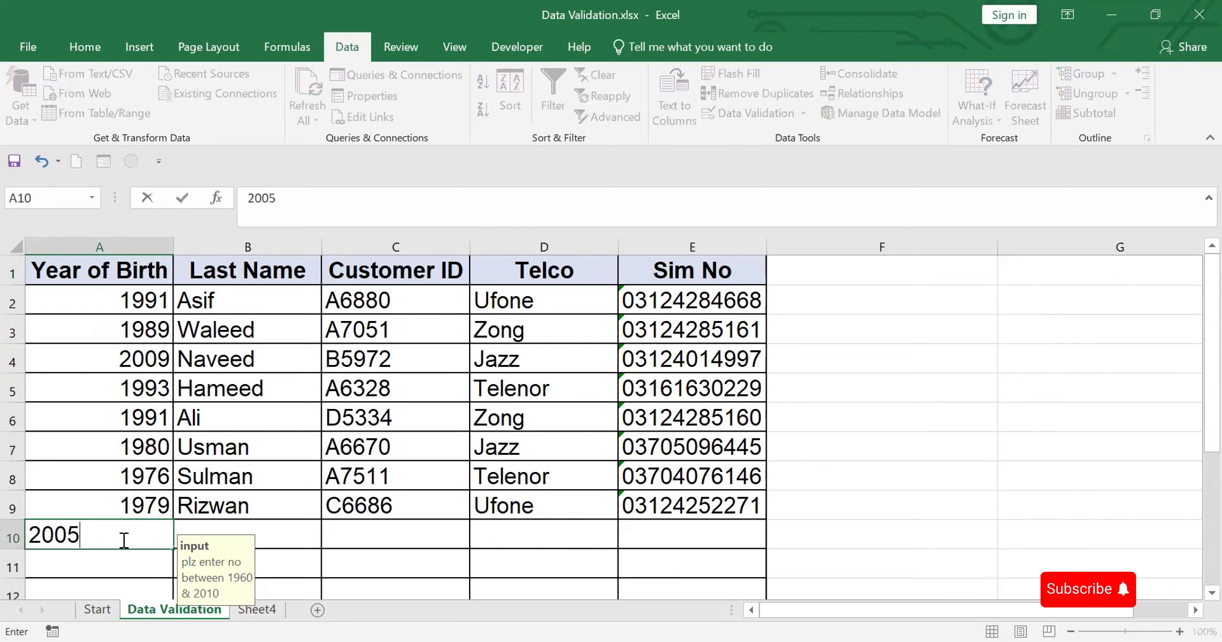
left_click(597, 547)
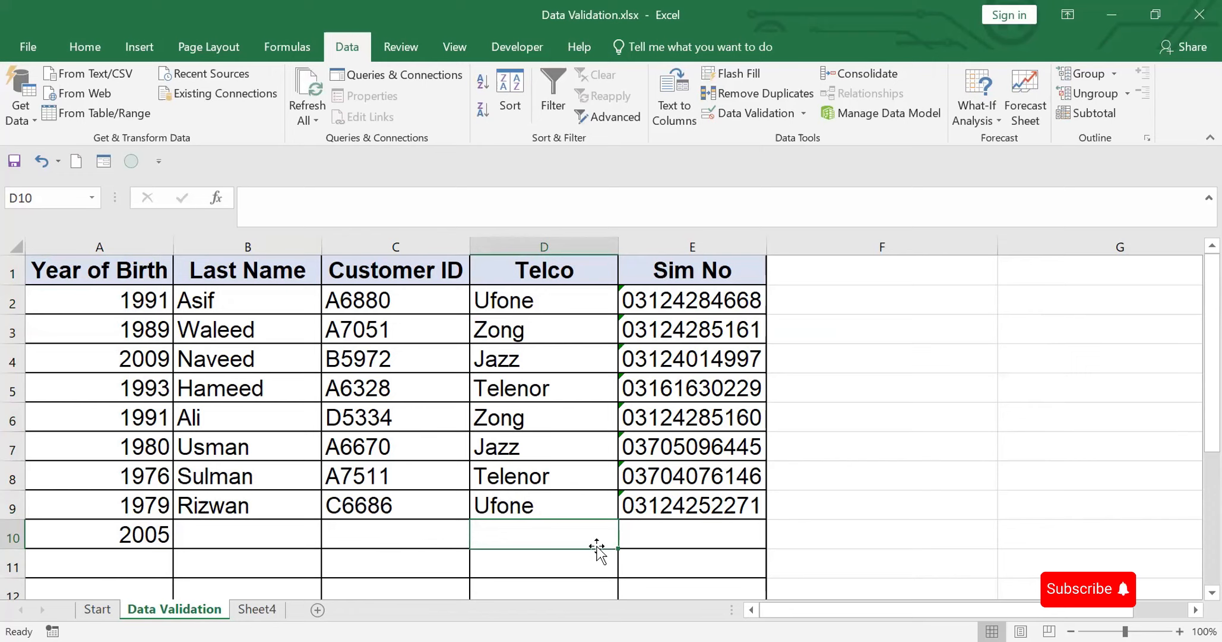
Step: Restrict the Last Name column with a validation rule allowing only a text length less than 12
left_click(246, 244)
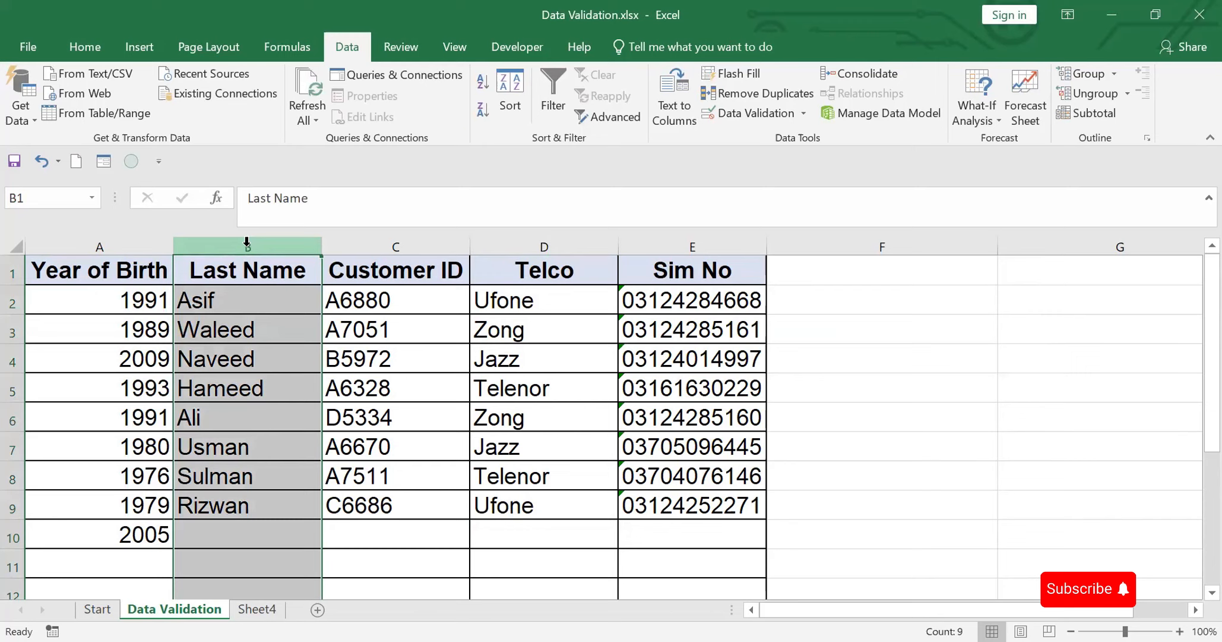
left_click(751, 119)
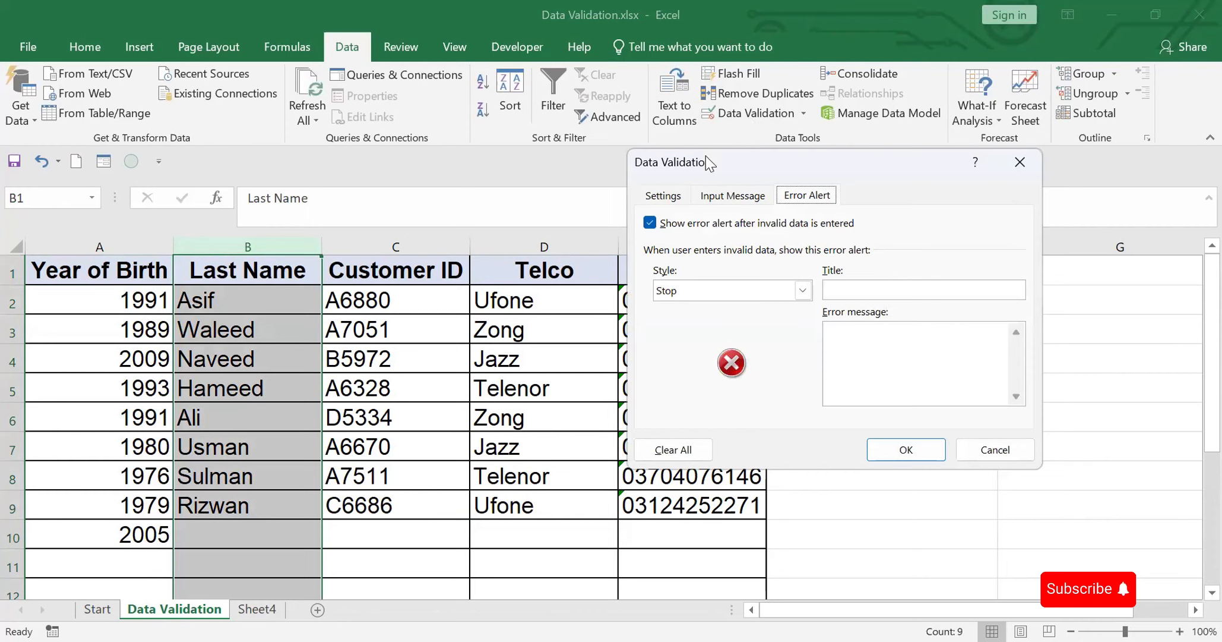
left_click(663, 197)
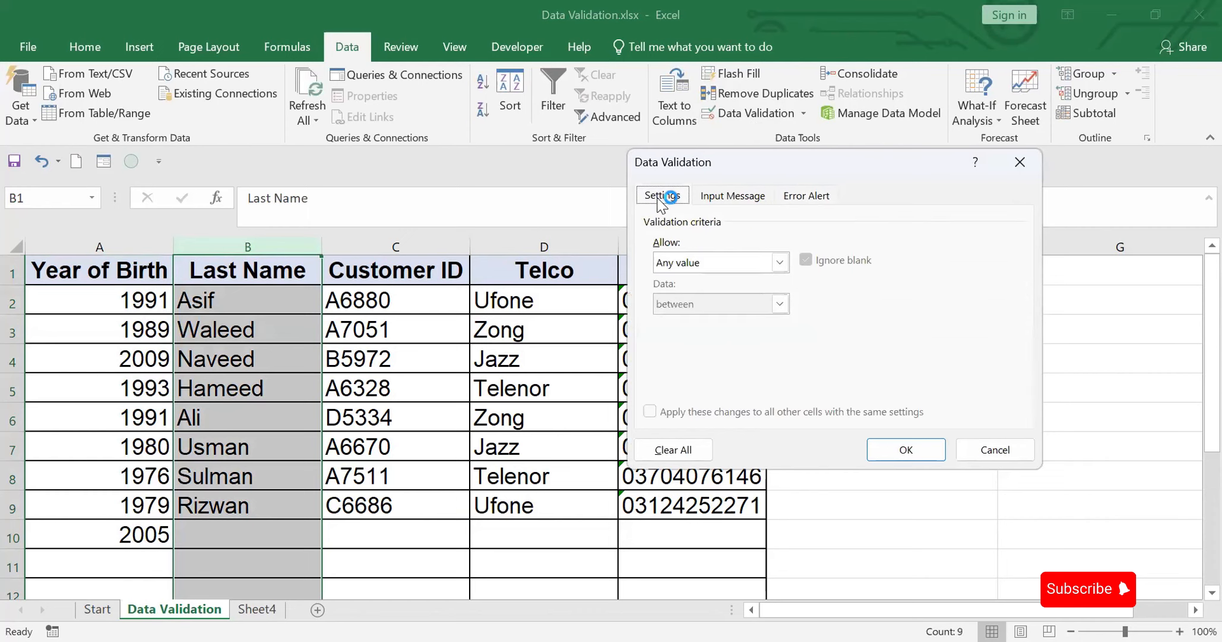
left_click(782, 264)
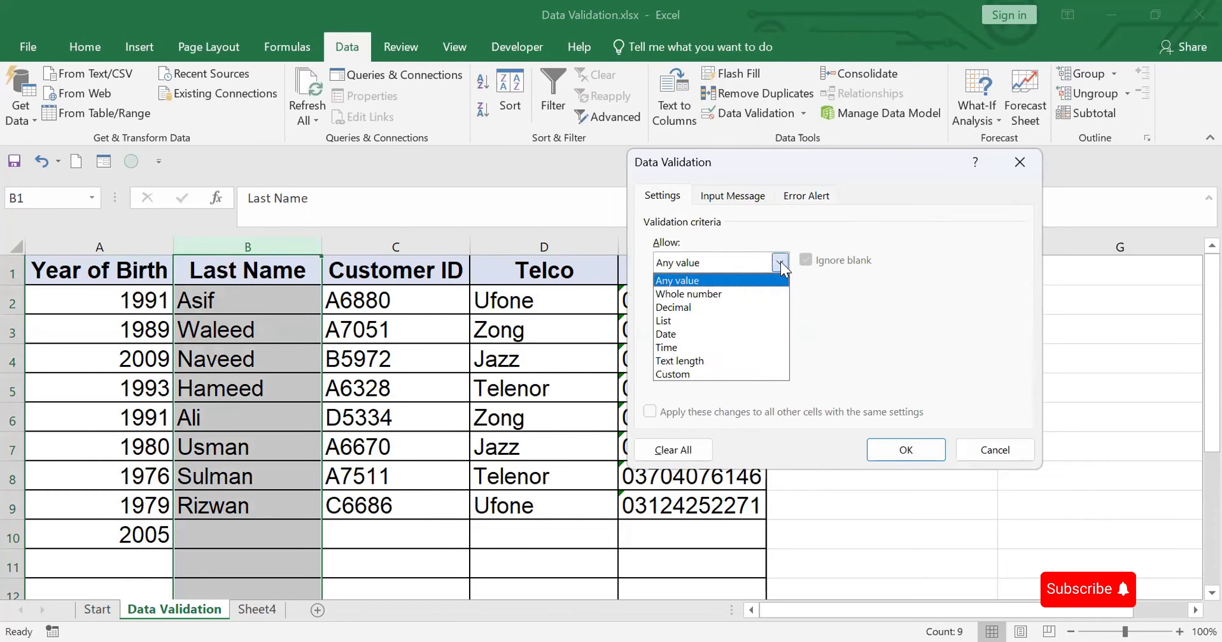
left_click(697, 362)
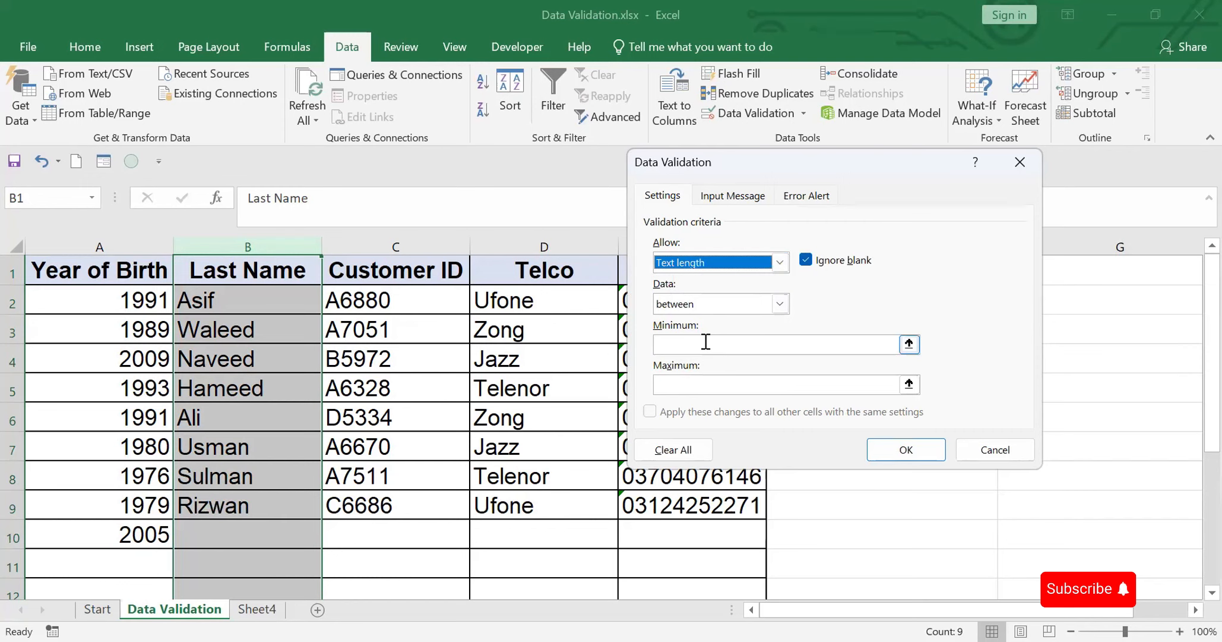
left_click(780, 304)
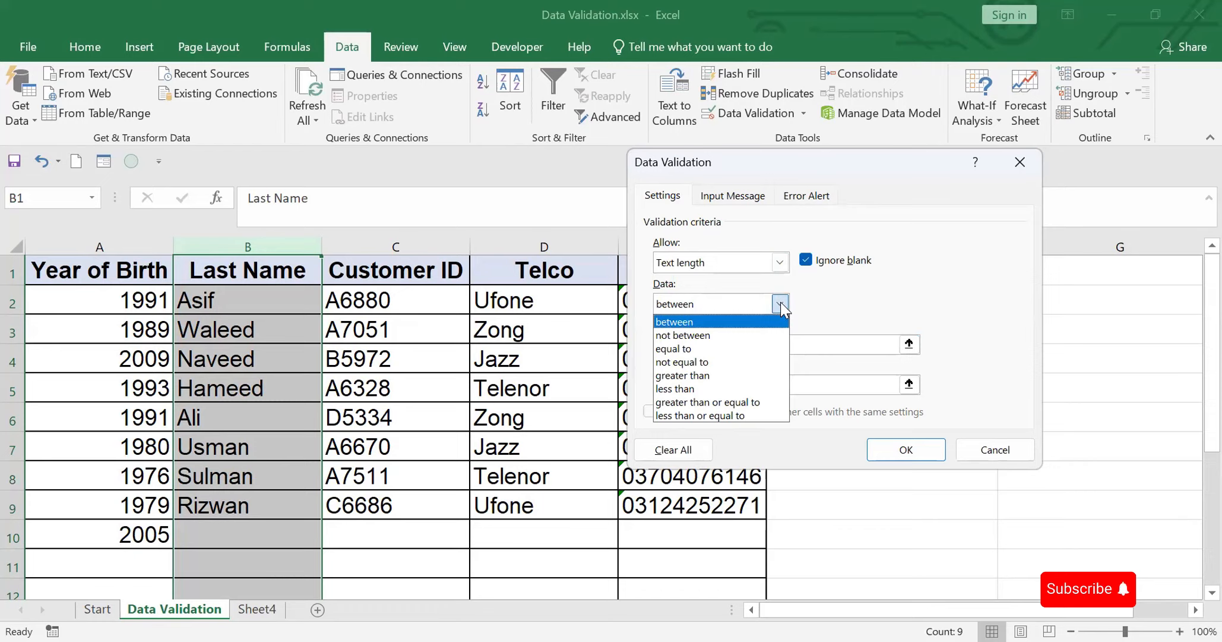
left_click(680, 350)
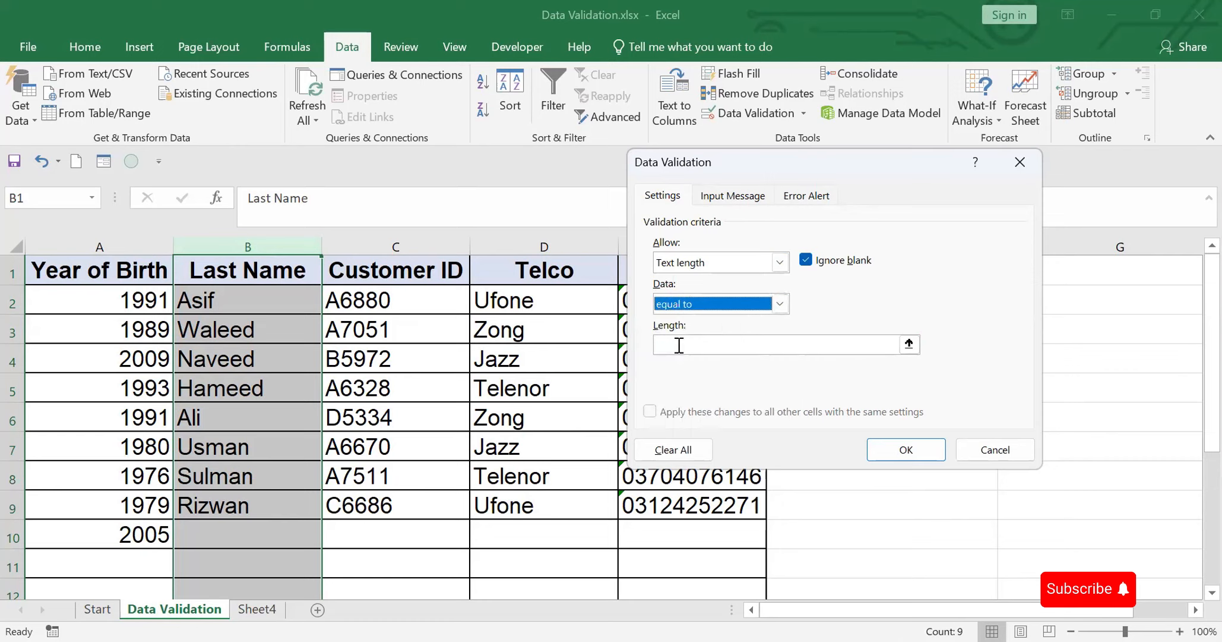
scroll(781, 304, "down", 2)
left_click(781, 304)
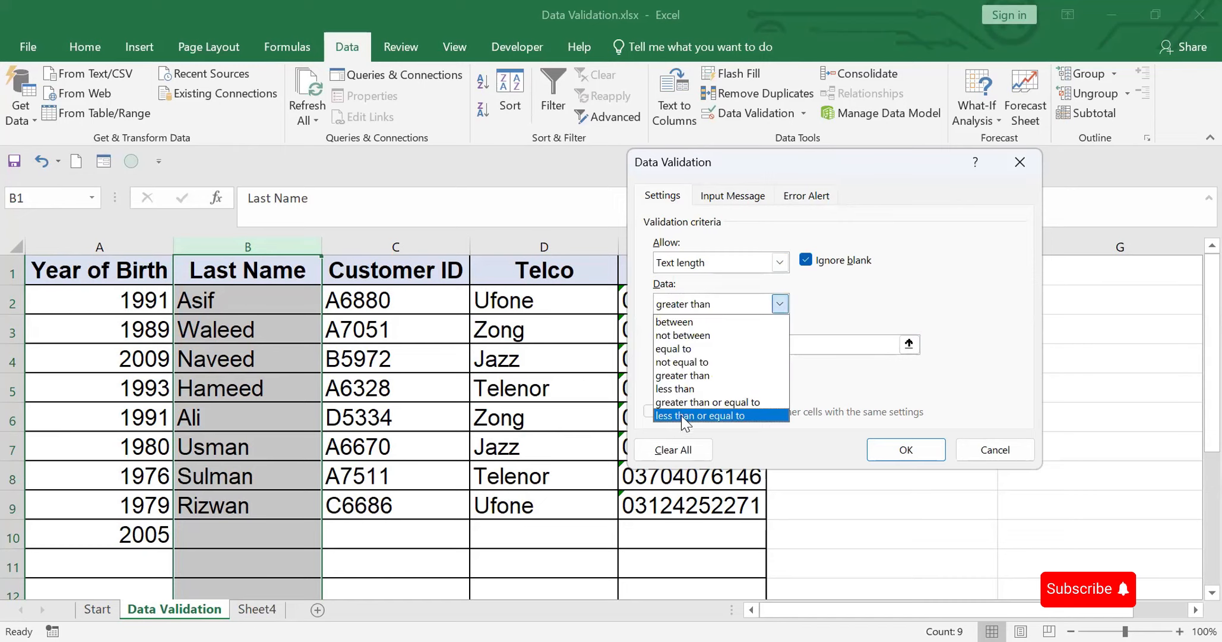
left_click(684, 390)
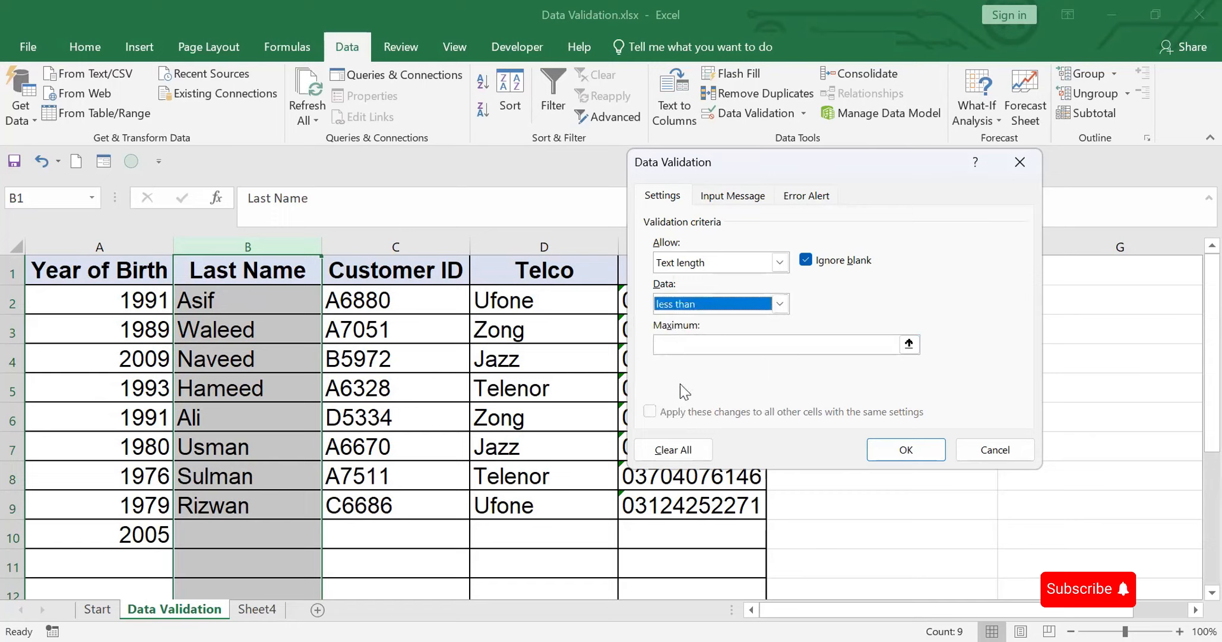
left_click(681, 348)
type("12")
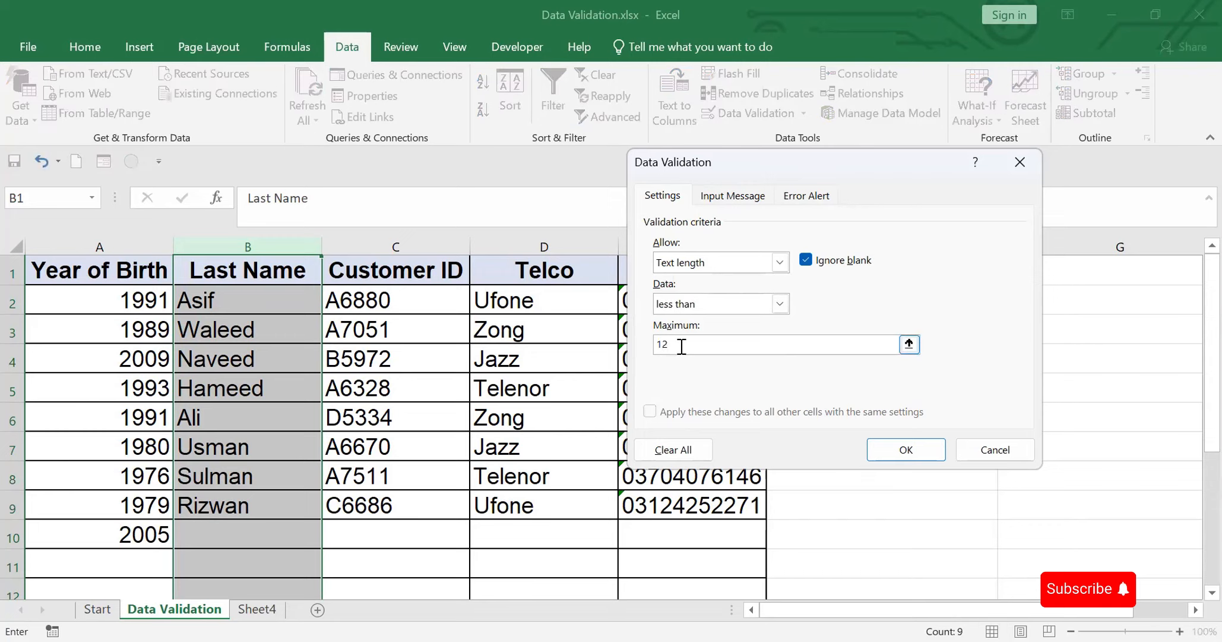
Step: Give Last Name an input message titled "input" reading "plz enter text having length less than 12" and a Stop alert titled "Error" reading "plz enter correct value"
left_click(727, 196)
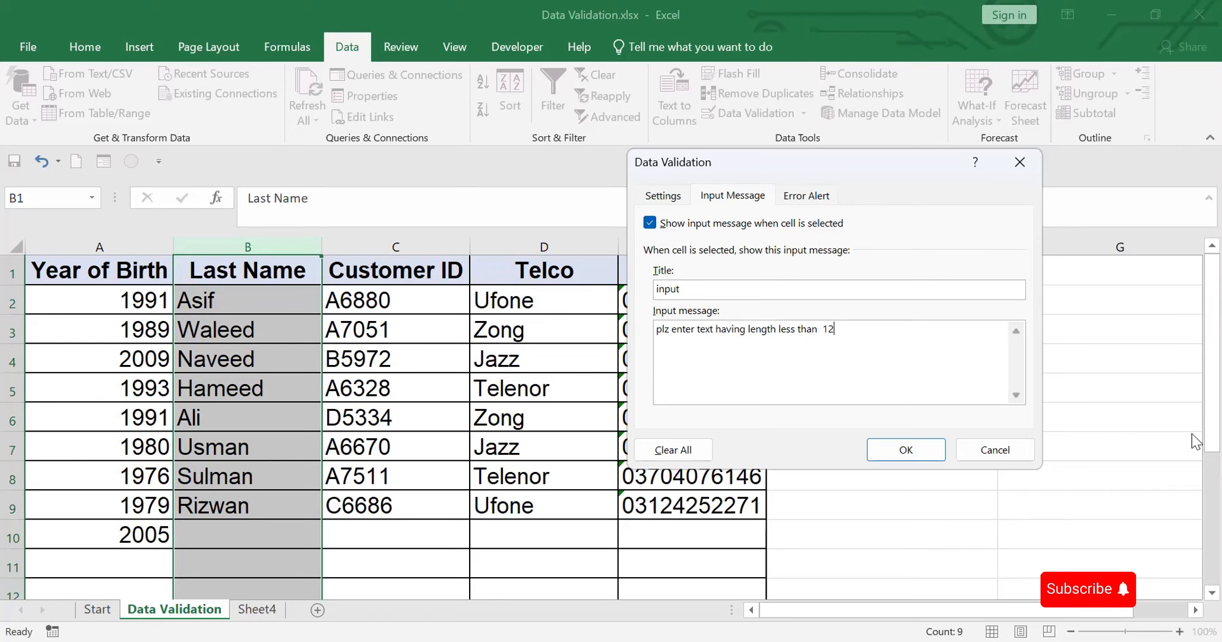
left_click(818, 197)
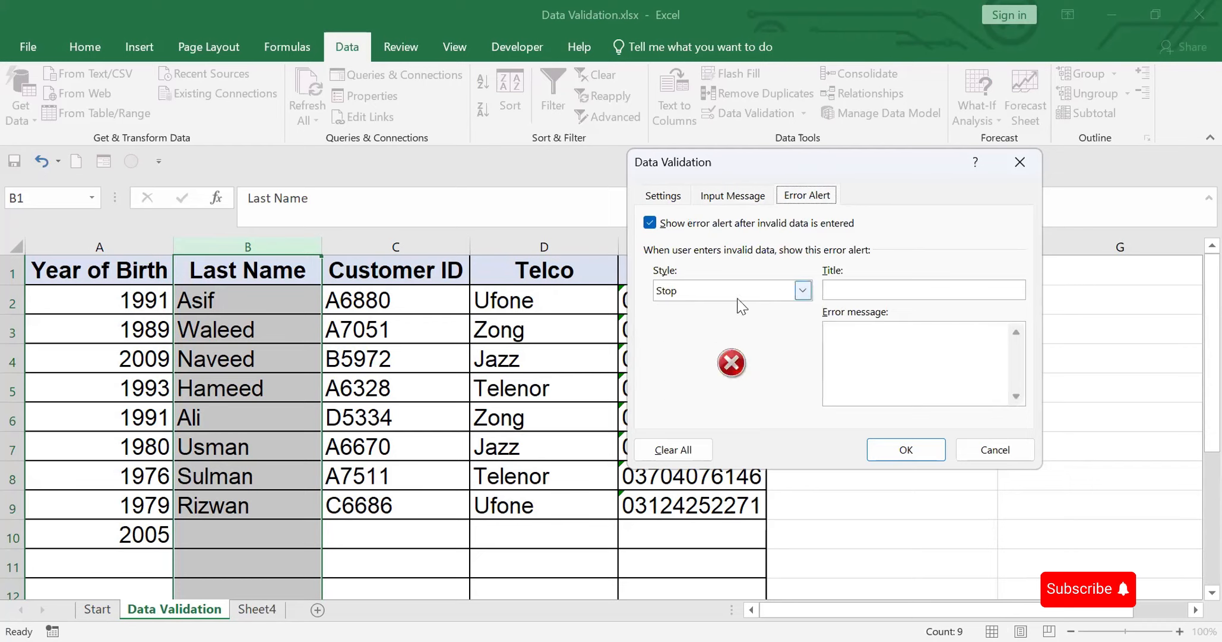
left_click(847, 289)
type("Error")
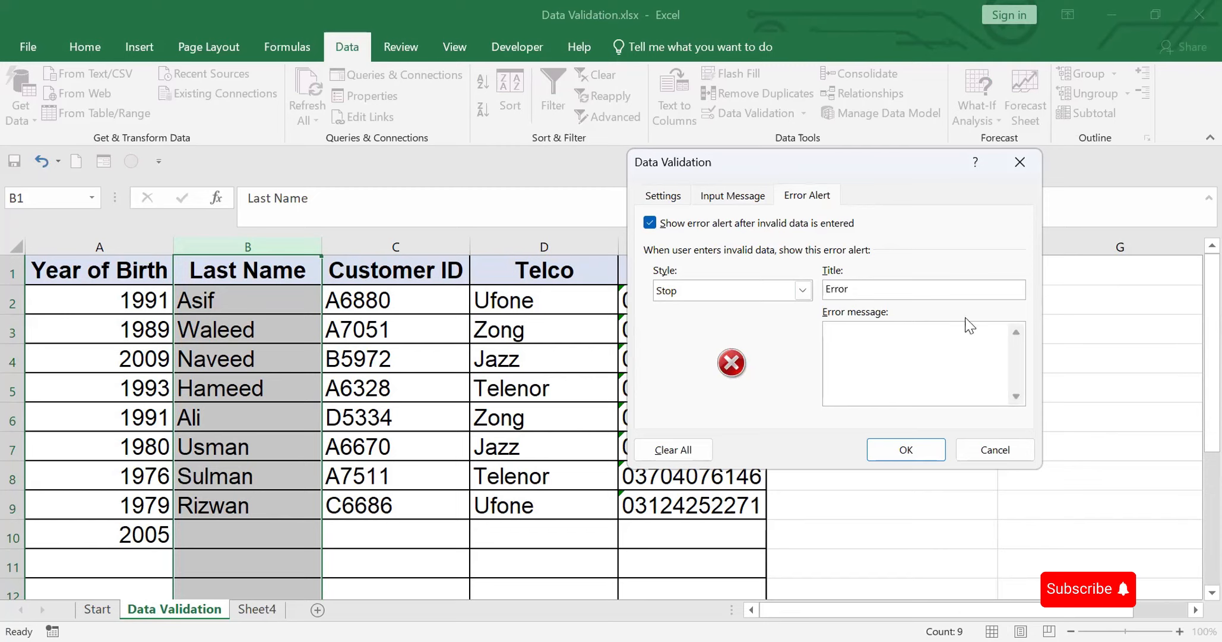
left_click(848, 339)
type("plz enter correct value")
left_click(900, 449)
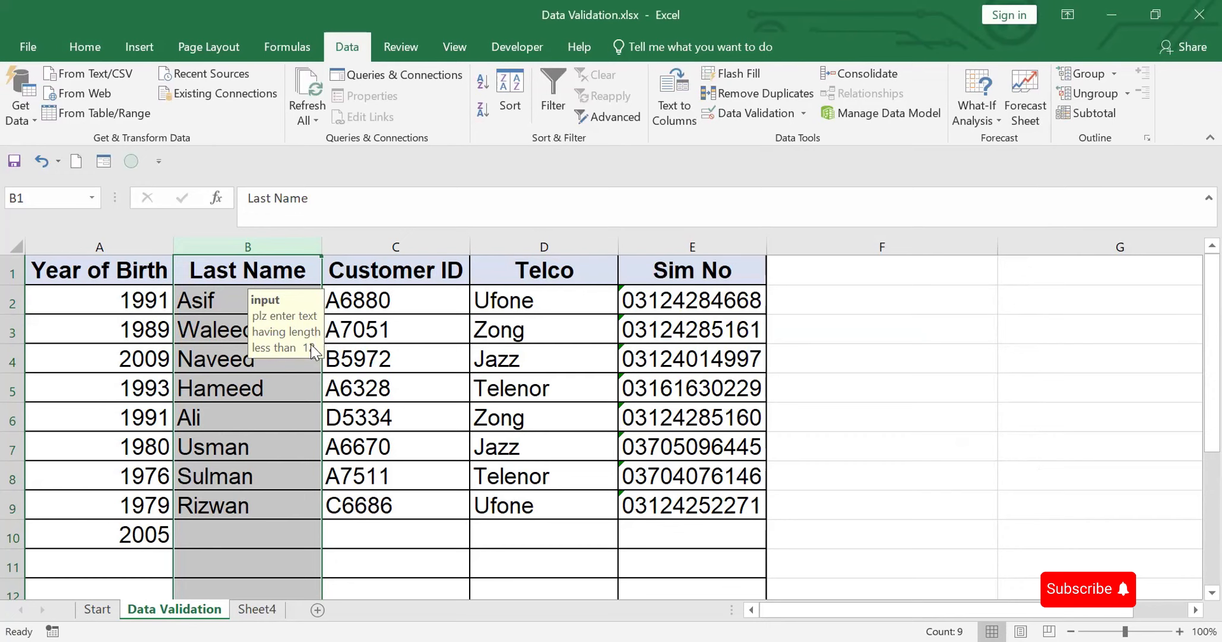
Step: Test the Last Name rule in cell B10 by trying "hjdbkjshdckjsbk", discarding it, and entering "asdfghj"
left_click(269, 532)
type("hjdbkjshdckjsb")
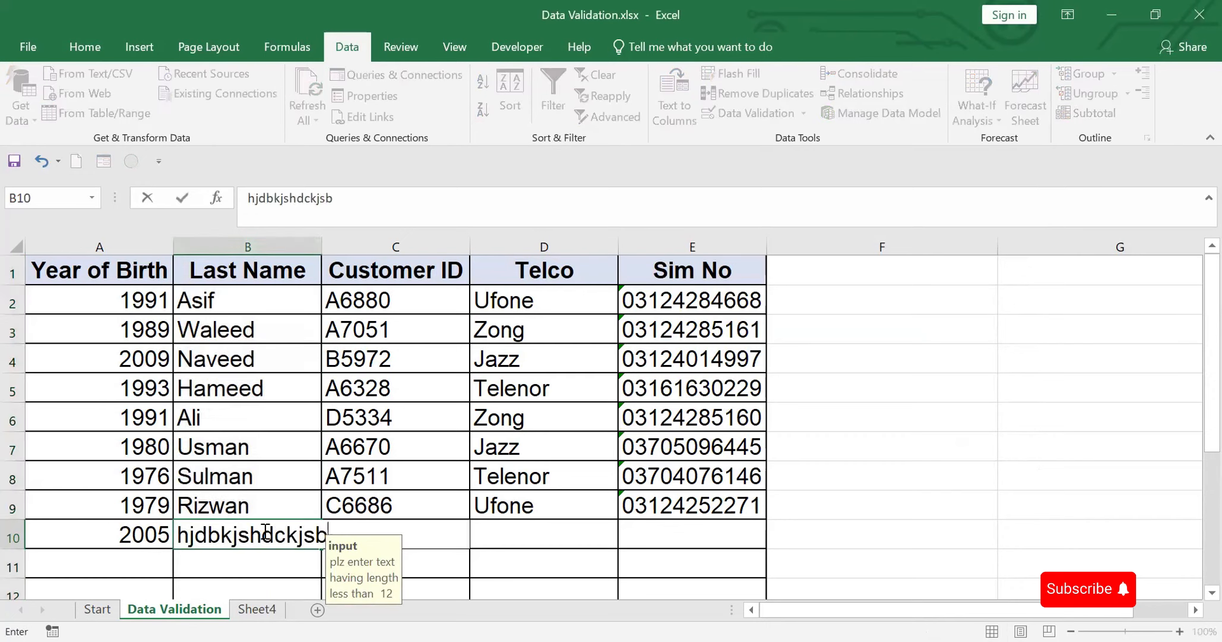
type("k")
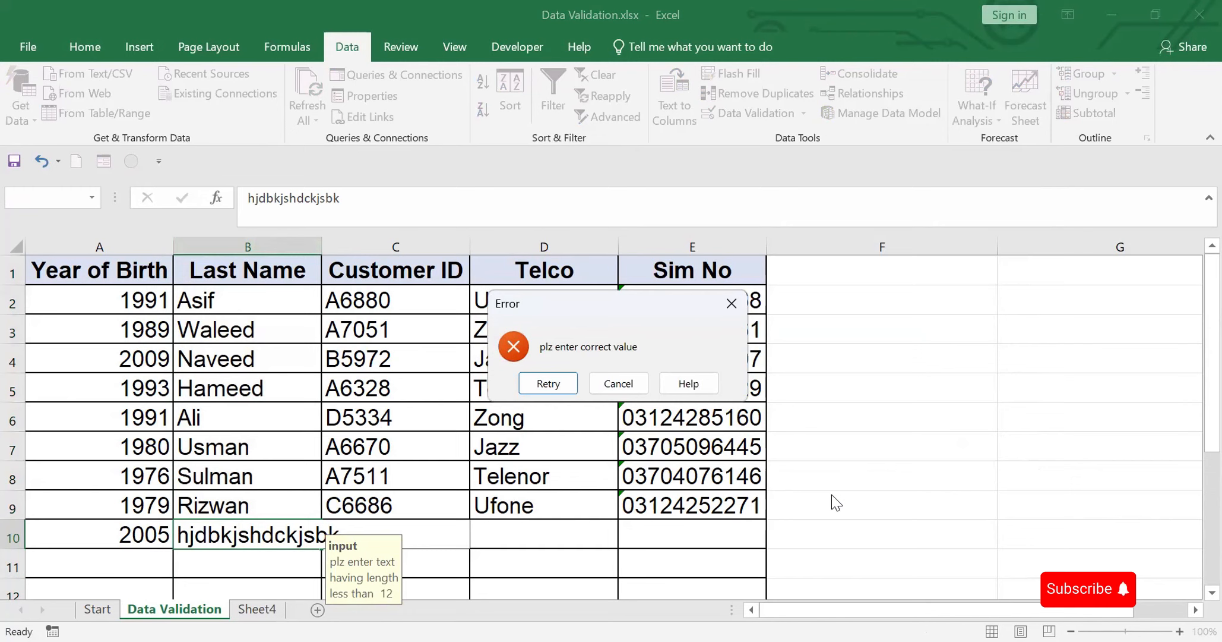
left_click(615, 387)
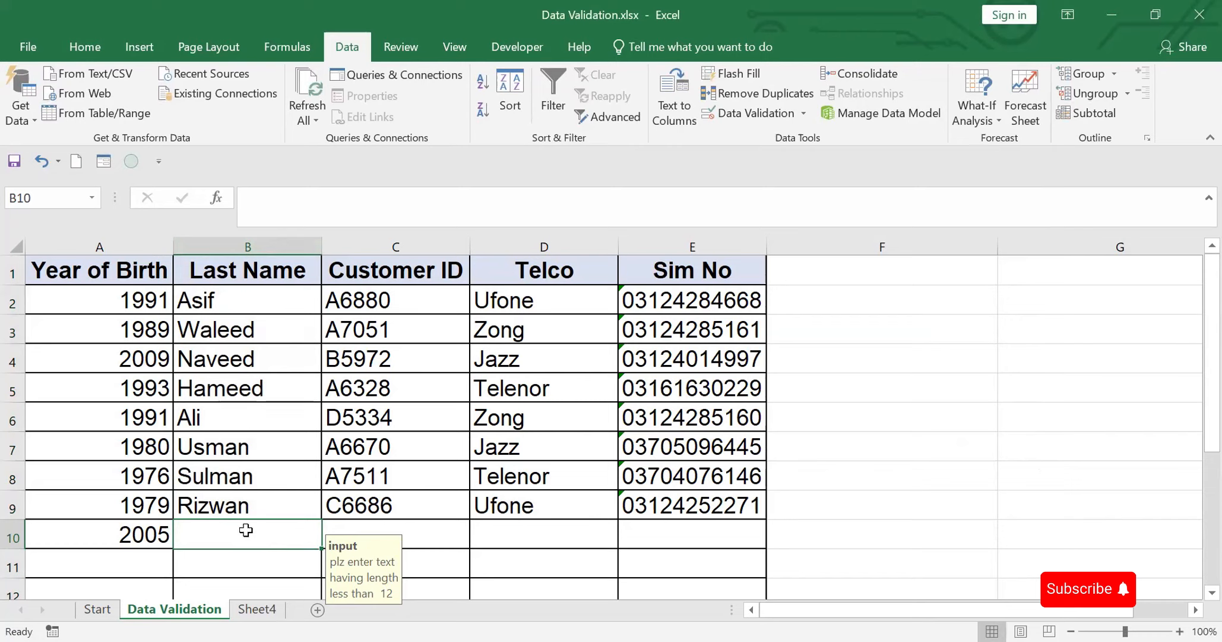
type("asdfghj")
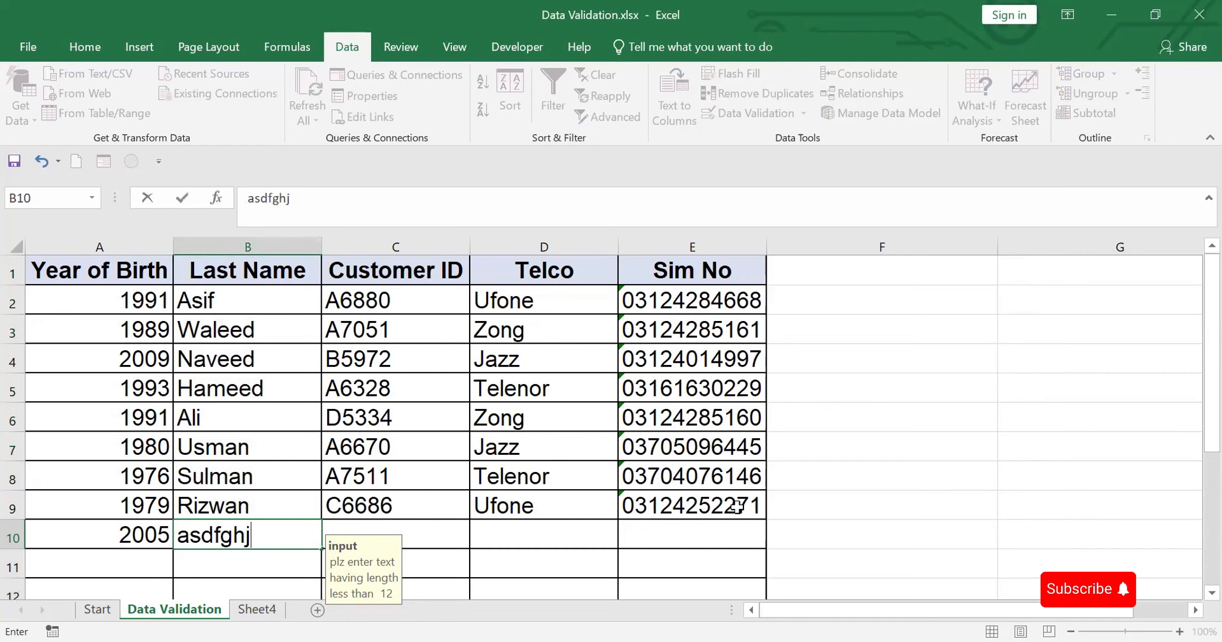
key("Return")
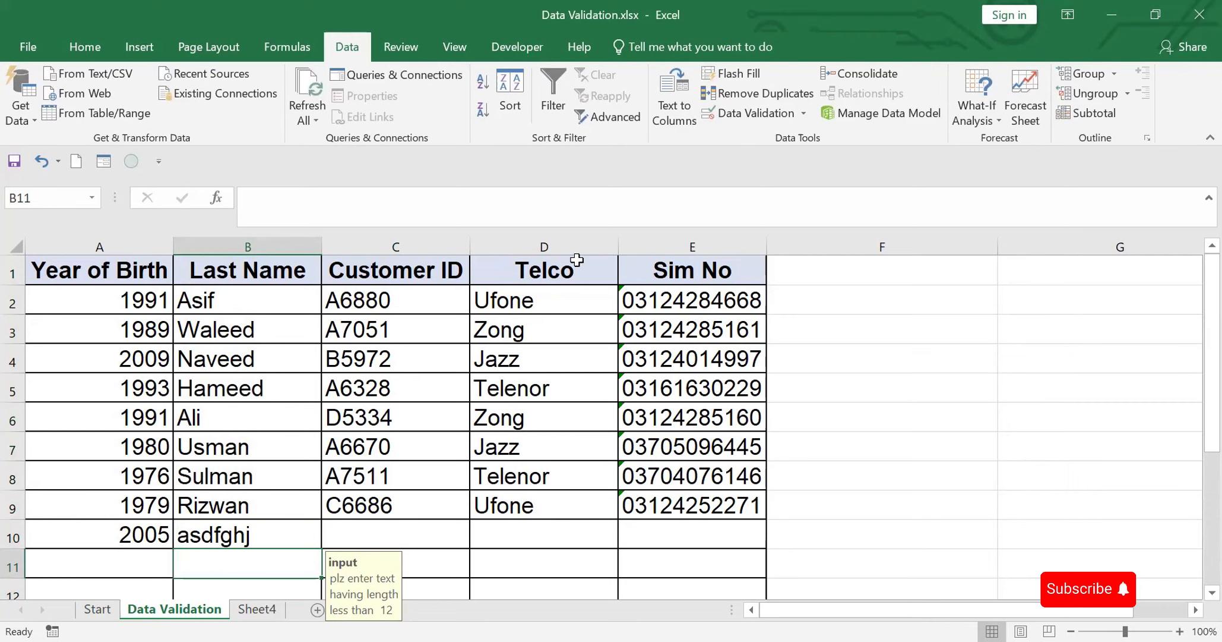
Step: Set the Telco column's validation to a list with the source "Ufone,Zong,Jazz,Telenor"
left_click(547, 241)
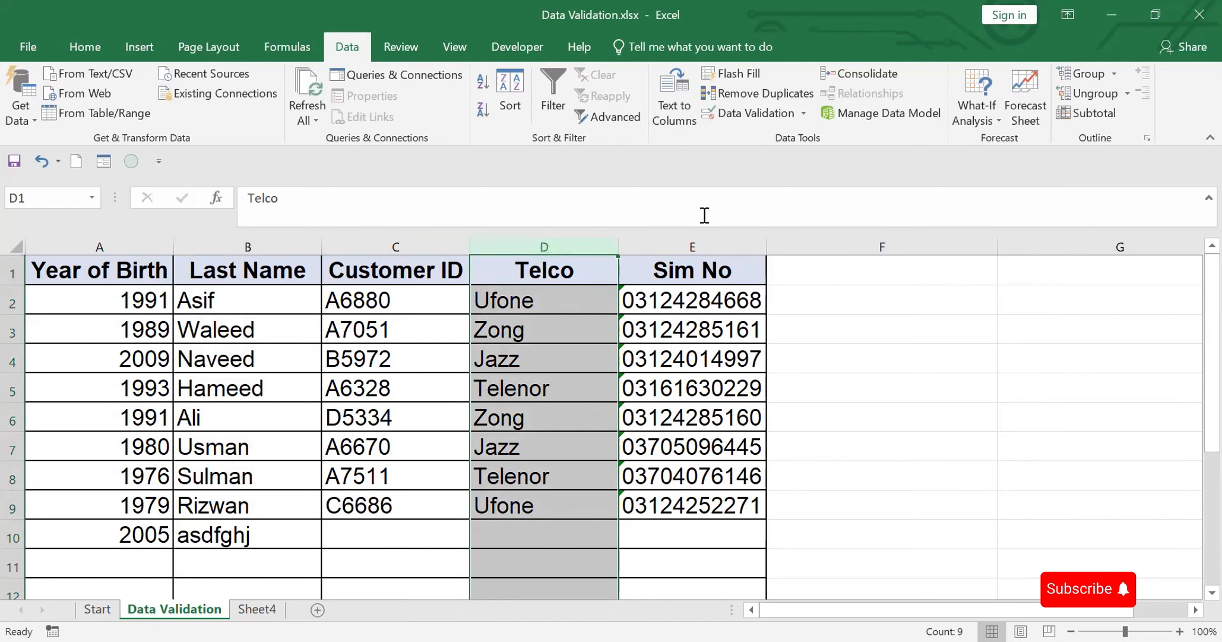
left_click(748, 113)
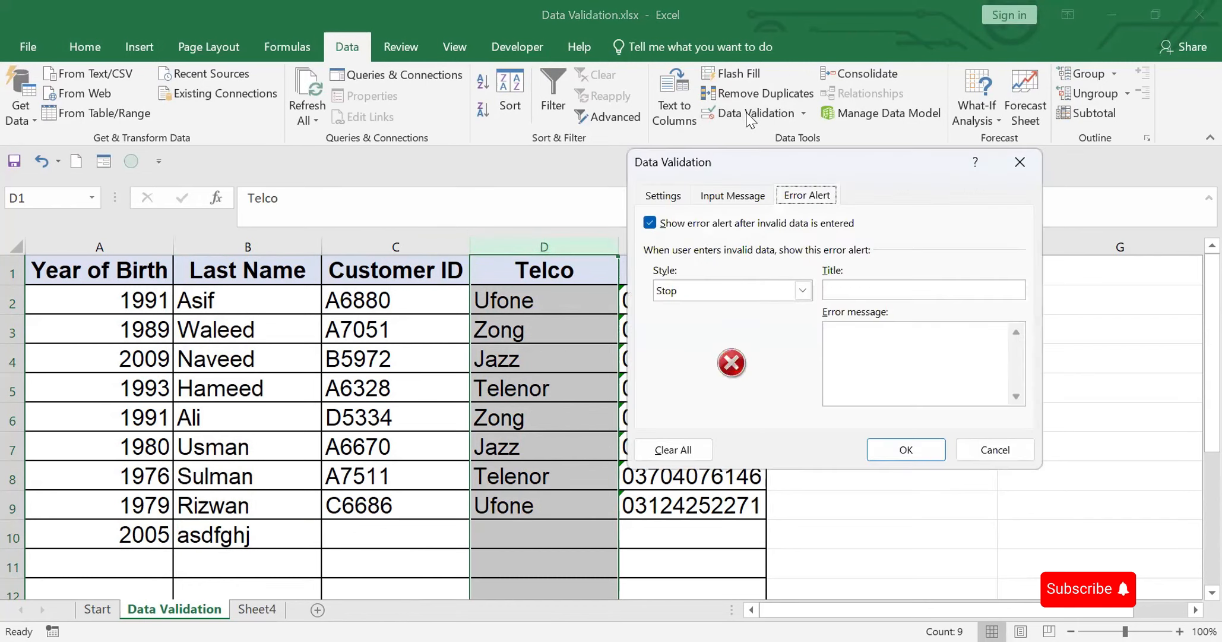
left_click(670, 196)
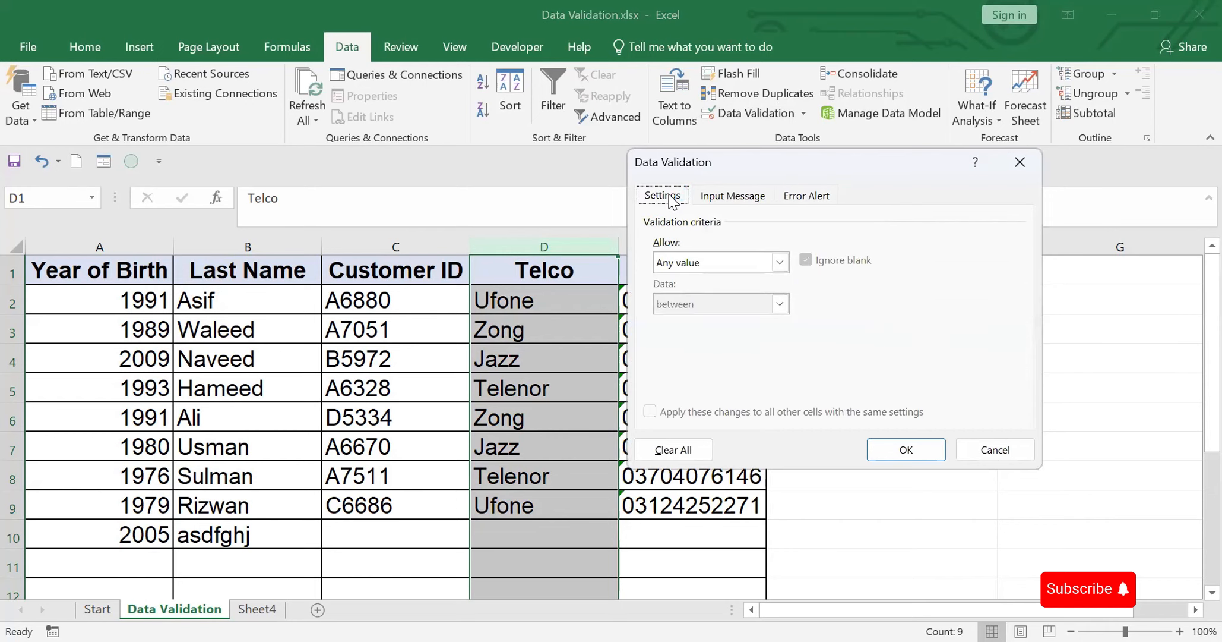
left_click(780, 262)
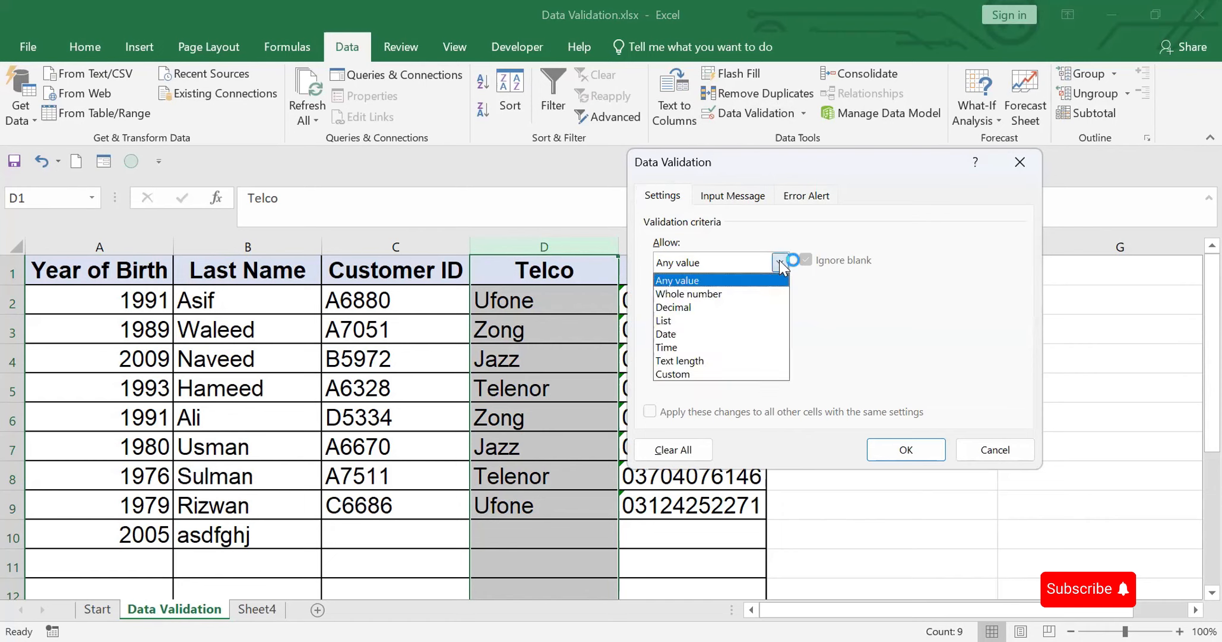
left_click(666, 331)
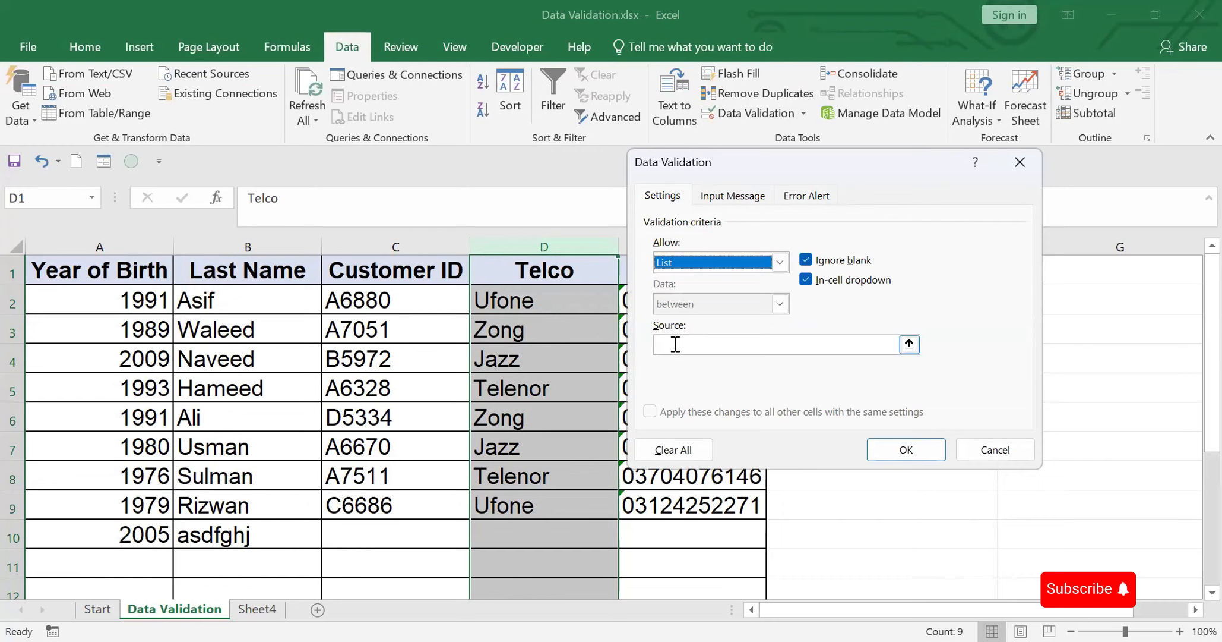
left_click(676, 344)
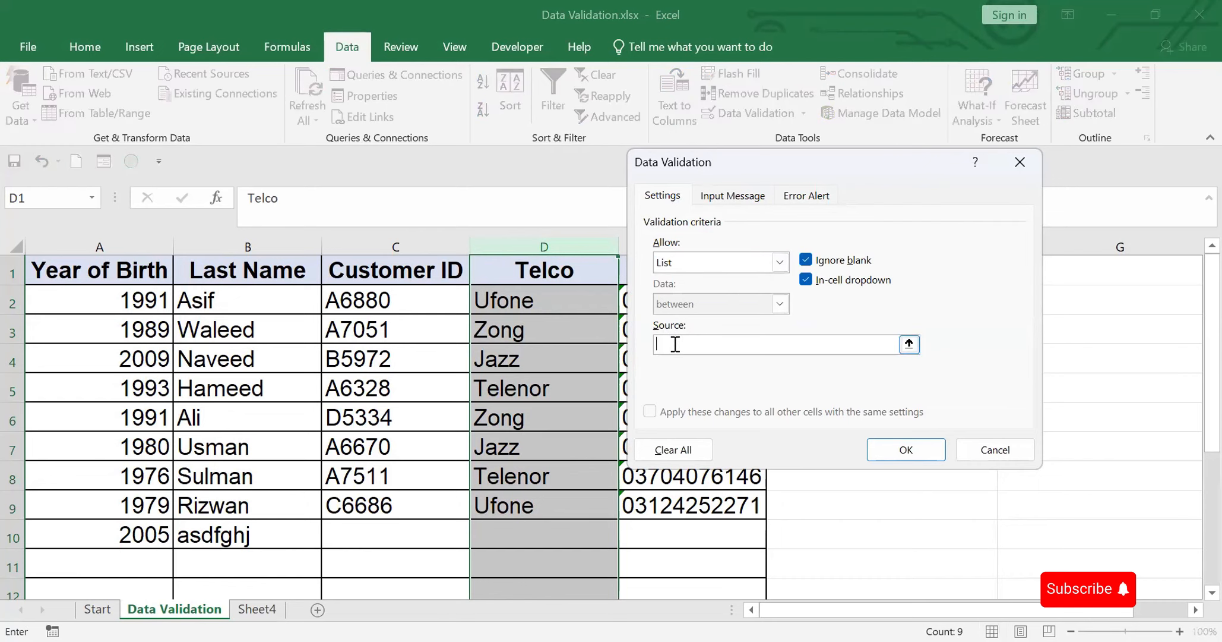
type("Ufone,Zong,Jazz,Telenor")
Step: Add an input message titled "input" reading "plz select telco" to the Telco column's validation
left_click(746, 200)
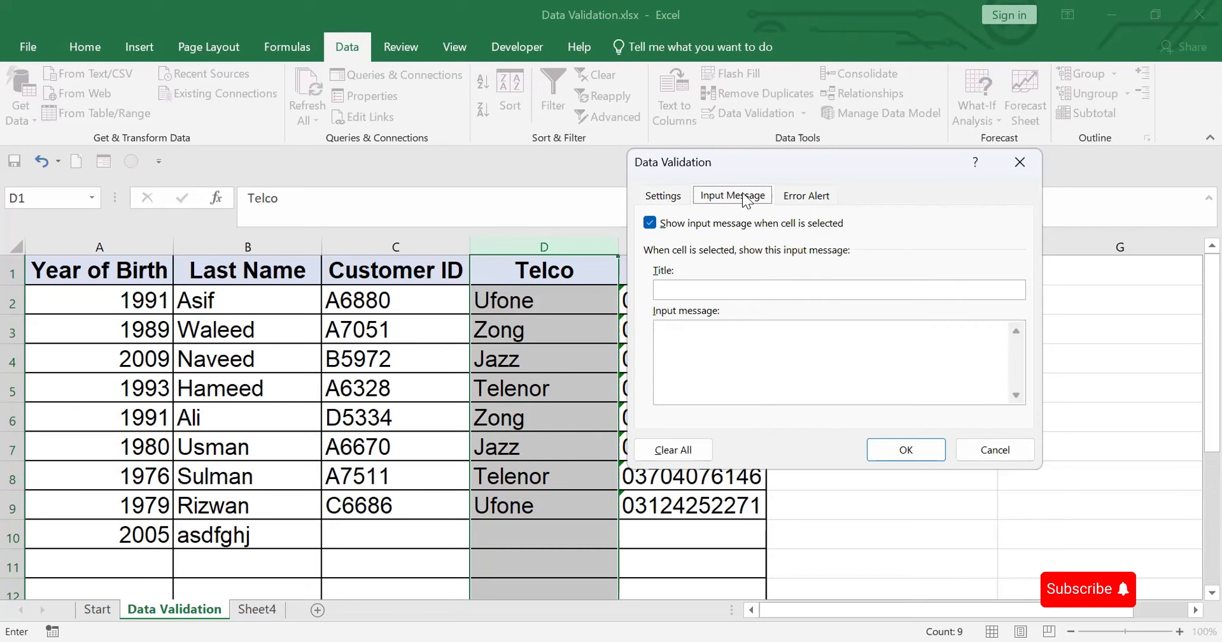
left_click(670, 289)
type("inp")
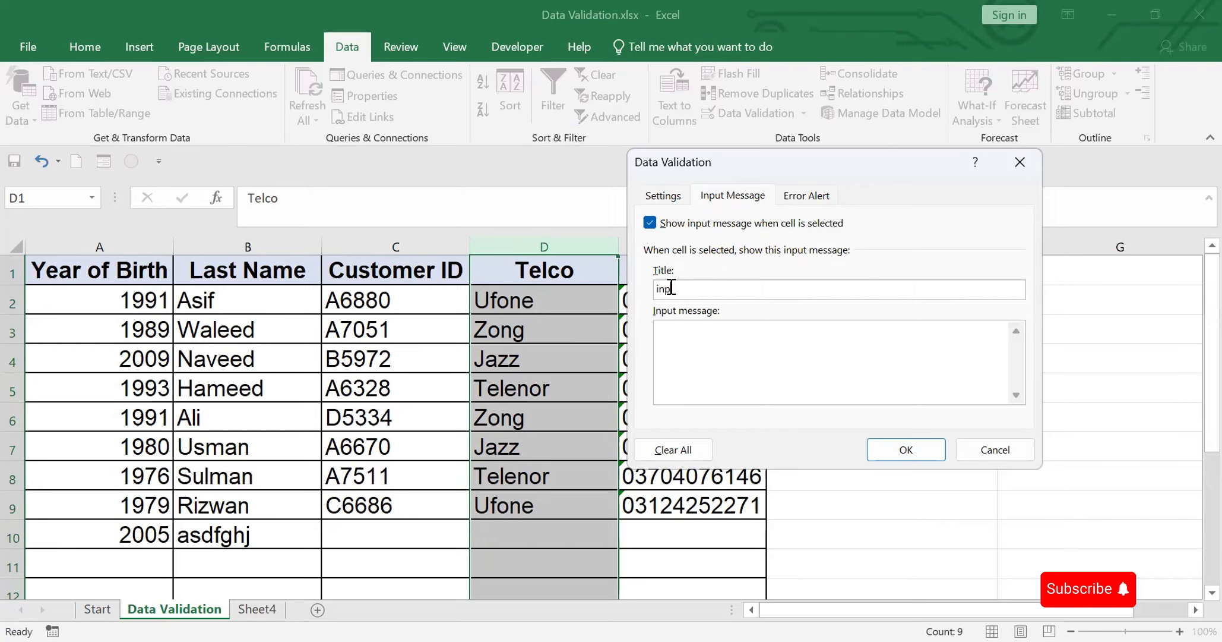
type("ut")
left_click(680, 338)
type("plz select telco")
left_click(918, 450)
Step: Leave the Telco column's error alert at the Stop style without custom text and apply the validation
left_click(807, 195)
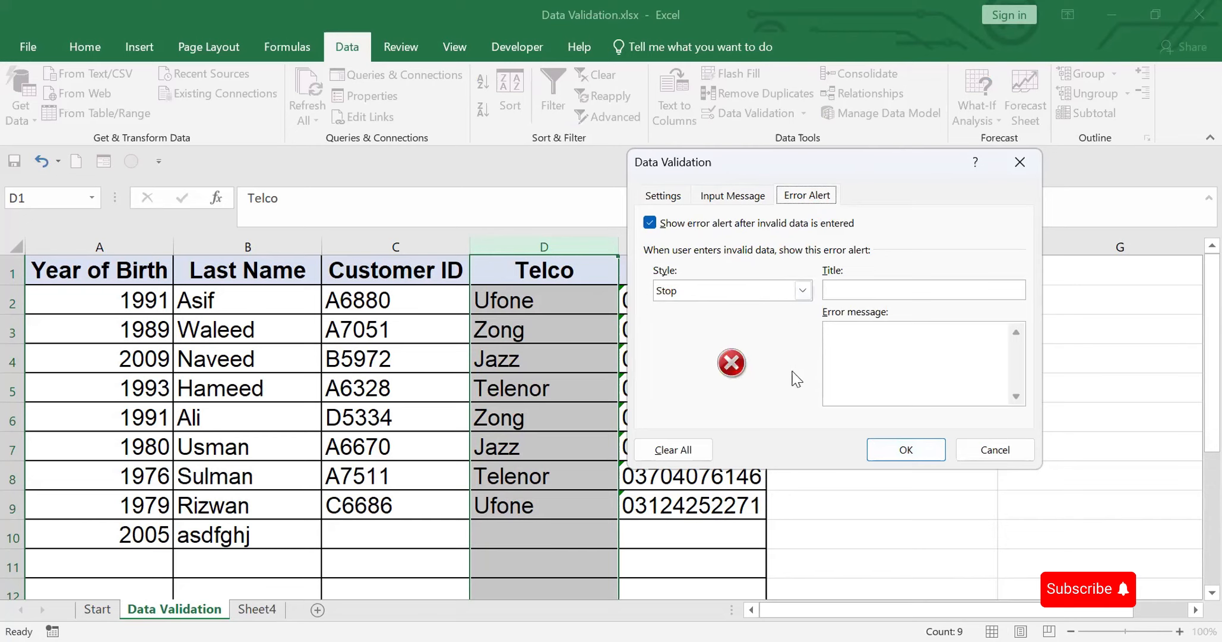
left_click(919, 451)
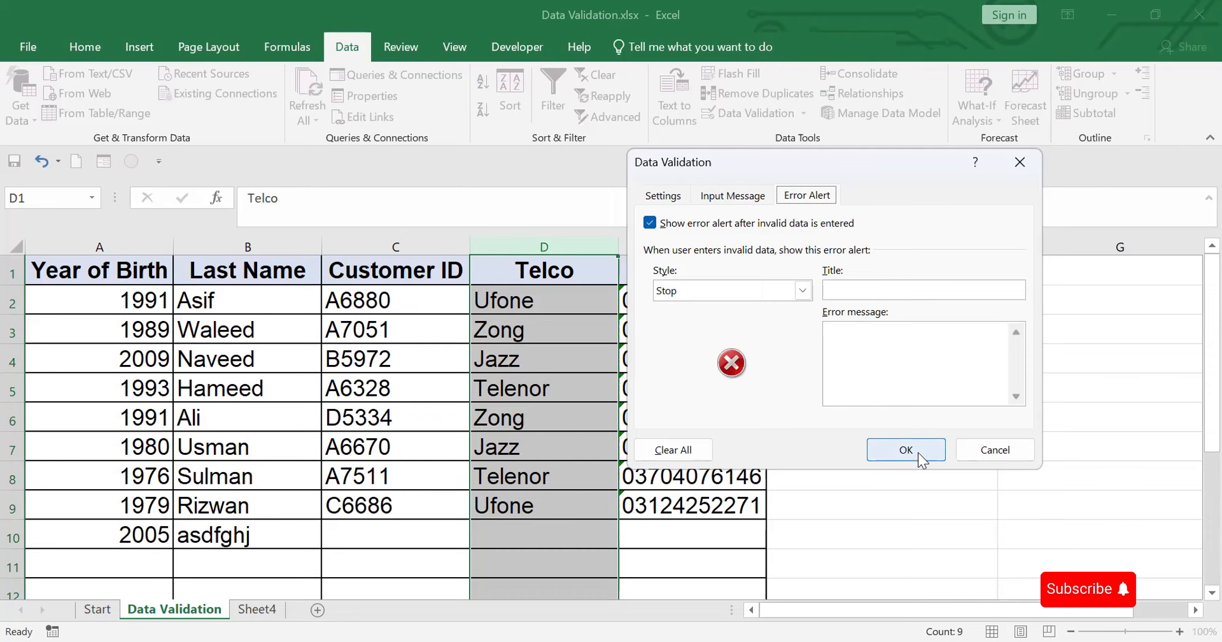
left_click(919, 452)
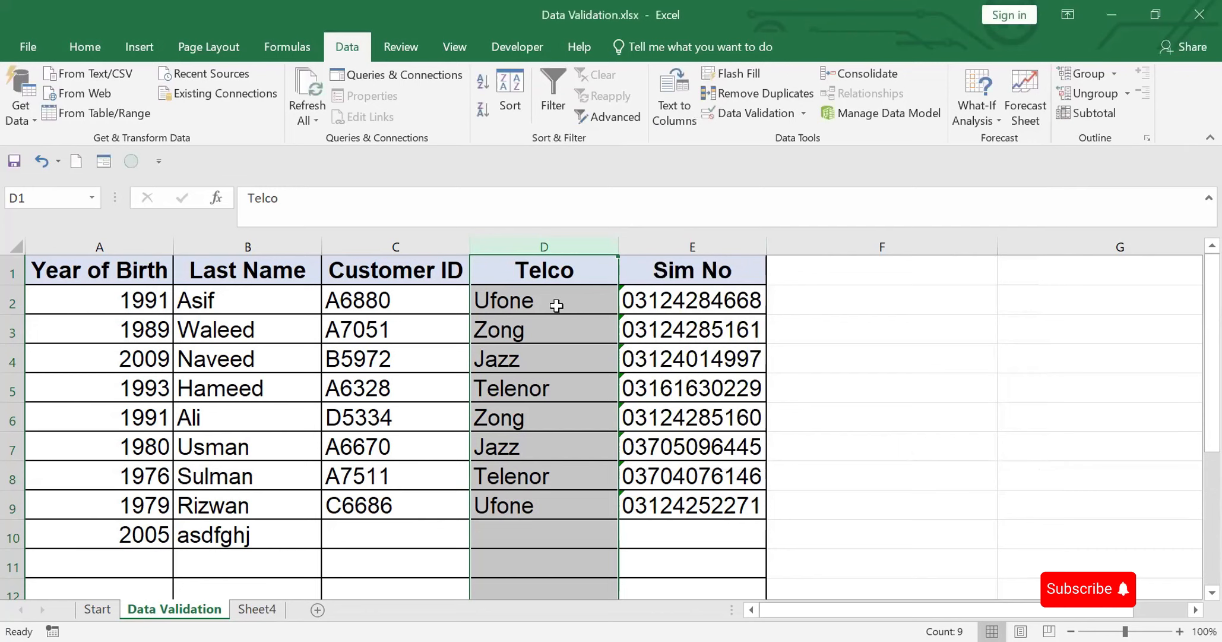
Step: Test the Telco list by choosing Zong for cell D2 and Jazz for cell D5
left_click(556, 305)
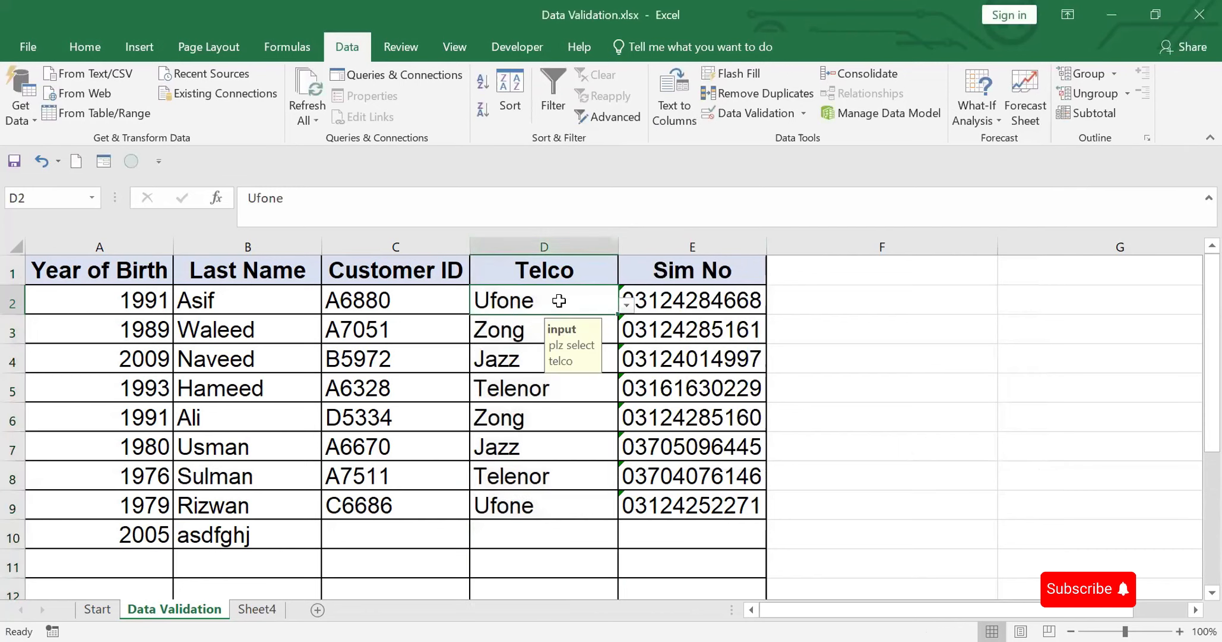
left_click(628, 305)
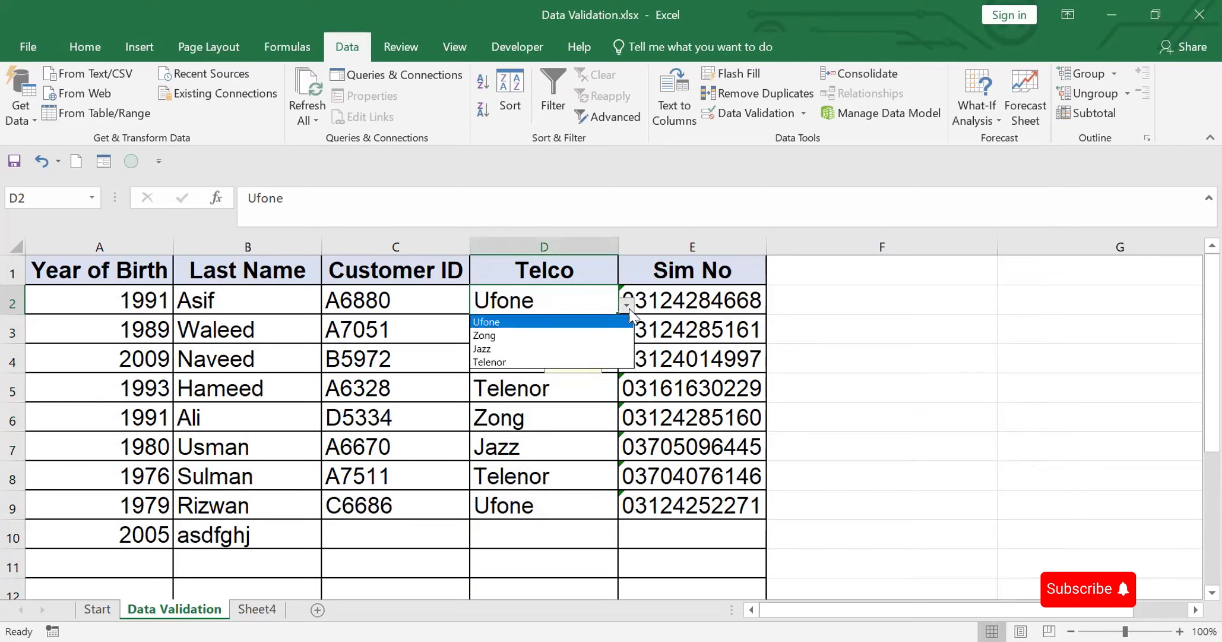
left_click(504, 335)
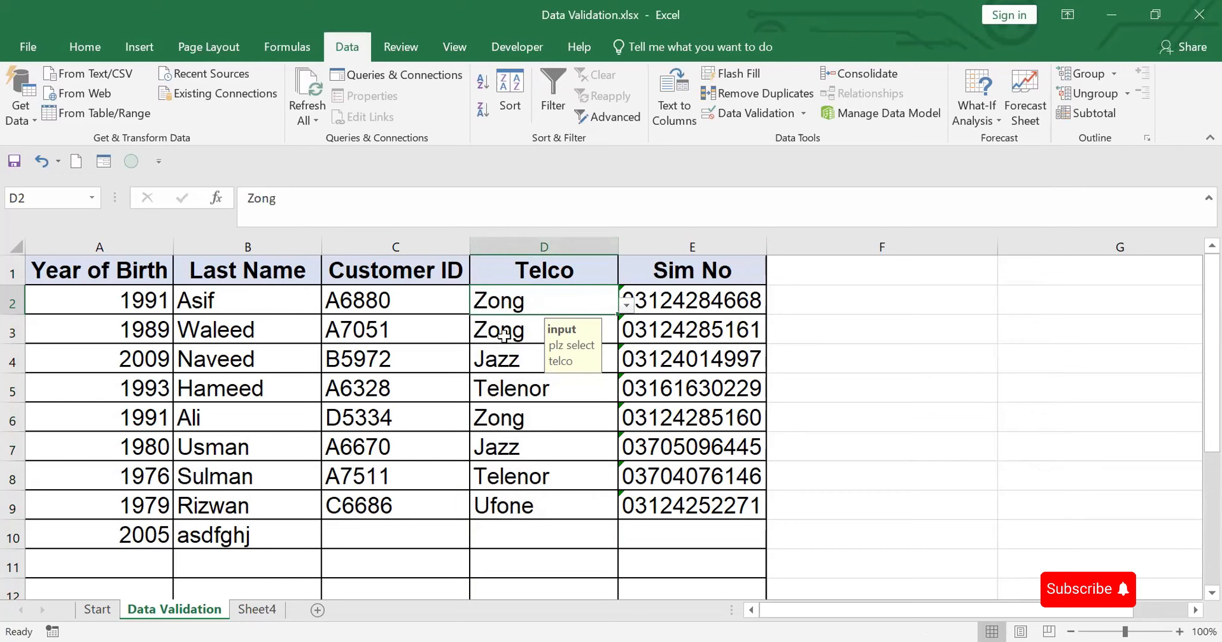
left_click(521, 388)
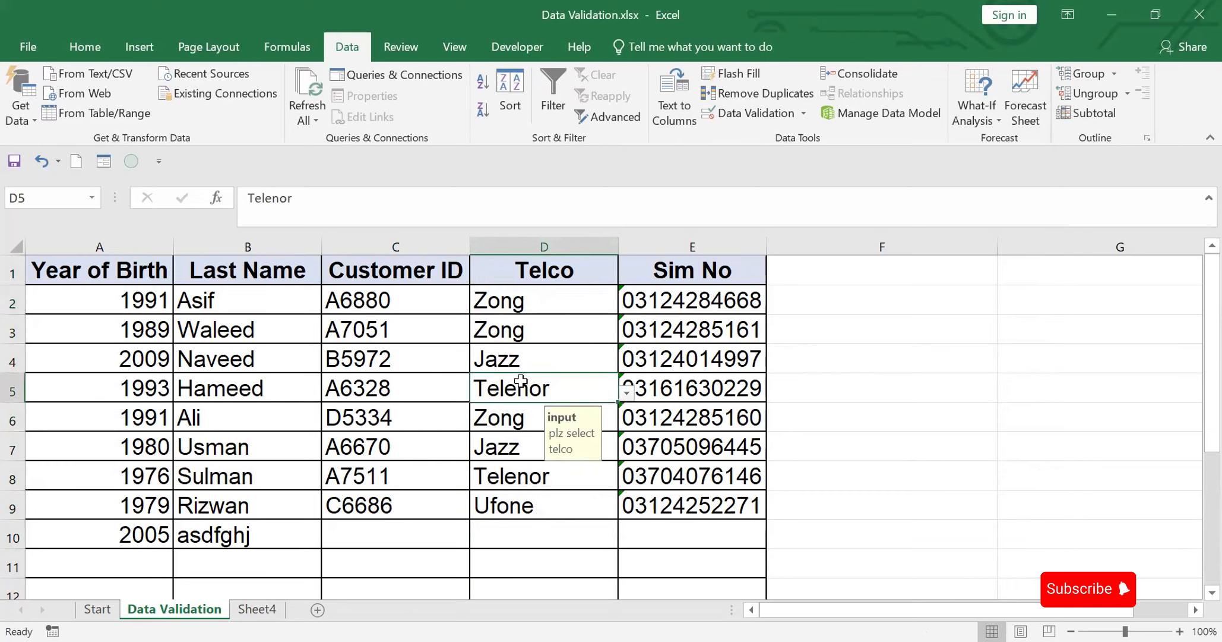
left_click(628, 393)
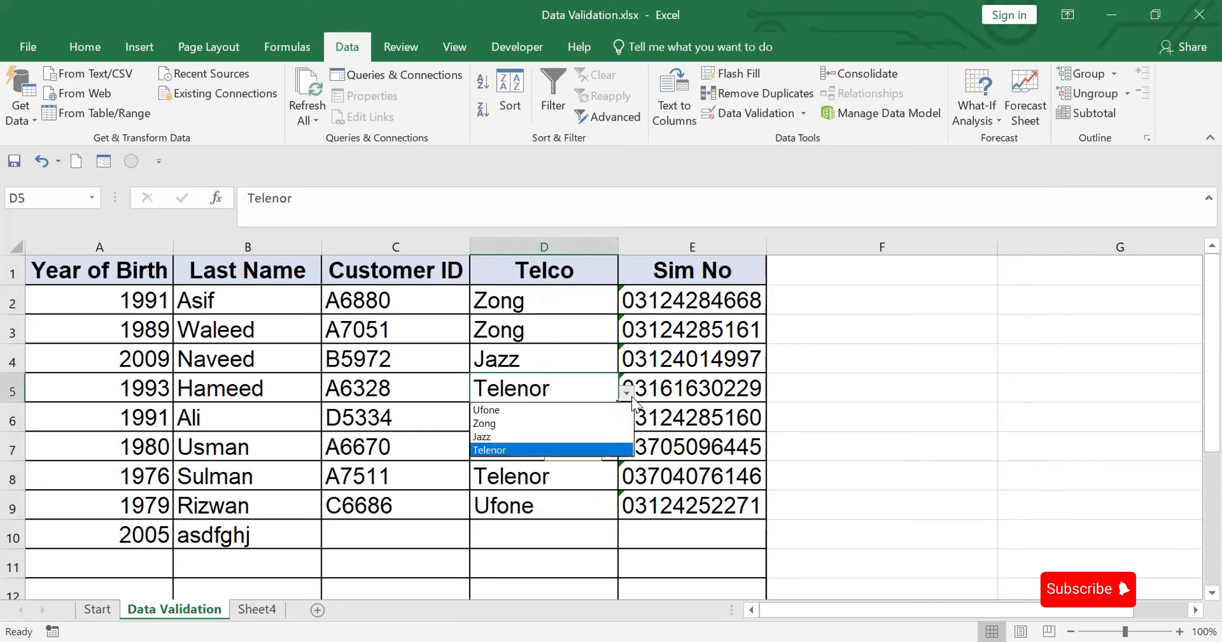
left_click(491, 438)
Step: Fill the empty Telco cells from the list, choosing Zong for D10 and Telenor for D11
left_click(528, 529)
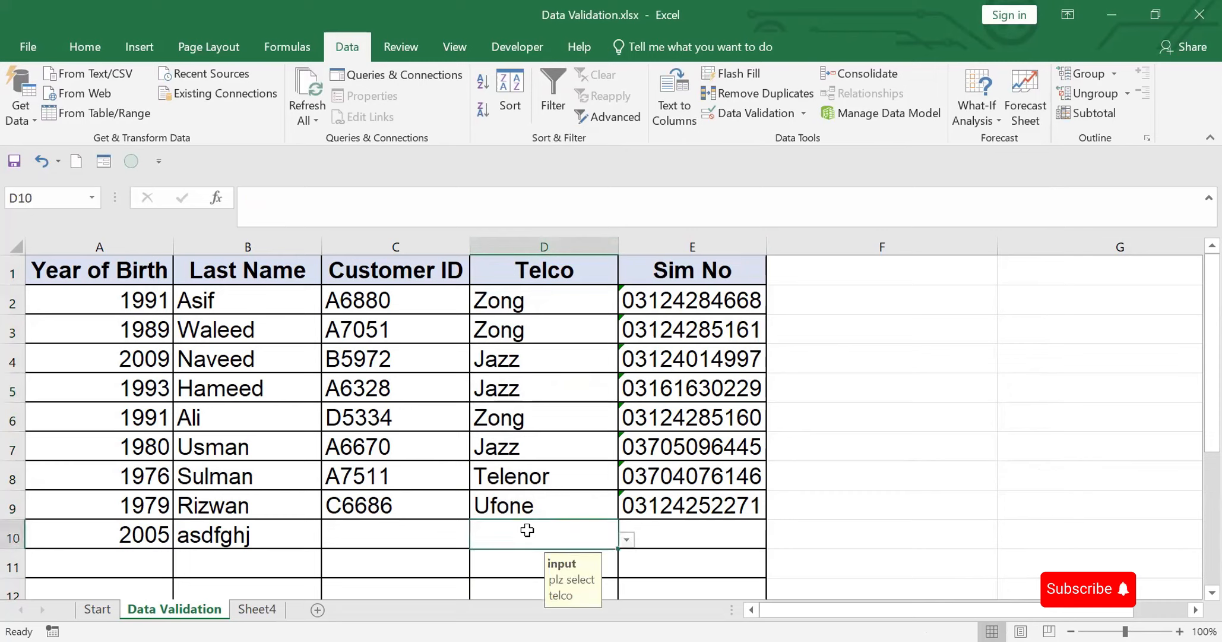
left_click(626, 539)
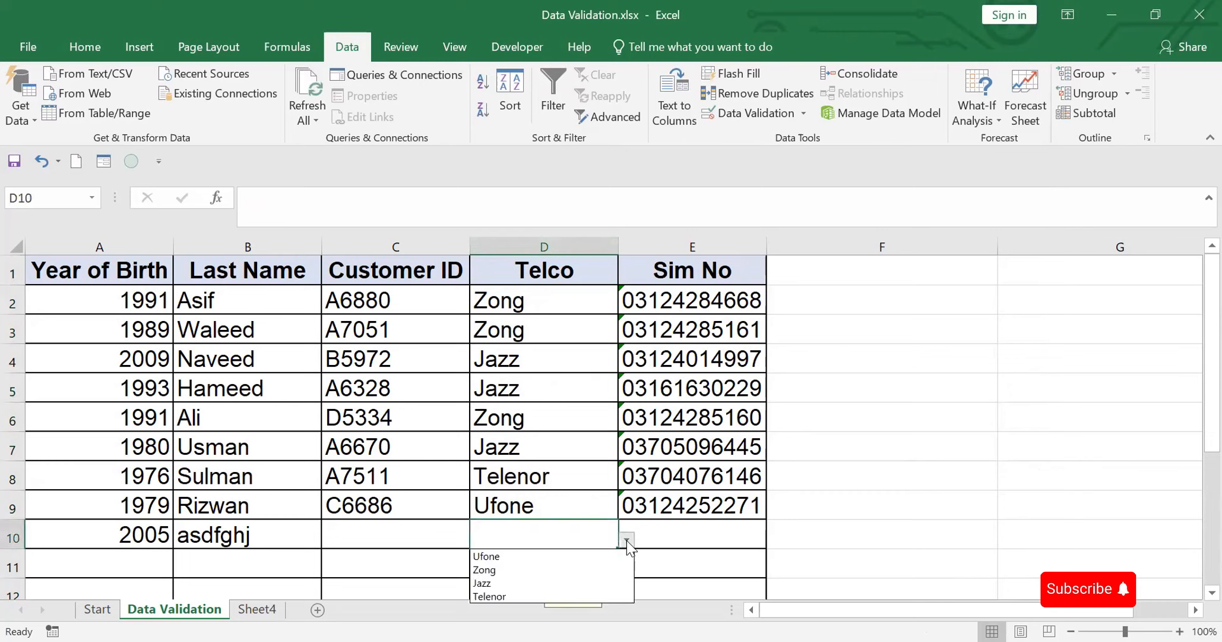
left_click(484, 569)
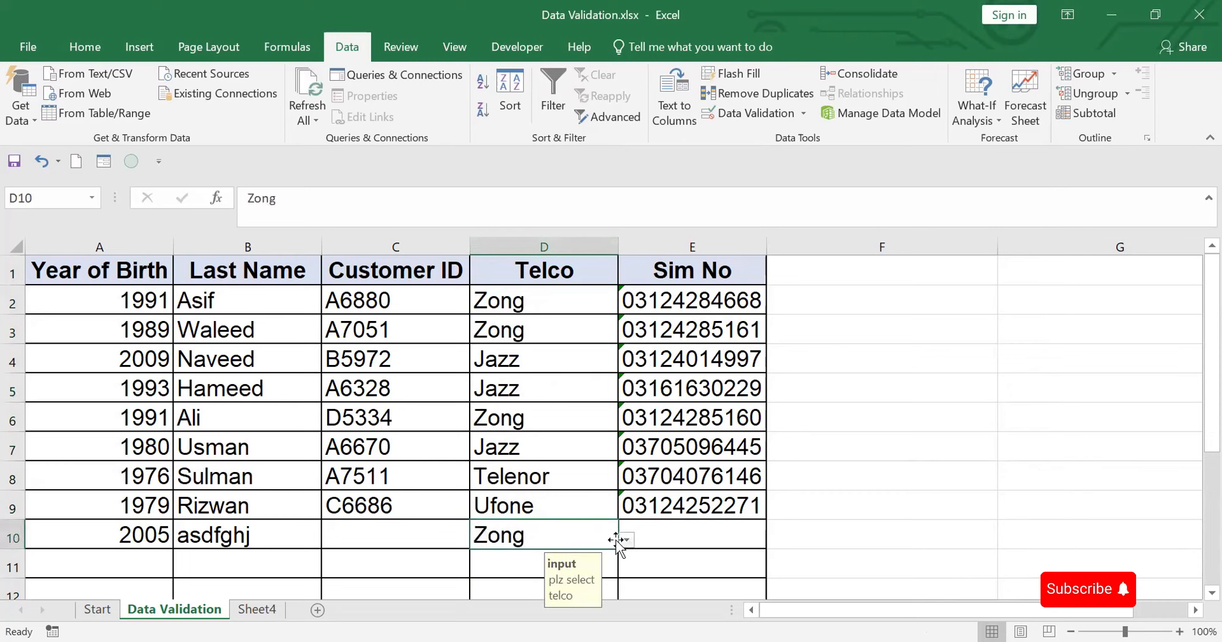
left_click(515, 565)
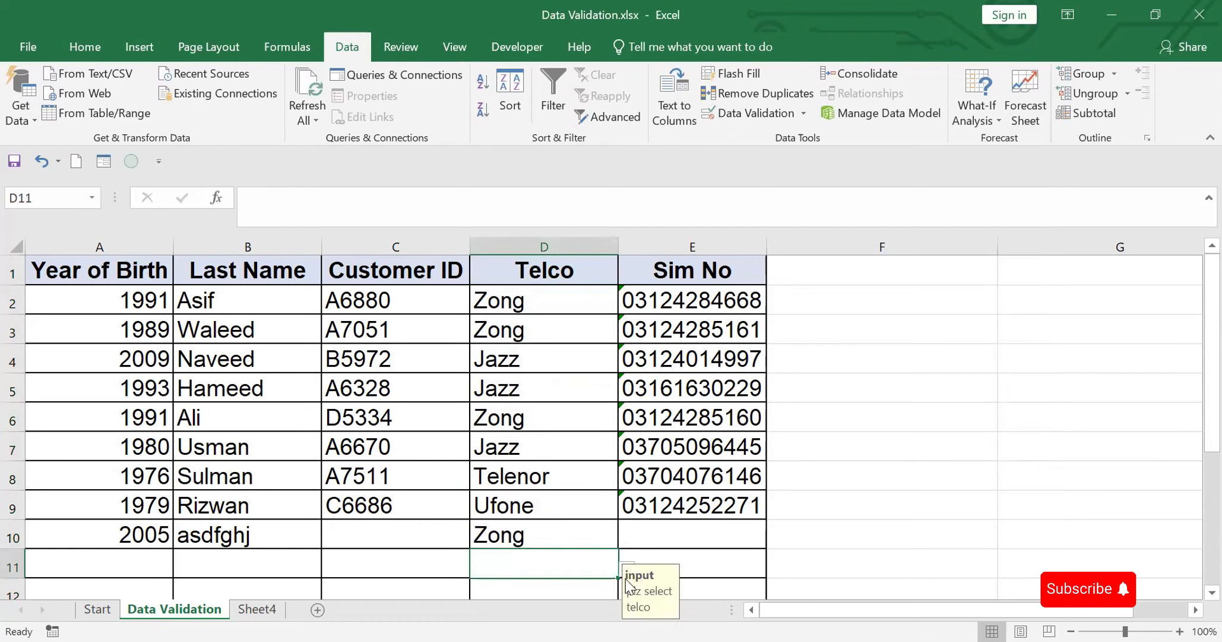
left_click(755, 542)
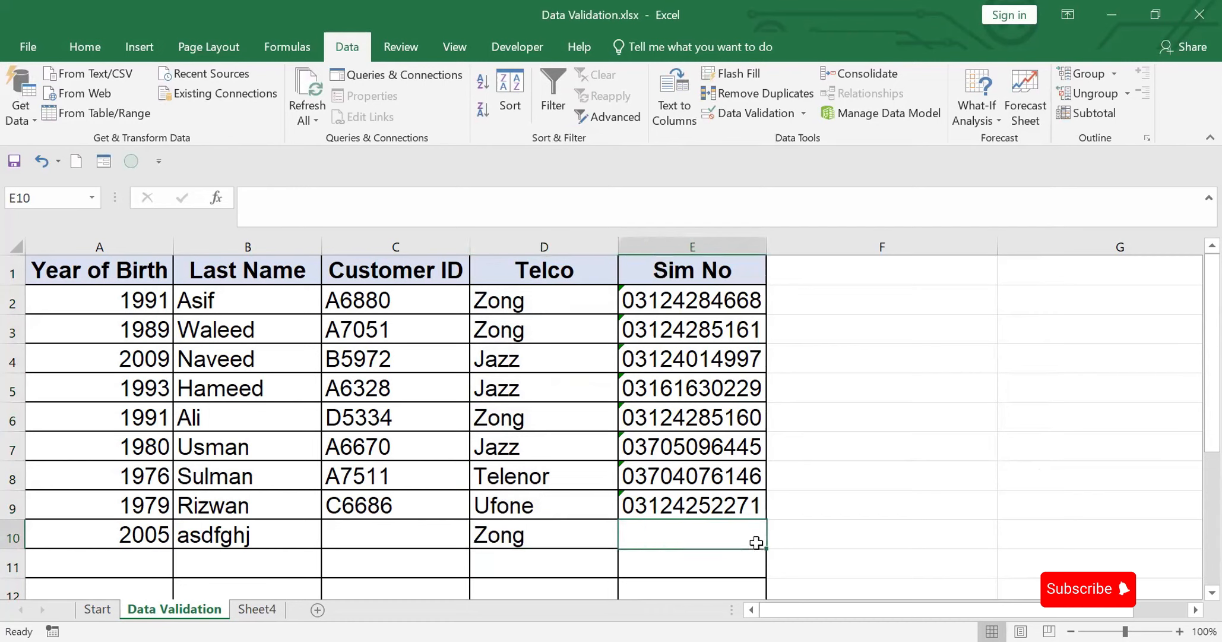
left_click(602, 562)
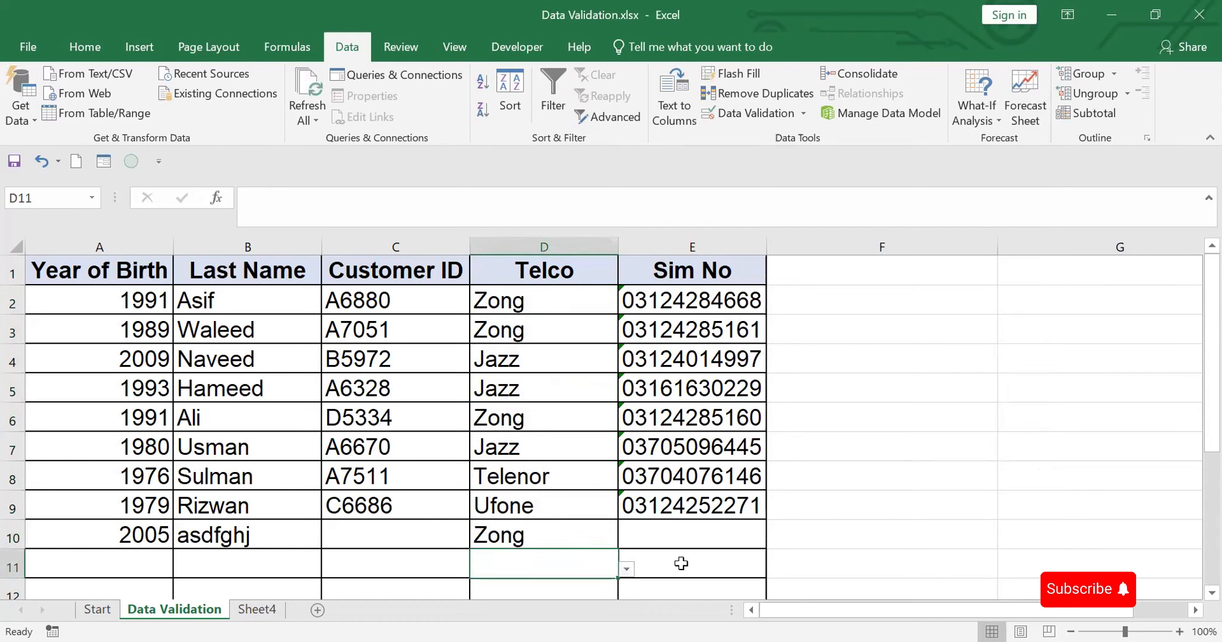
left_click(626, 569)
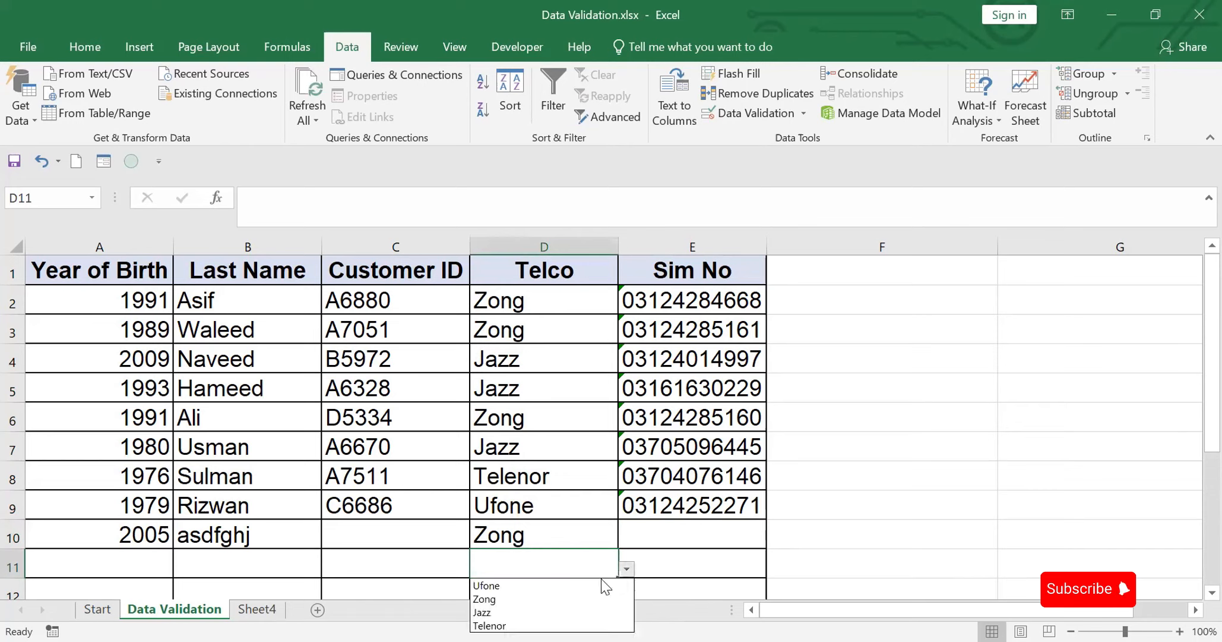
left_click(495, 612)
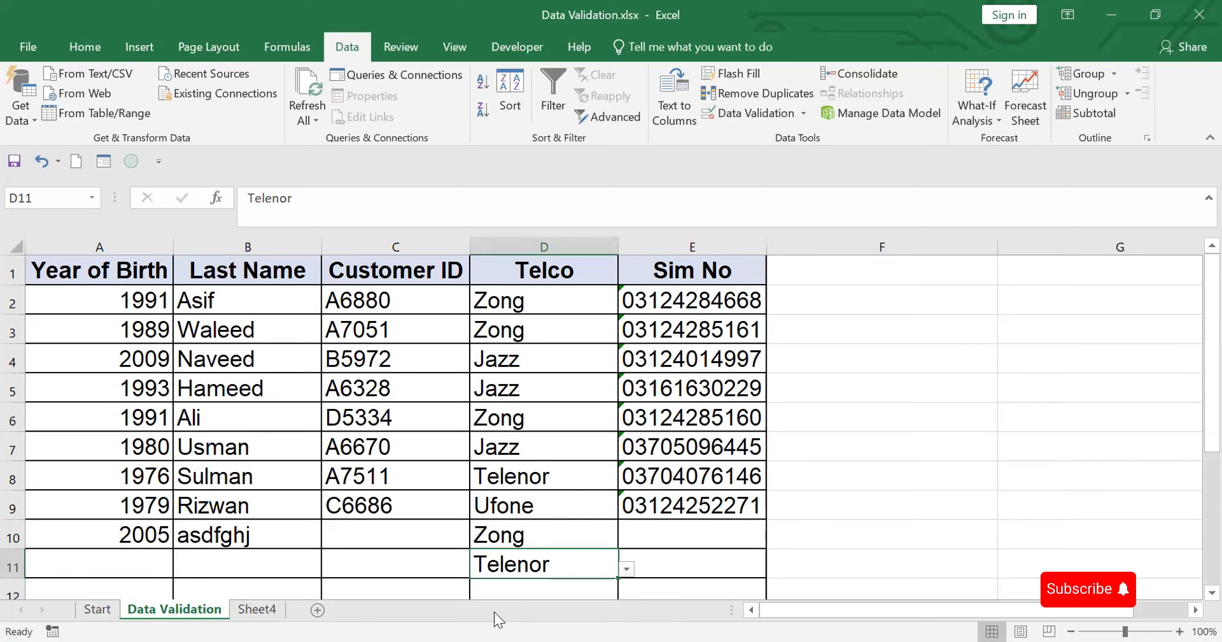
Step: Clear all data validation from the Telco header cell D1
left_click(561, 269)
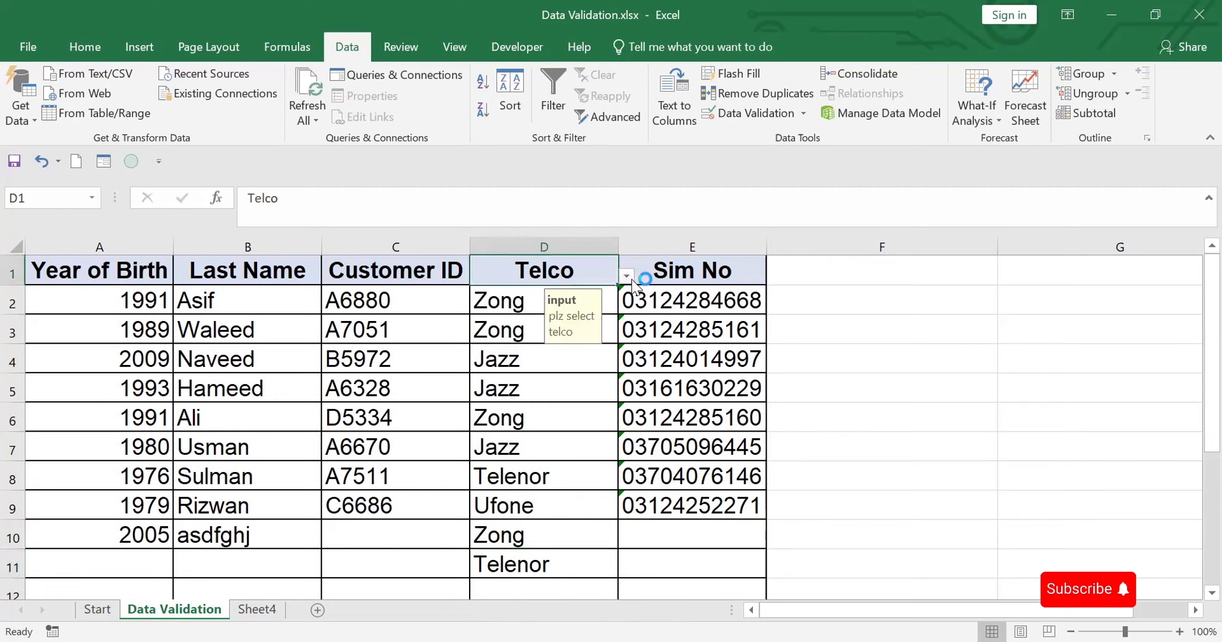
left_click(627, 275)
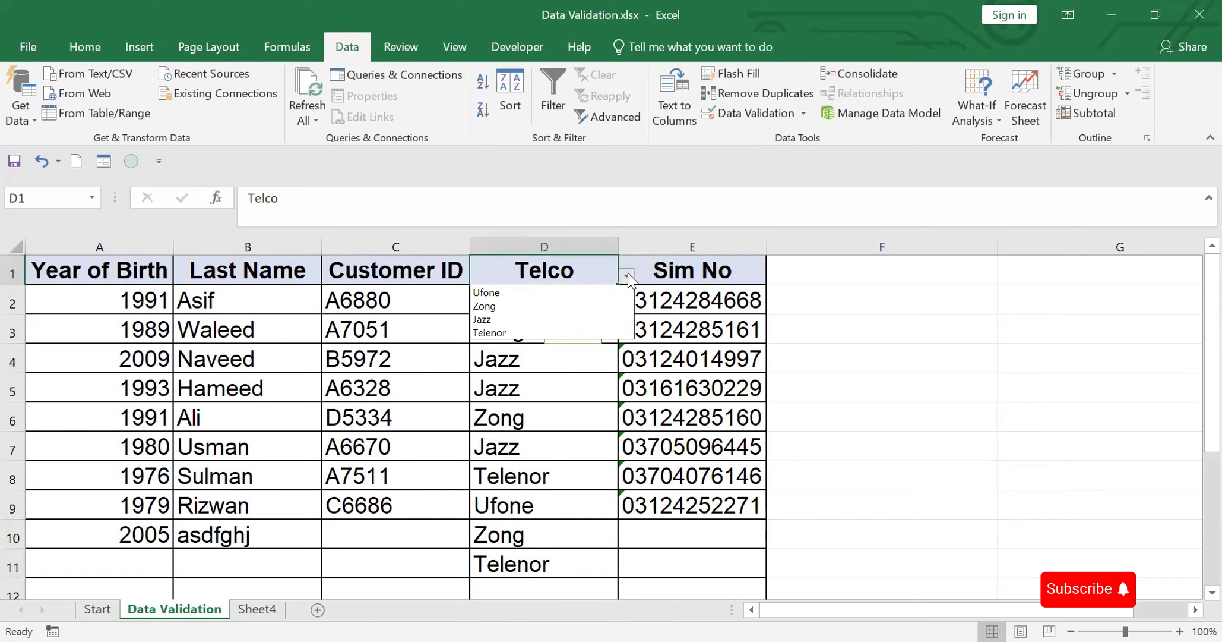
left_click(575, 272)
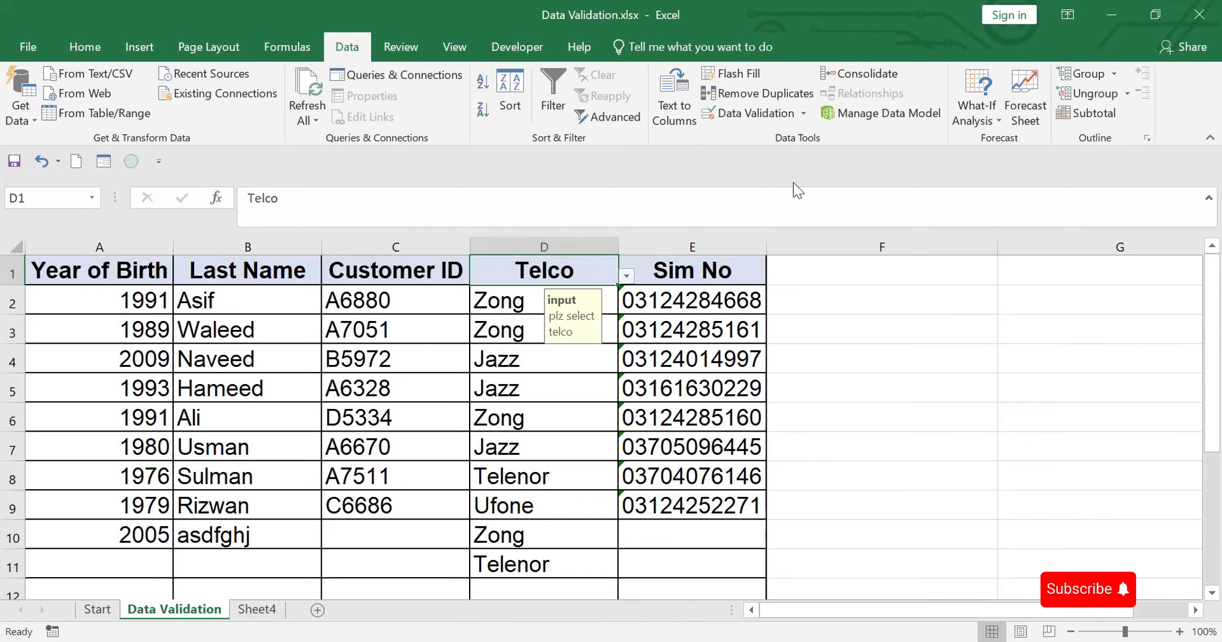
left_click(765, 113)
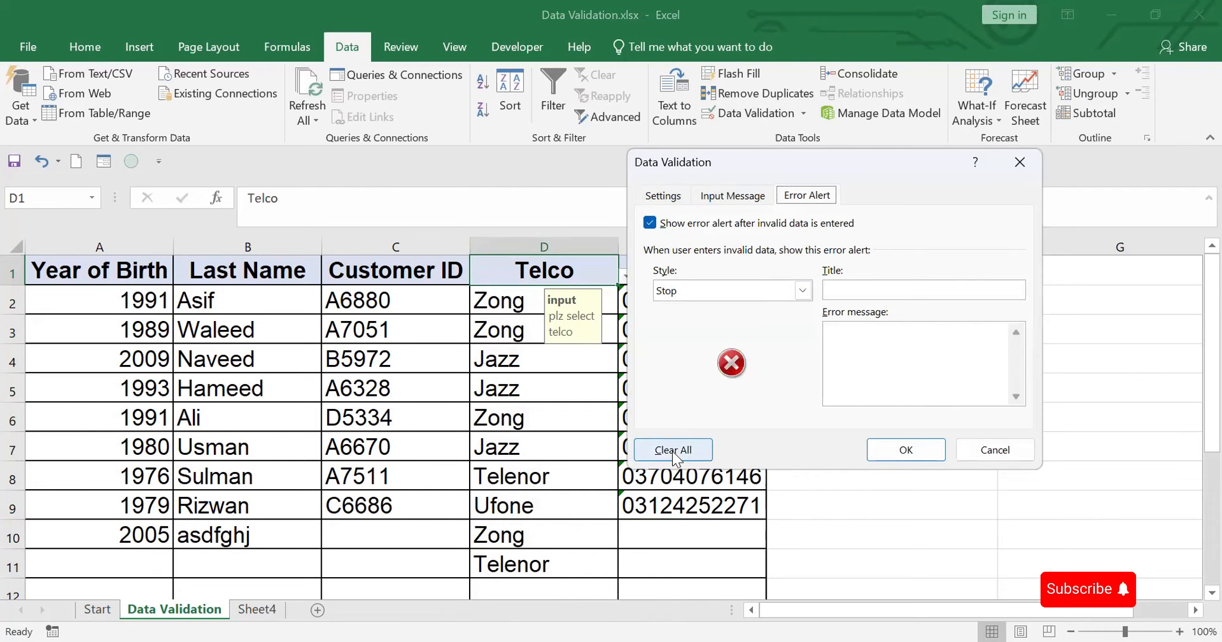
left_click(927, 451)
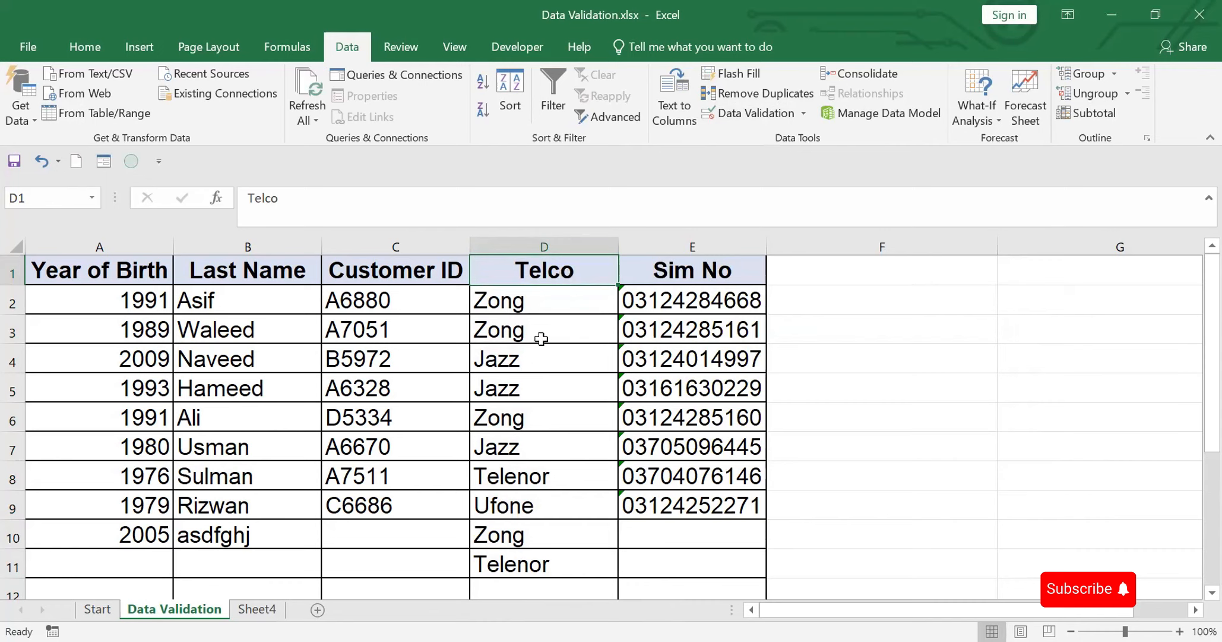
Step: Review the Telco column's list validation settings and the choices offered in cell D3
left_click(557, 243)
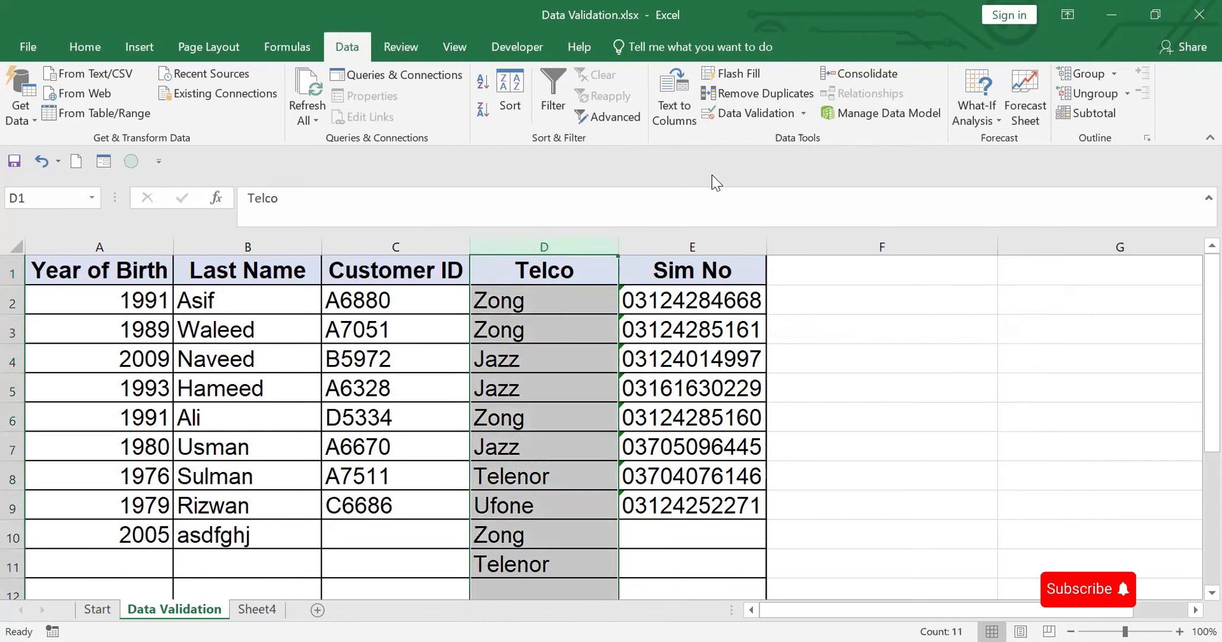
left_click(739, 110)
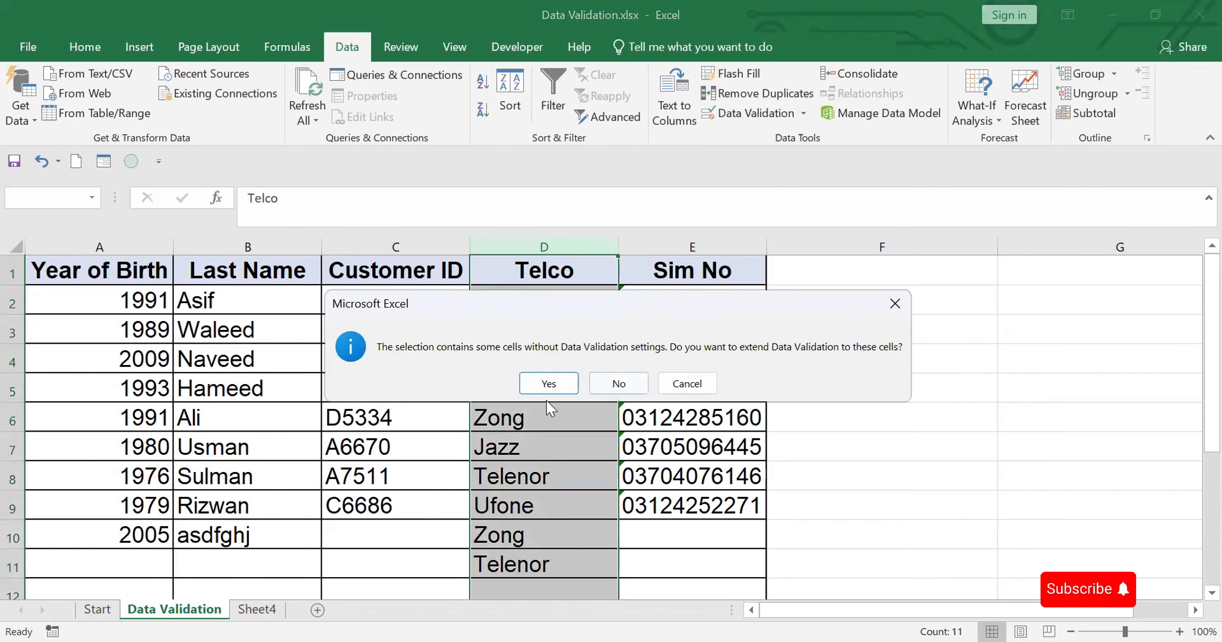
left_click(546, 383)
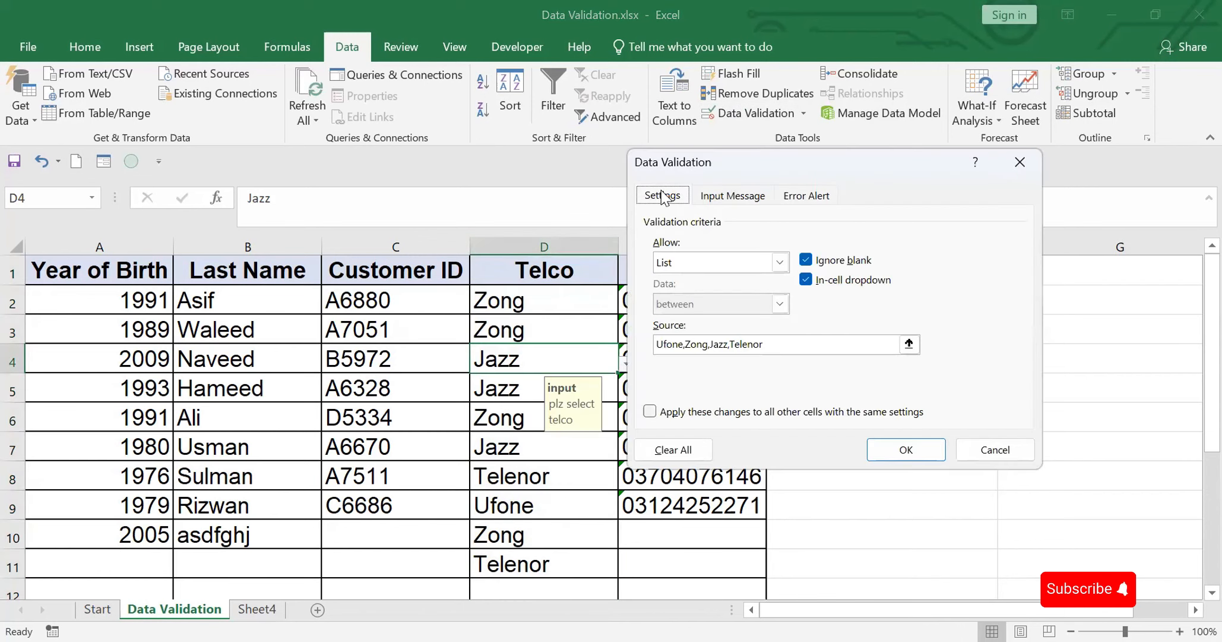
left_click(907, 448)
left_click(558, 331)
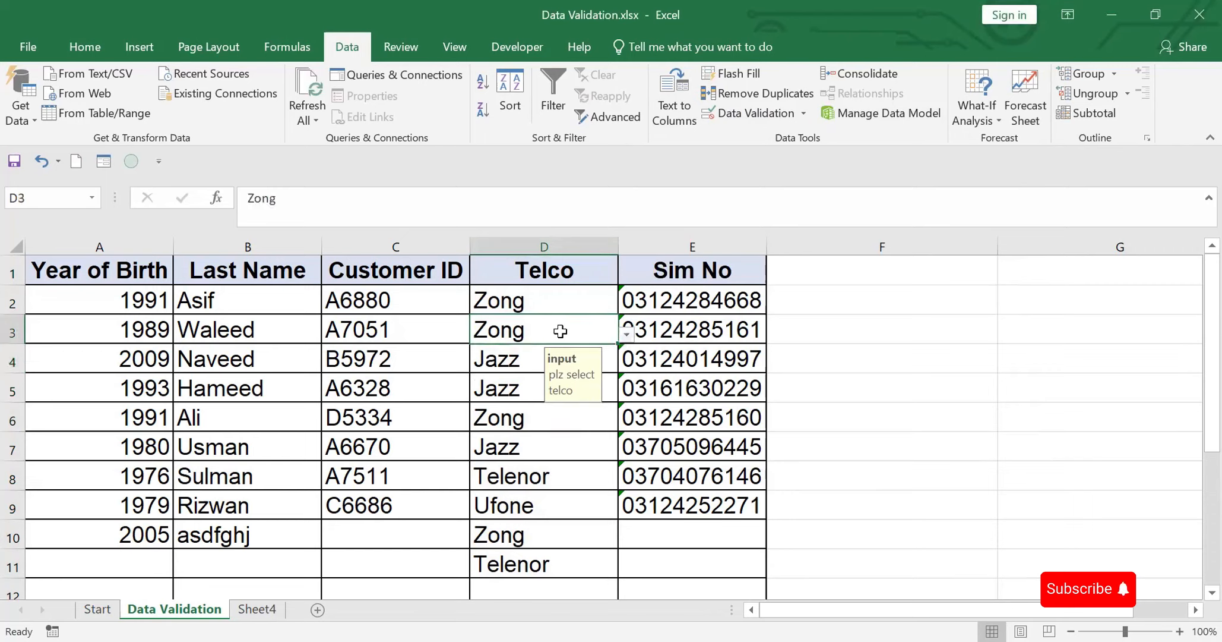
left_click(627, 335)
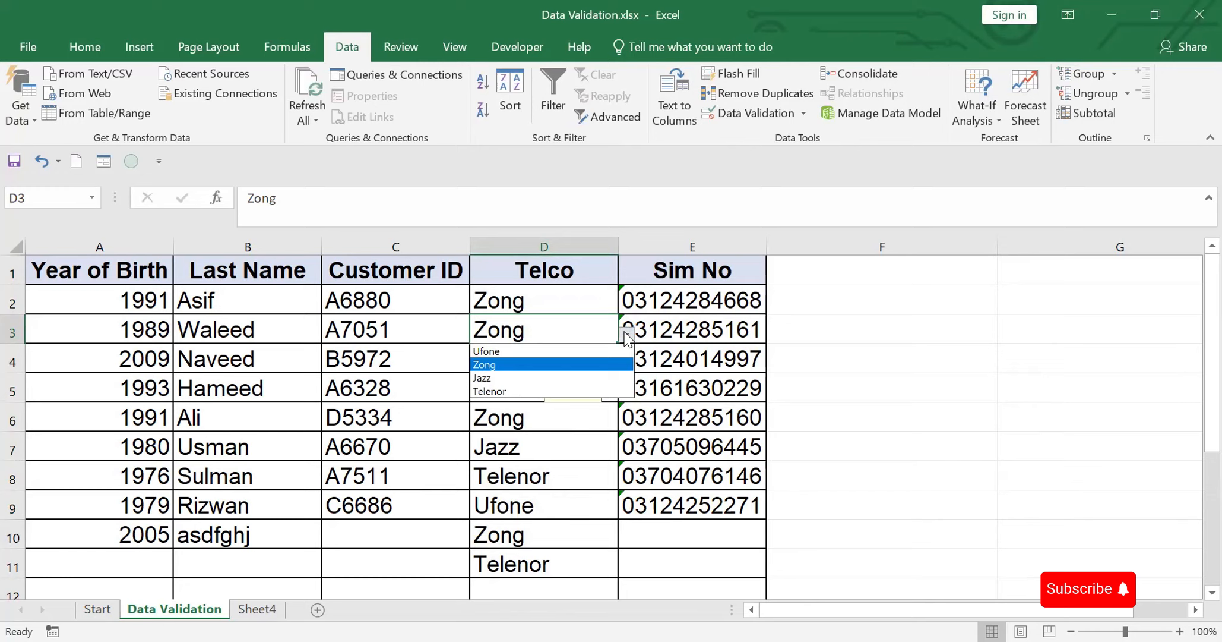
left_click(626, 336)
left_click(627, 336)
left_click(627, 336)
left_click(626, 336)
Step: Clear all data validation from the entire Telco column and check cells D3, D5, D7 and D8 for leftover list choices
left_click(542, 249)
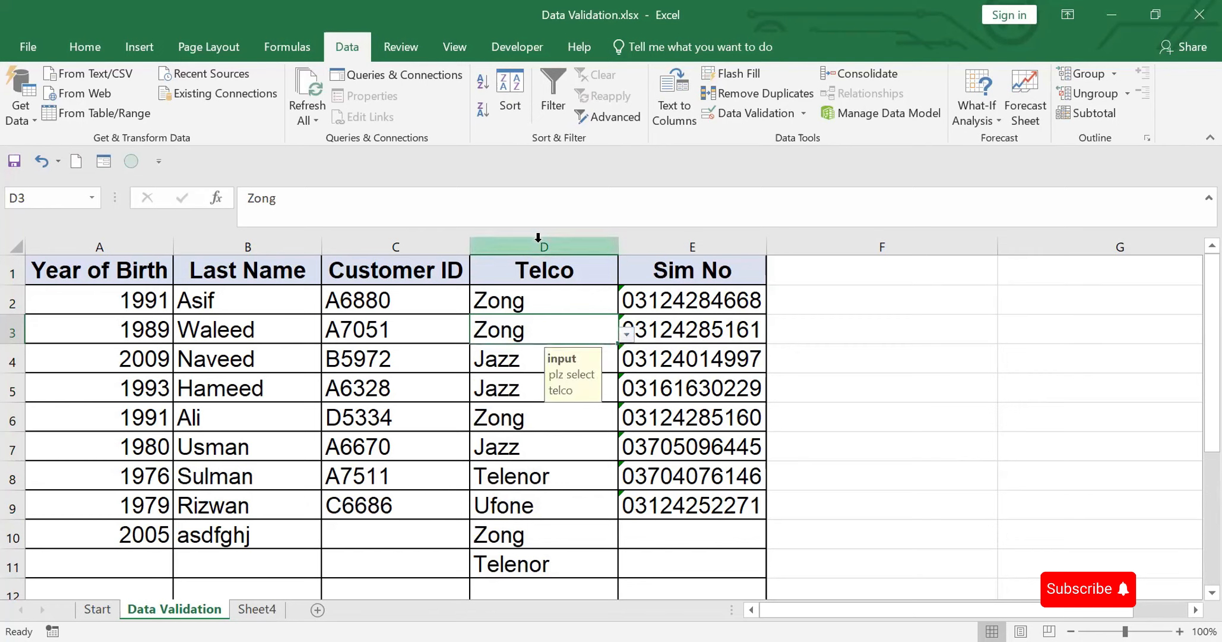
left_click(541, 248)
left_click(751, 116)
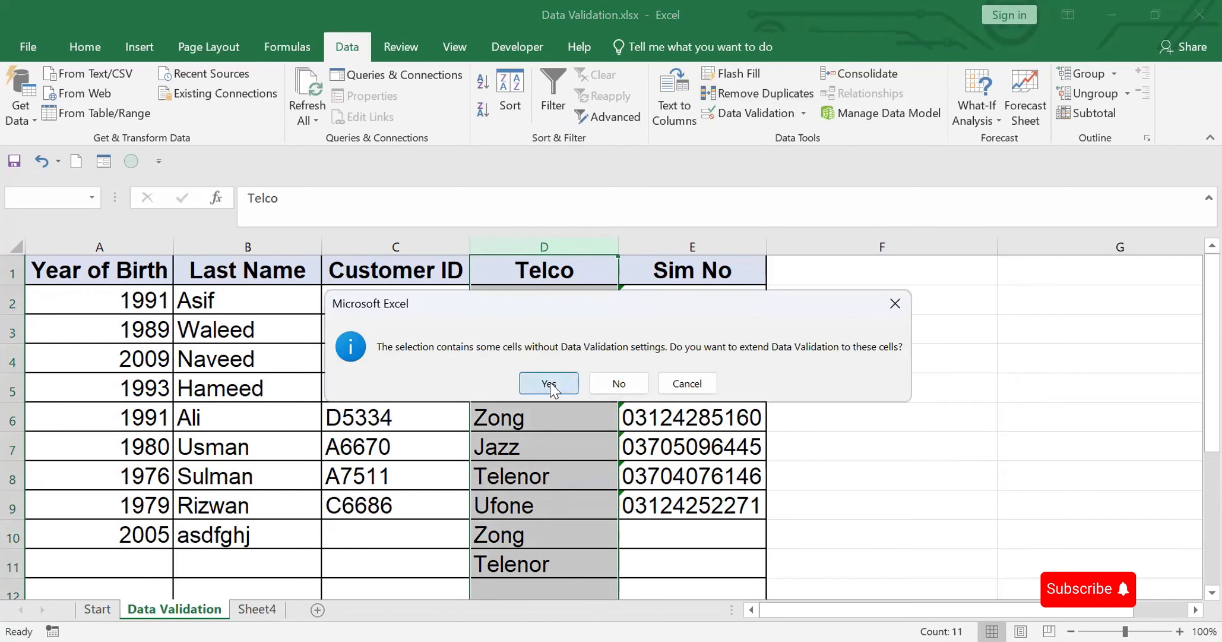
left_click(549, 384)
left_click(661, 450)
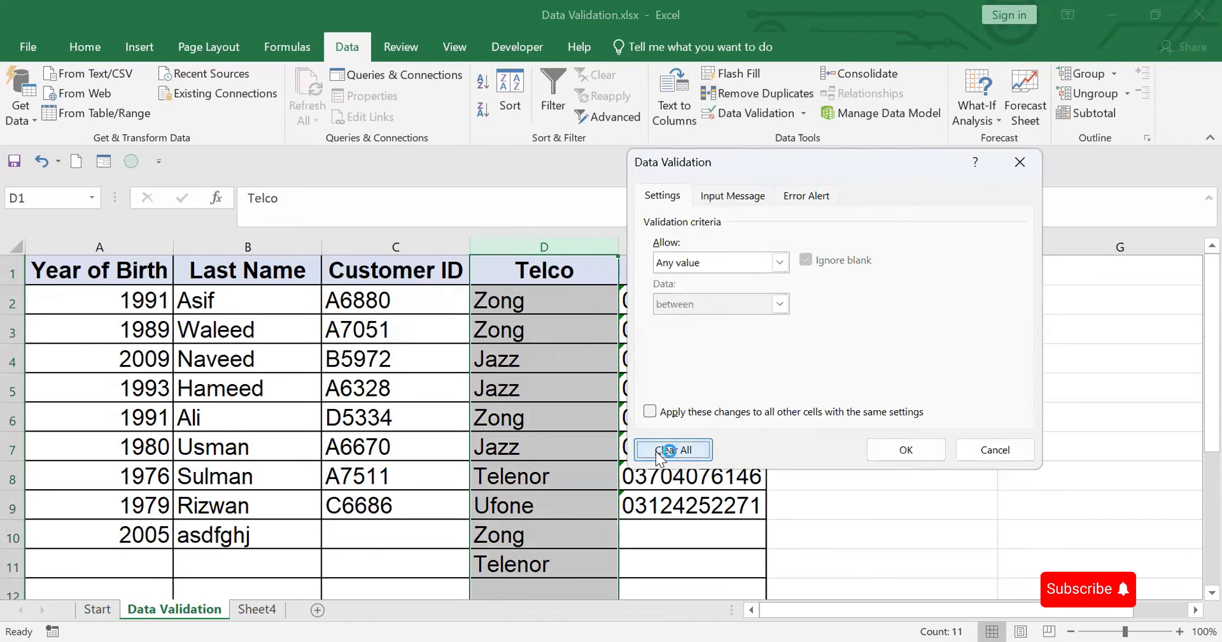
left_click(906, 450)
left_click(527, 329)
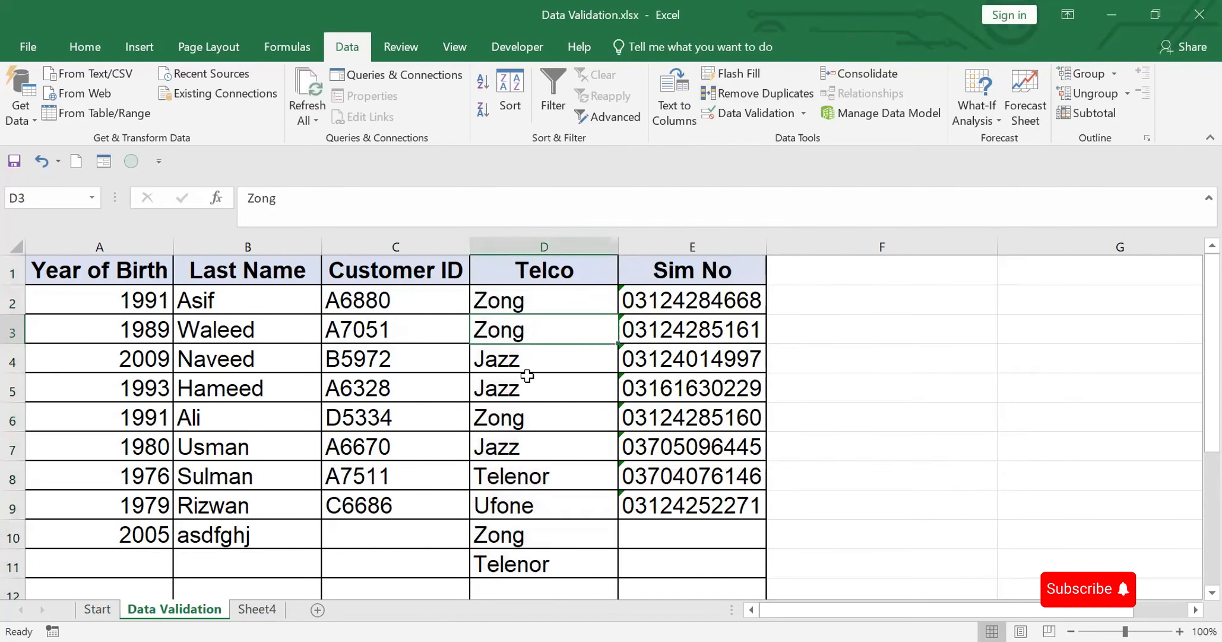
left_click(527, 378)
left_click(527, 443)
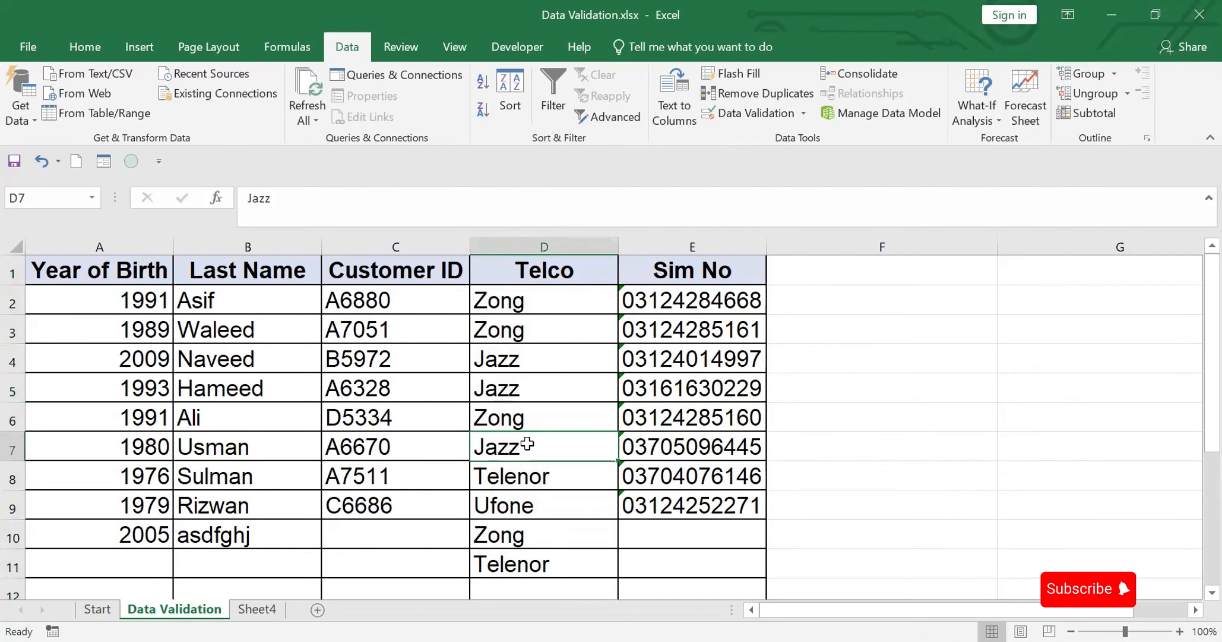
left_click(531, 486)
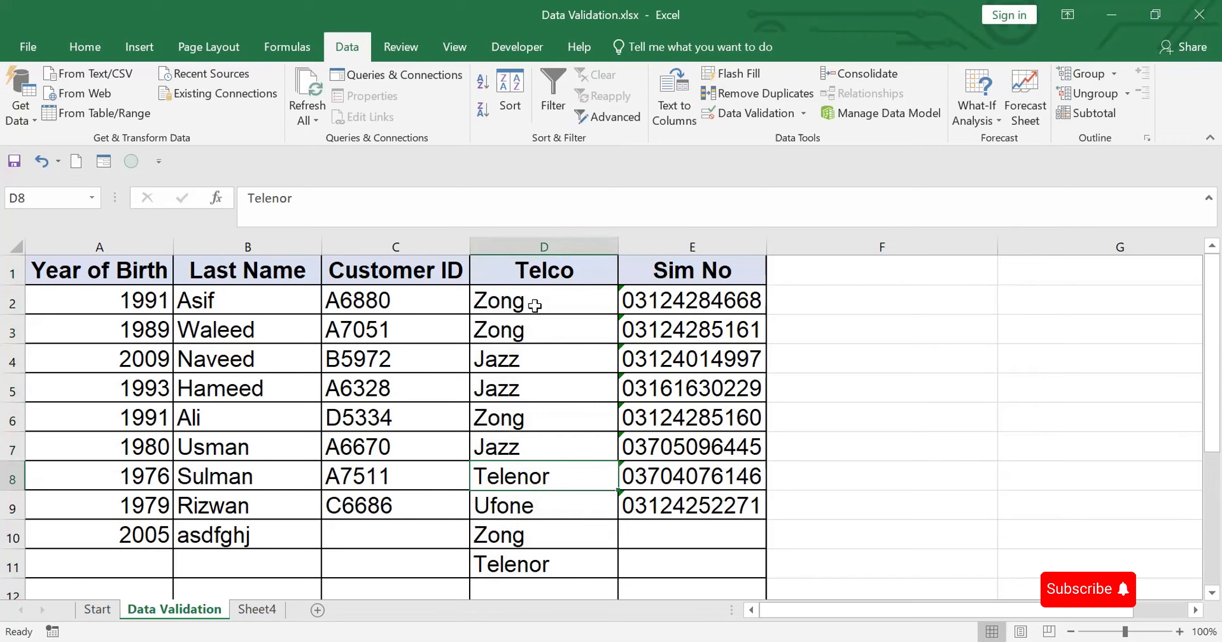
Step: Apply list validation to the entire Telco column with cells H2:H5 as the source, and check the choices in D2
left_click(539, 240)
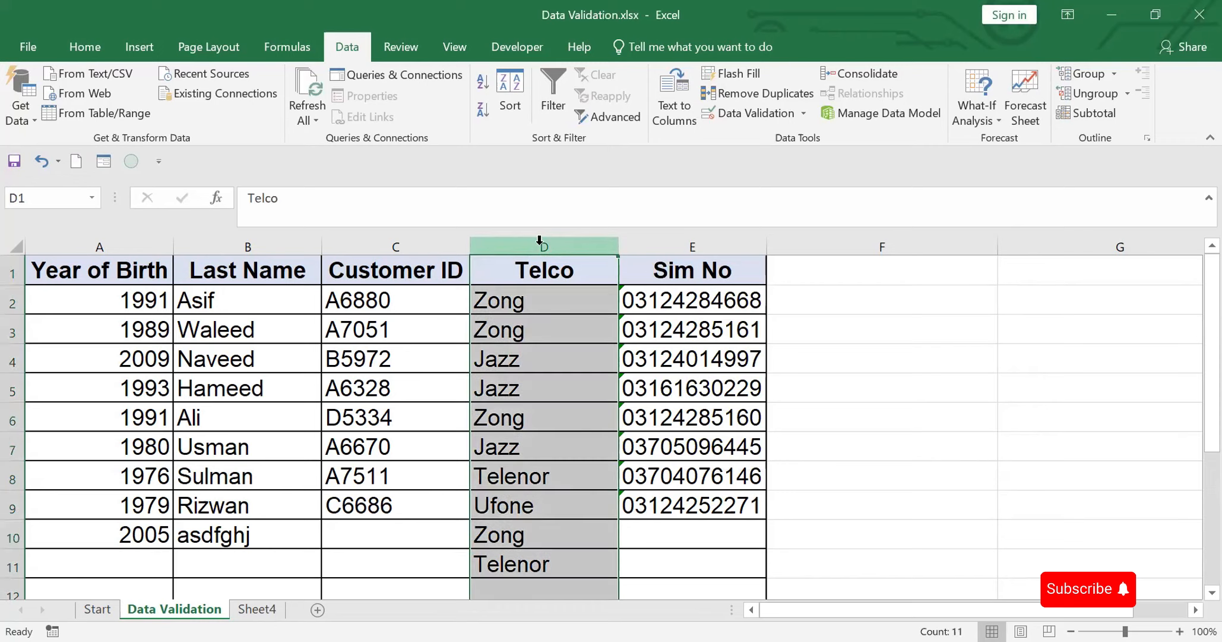
left_click(752, 113)
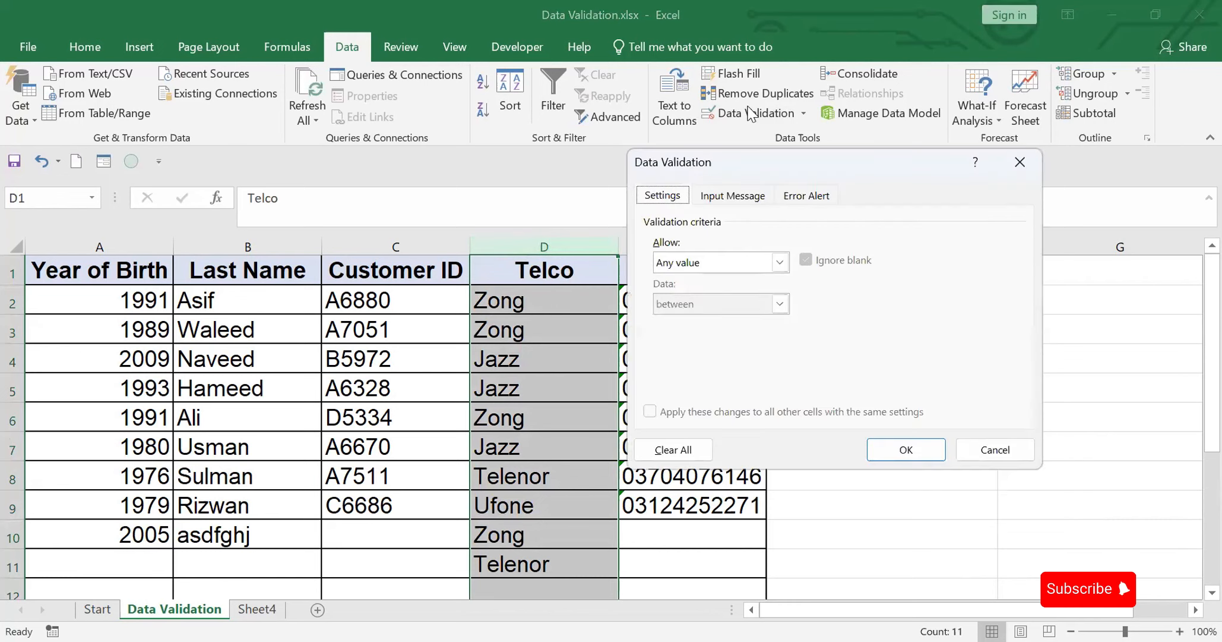
left_click(781, 263)
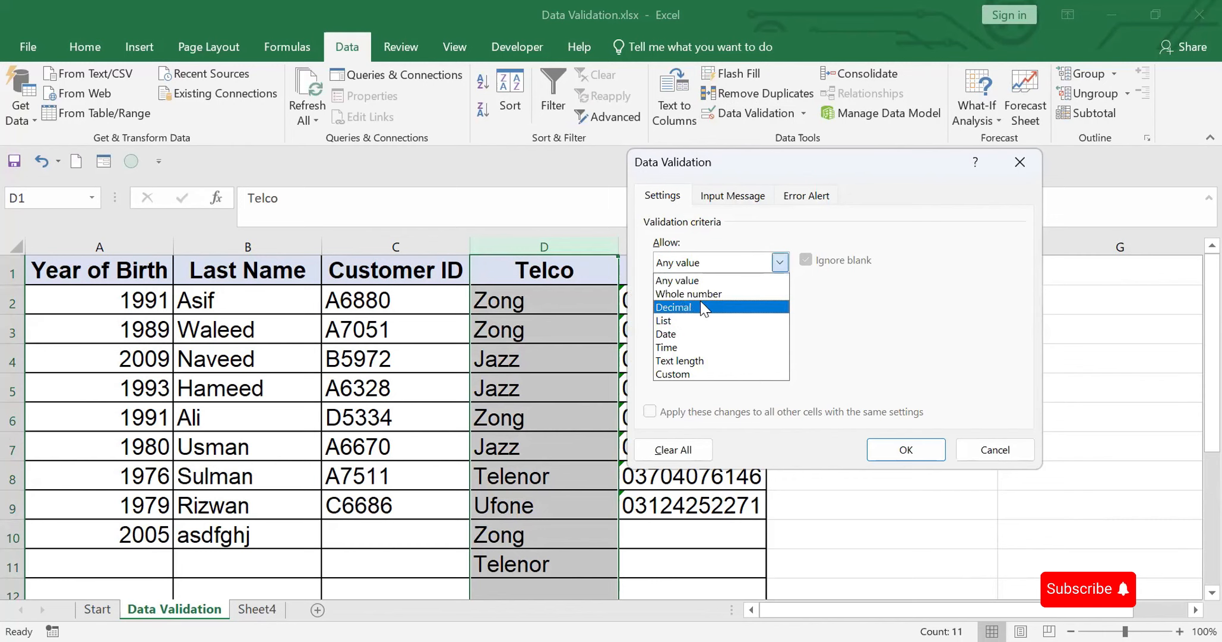
left_click(670, 322)
left_click(674, 344)
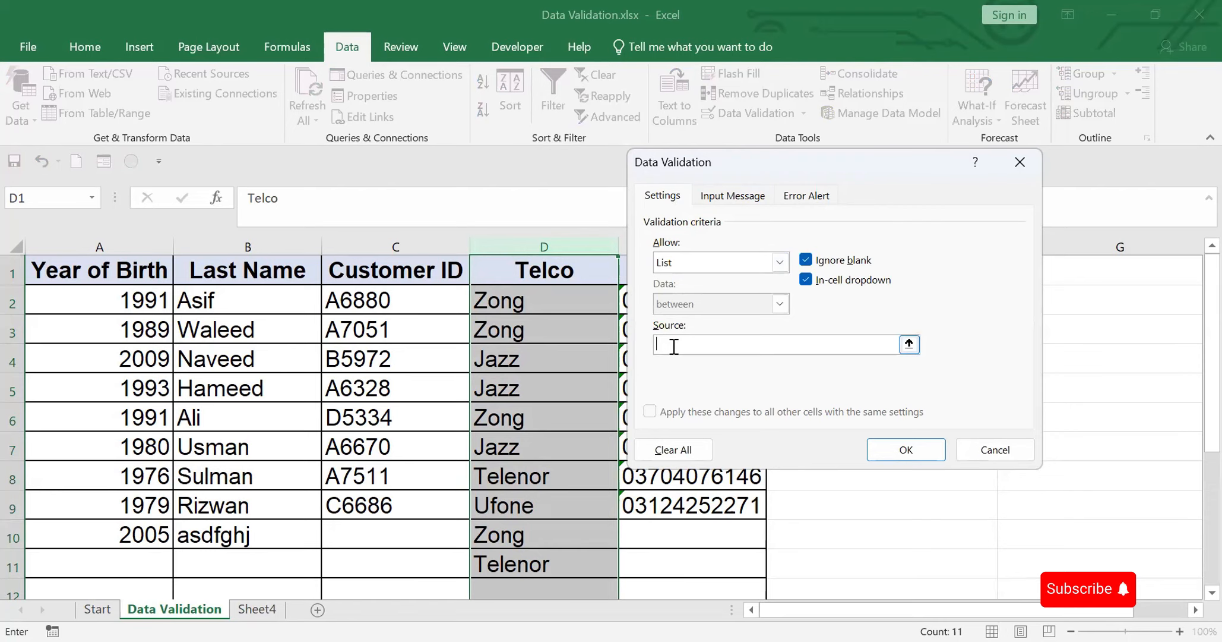
left_click(1195, 611)
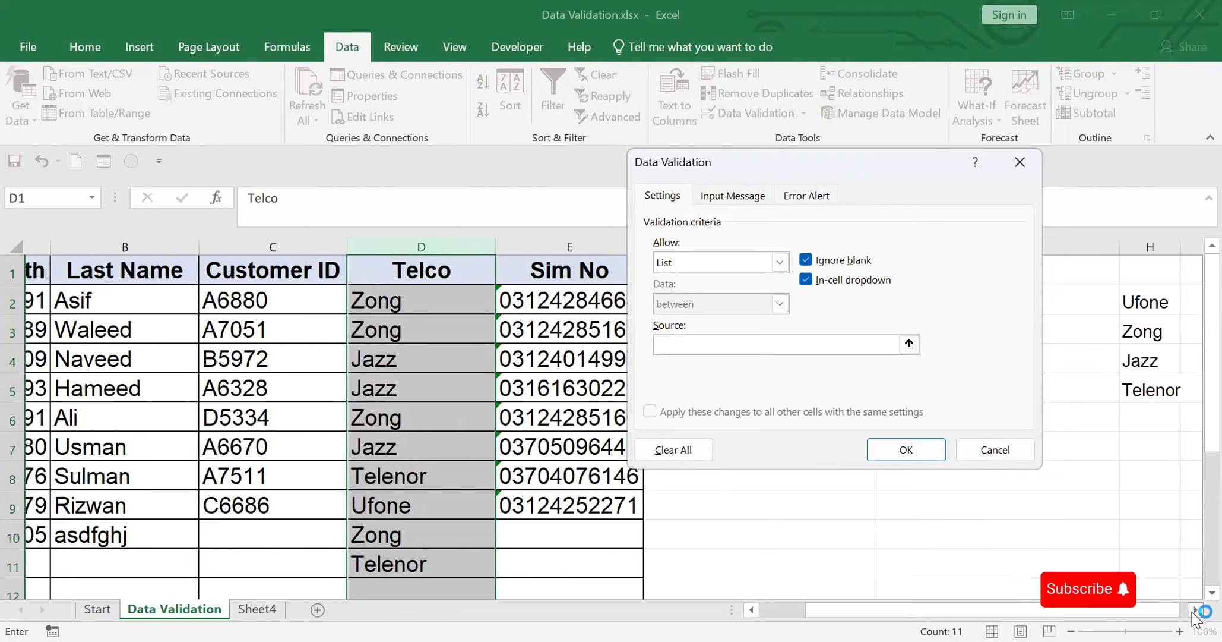
left_click(1195, 610)
left_click_drag(856, 156, 404, 128)
left_click(975, 300)
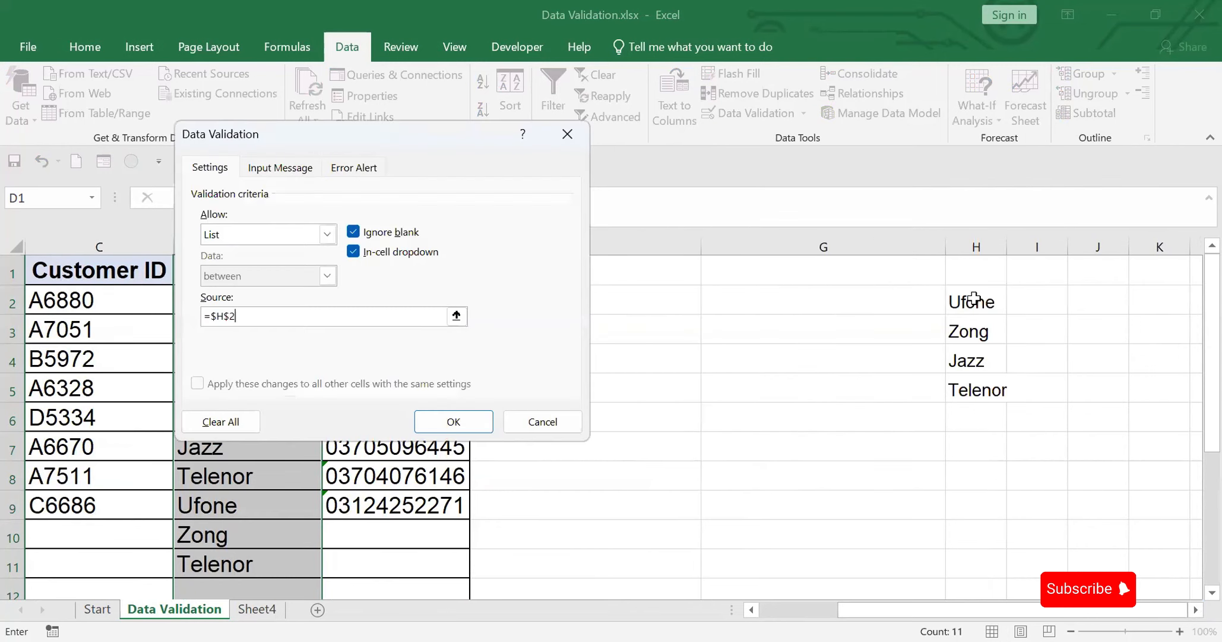
left_click(974, 389, "shift")
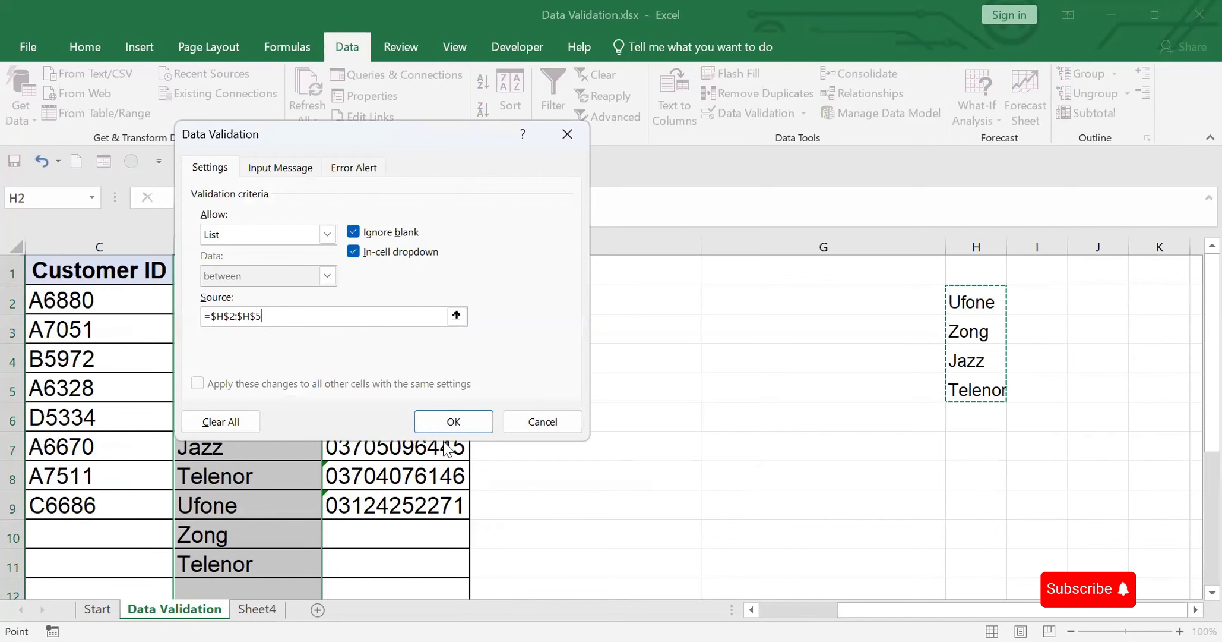
left_click(454, 422)
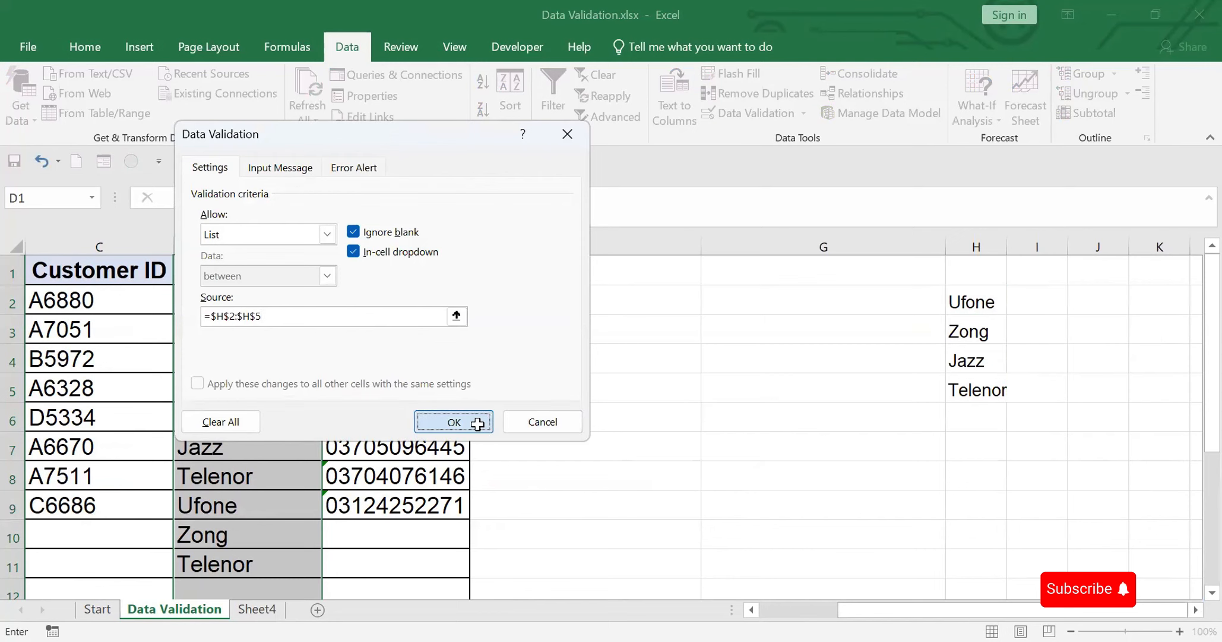
left_click(281, 300)
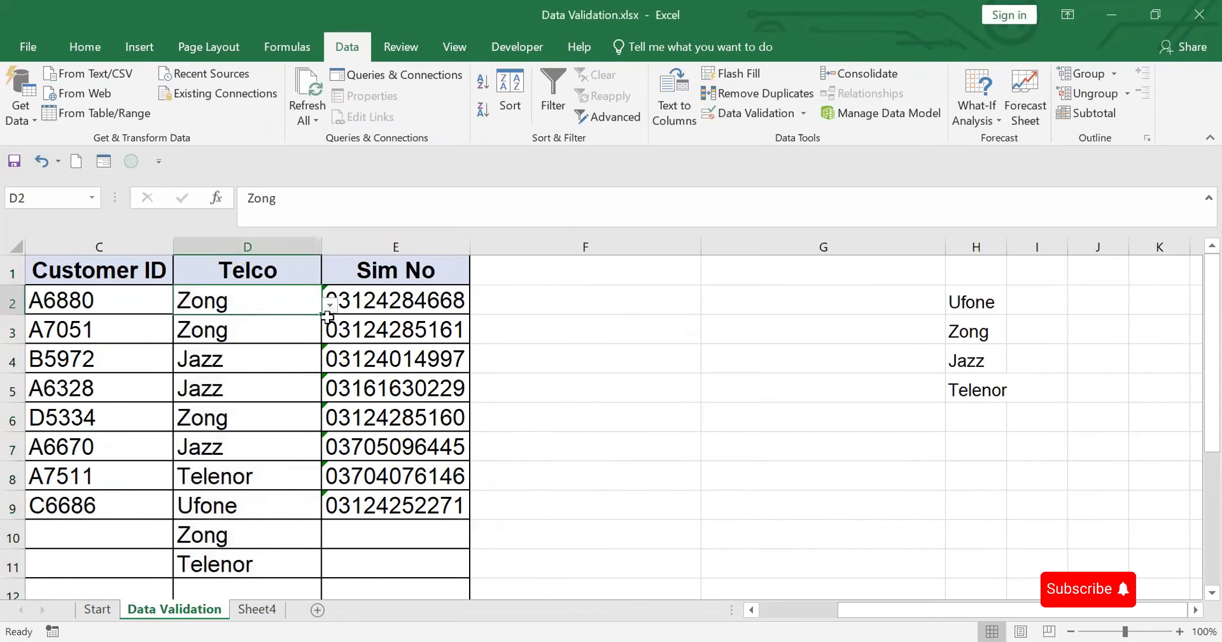
left_click(331, 305)
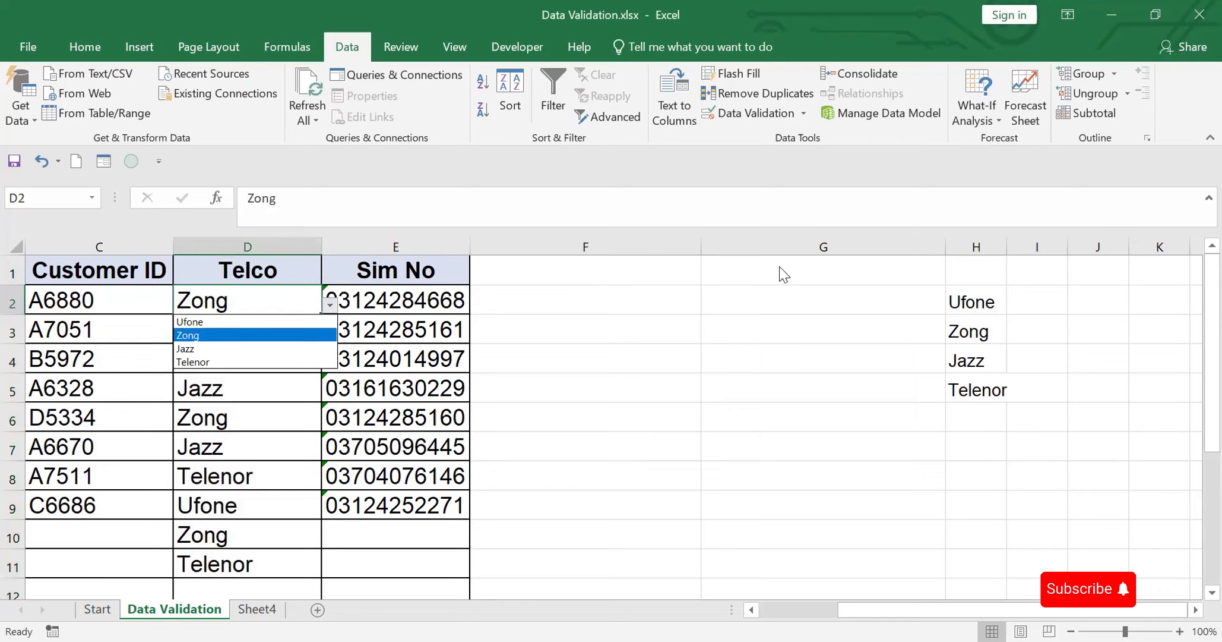
Step: Add a filter to H1:H5 and sort the Telco source list A to Z, checking the order of choices in D2
left_click(971, 294)
left_click_drag(971, 294, 973, 384)
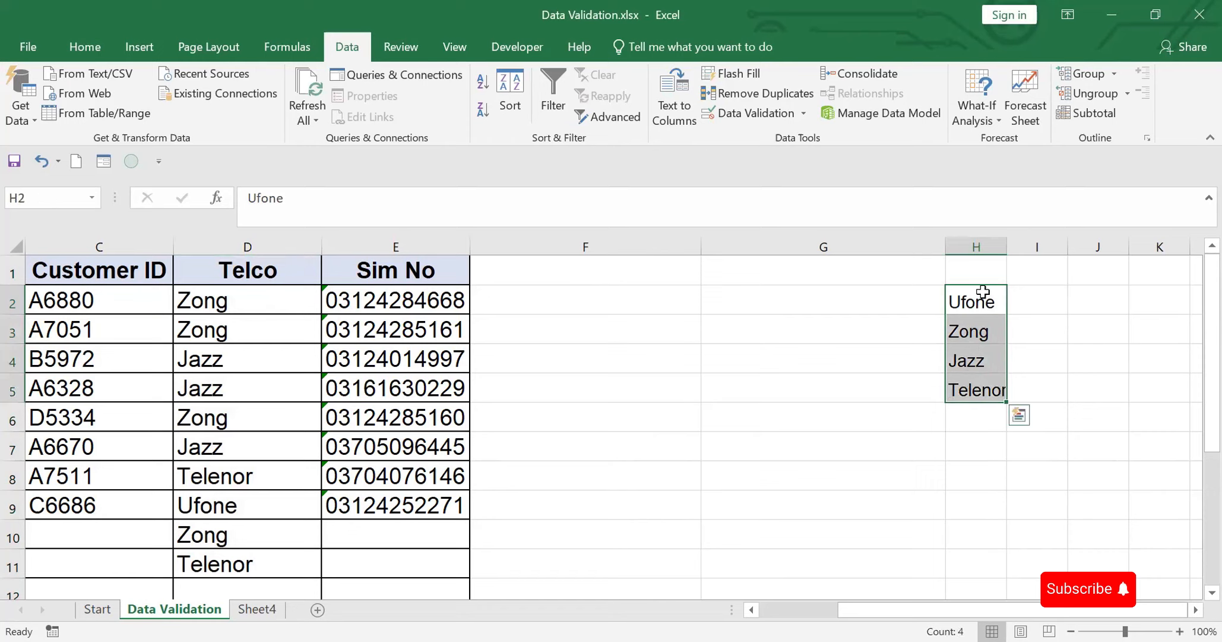
left_click_drag(975, 266, 977, 387)
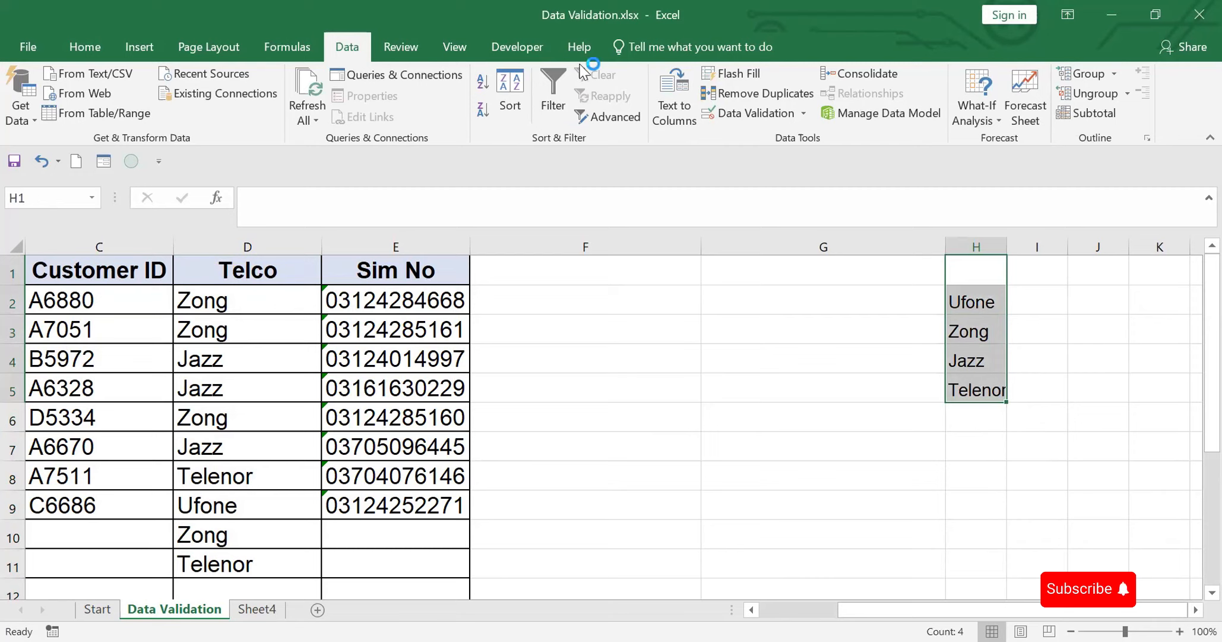
left_click(551, 76)
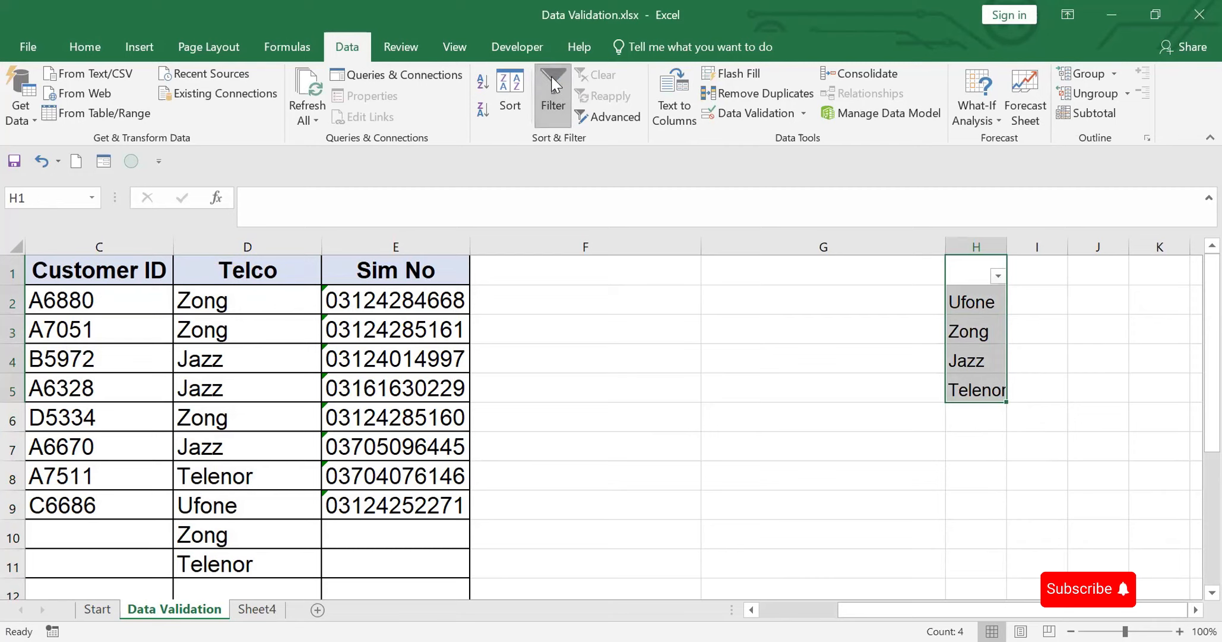
left_click(999, 275)
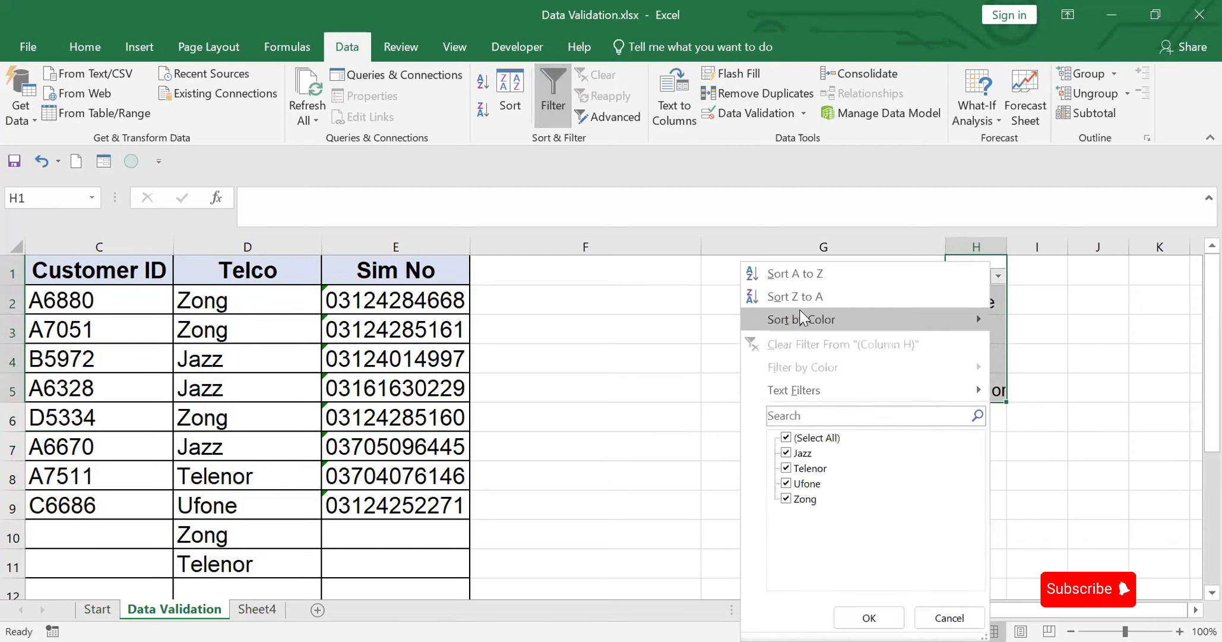
left_click(810, 275)
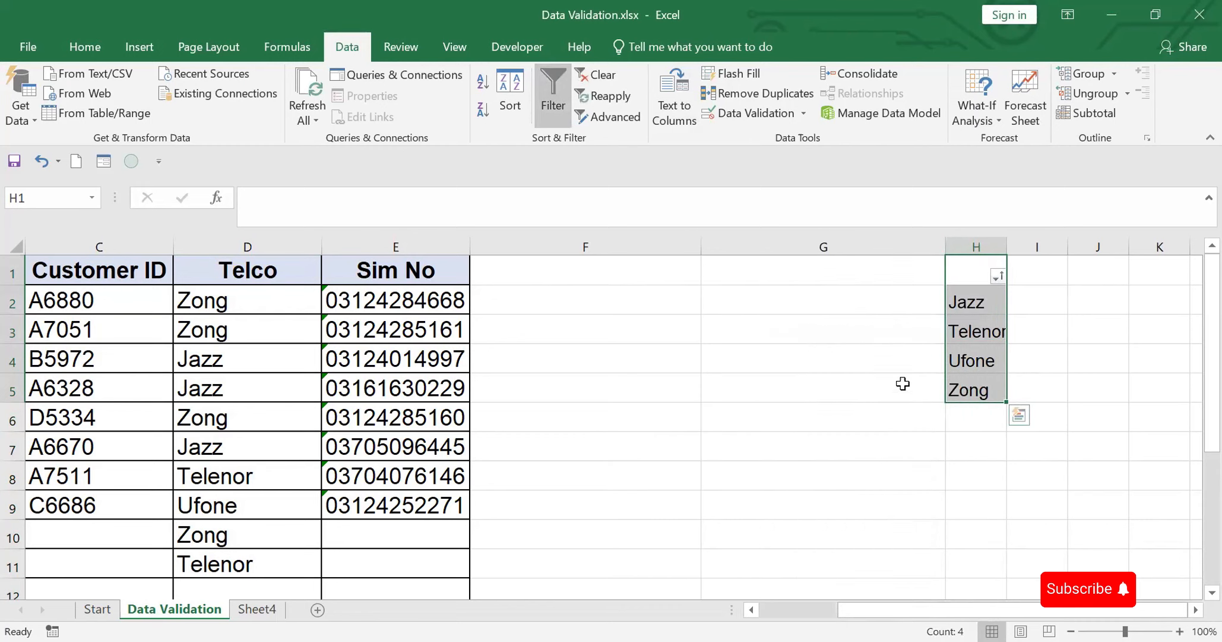
left_click(993, 331)
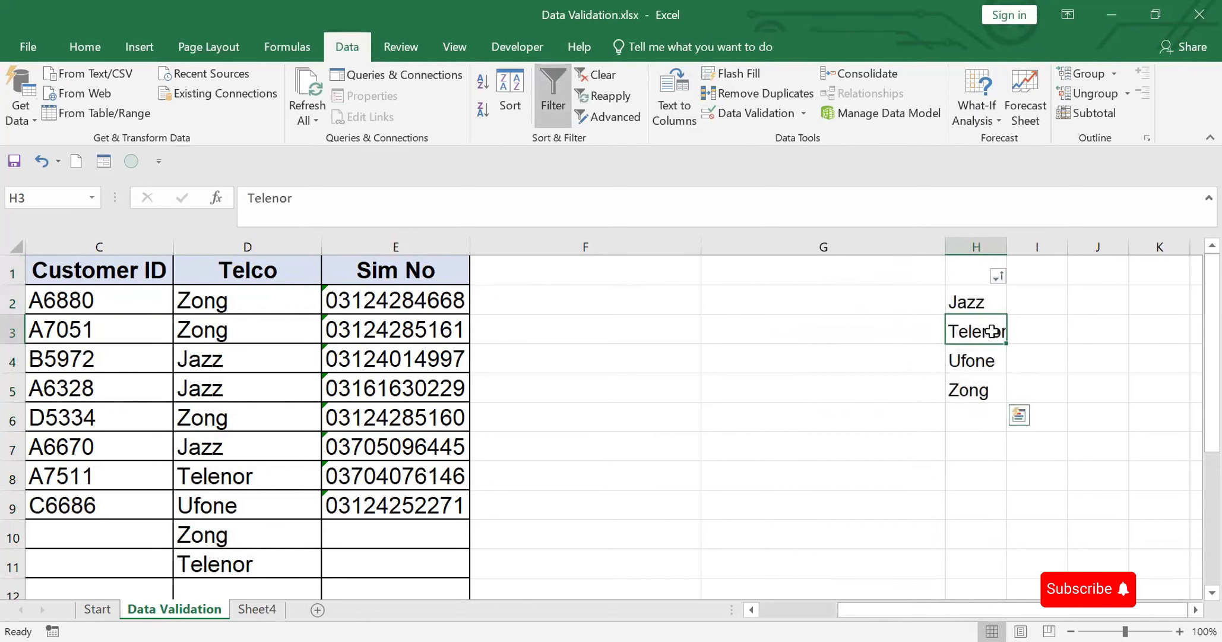
left_click(247, 306)
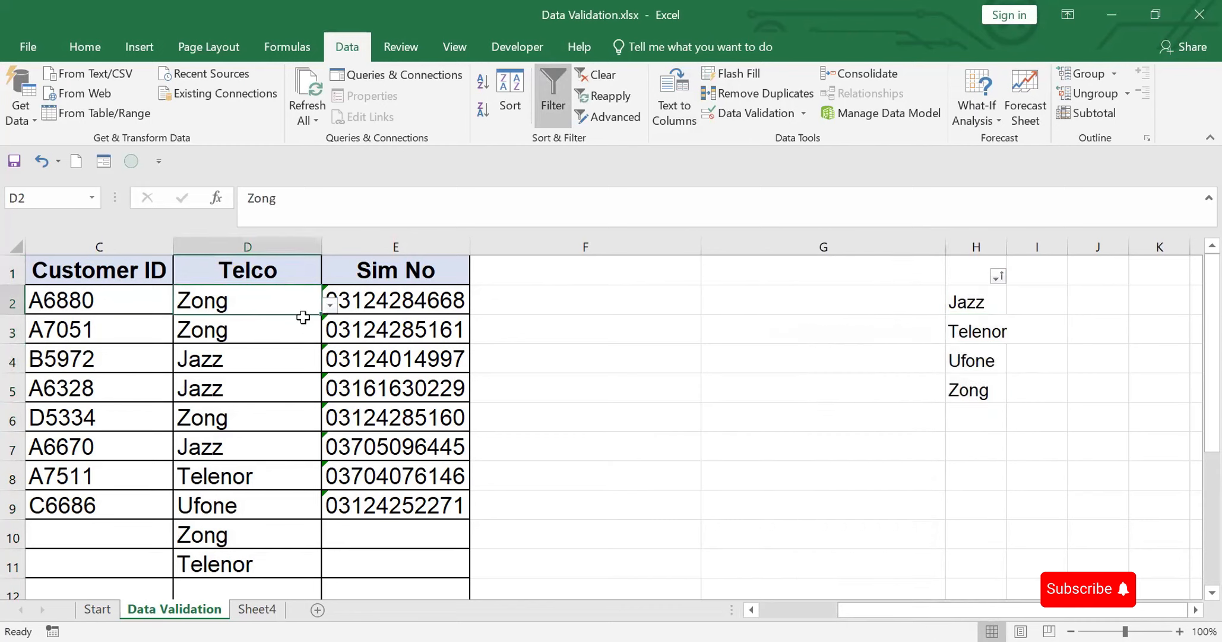
left_click(330, 306)
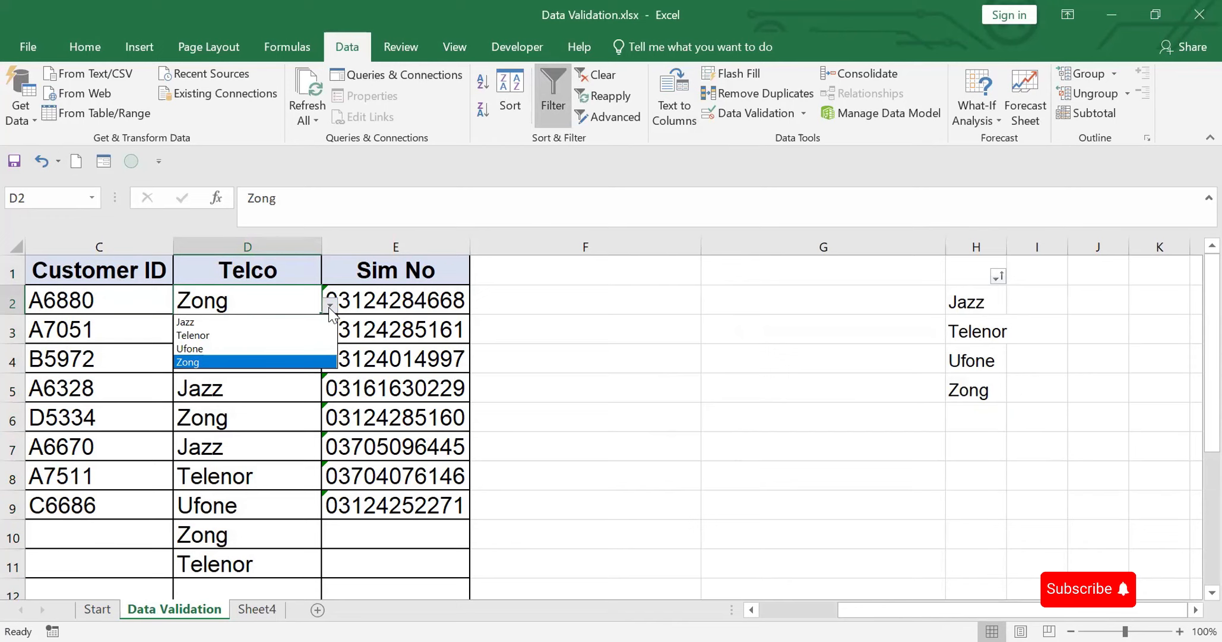
left_click(680, 440)
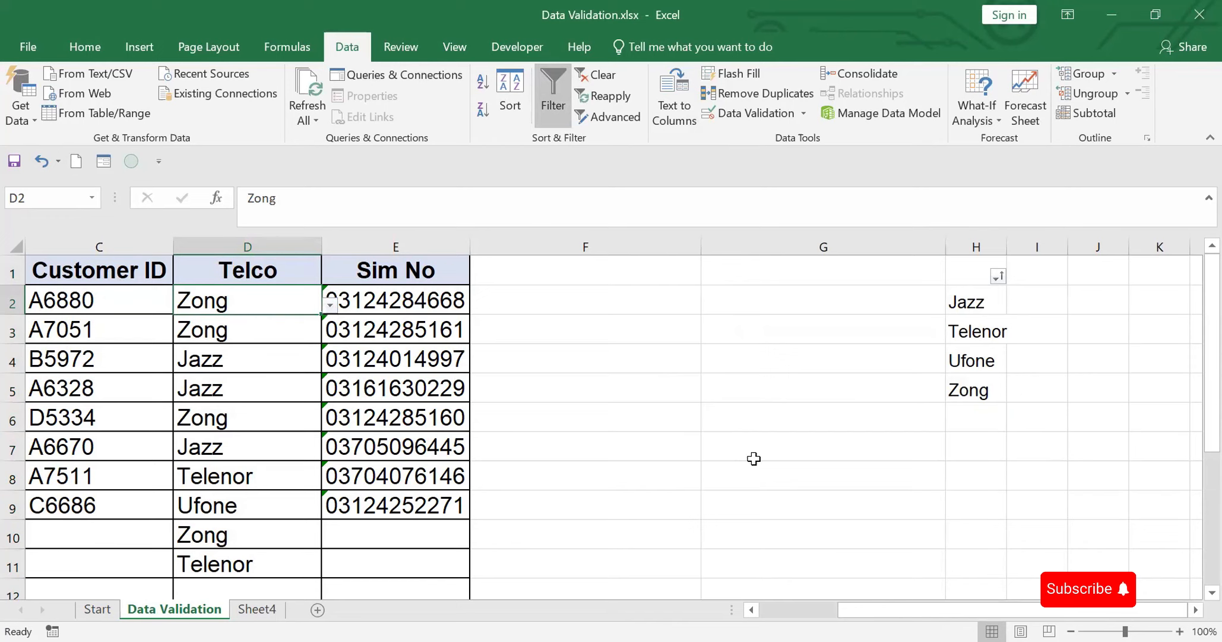
Step: Hide column H with the source list and check whether D2 still offers the Telco choices
left_click_drag(893, 608, 929, 583)
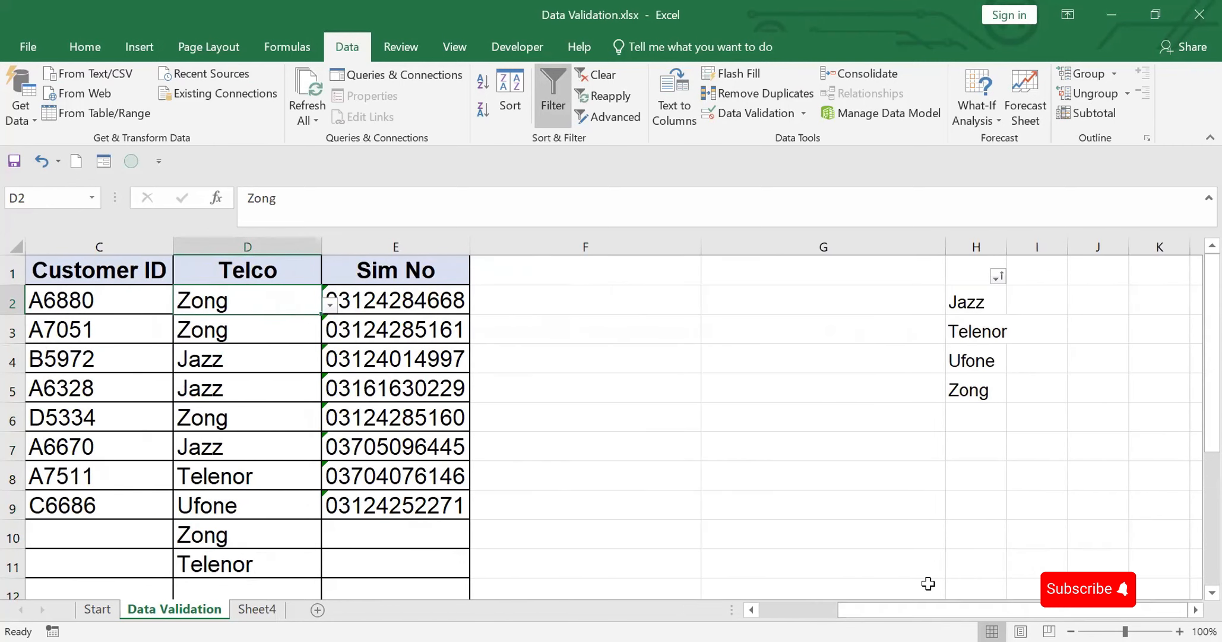
left_click(975, 238)
right_click(975, 235)
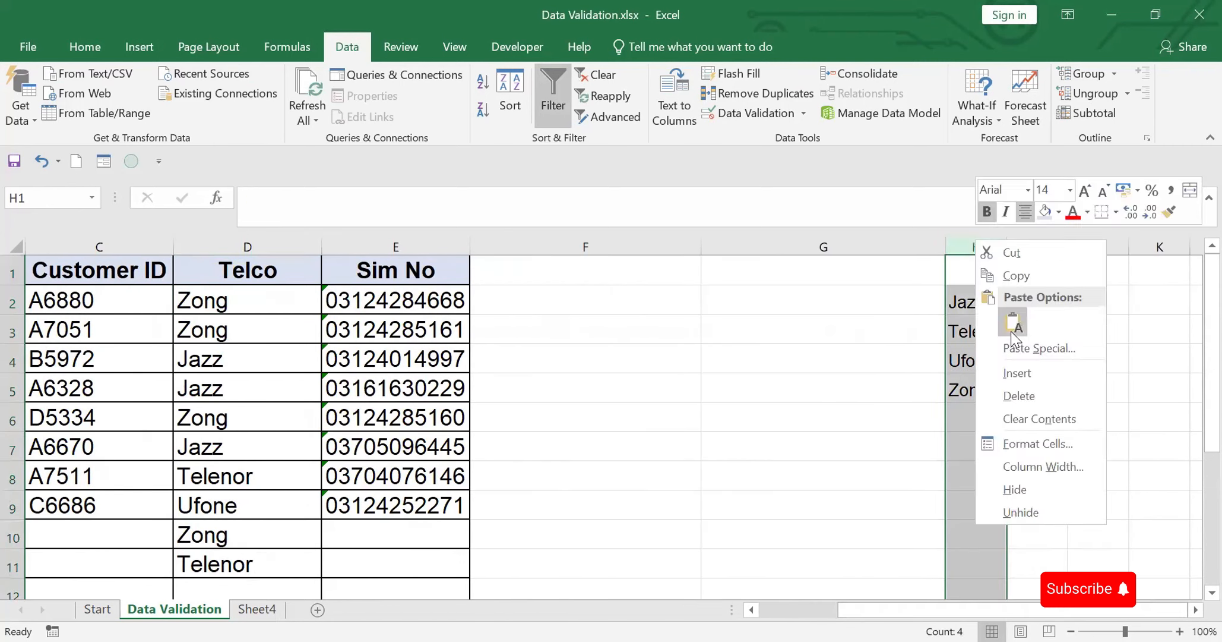
left_click(1013, 327)
right_click(975, 241)
left_click(1017, 490)
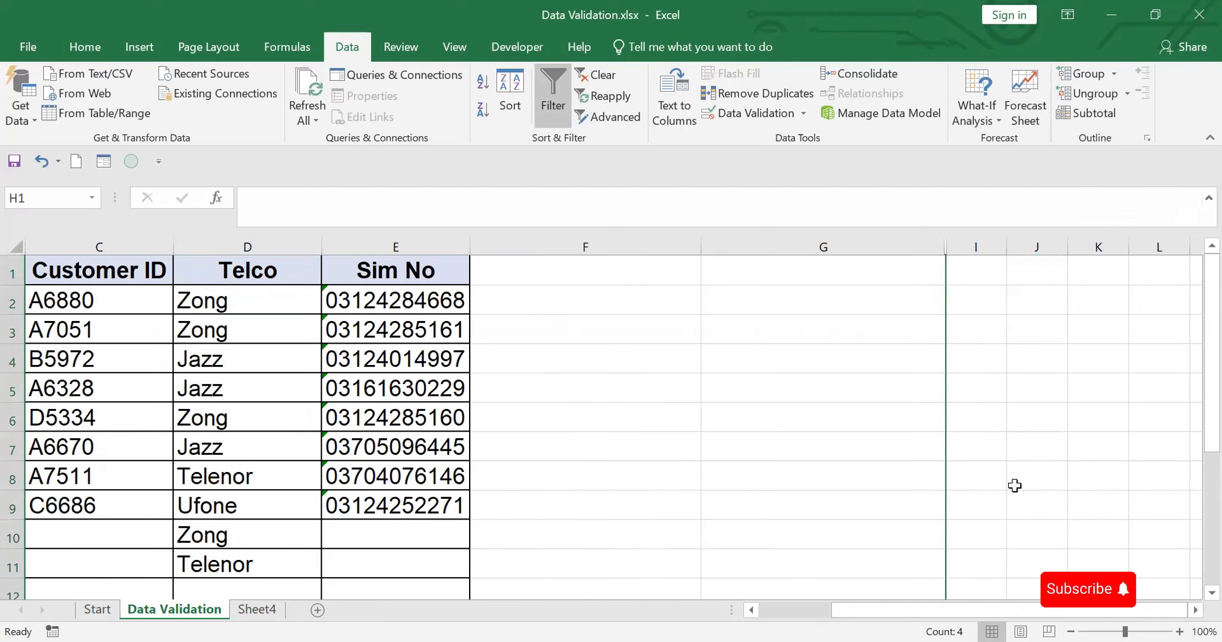
left_click(221, 310)
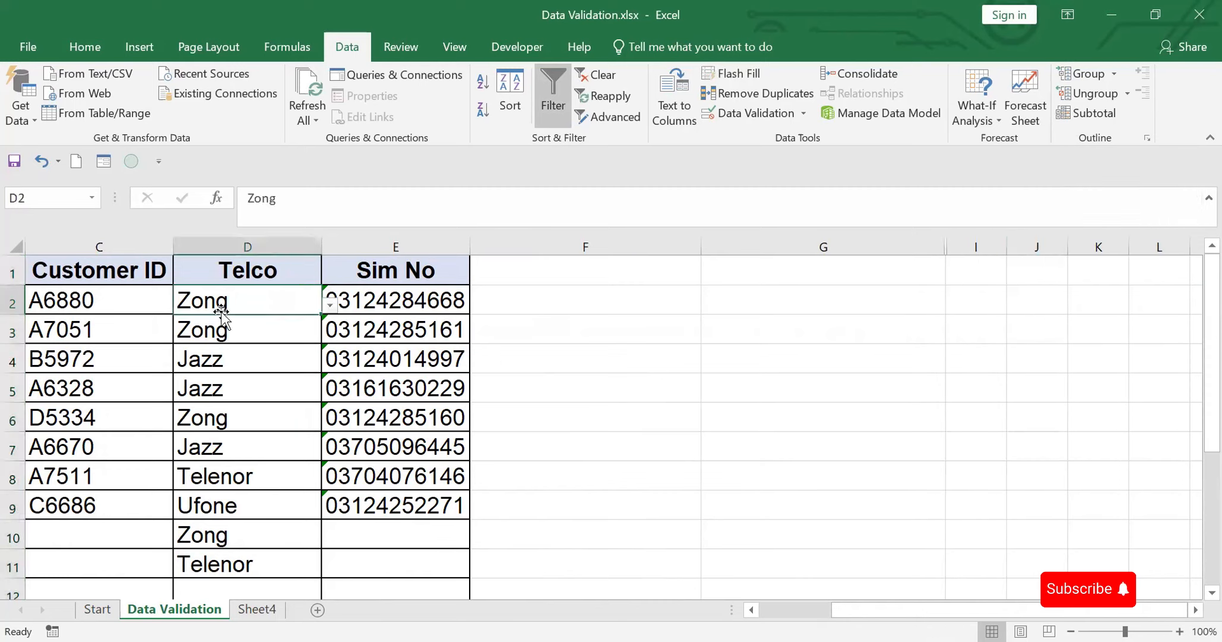
left_click(329, 305)
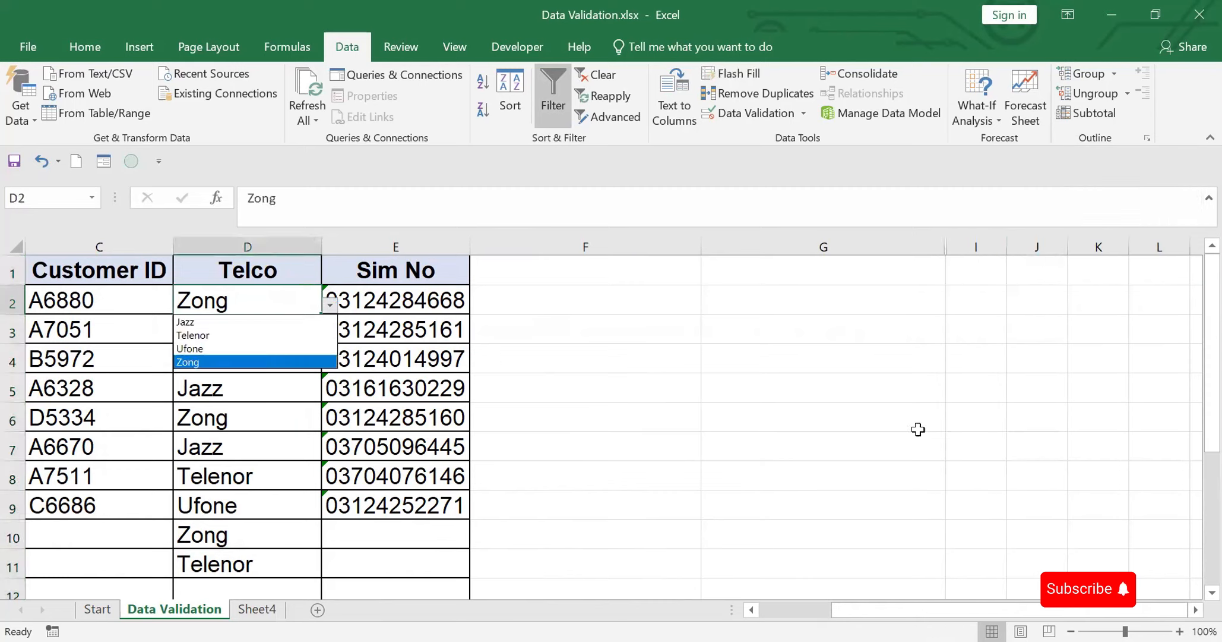
key("Escape")
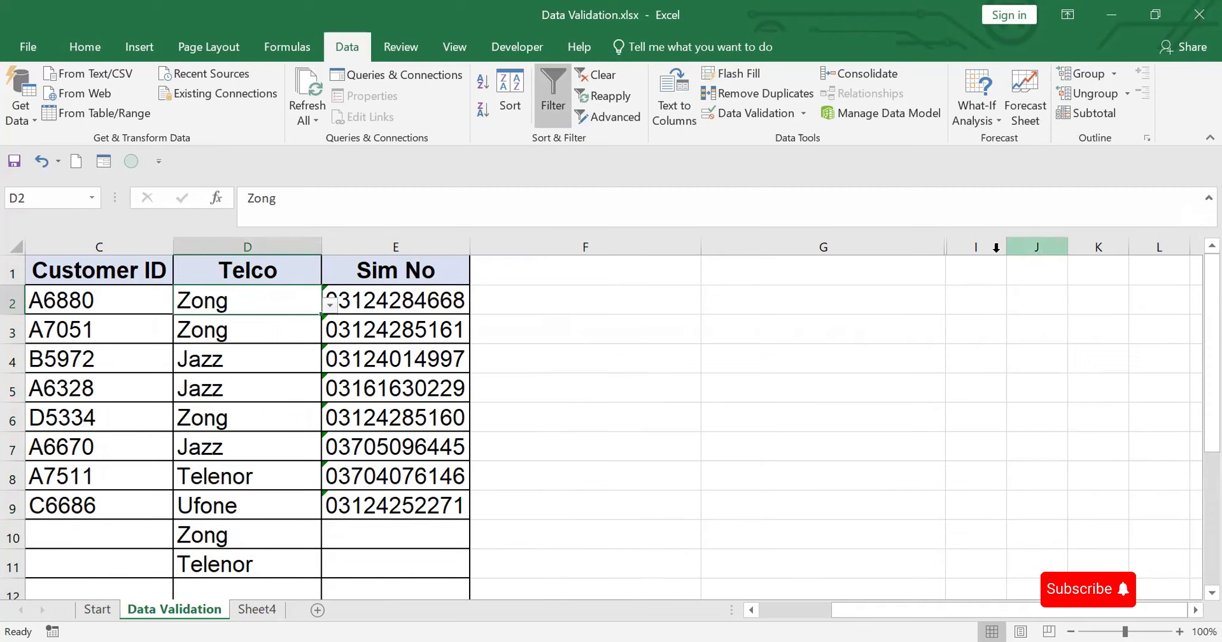
Step: Unhide column H between columns G and I
left_click_drag(921, 245, 995, 244)
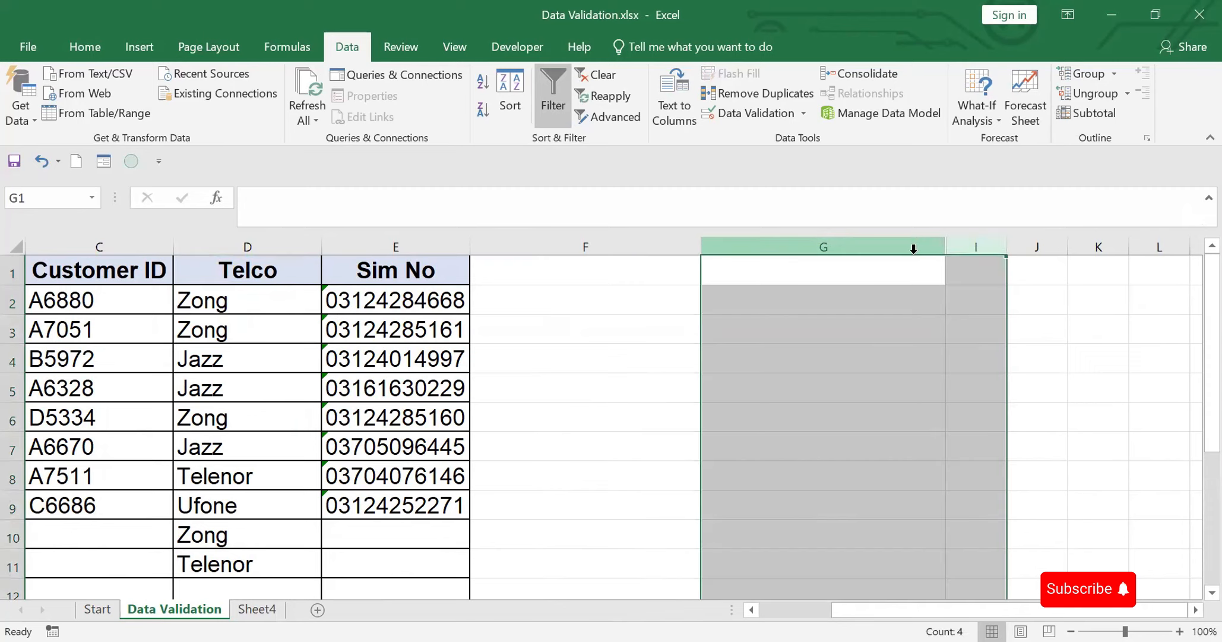
right_click(913, 246)
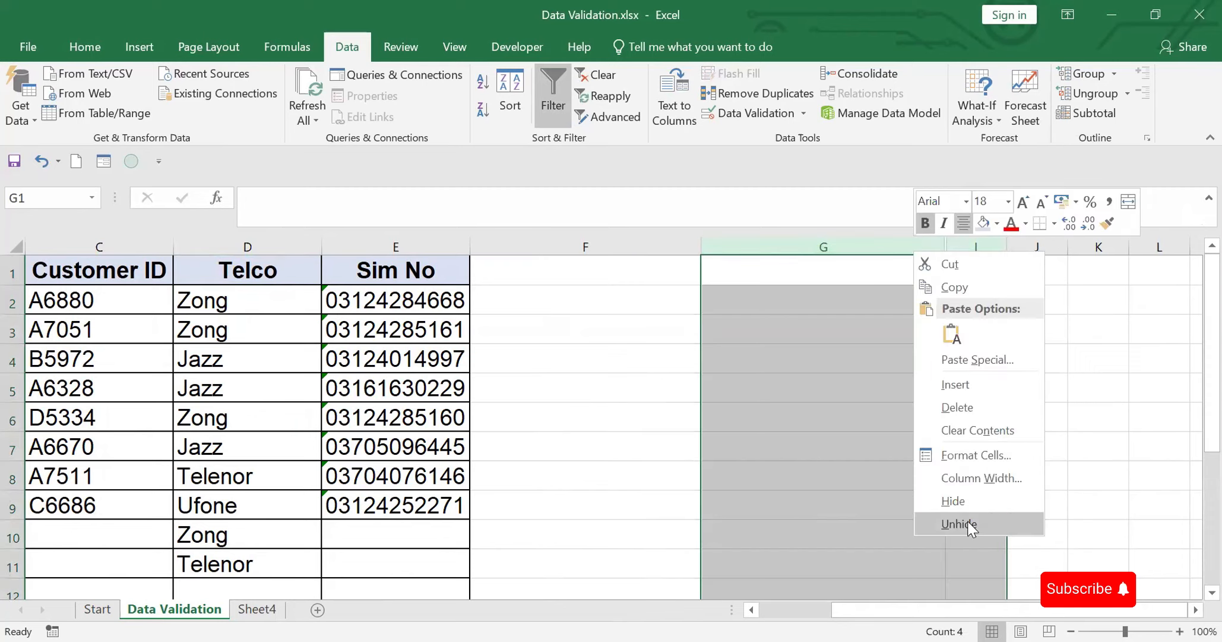
left_click(968, 525)
Step: Move the Telco source list from H2:H5 to a new worksheet, starting at cell K2
left_click(974, 303)
left_click_drag(976, 341, 977, 389)
key("ctrl+c")
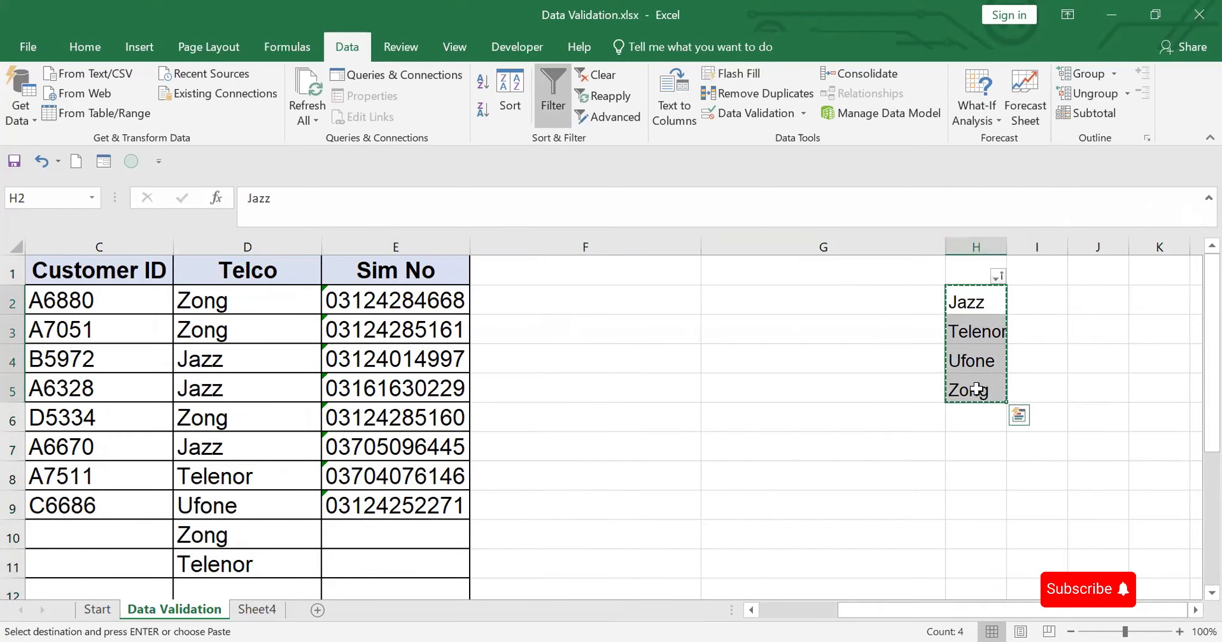
left_click(318, 609)
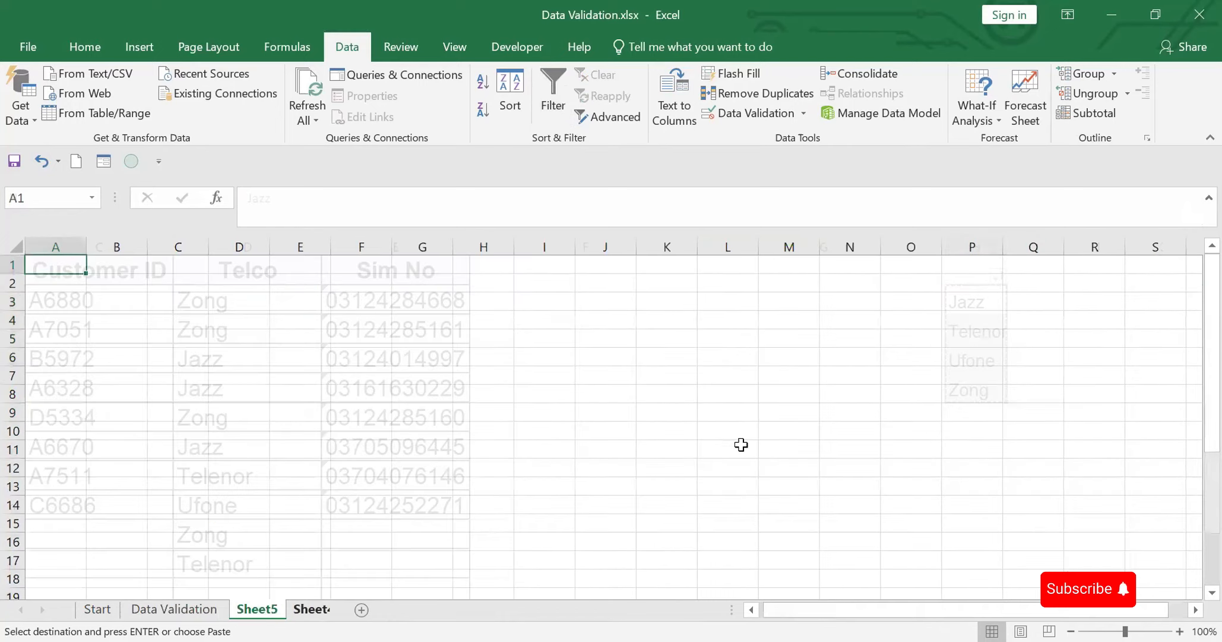
left_click(678, 279)
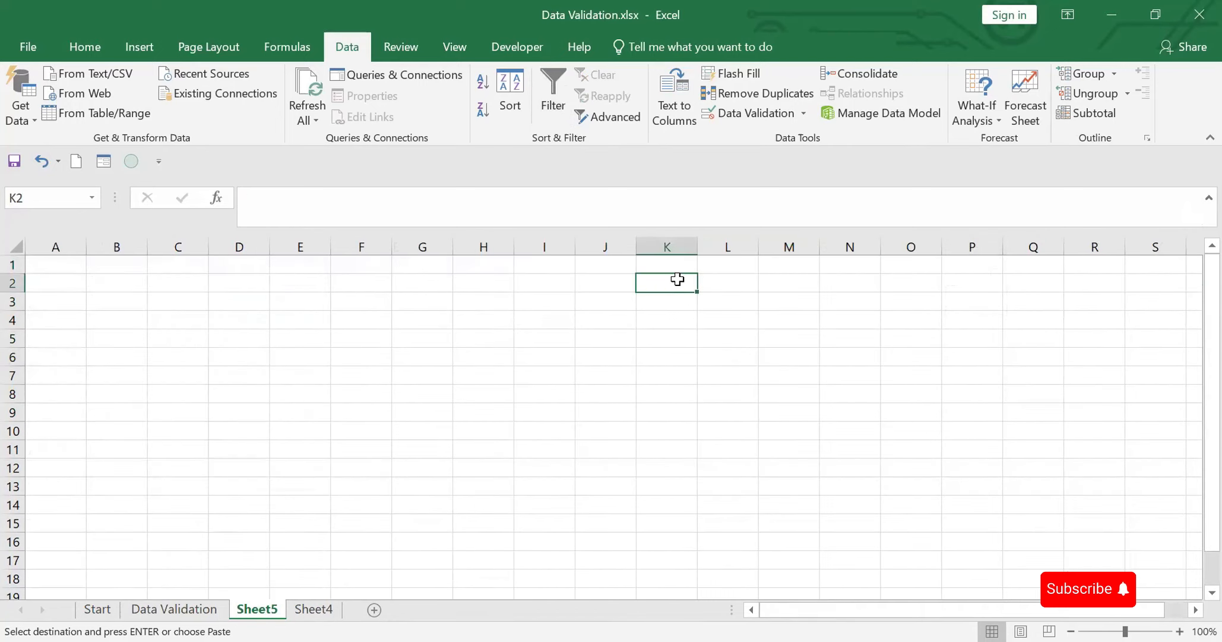
key("ctrl+v")
key("Escape")
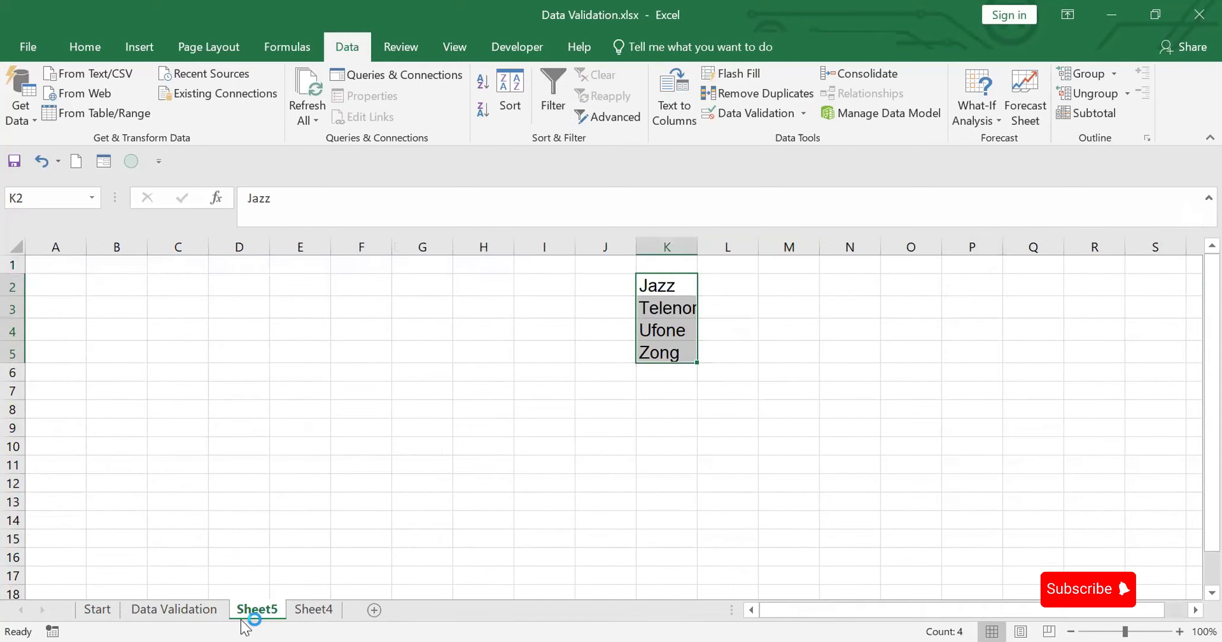
Step: Return to the Data Validation sheet and check the emptied source cells and the list choices in D2
left_click(178, 610)
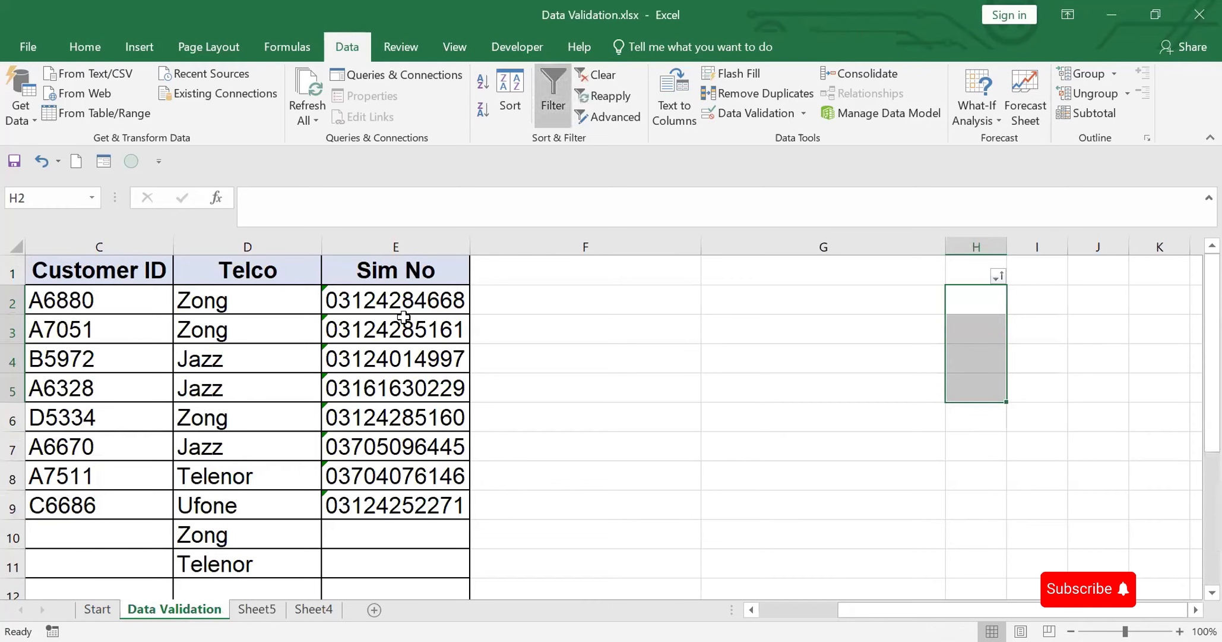
left_click(1000, 376)
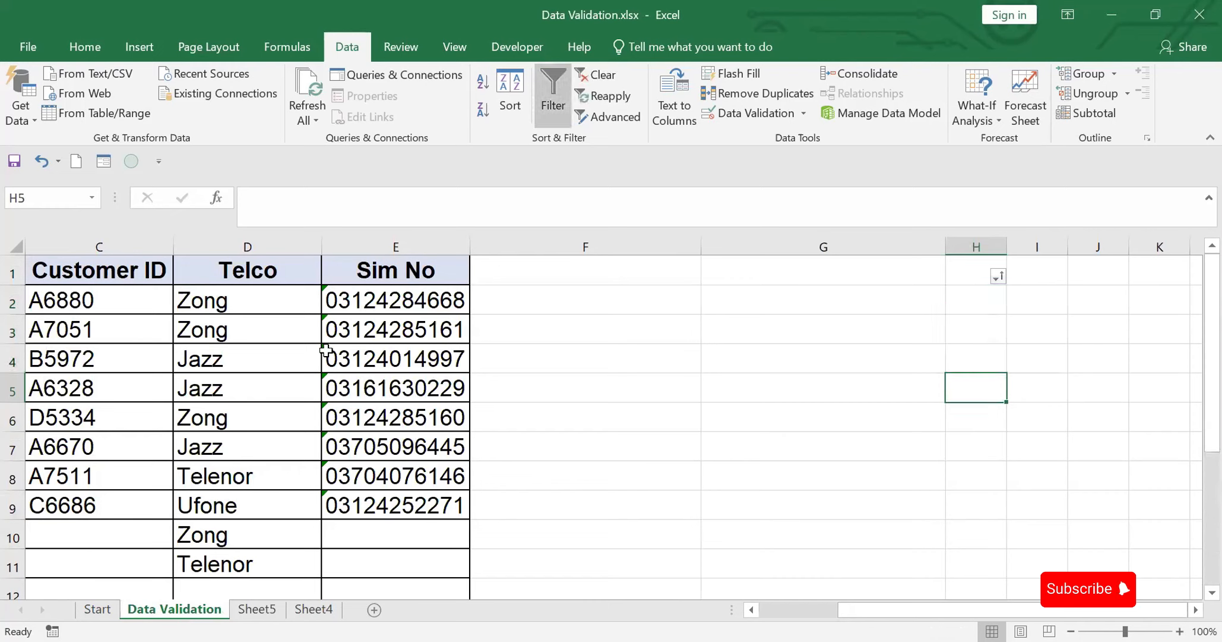
left_click(280, 309)
left_click(328, 305)
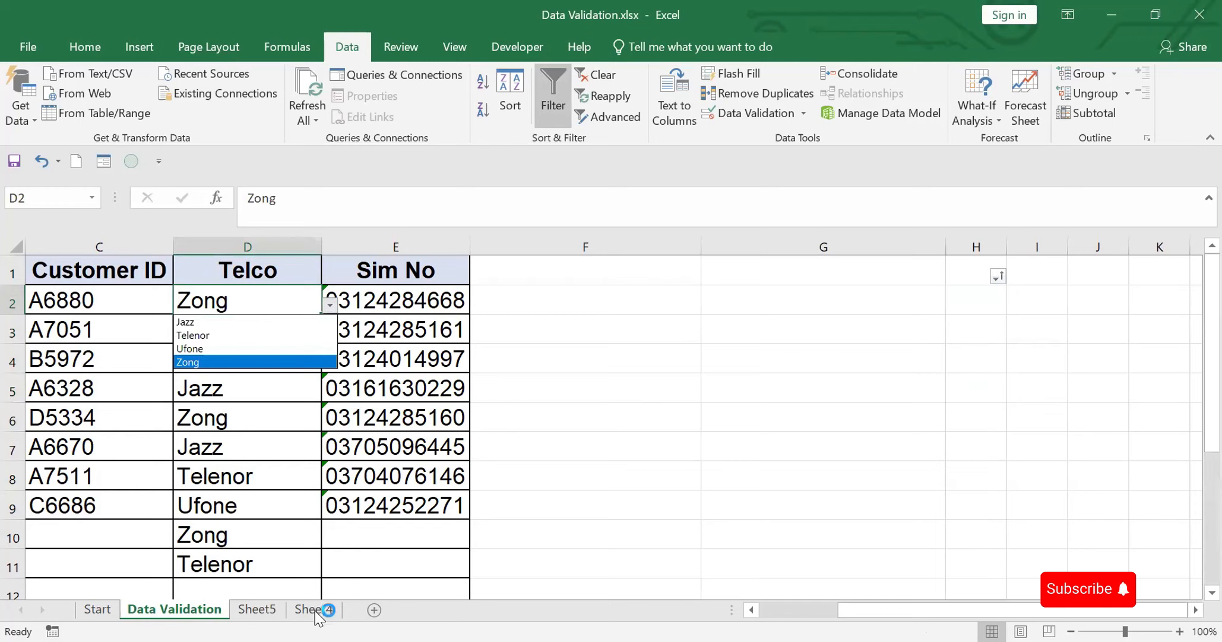
left_click(278, 608)
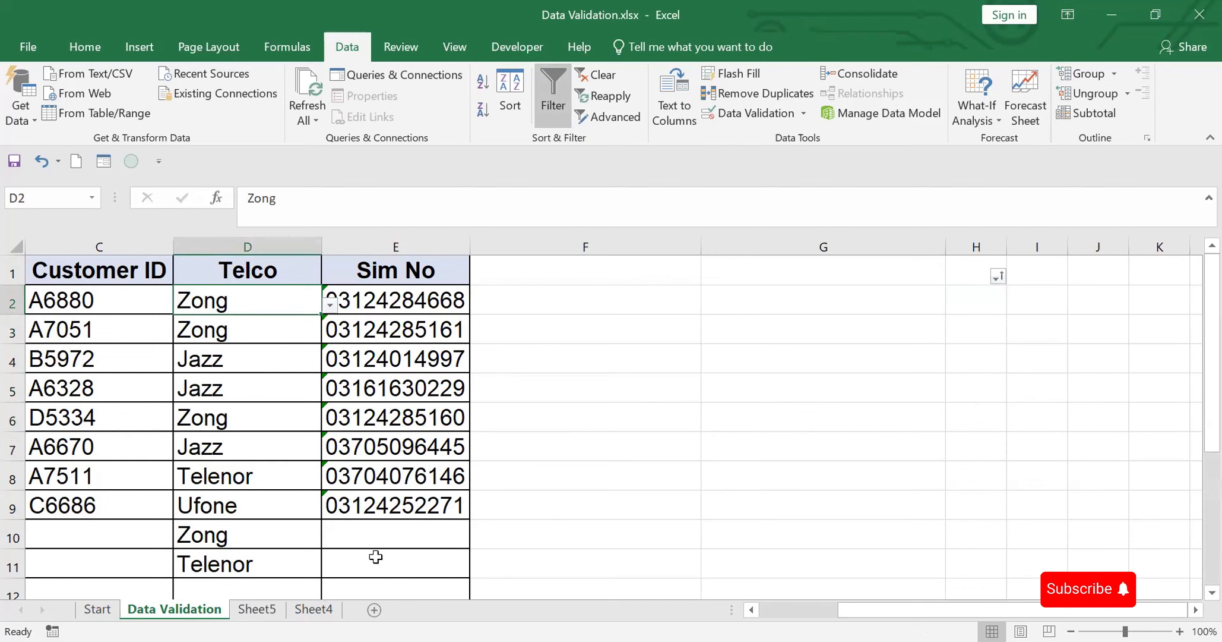
Step: Hide the Telco source list in column K of Sheet5 by setting the column's font color to white
left_click(257, 608)
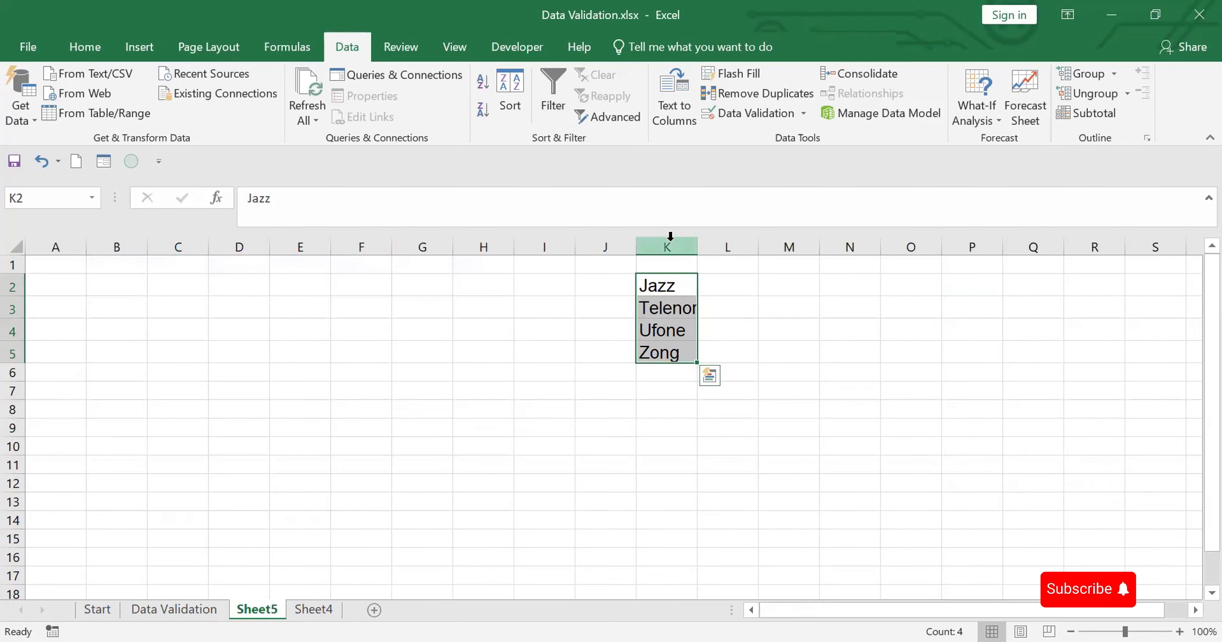
left_click(667, 245)
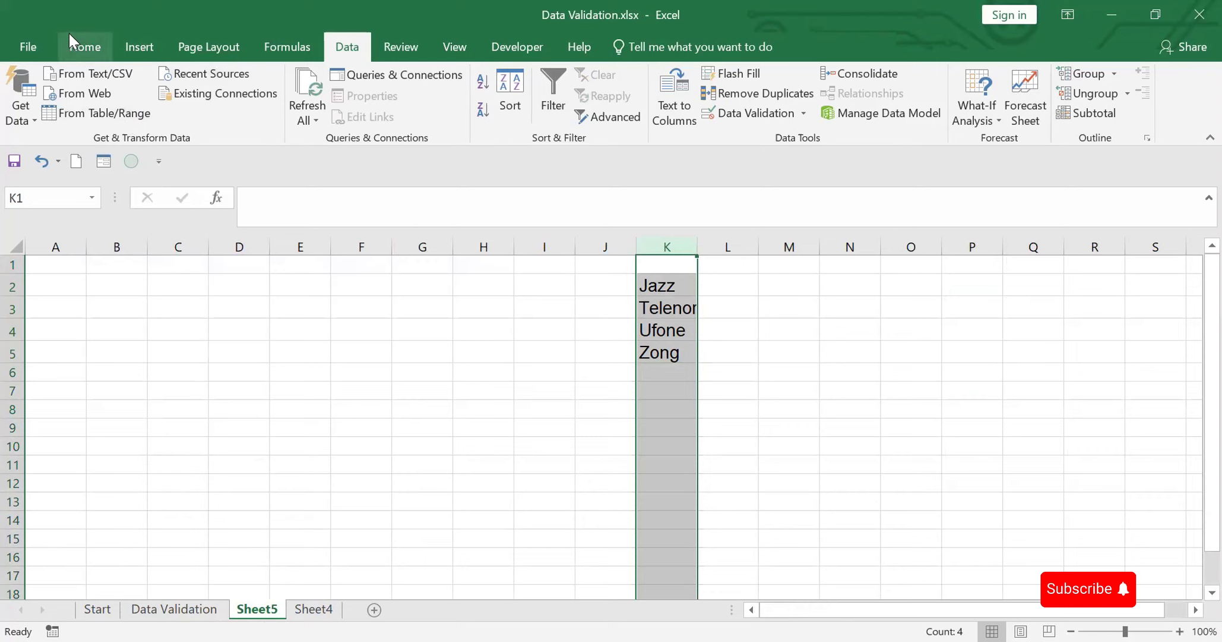
left_click(84, 47)
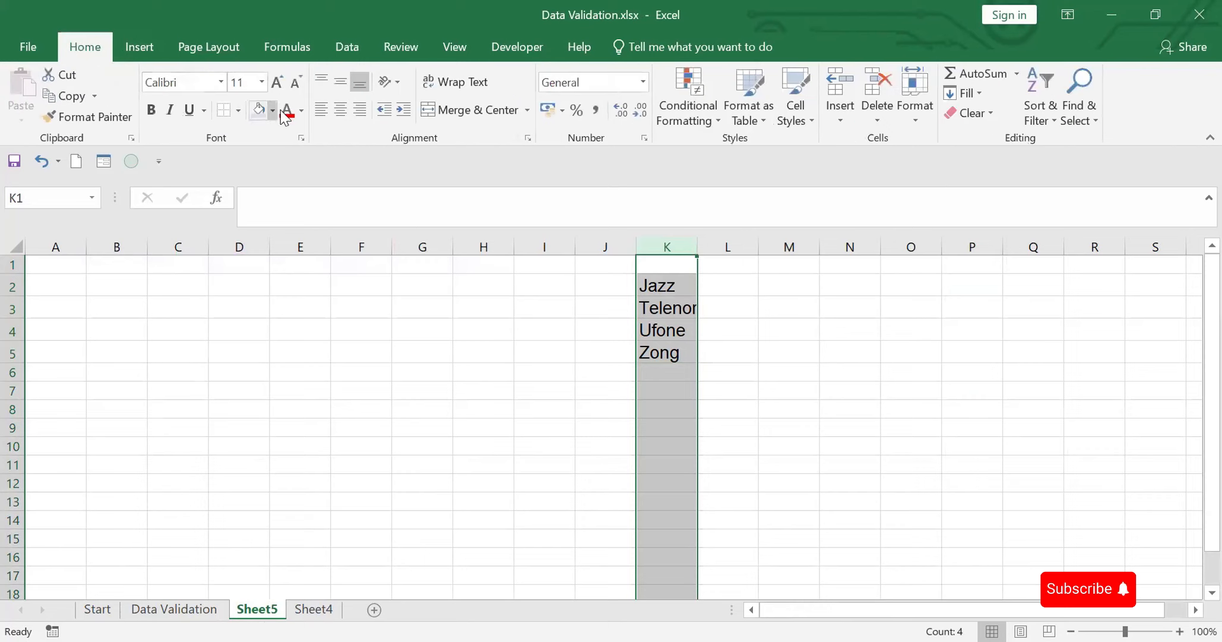
left_click(301, 115)
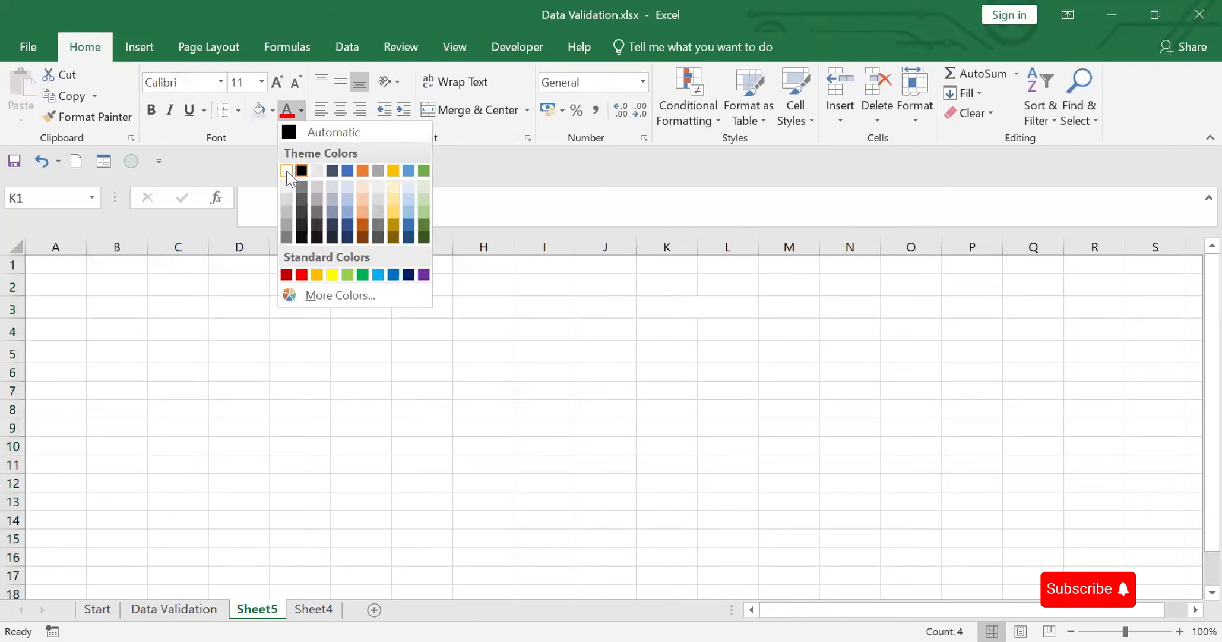
left_click(287, 171)
left_click(455, 279)
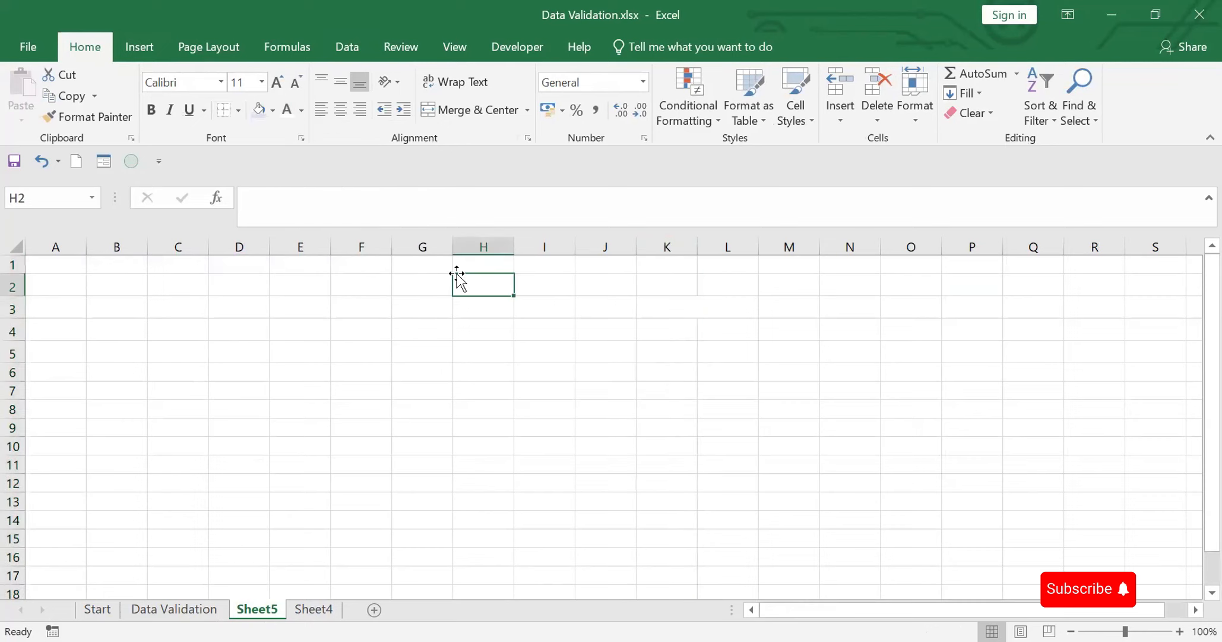
key("Up")
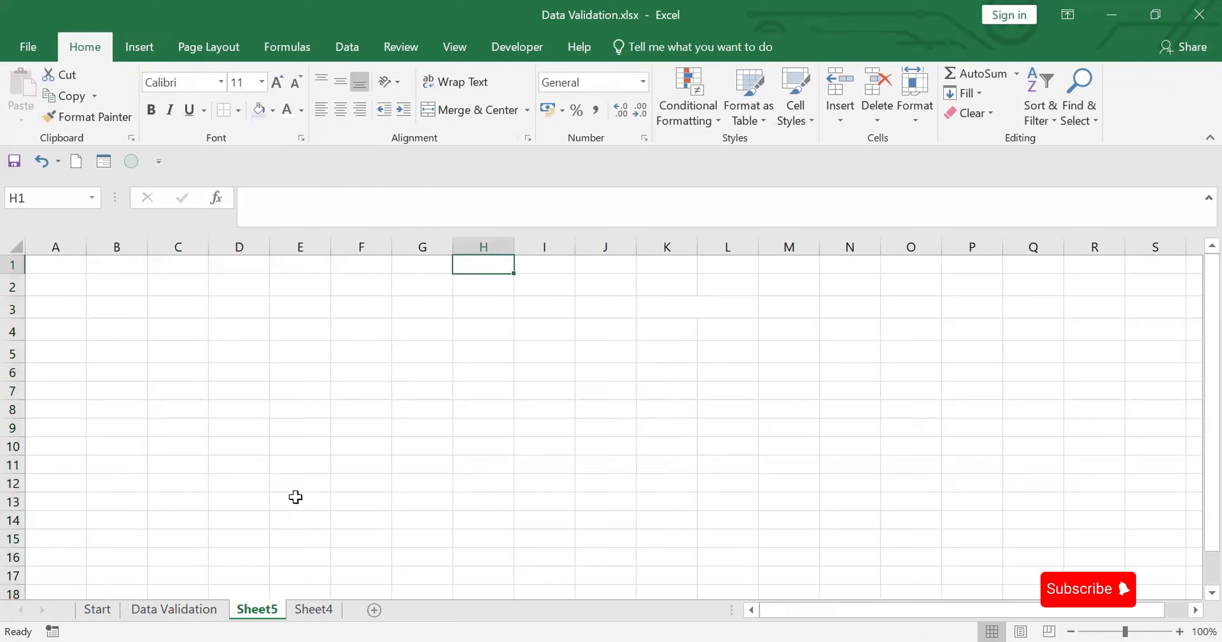
Step: Return to the Data Validation sheet and check the Telco list choices in D3
left_click(169, 608)
left_click(271, 323)
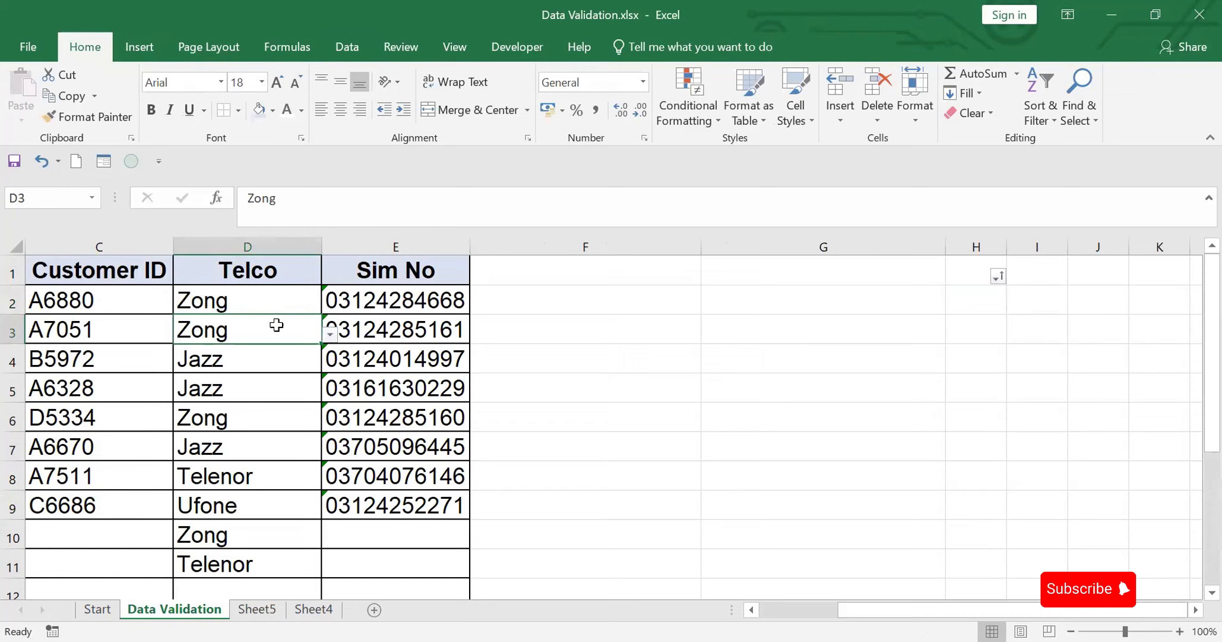
left_click(331, 335)
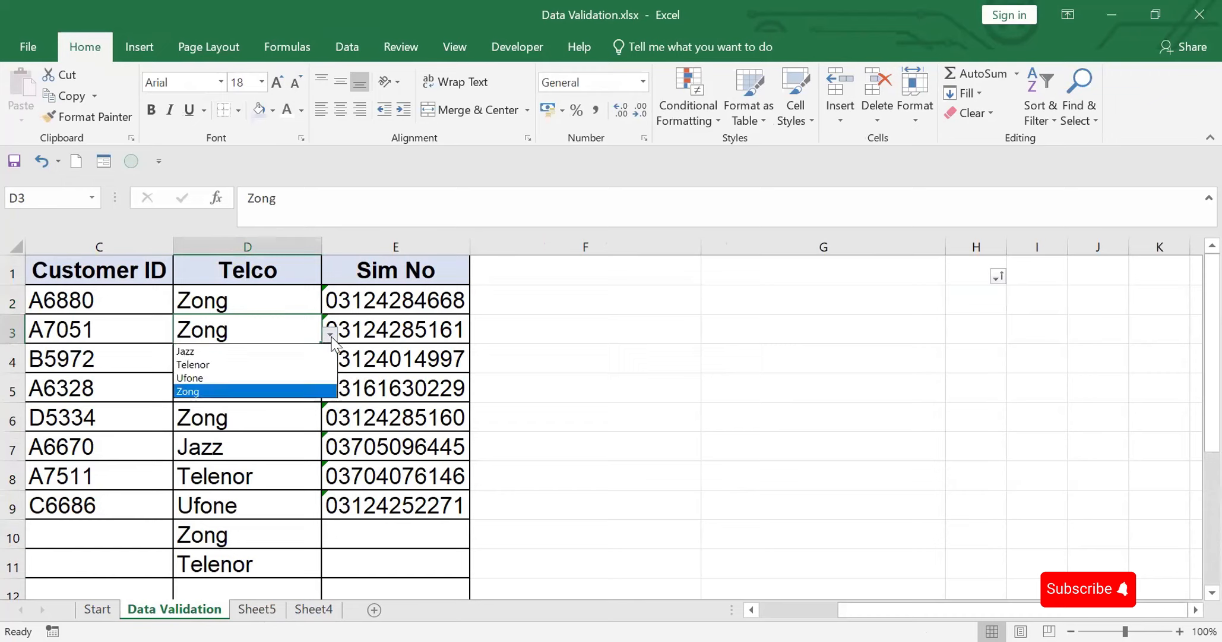
key("Escape")
Step: Change the Telco in D10 to Telenor from its list and try the list choices in D7
left_click(247, 537)
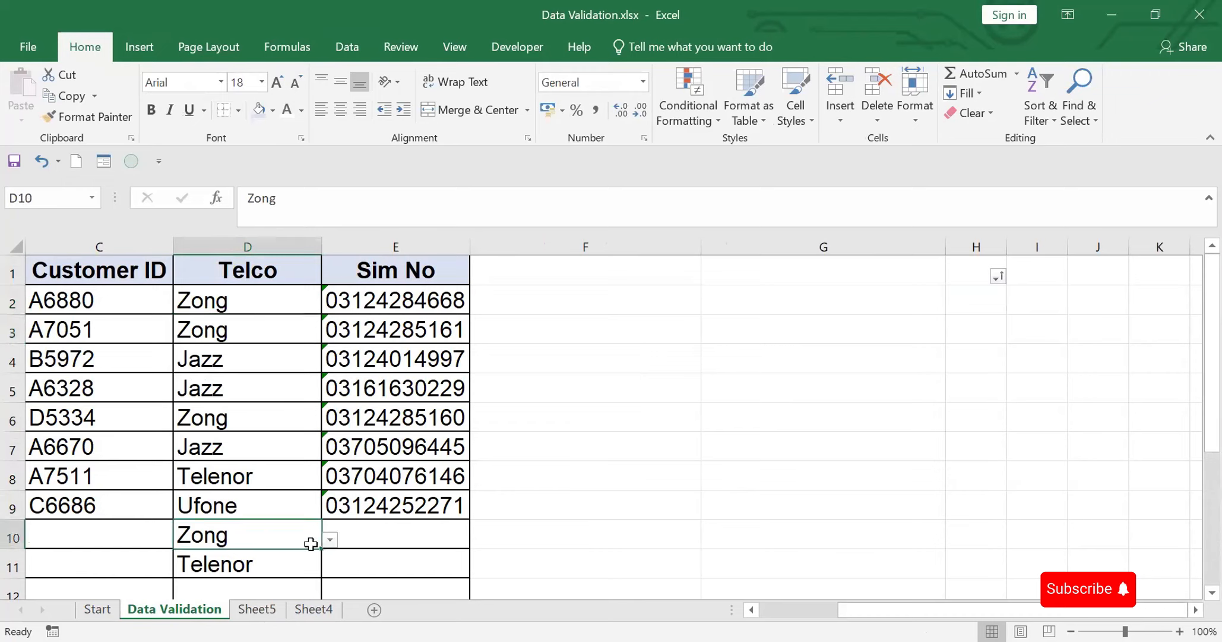
left_click(330, 541)
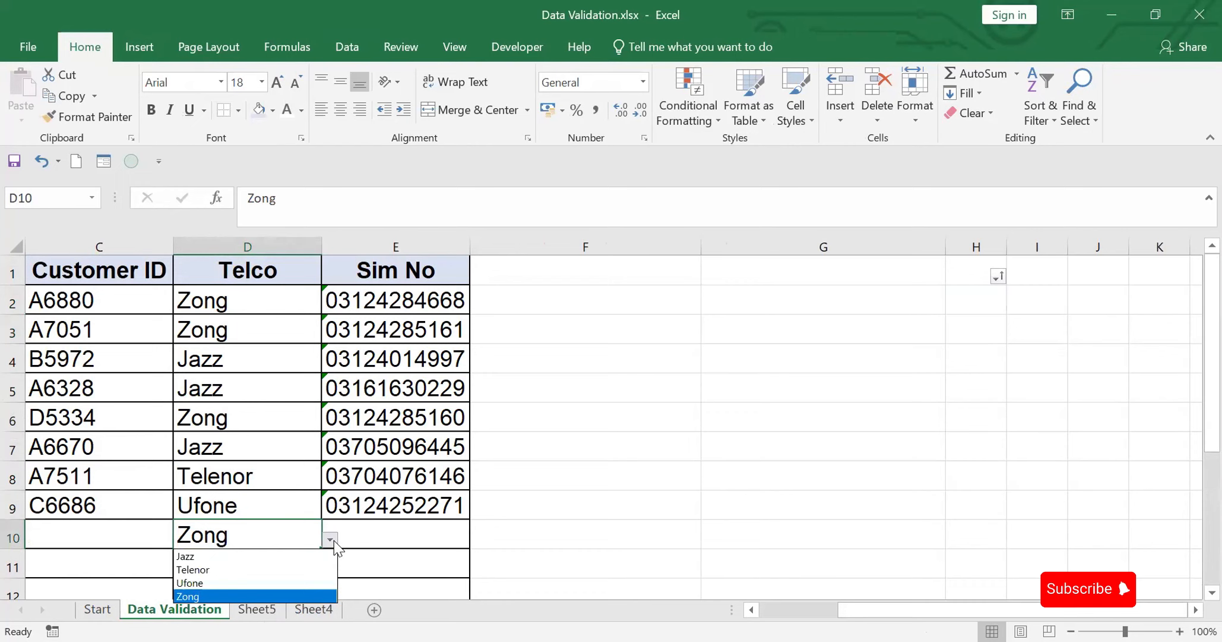
left_click(215, 570)
left_click(222, 444)
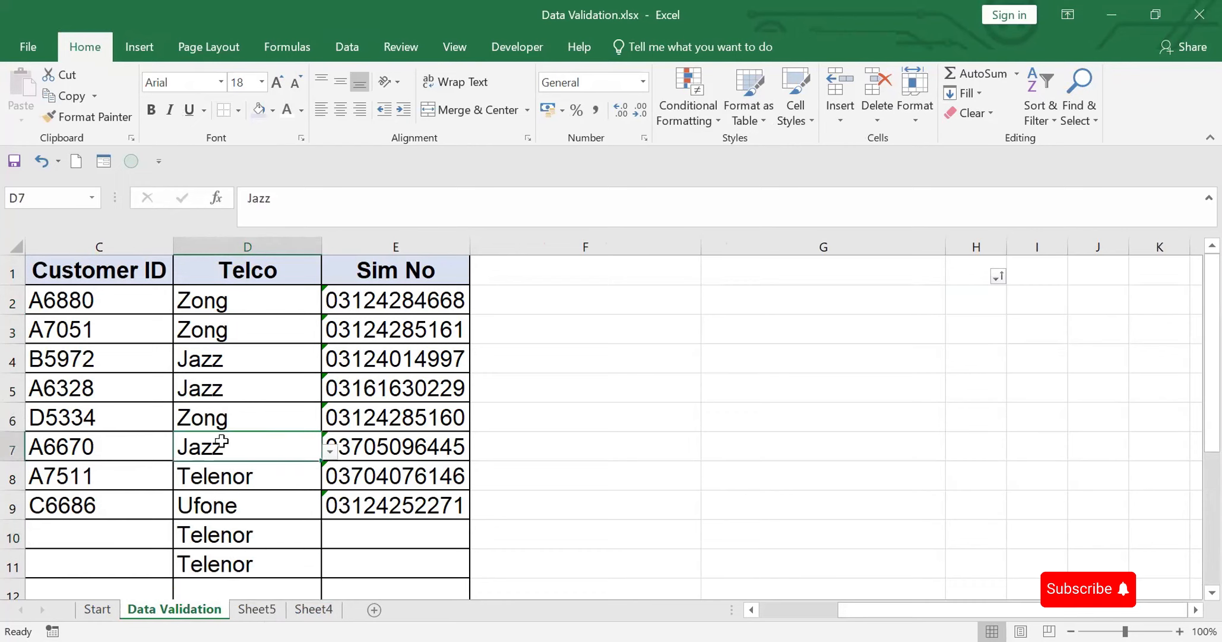
left_click(330, 452)
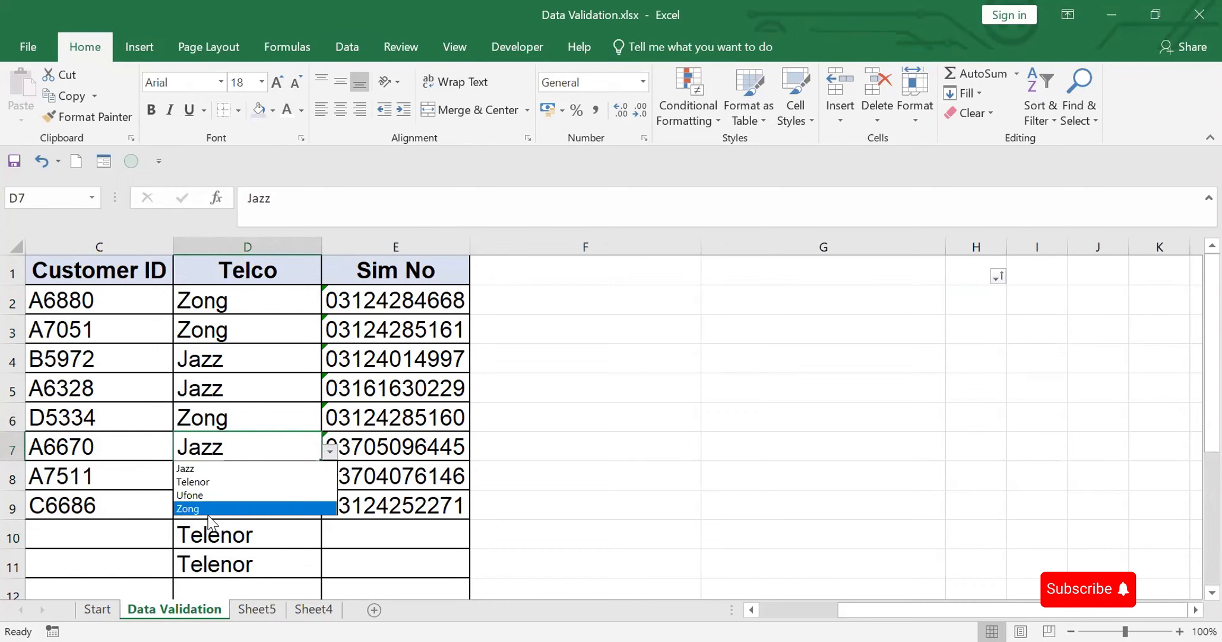
left_click(207, 514)
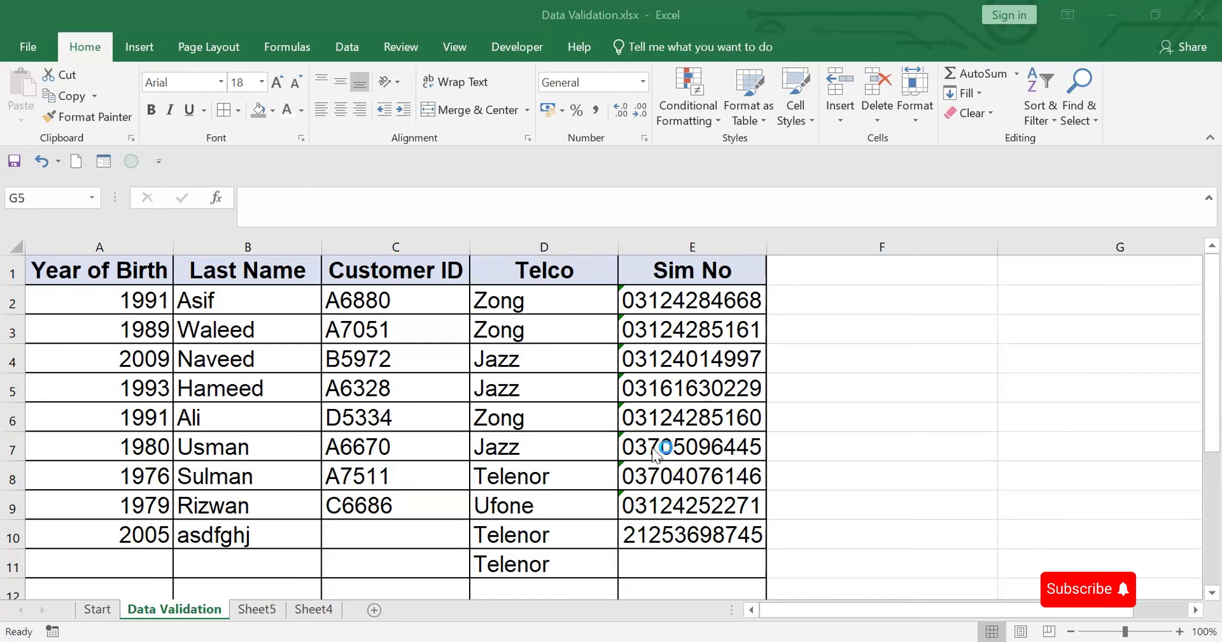
Step: On Sheet5, enter the formula =LEN(A3) in B3 under Length=5 to count the customer ID's characters
left_click(256, 611)
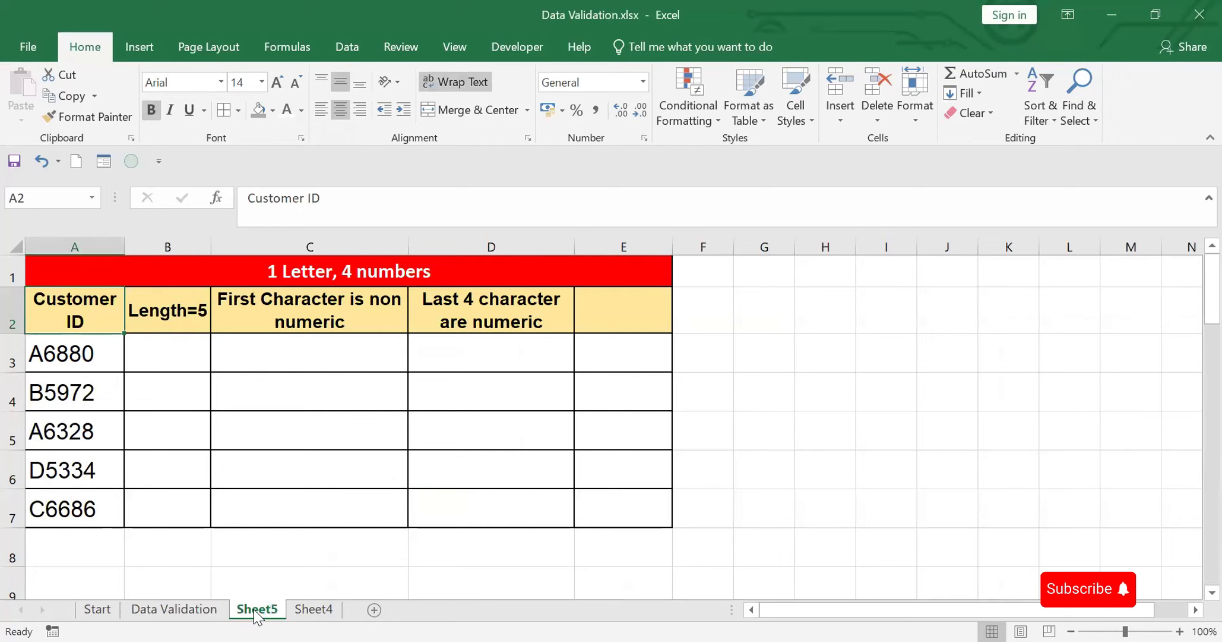
left_click(255, 610)
left_click(256, 612)
left_click(256, 611)
left_click(170, 353)
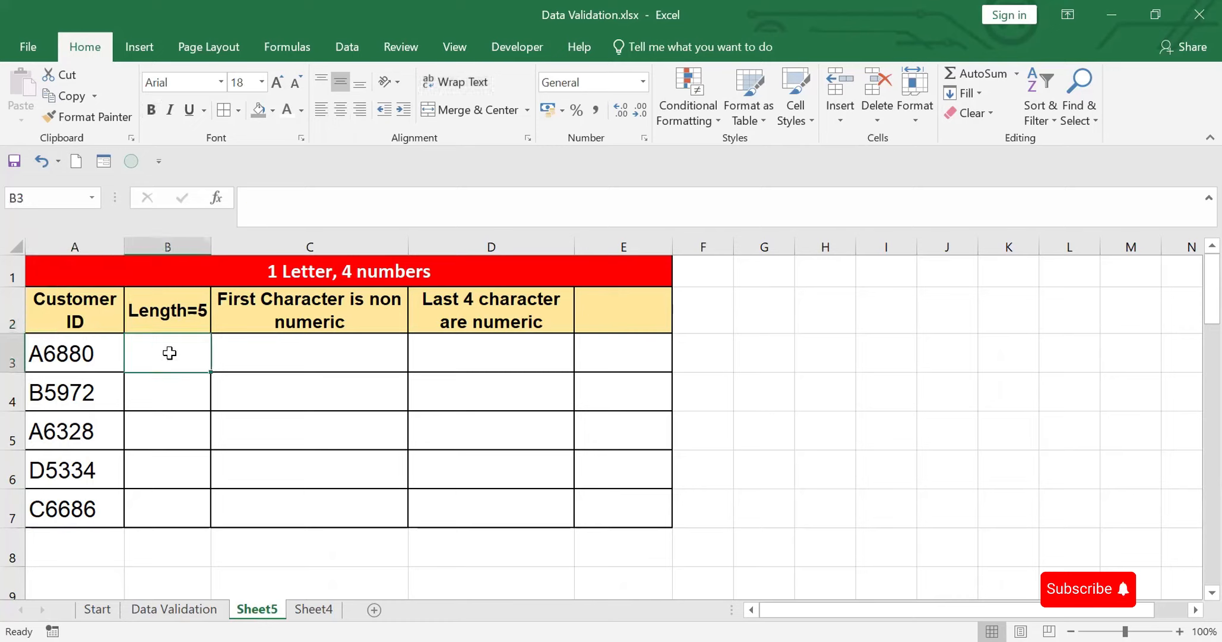
type("=")
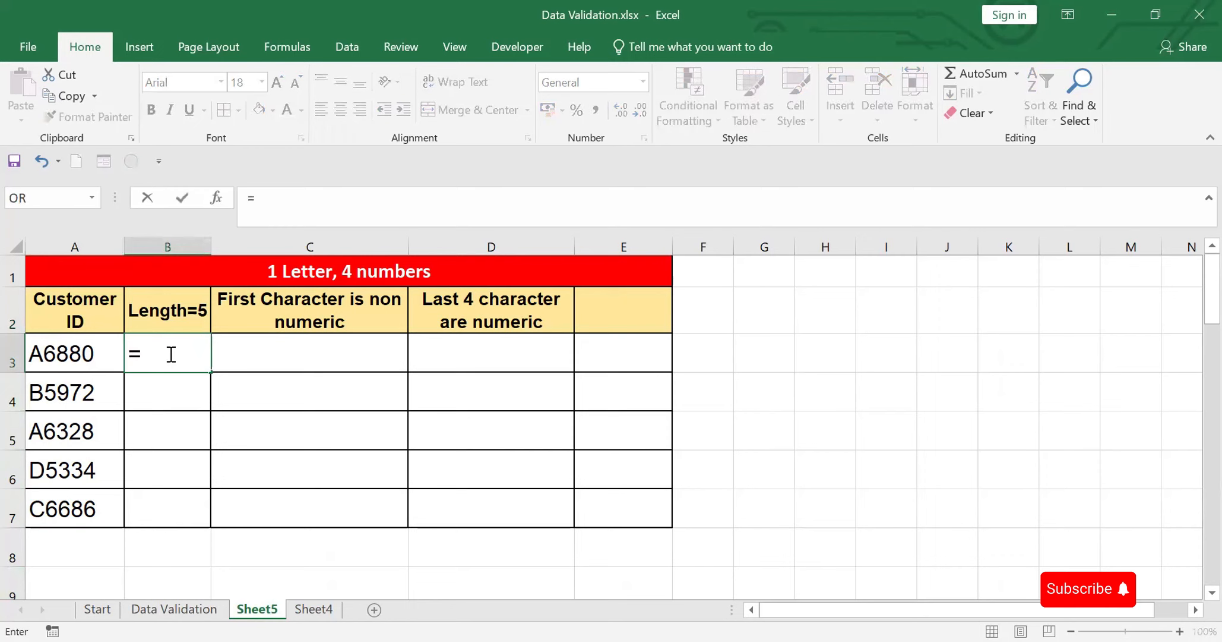
type("len")
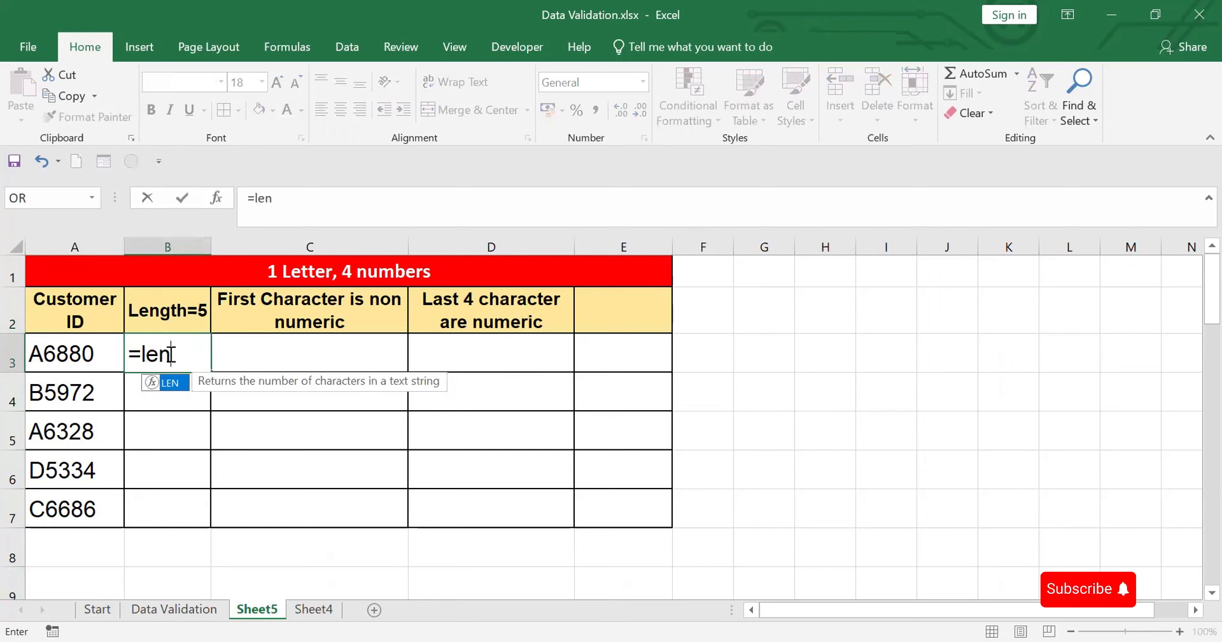
type("(")
left_click(49, 361)
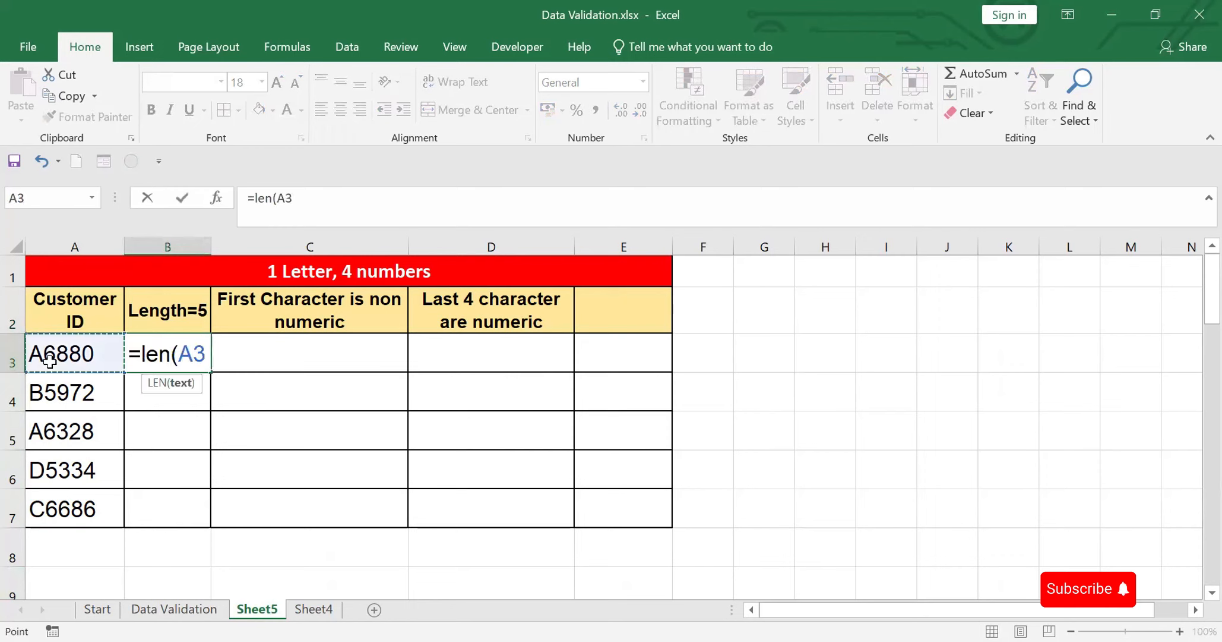
type(")")
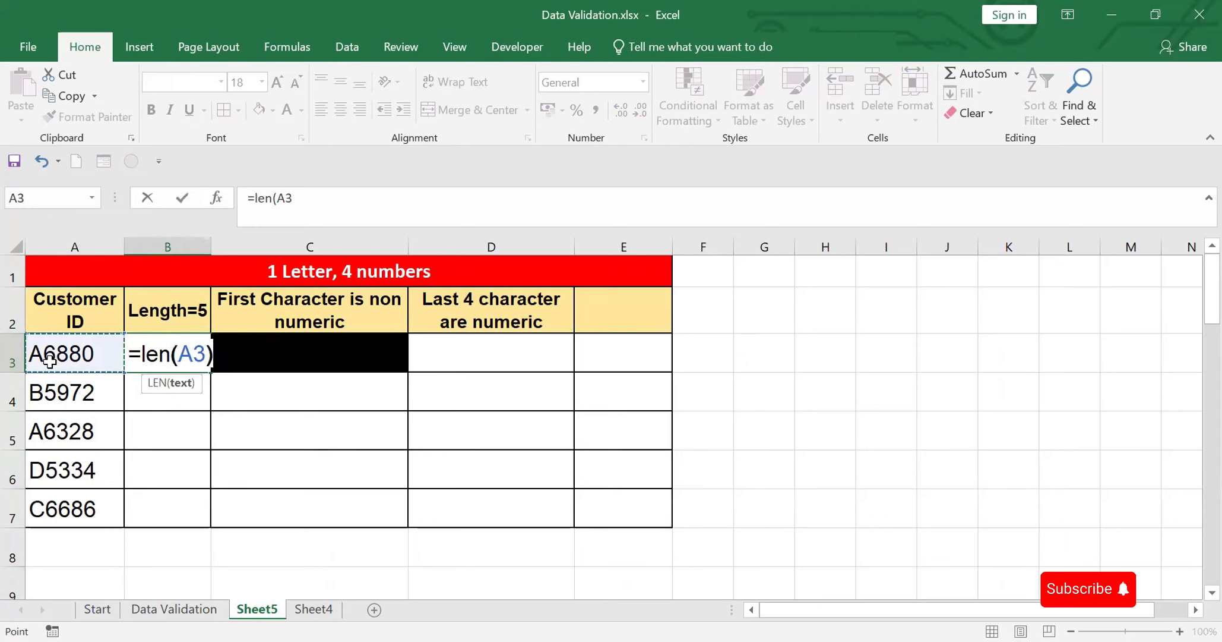
key("Return")
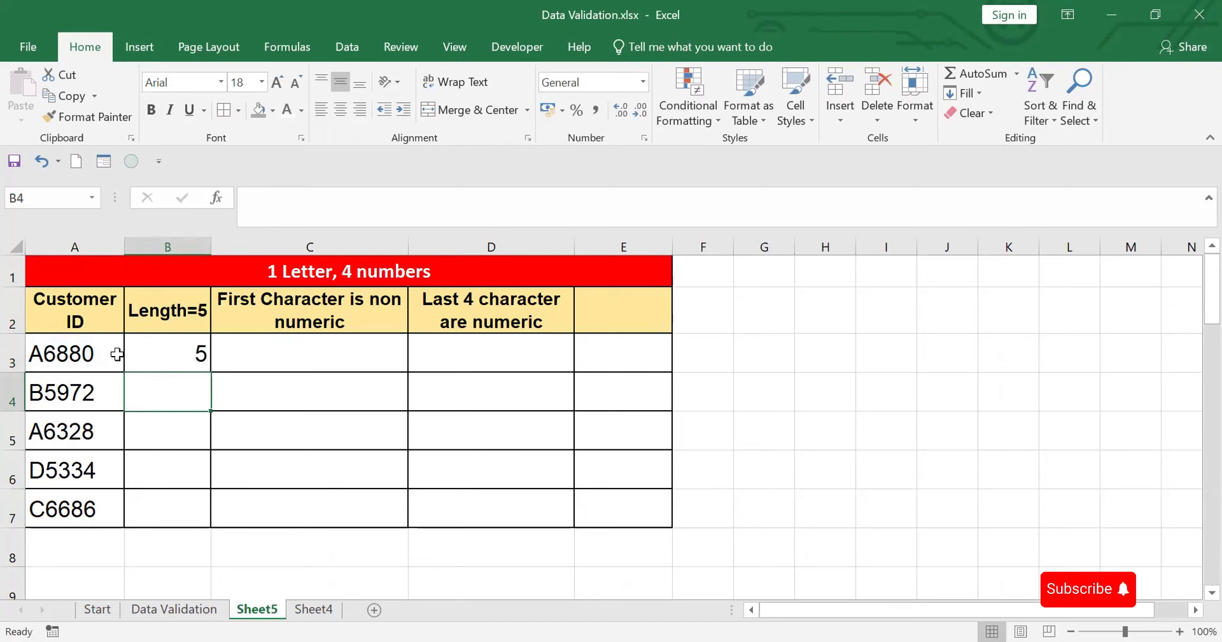
Step: Extend the formula in B3 to =LEN(A3)=5 so it tests the ID's length
left_click(169, 355)
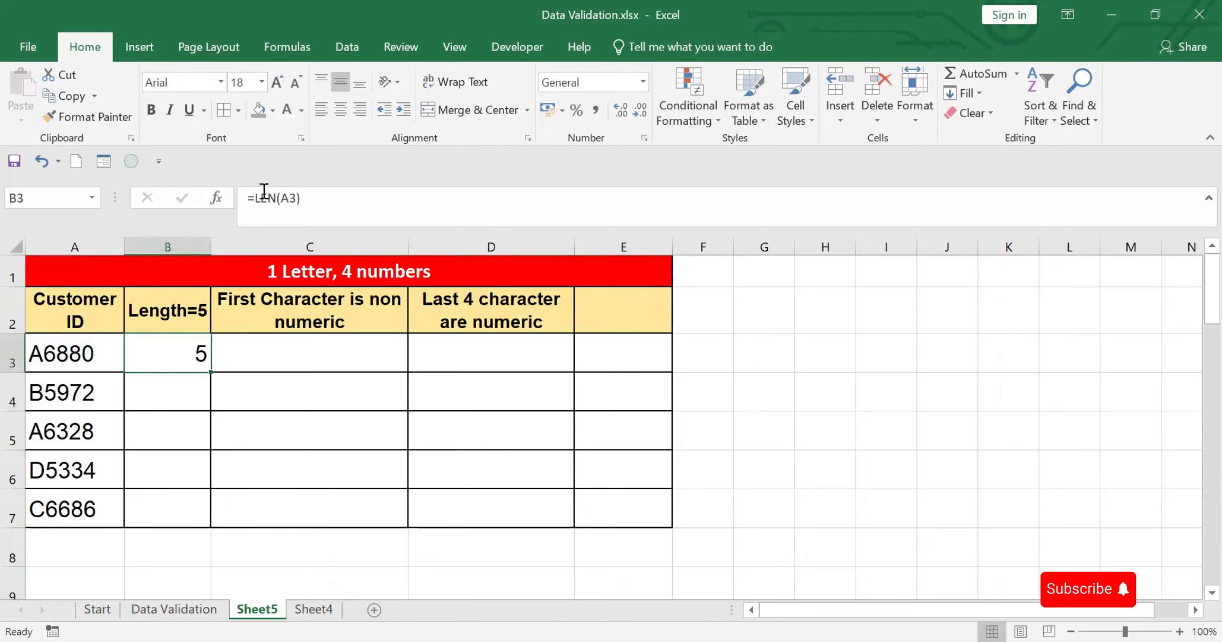
left_click(308, 199)
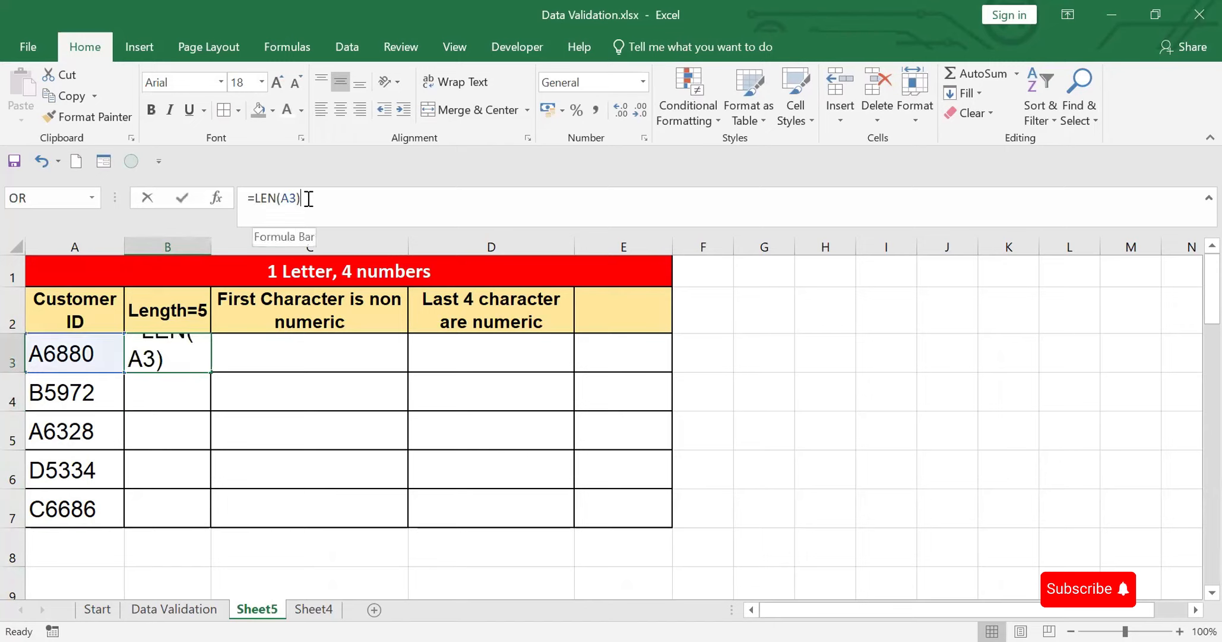
type("=5")
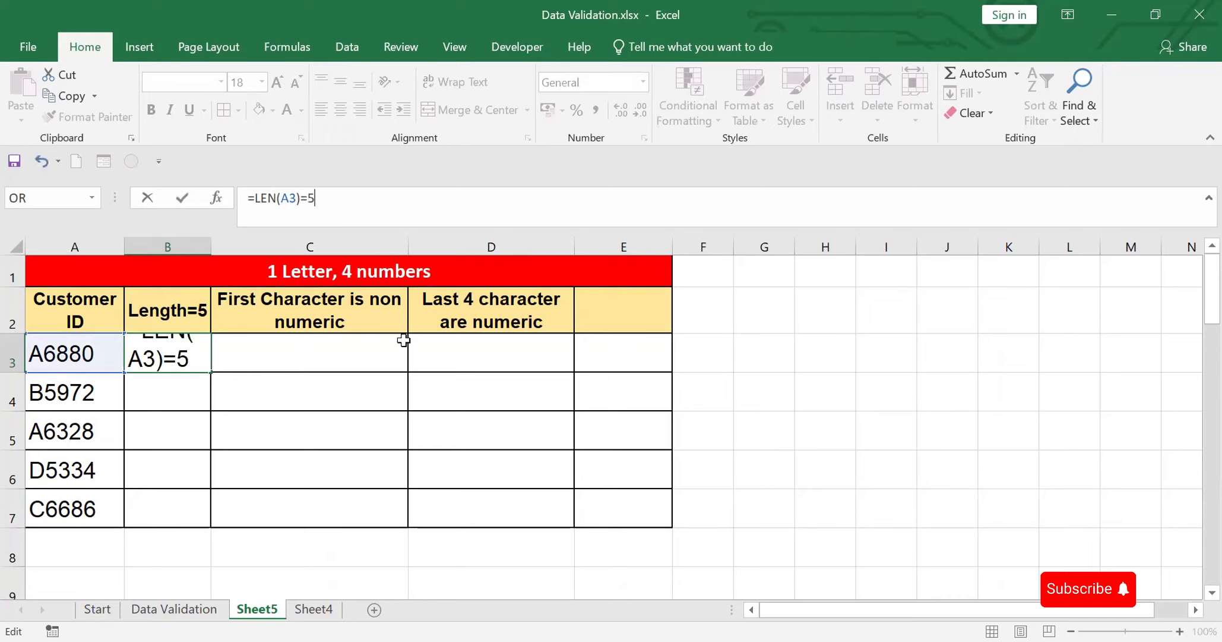
key("Return")
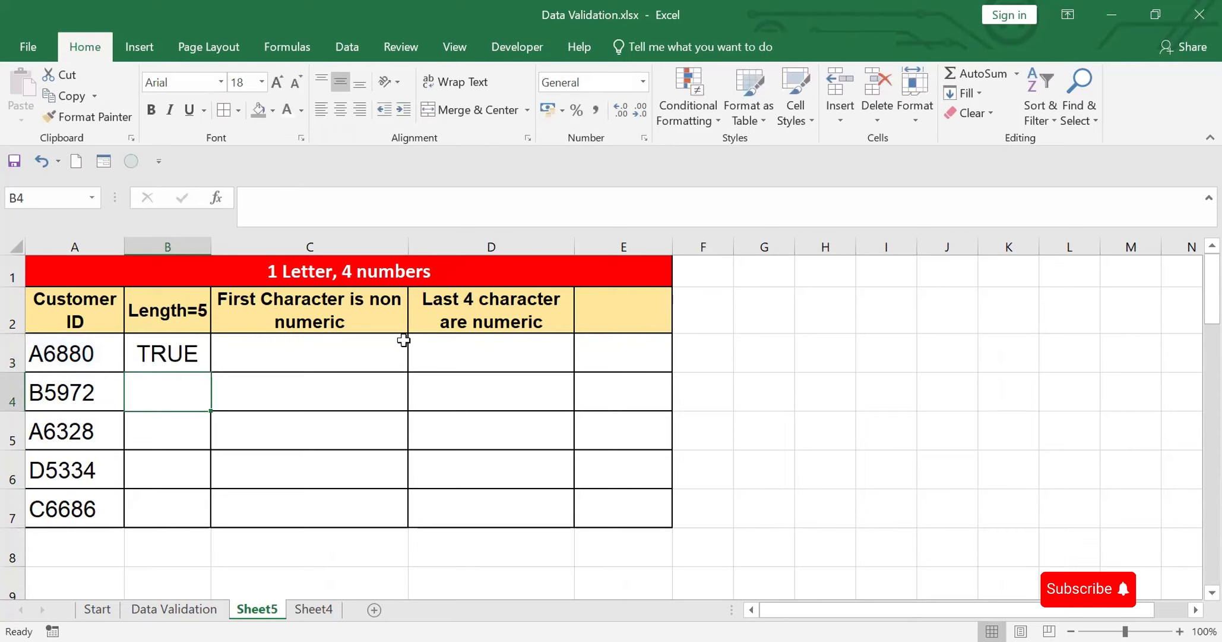
Step: Append 21 to the customer ID in A3 to test the length check
left_click(95, 343)
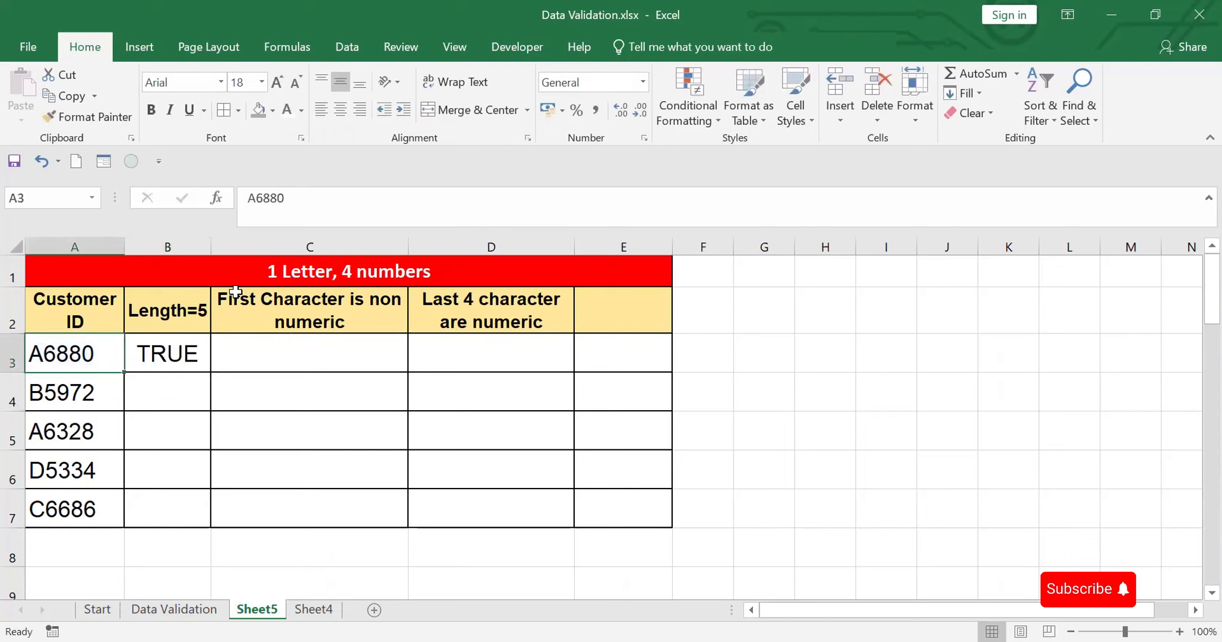
left_click(310, 210)
type("21")
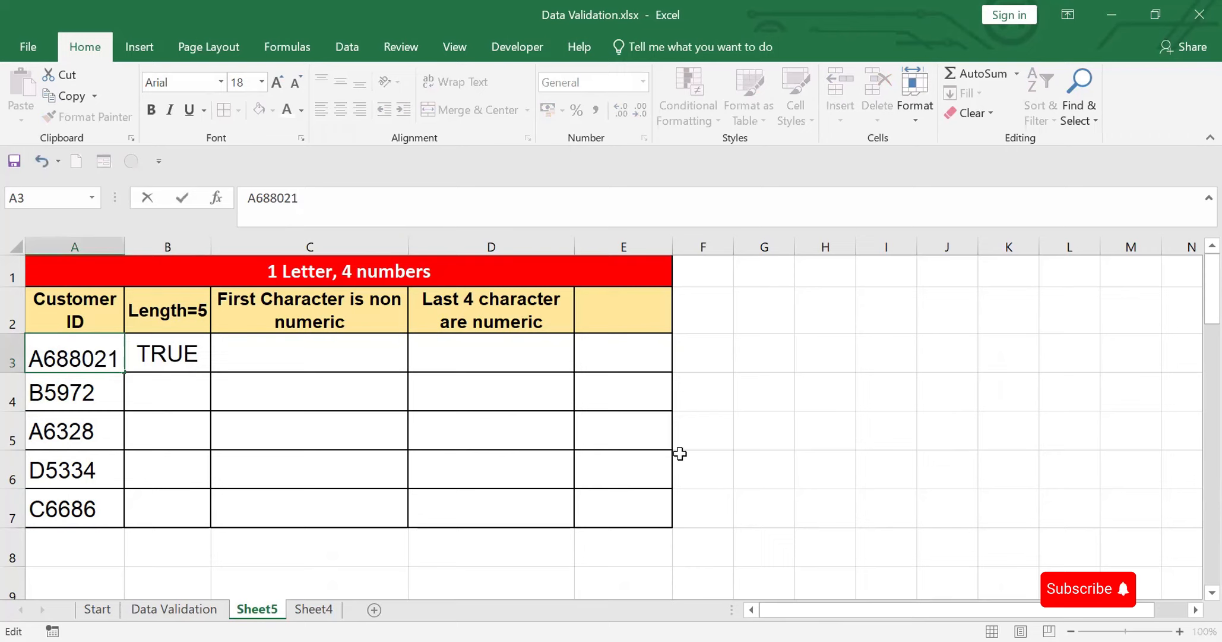
left_click(896, 389)
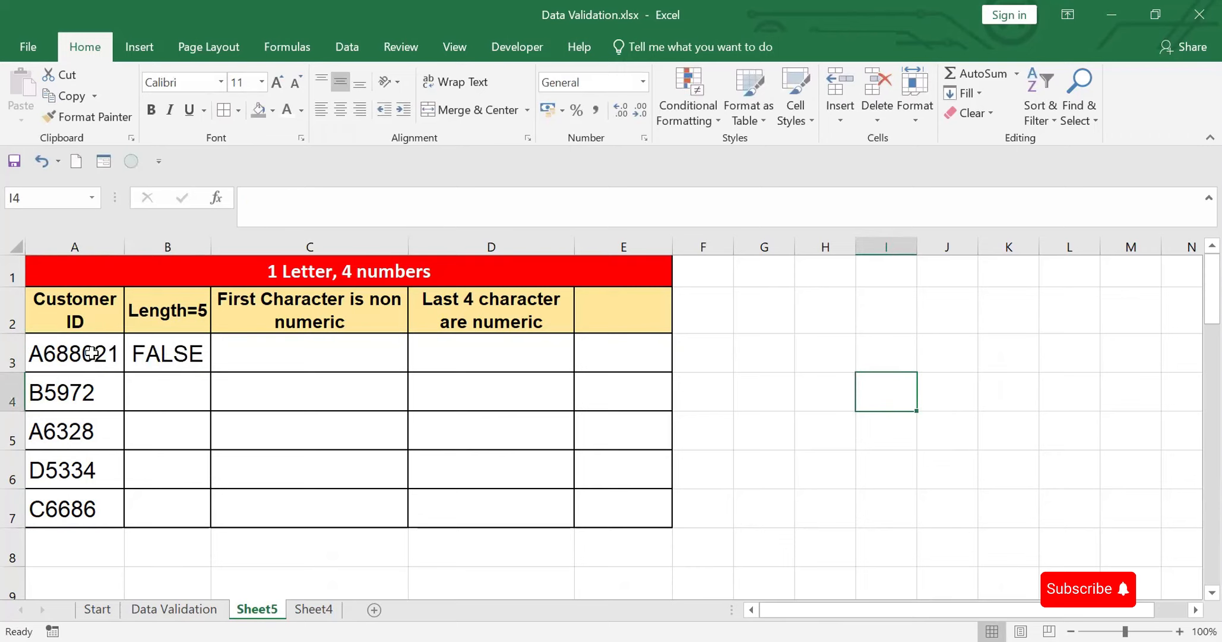
Step: Remove the two extra digits from the end of the customer ID in A3
left_click(91, 354)
left_click(322, 189)
key("BackSpace")
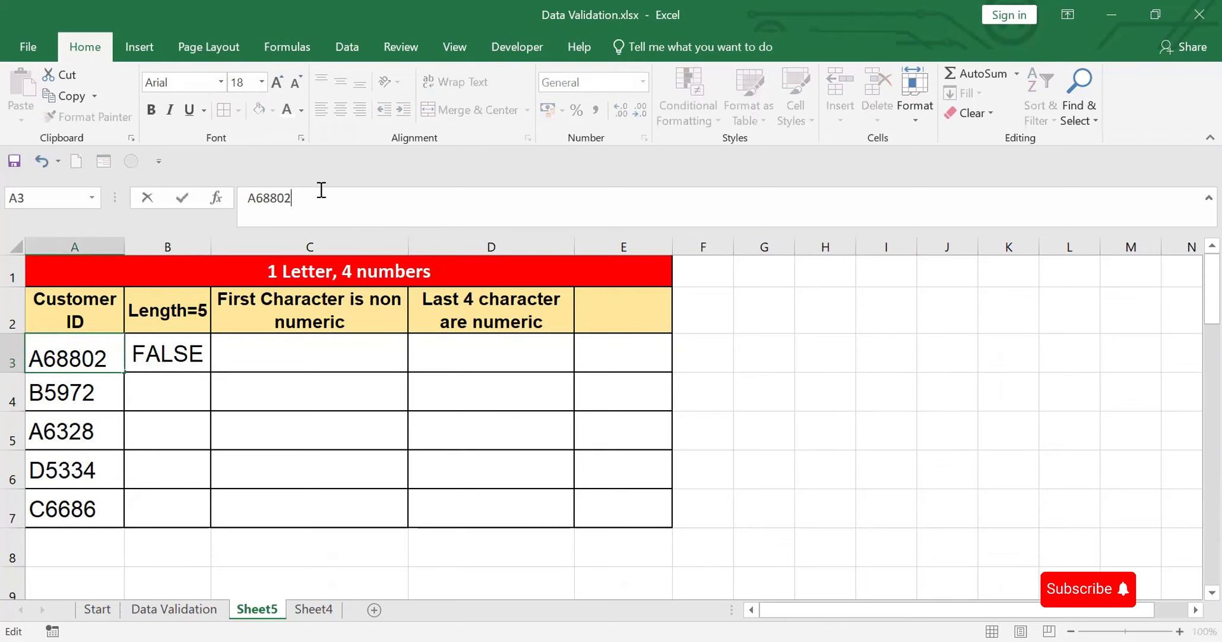
key("BackSpace")
left_click(703, 440)
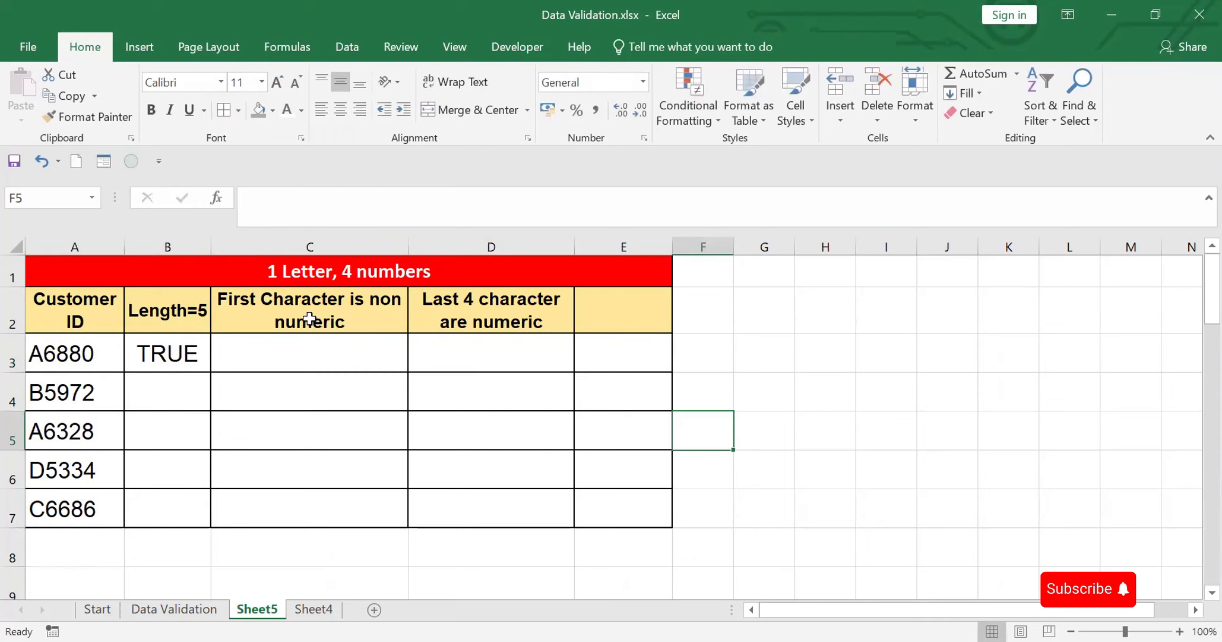
Step: Enter the formula =RIGHT(A3,4) in D3 to extract the last four characters of the customer ID
left_click(477, 350)
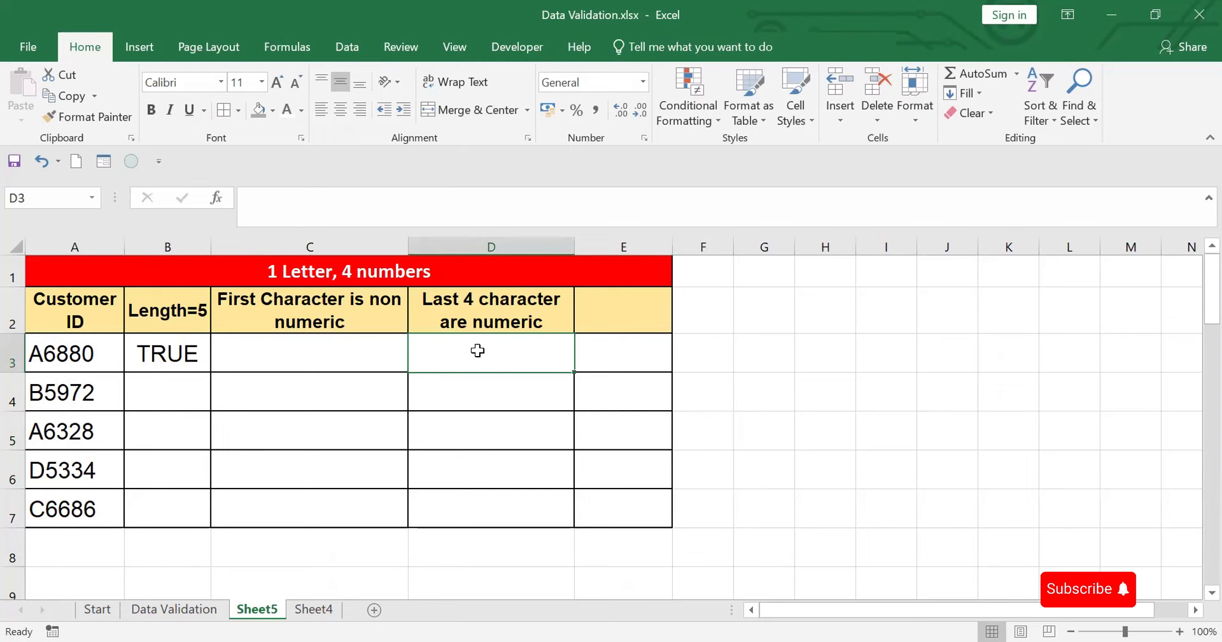
type("=")
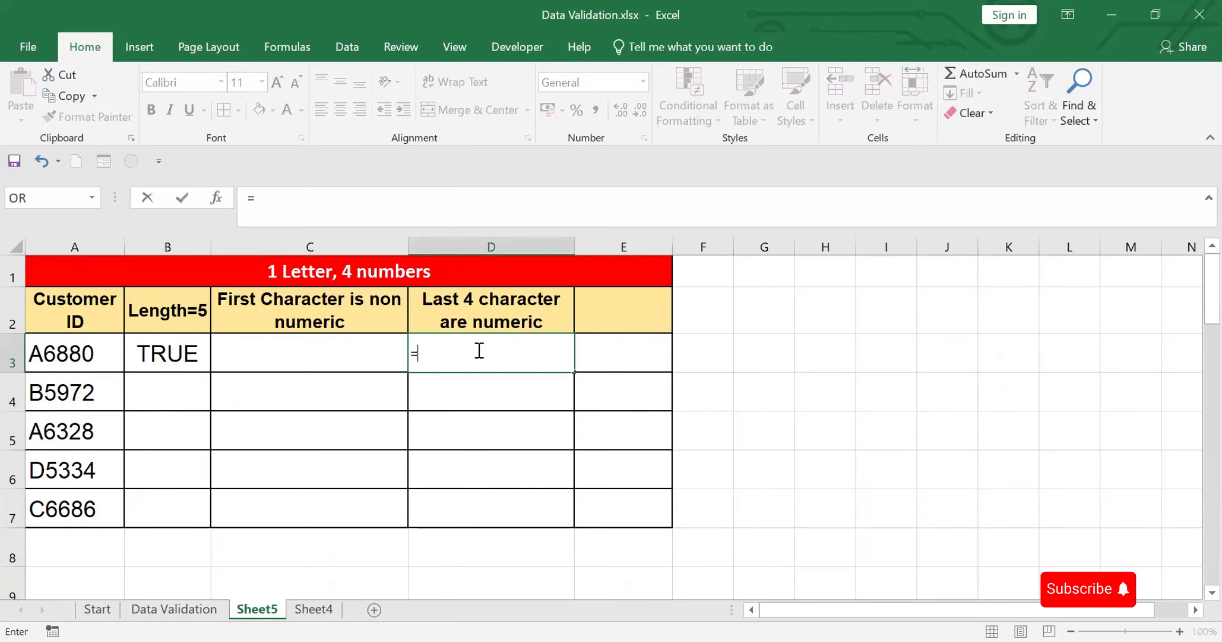
type("right")
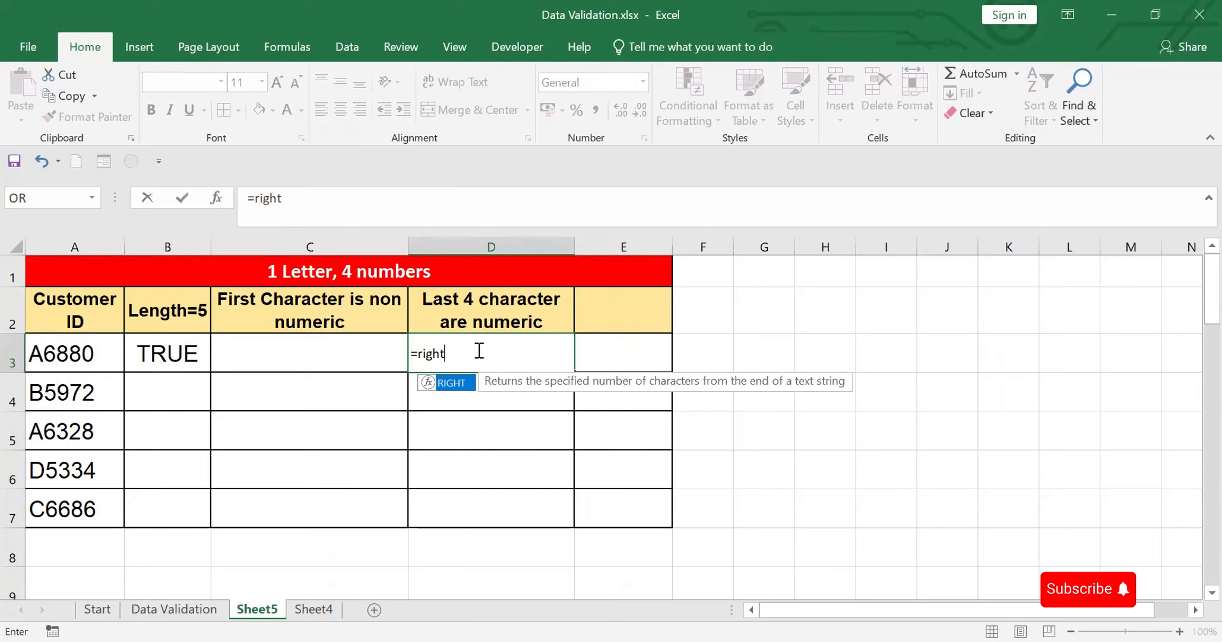
type("(")
left_click(57, 355)
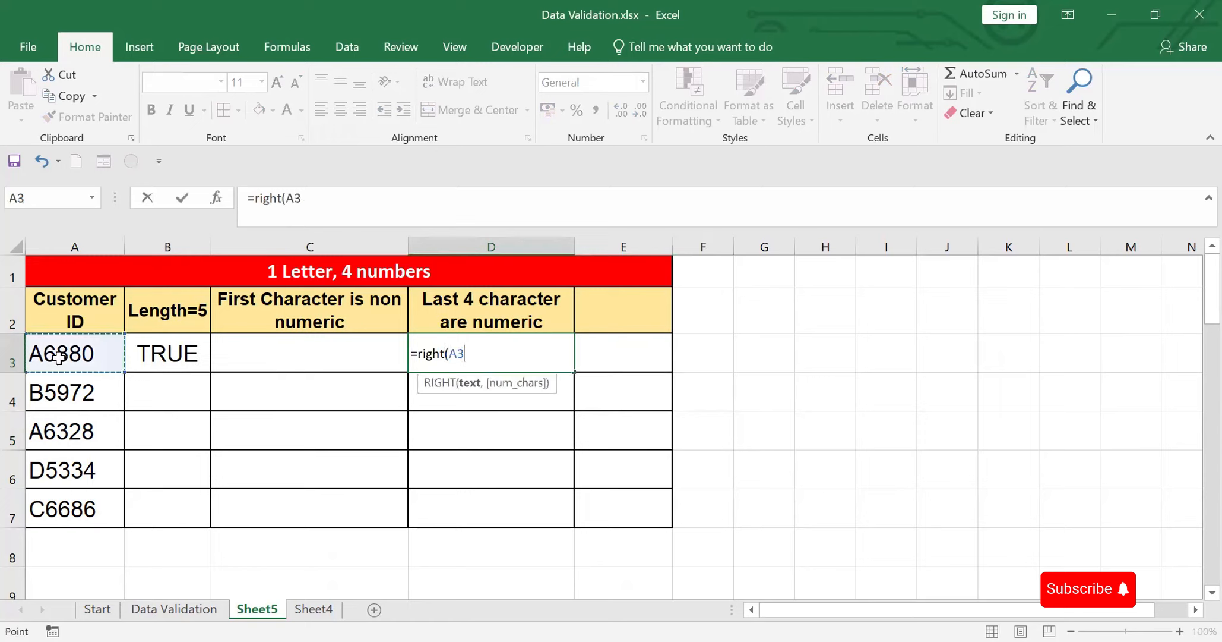
type(",4)")
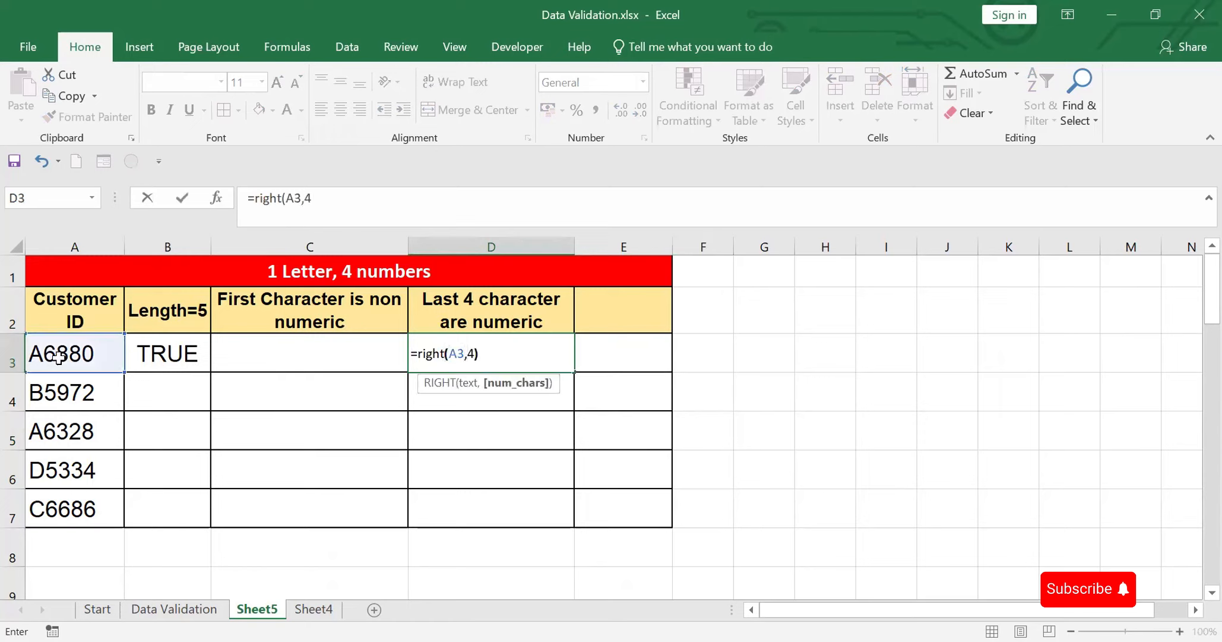
key("Return")
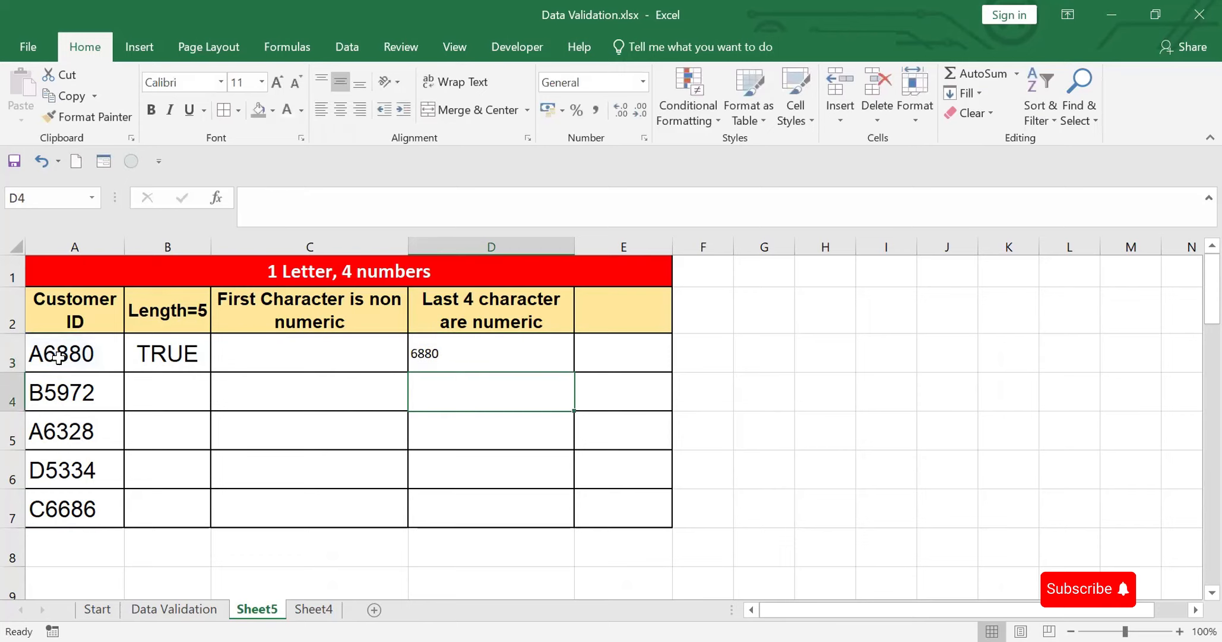
Step: Wrap the formula in D3 in ISNUMBER so it reads =ISNUMBER(RIGHT(A3,4))
left_click(425, 360)
left_click(255, 198)
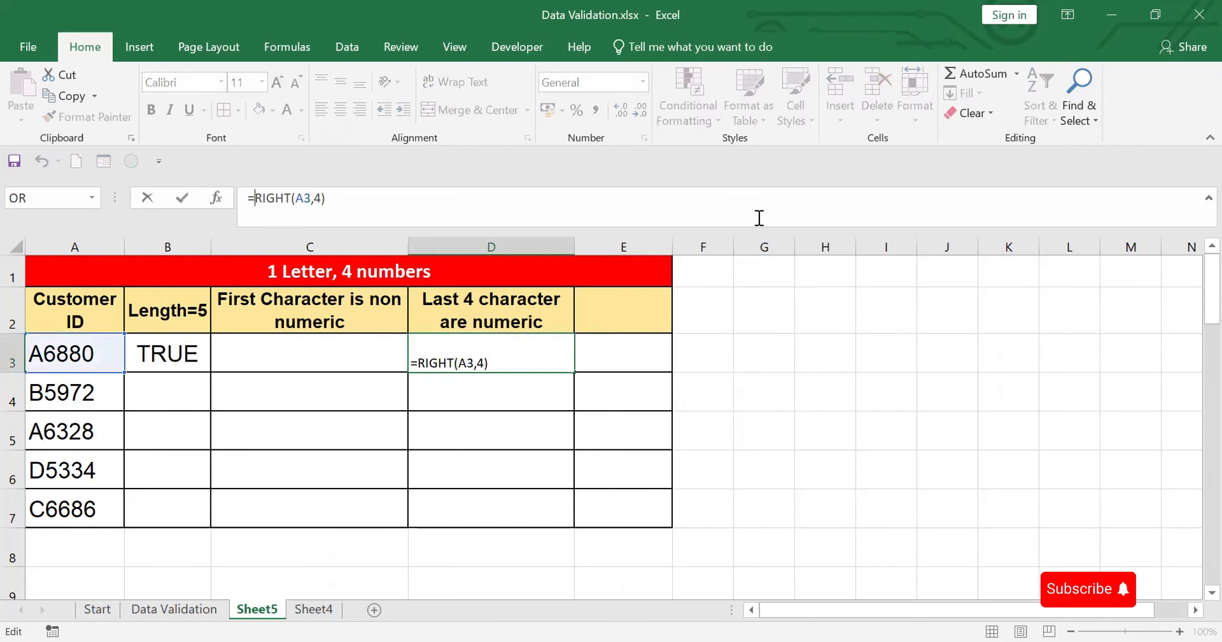
type("i")
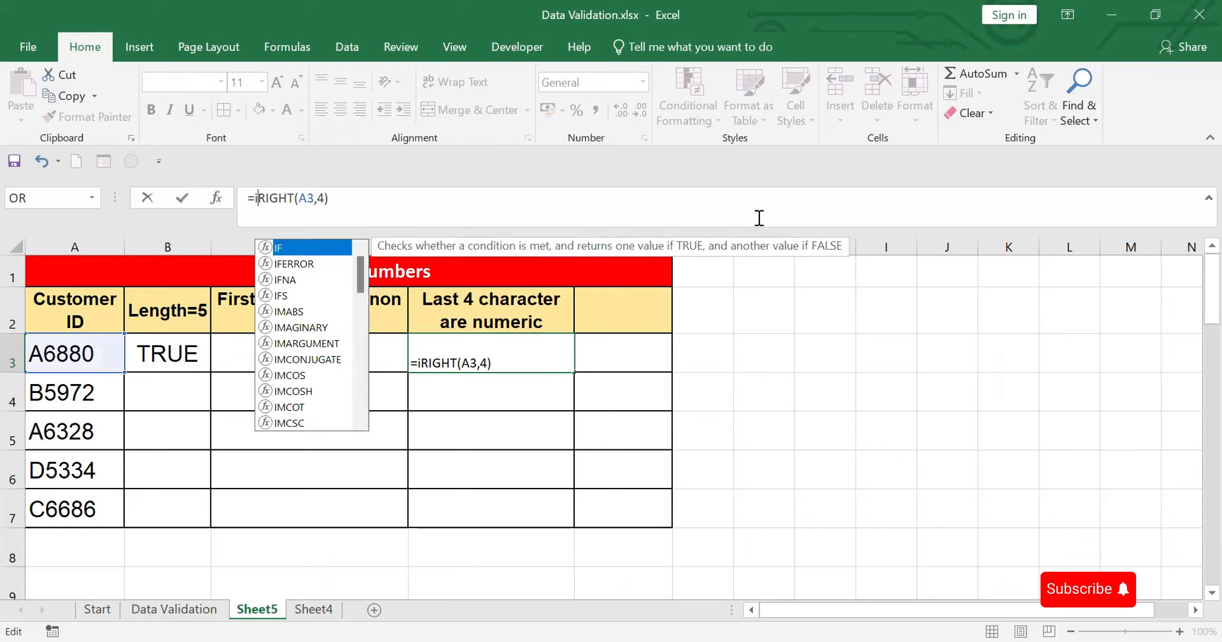
type("snu")
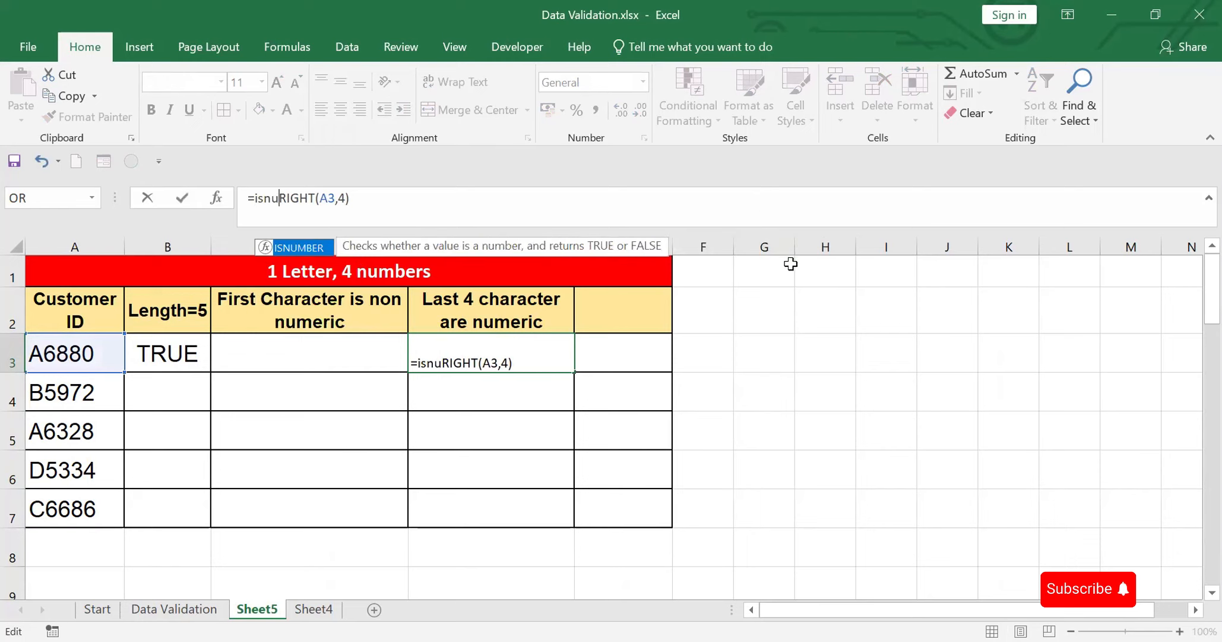
double_click(299, 247)
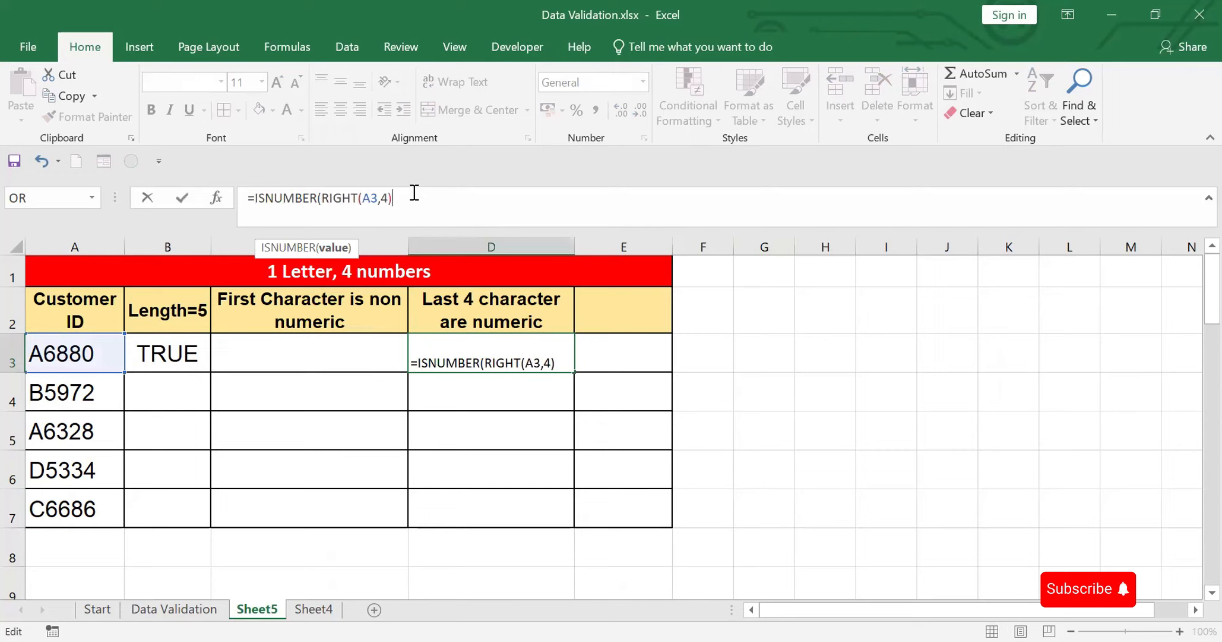
type(")")
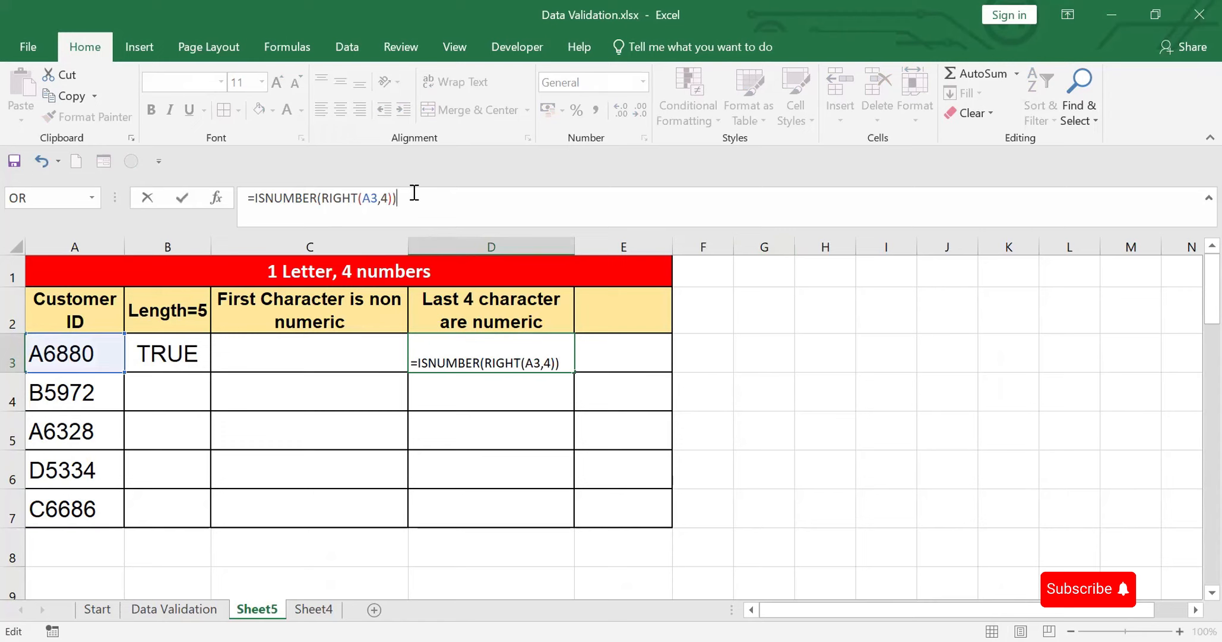
key("Return")
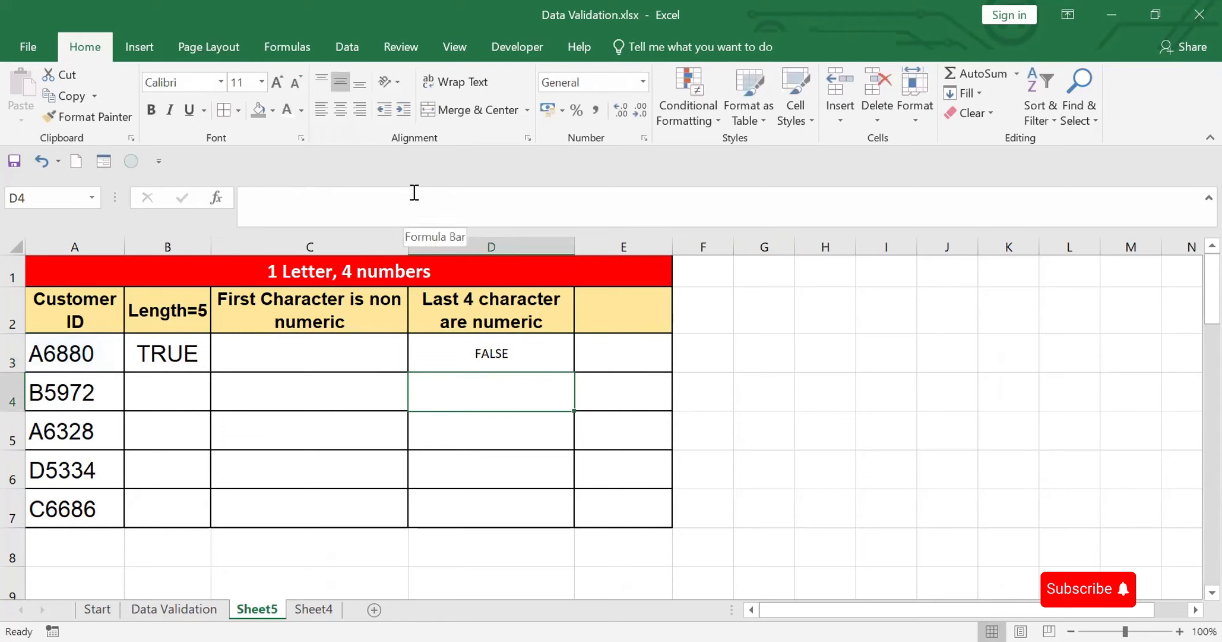
Step: Evaluate the RIGHT(A3,4) part of D3's formula, and wrap it in VALUE to make =ISNUMBER(VALUE(RIGHT(A3,4)))
double_click(493, 353)
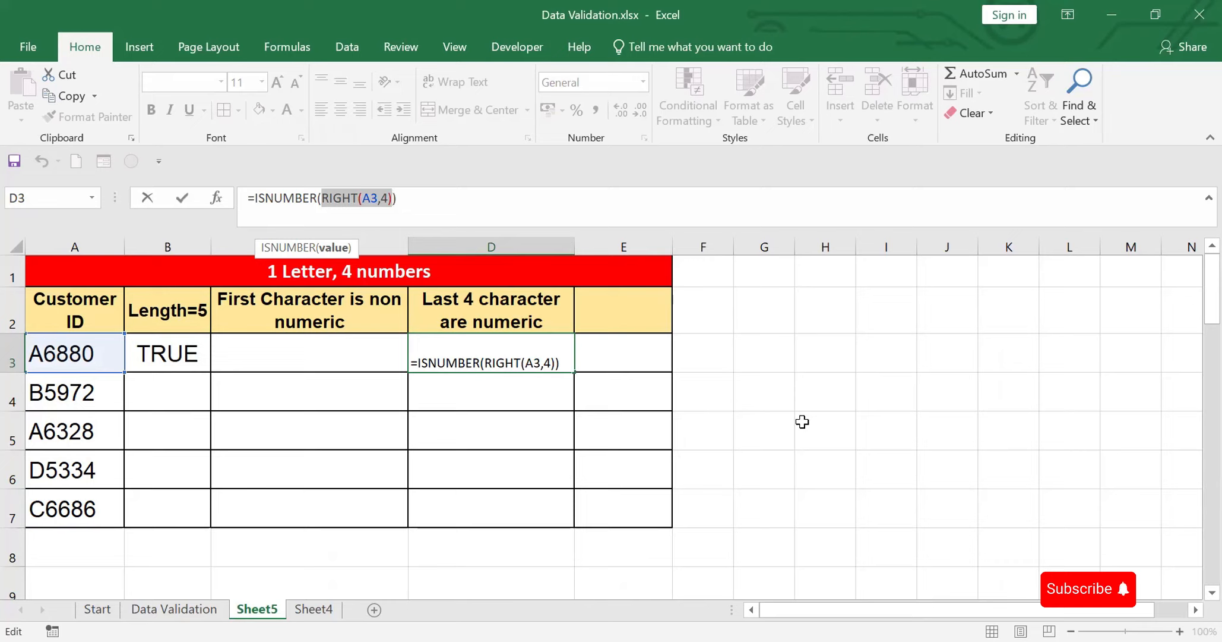
key("F9")
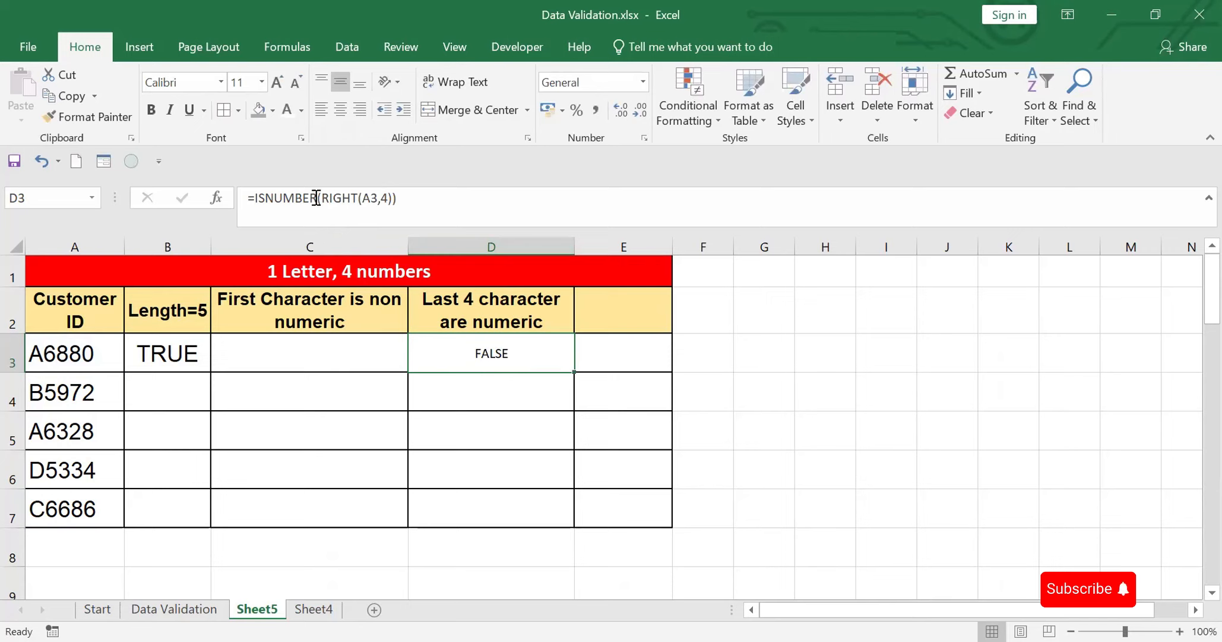
left_click(322, 196)
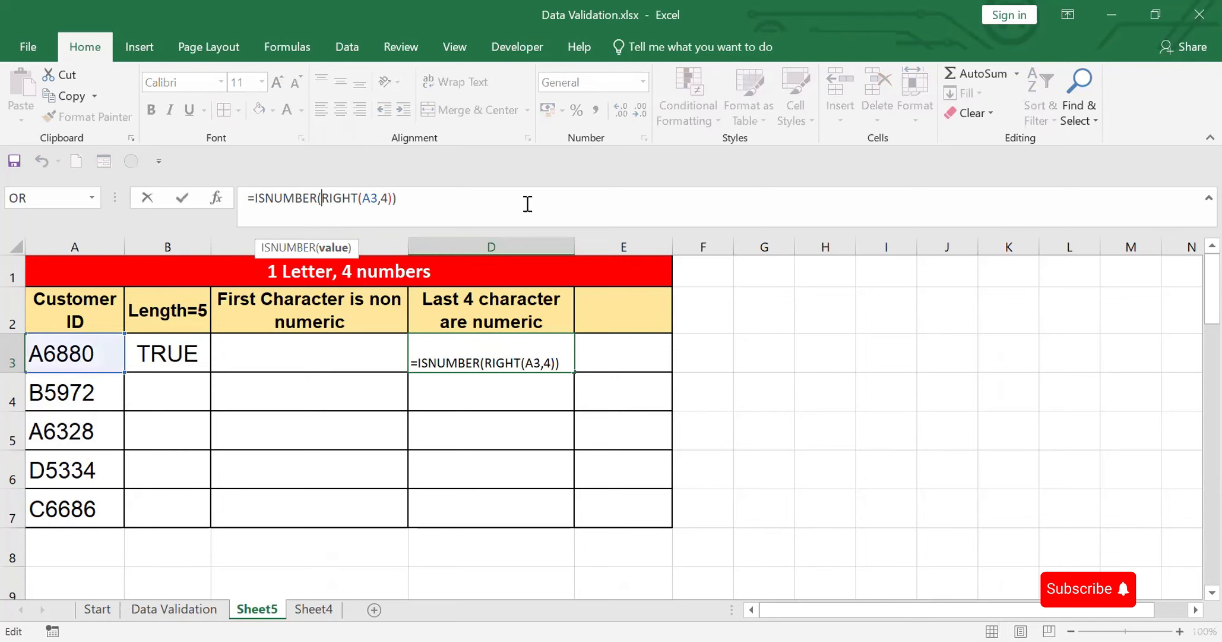
type("value")
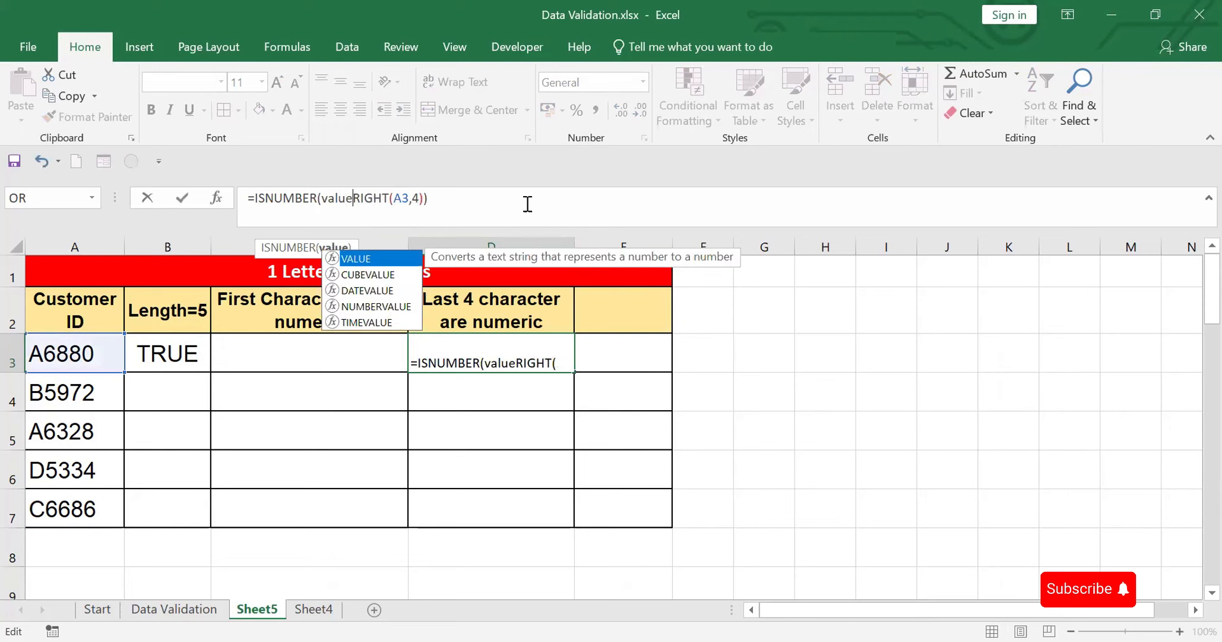
type("(")
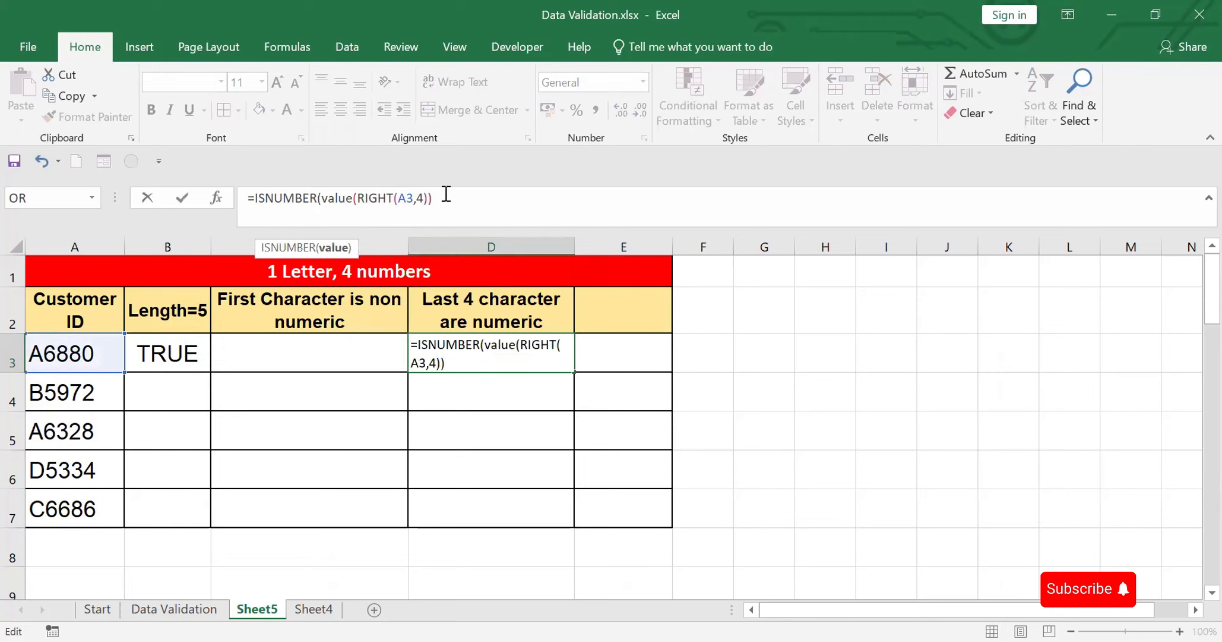
type(")")
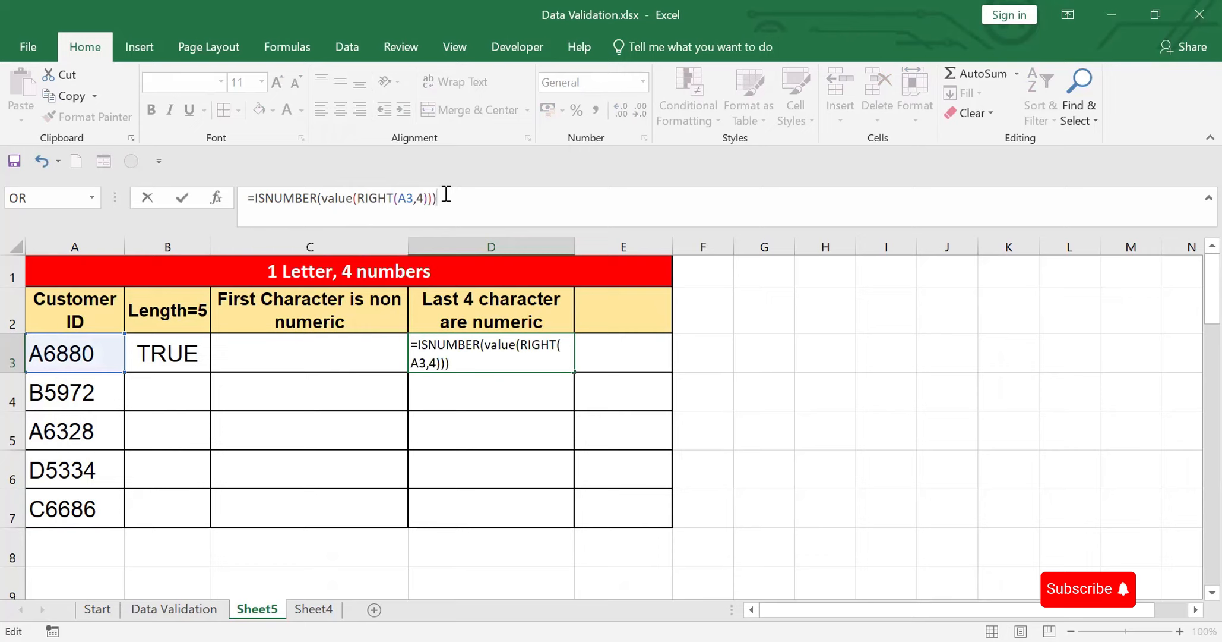
key("Return")
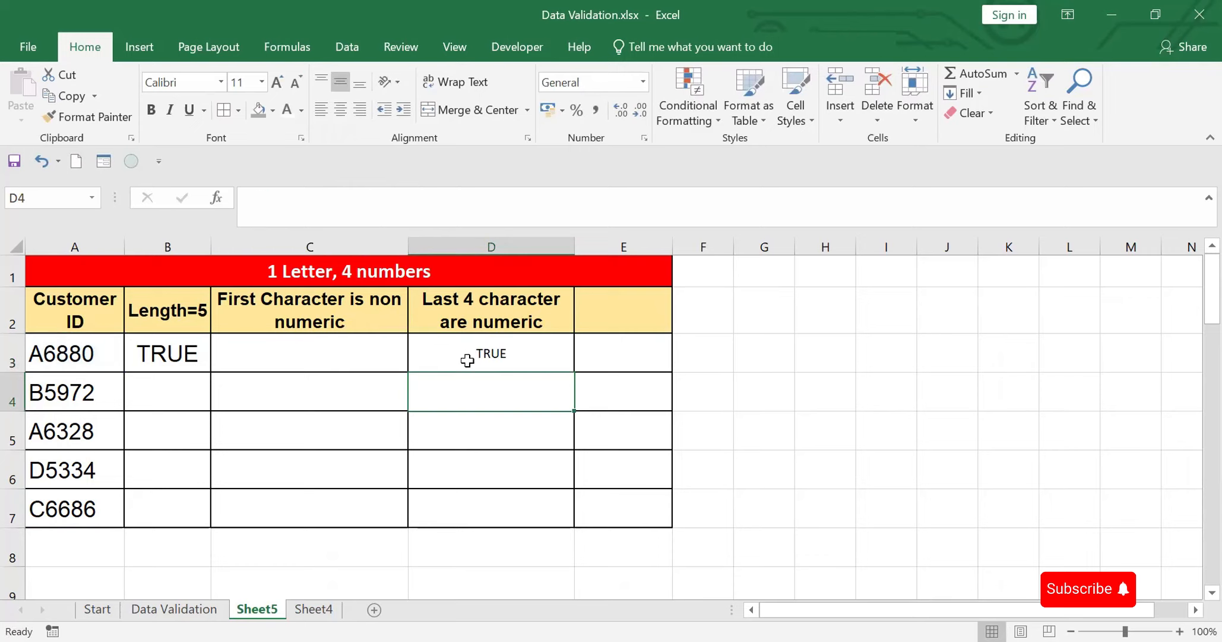
Step: Append the letter h to the customer ID in A3 to test the numeric check in D3
left_click(503, 355)
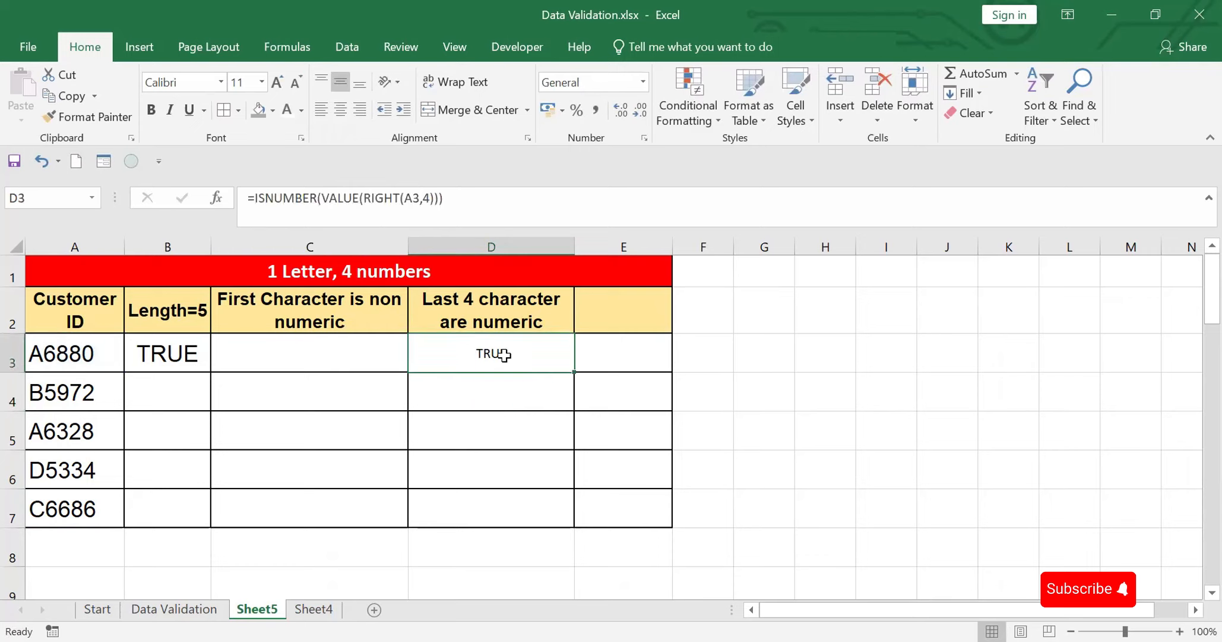
left_click(71, 355)
left_click(308, 201)
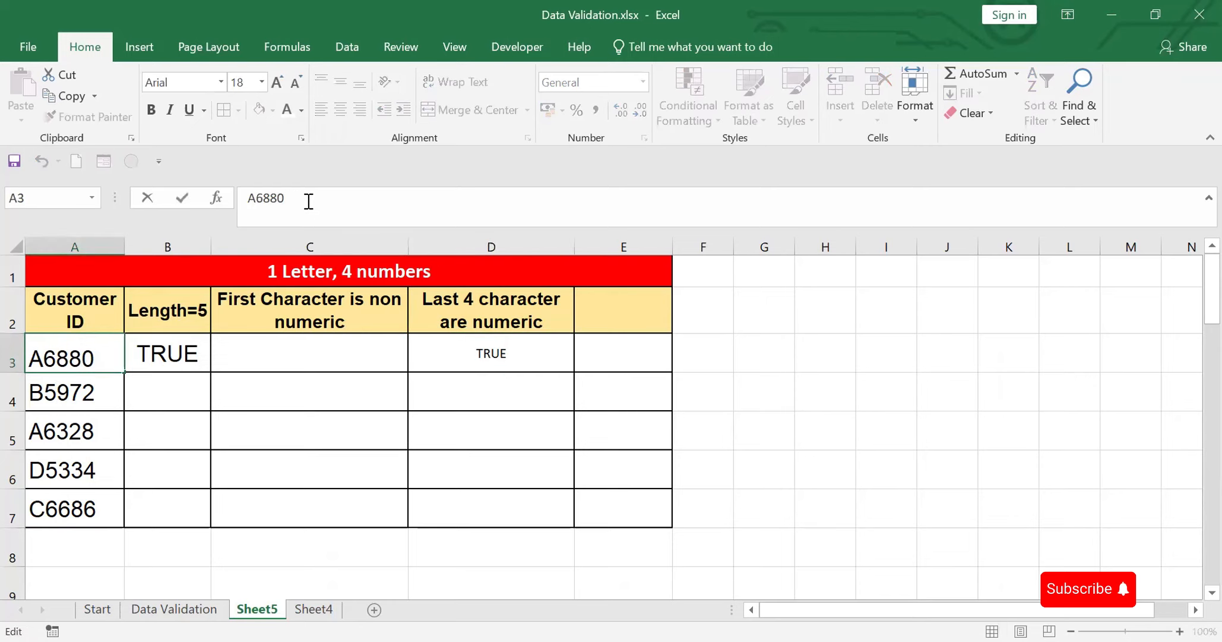
type("h")
left_click(771, 438)
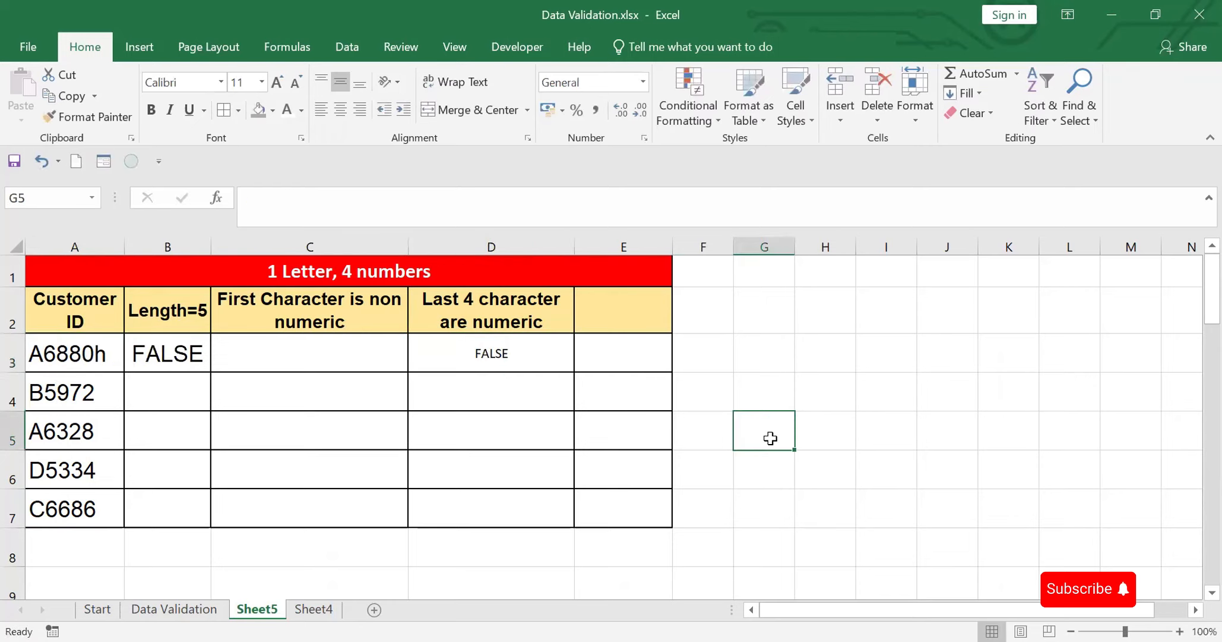
Step: Replace the last two characters of the customer ID in A3 with g to test a five-character ID ending in a letter
left_click(89, 352)
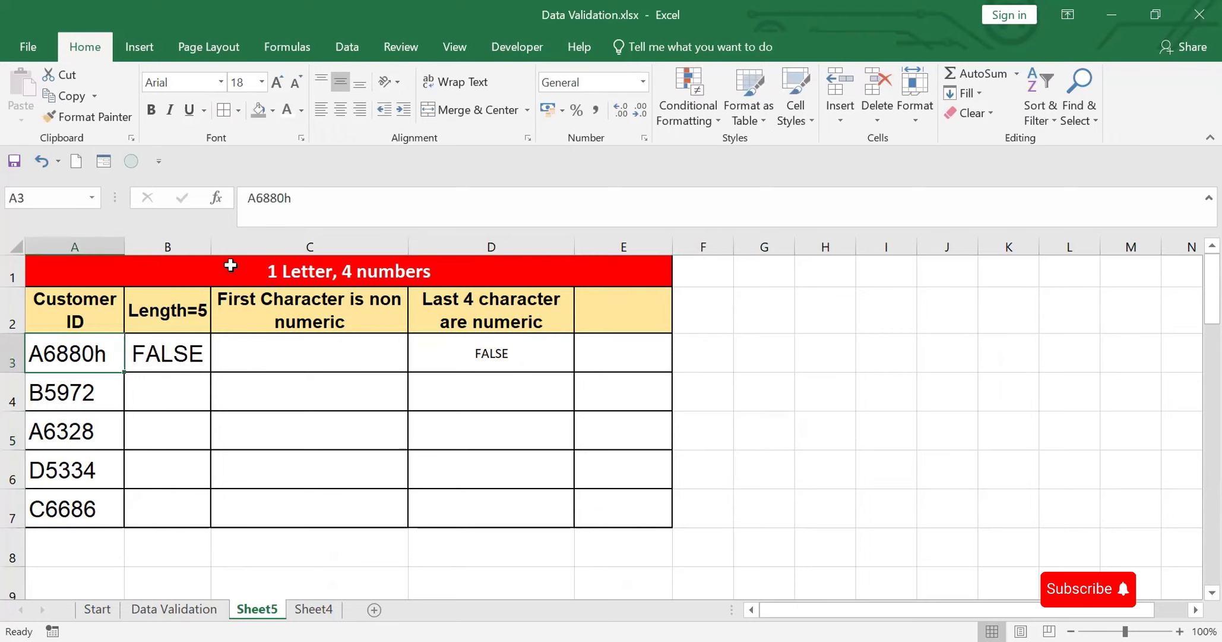
left_click(301, 191)
key("BackSpace")
key("BackSpace")
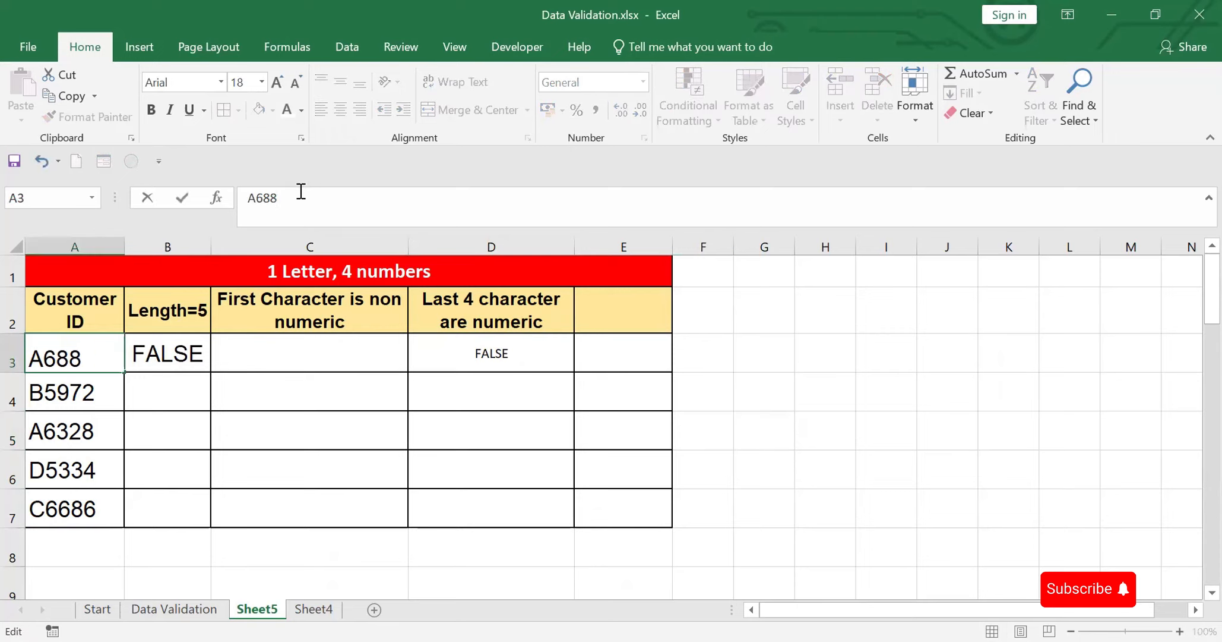
type("g")
left_click(850, 395)
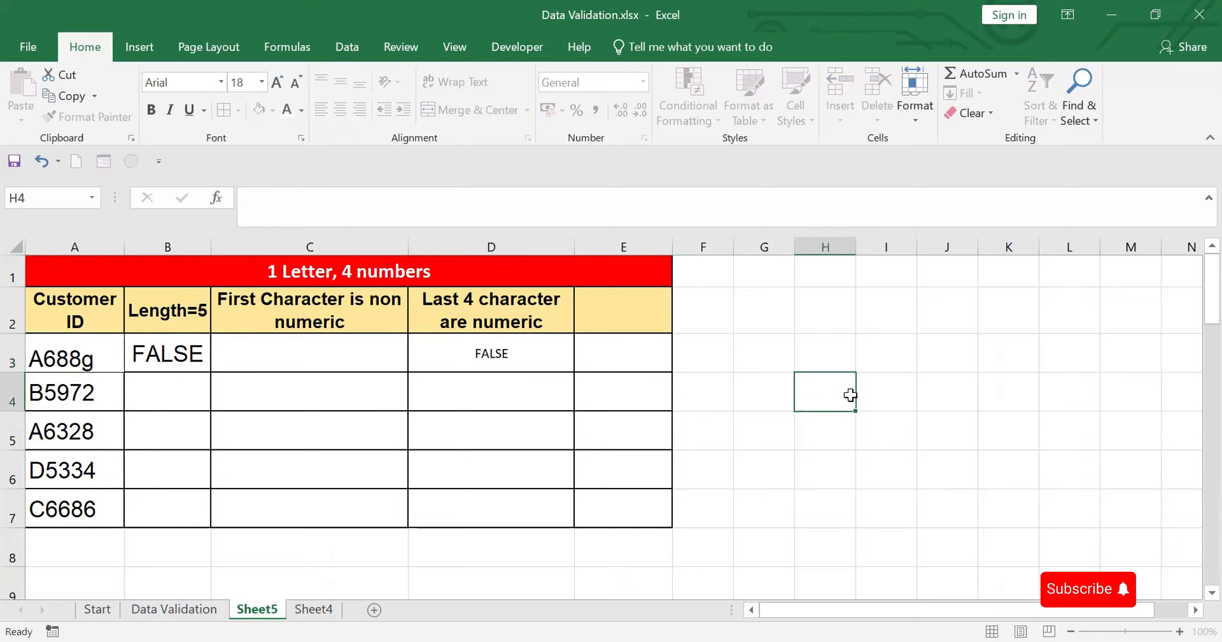
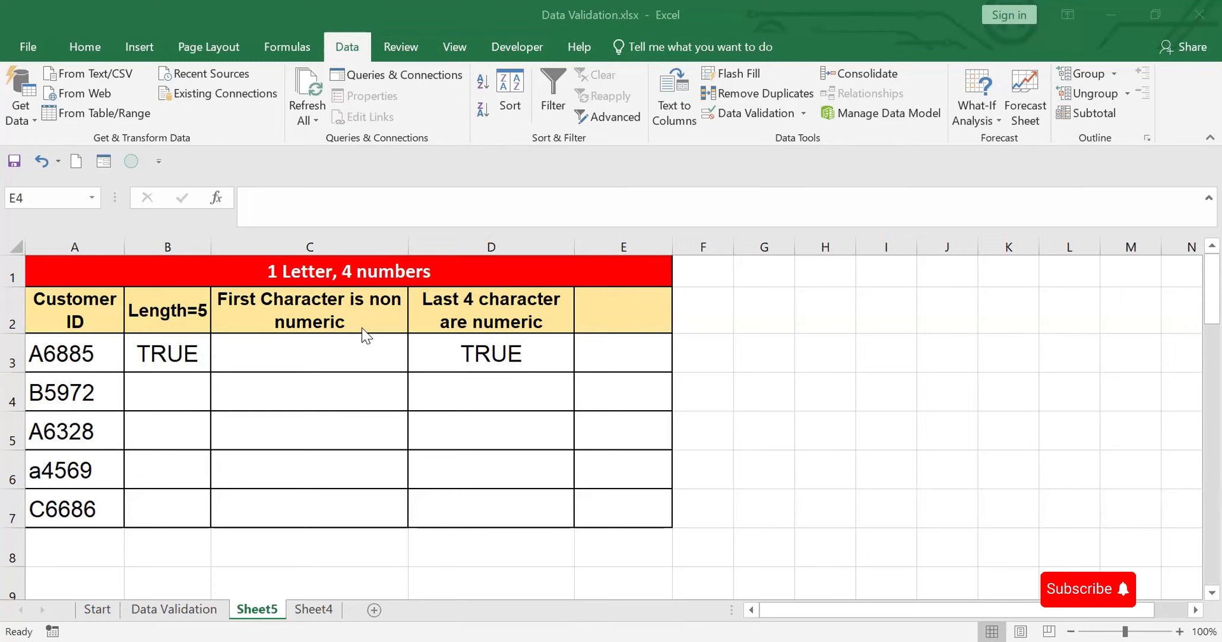
Step: Enter the formula =LEFT(A3,1) in C3 to extract the first character of the customer ID
left_click(318, 352)
type("=")
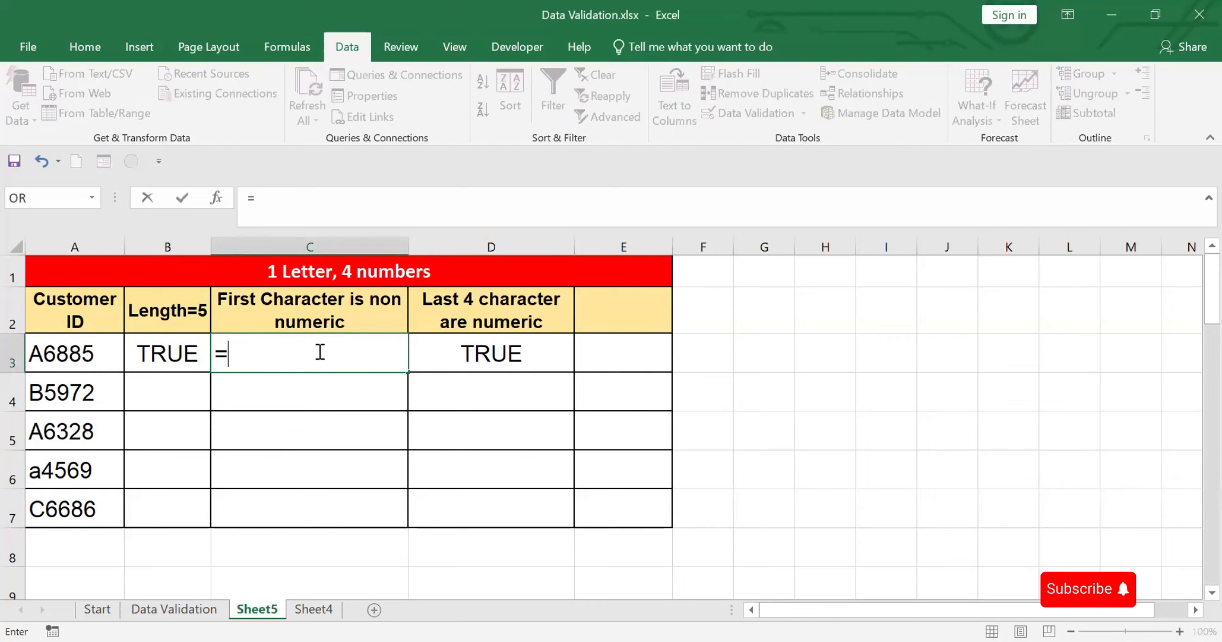
type("left")
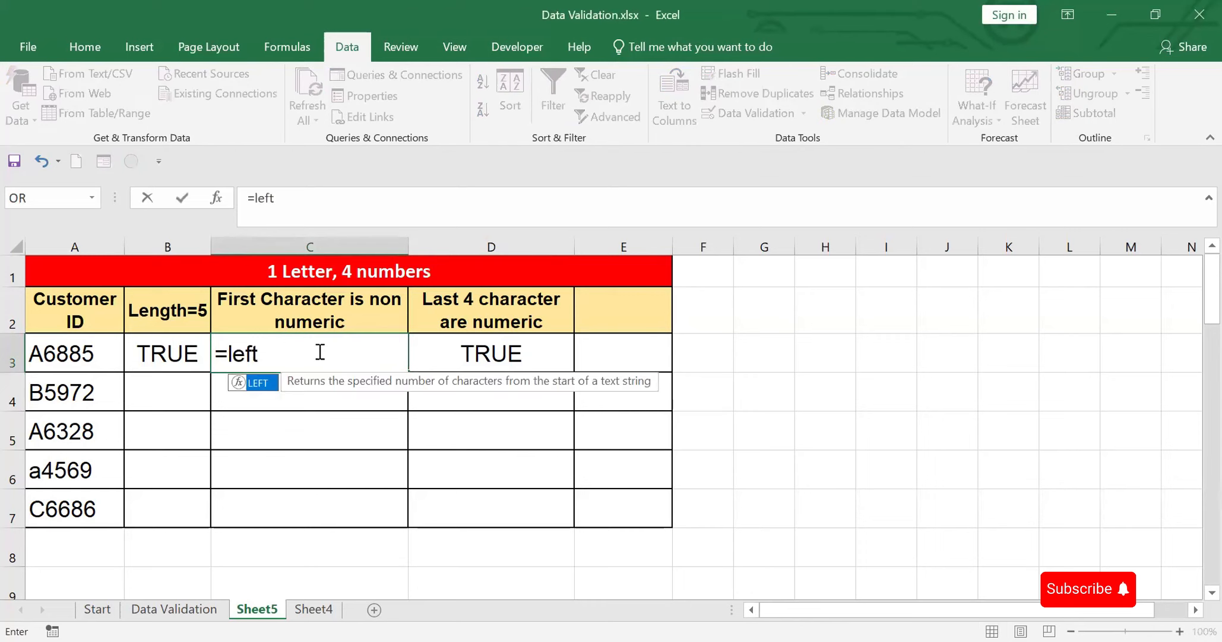
type("(")
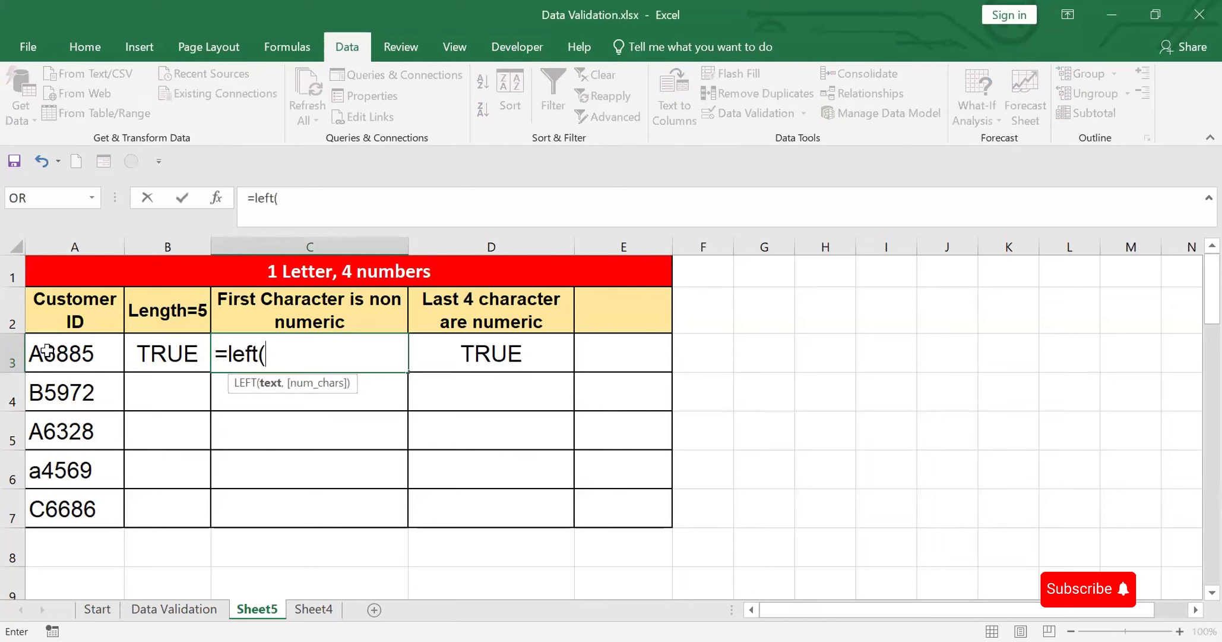
left_click(47, 350)
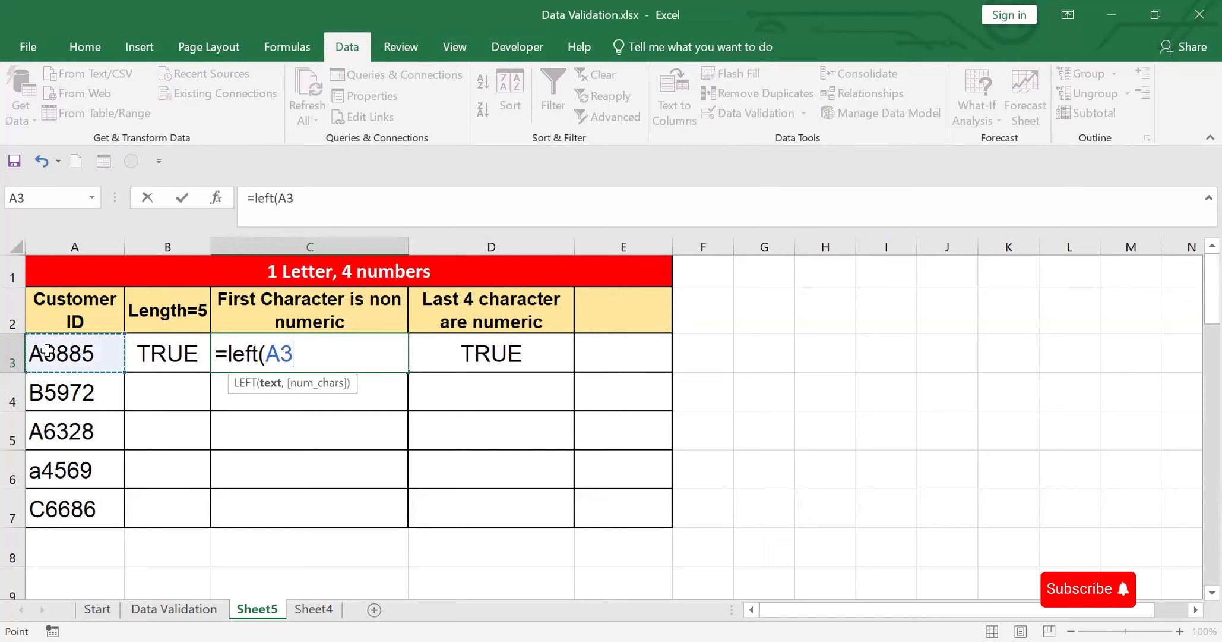
type(",1)")
key("Return")
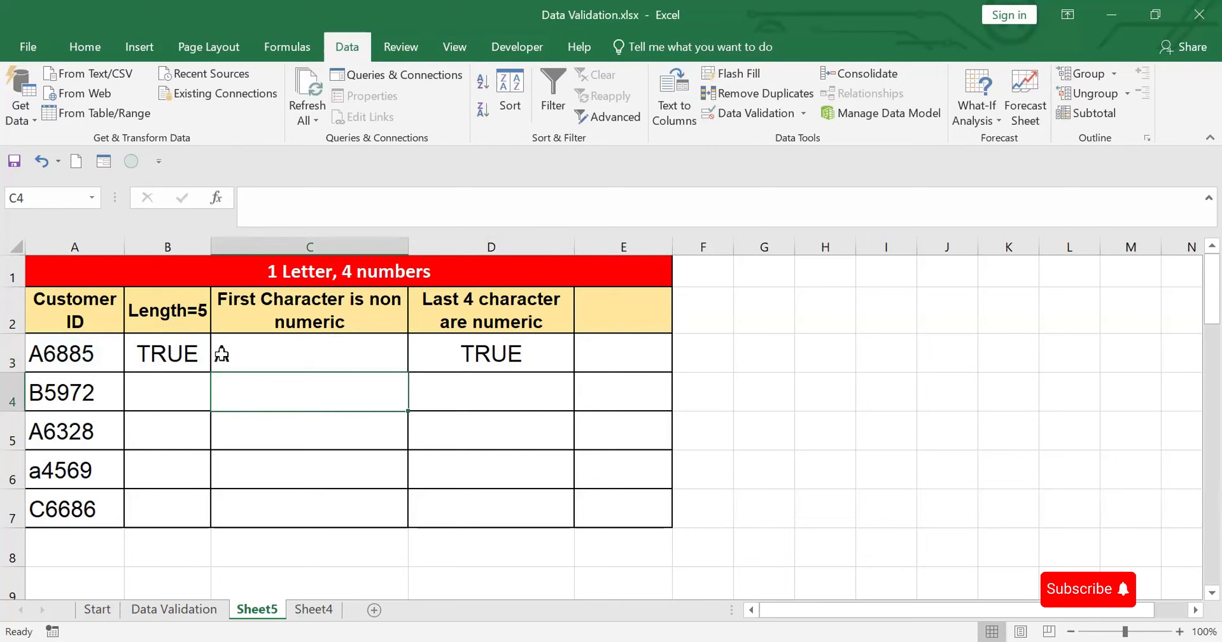
Step: Wrap the LEFT formula in C3 in VALUE and ISNUMBER so it reads =ISNUMBER(VALUE(LEFT(A3,1)))
left_click(221, 354)
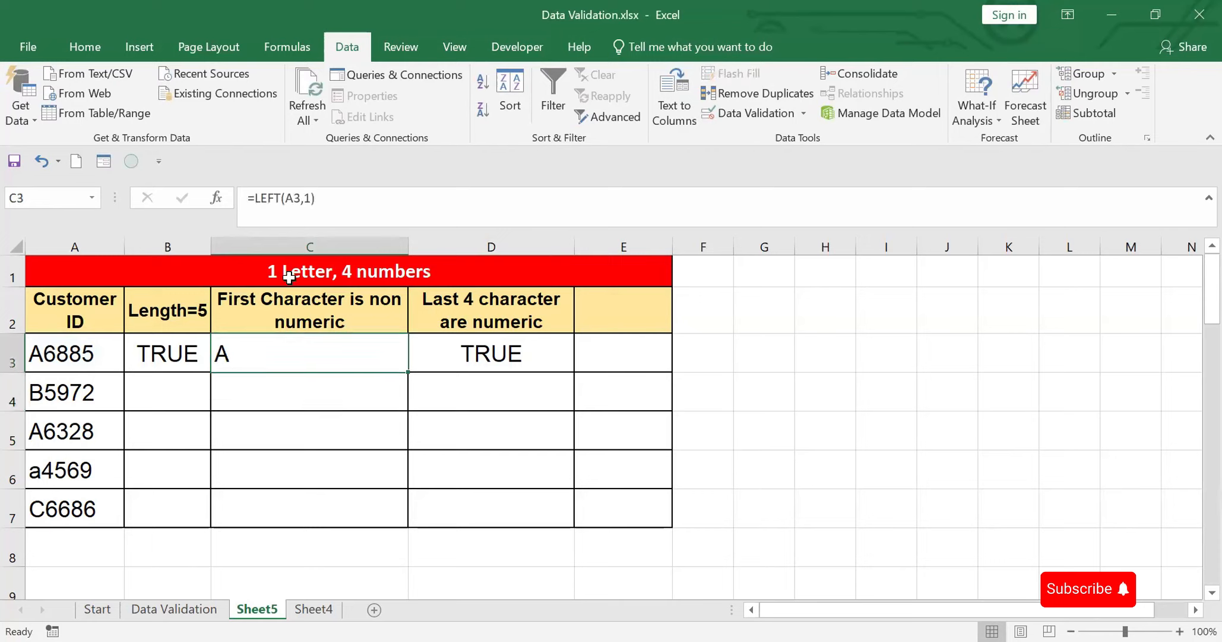
left_click(255, 198)
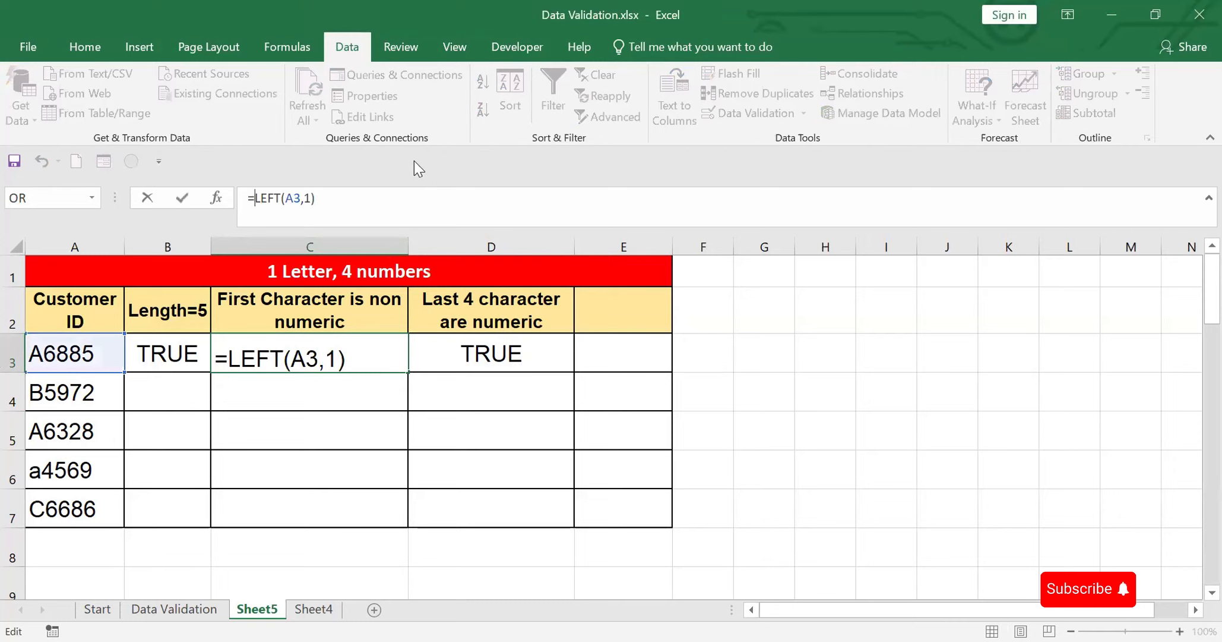
type("v")
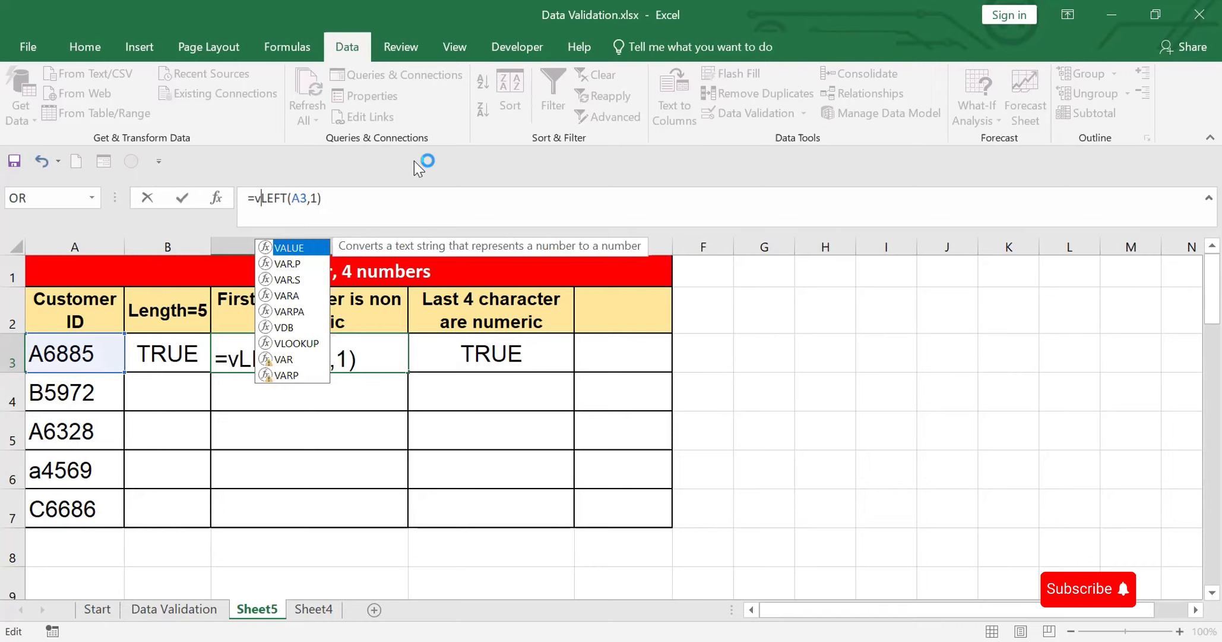
type("alue")
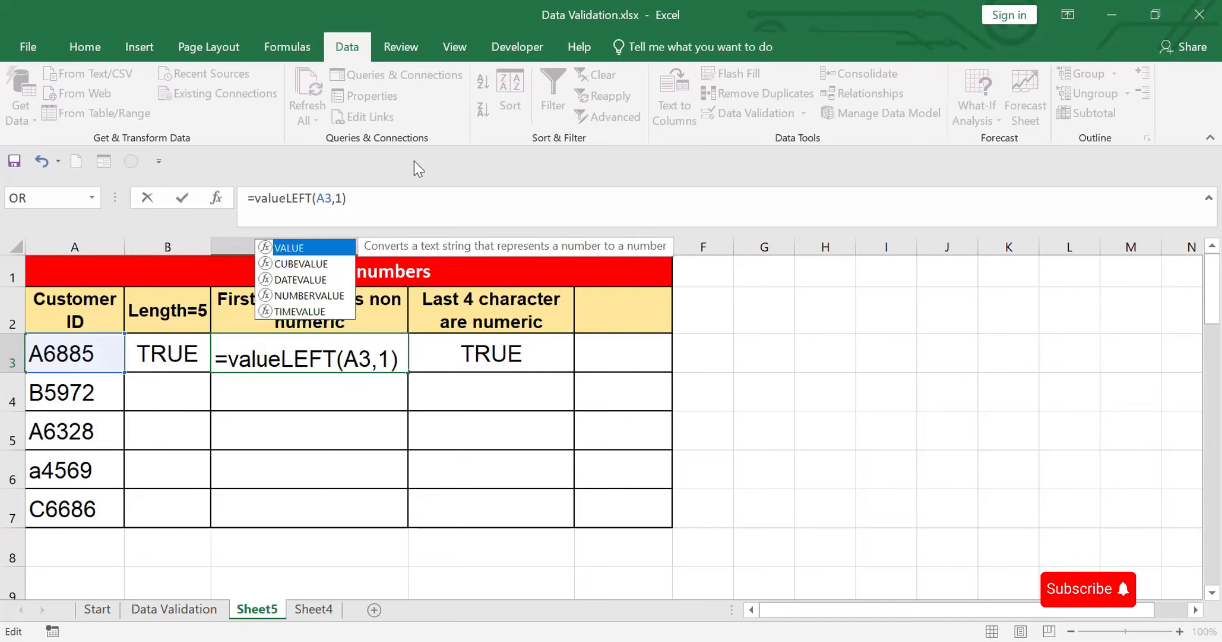
type("(")
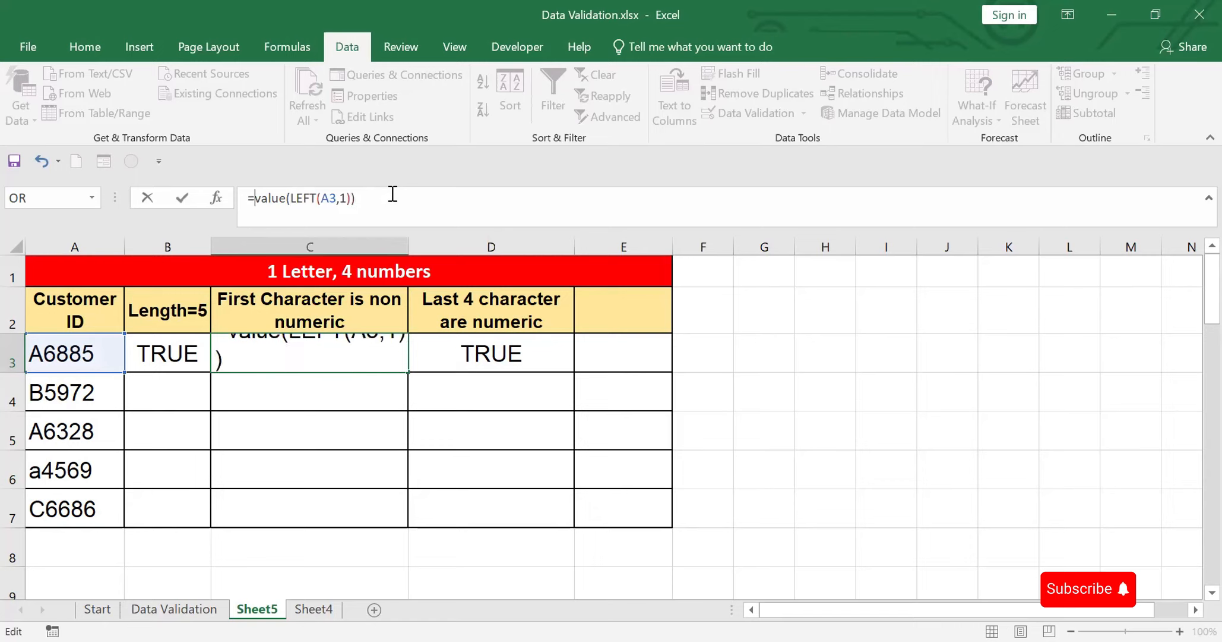
type("is")
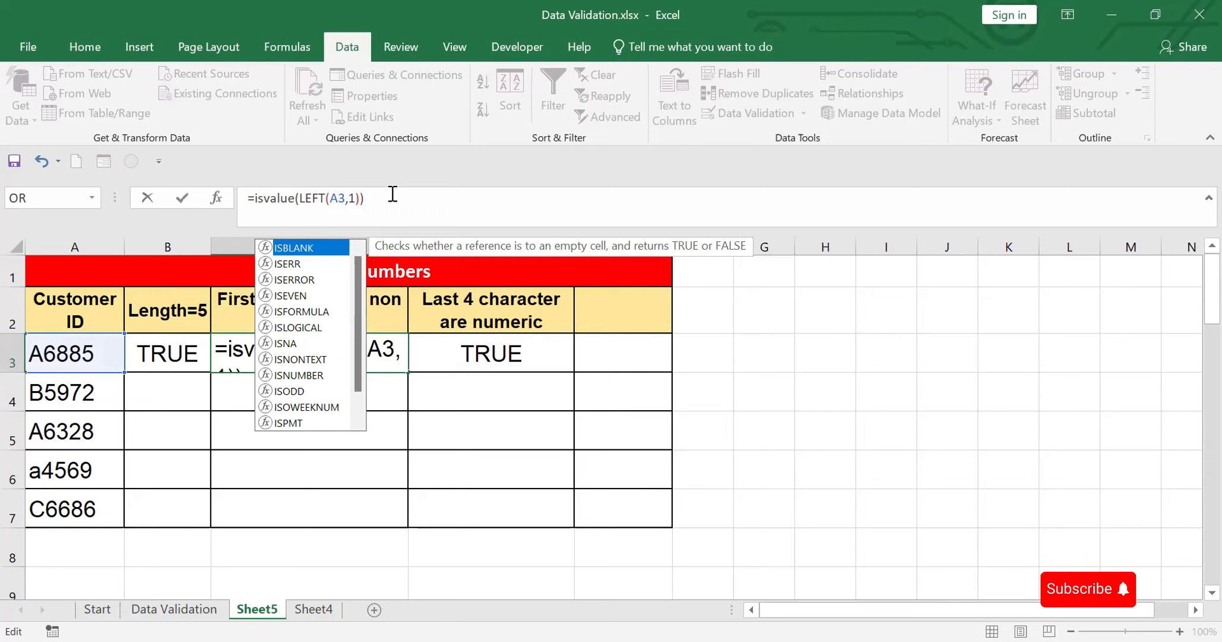
type("nu")
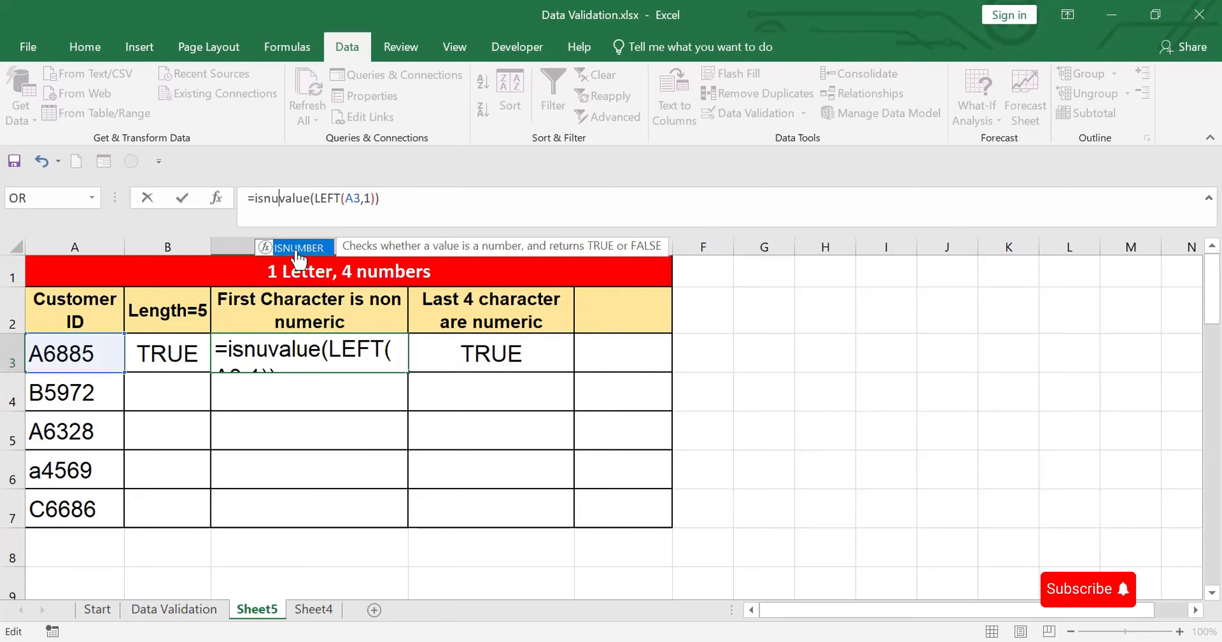
key("Tab")
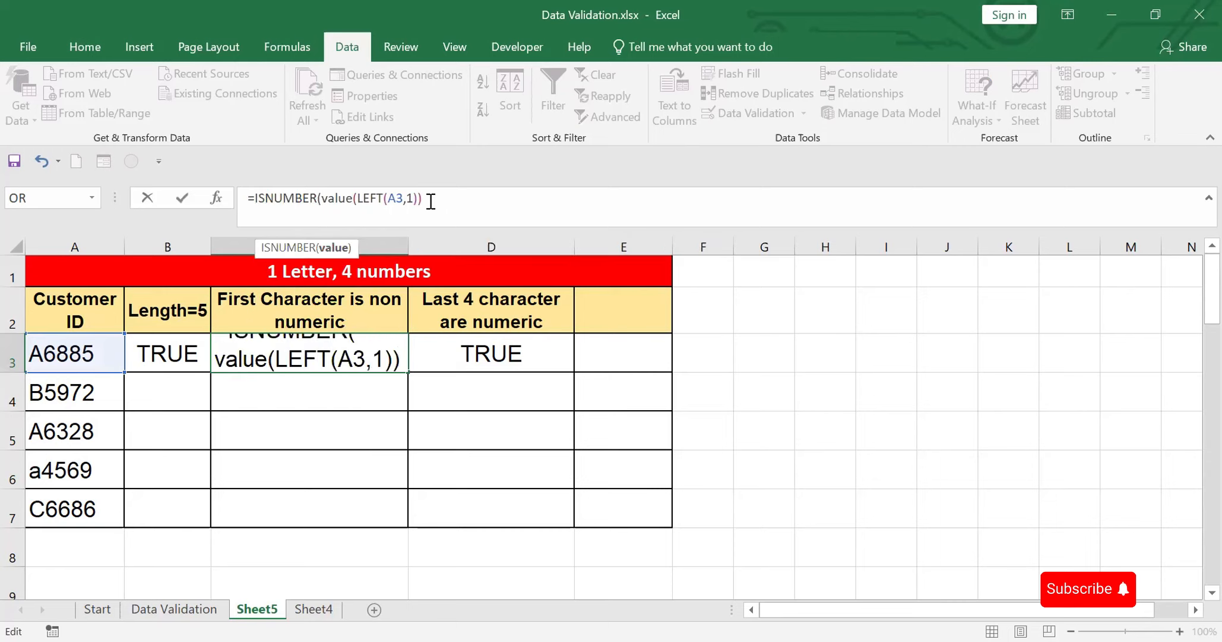
type(")")
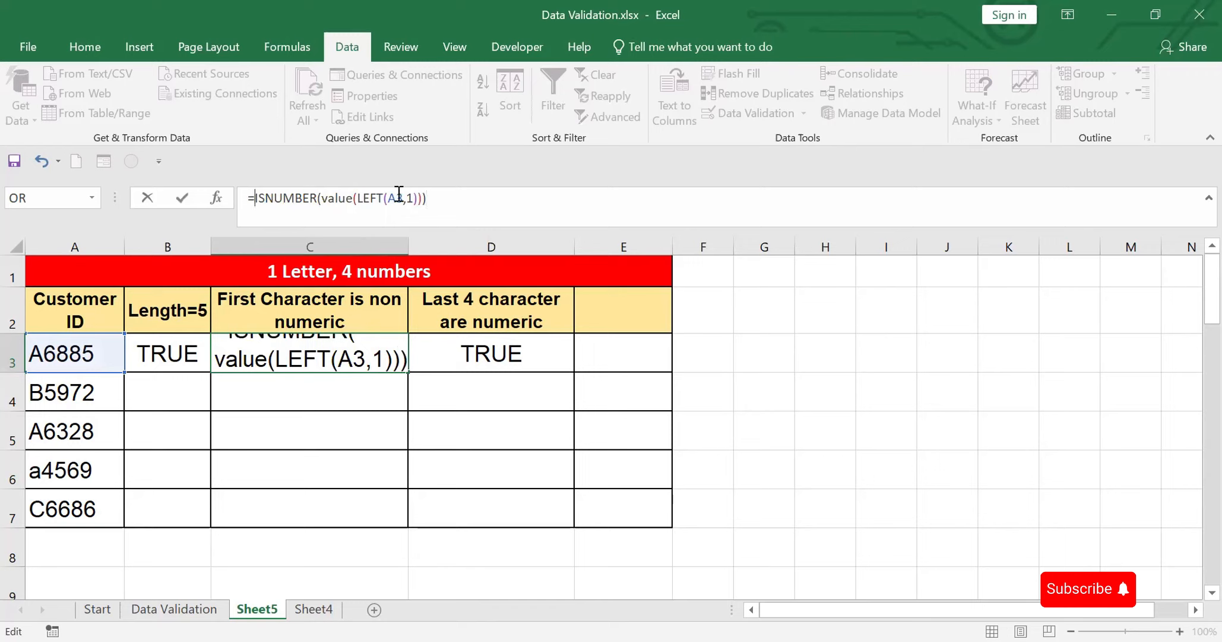
Step: Enclose the ISNUMBER test in C3 in NOT so it checks for a non-numeric first character
type("n")
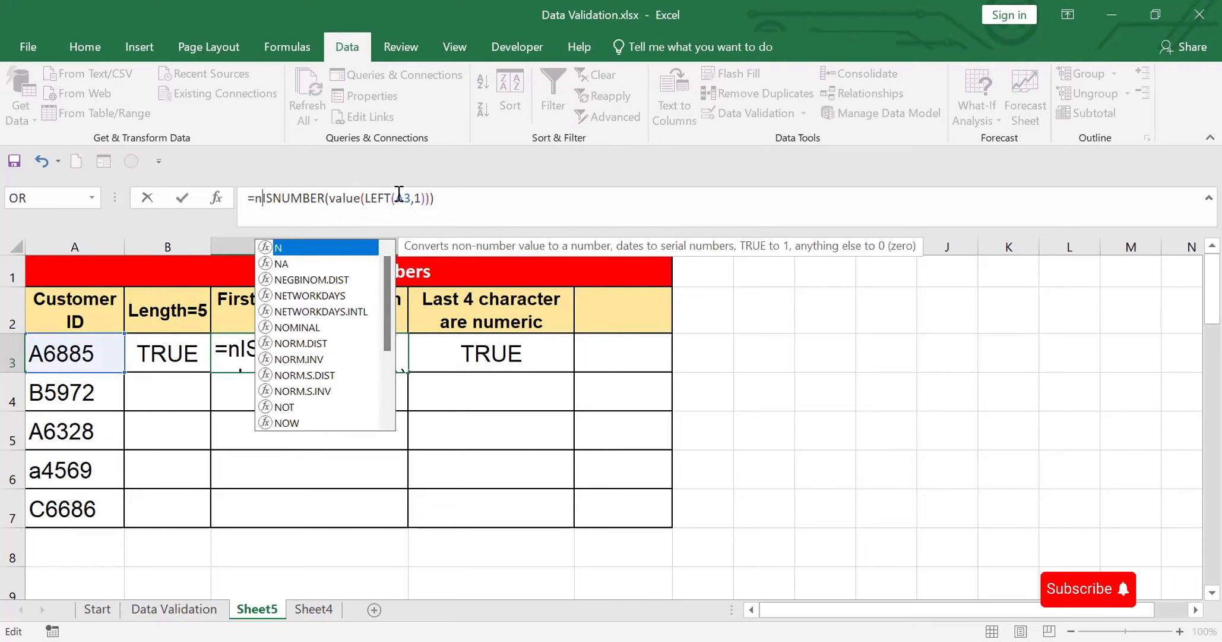
type("ot")
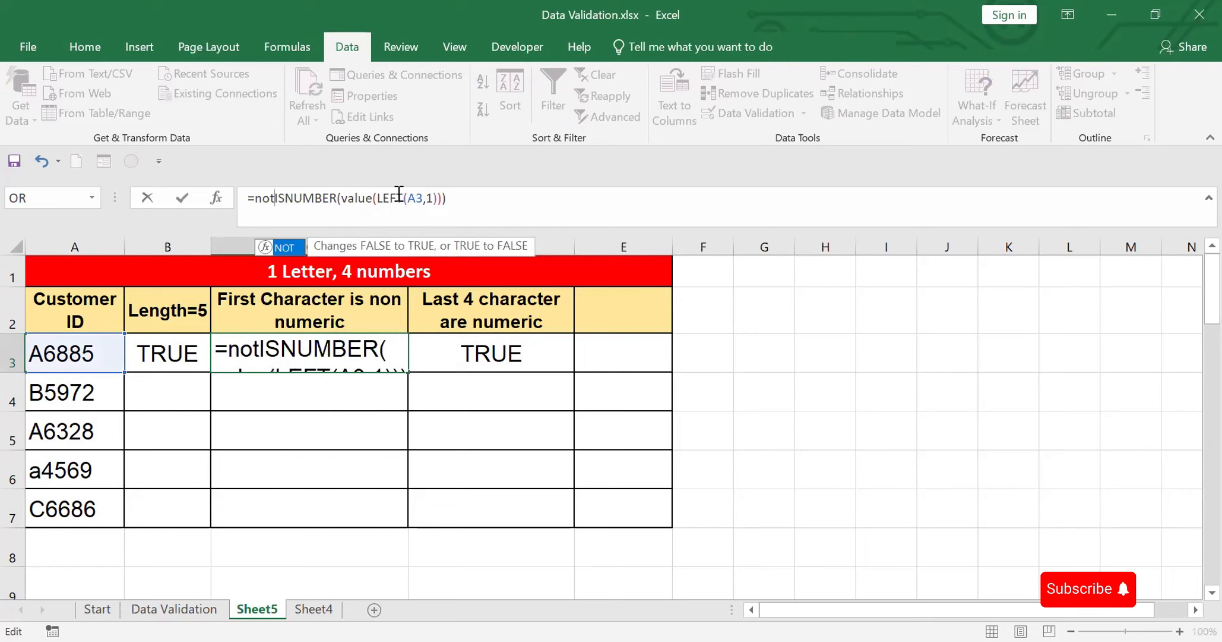
type("(")
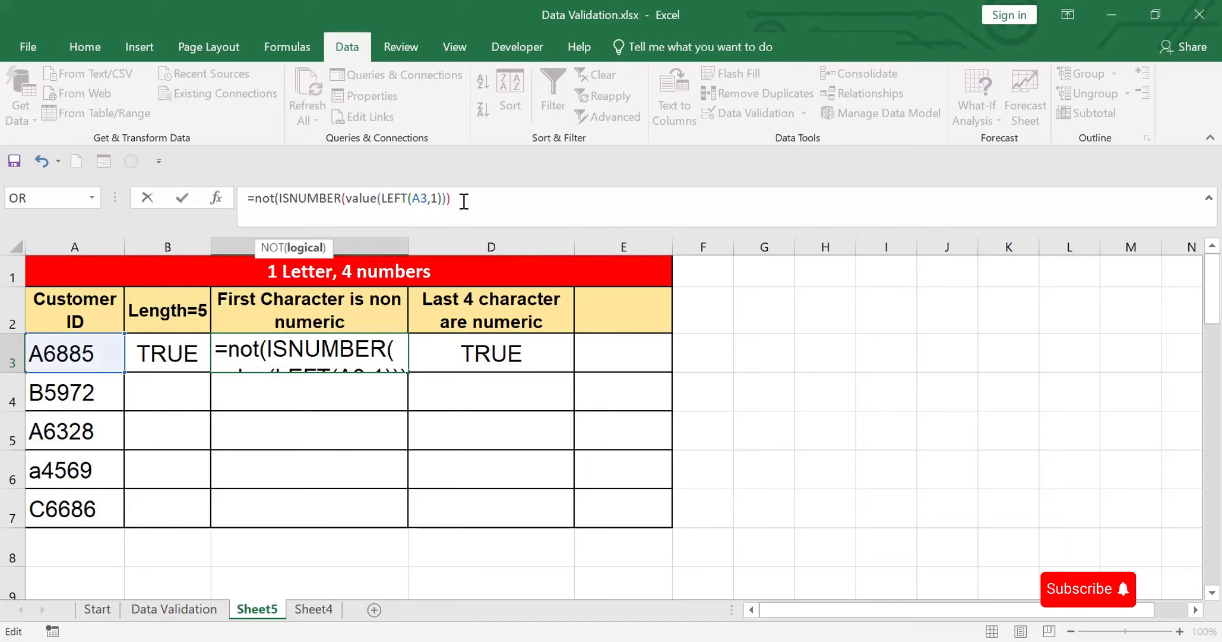
Step: Complete the formula =NOT(ISNUMBER(VALUE(LEFT(A3,1)))) in cell C3
type(")")
key("Return")
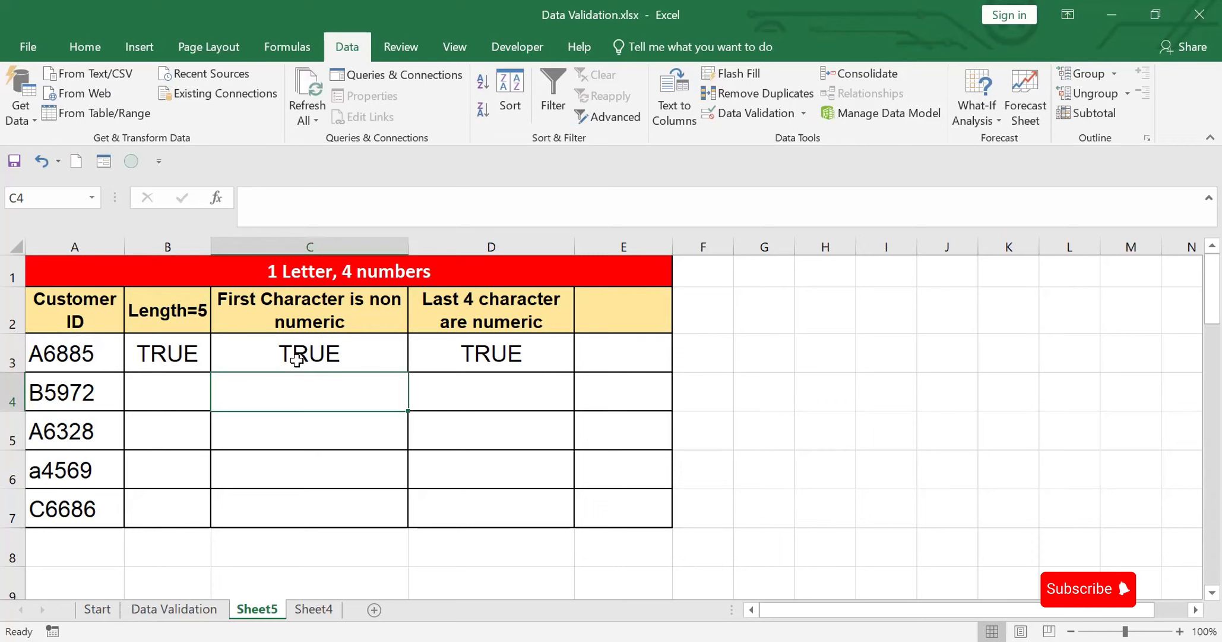
Step: Replace the first letter of the customer ID in A3 with the digit 5 to test the checks
left_click(63, 353)
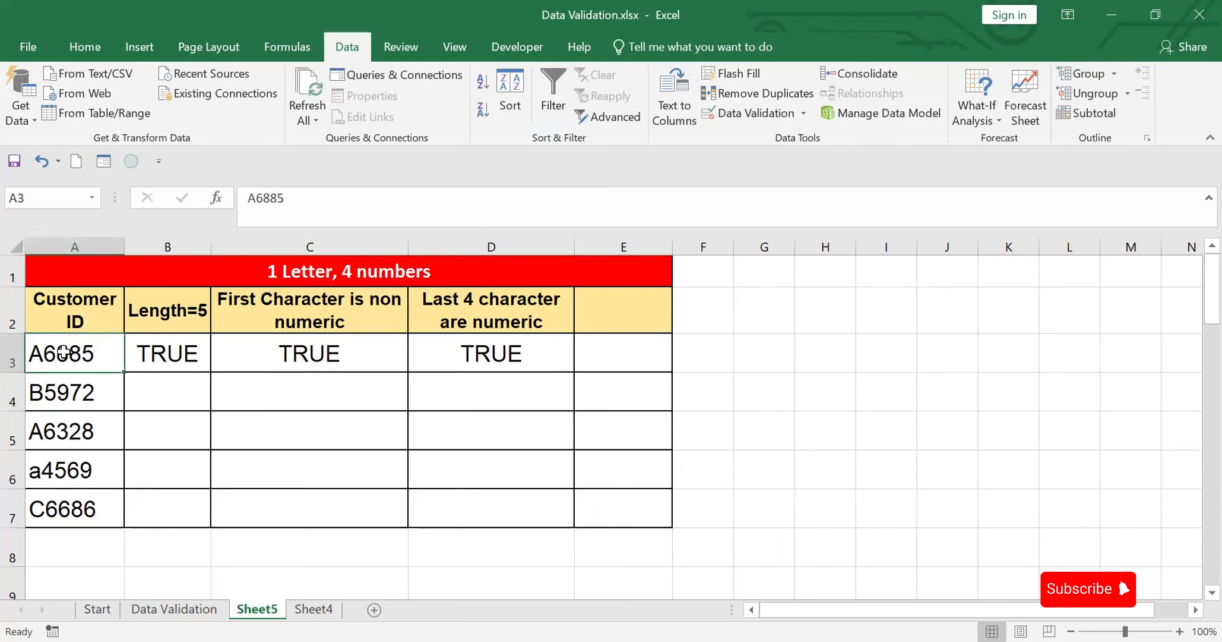
left_click(254, 197)
key("BackSpace")
type("5")
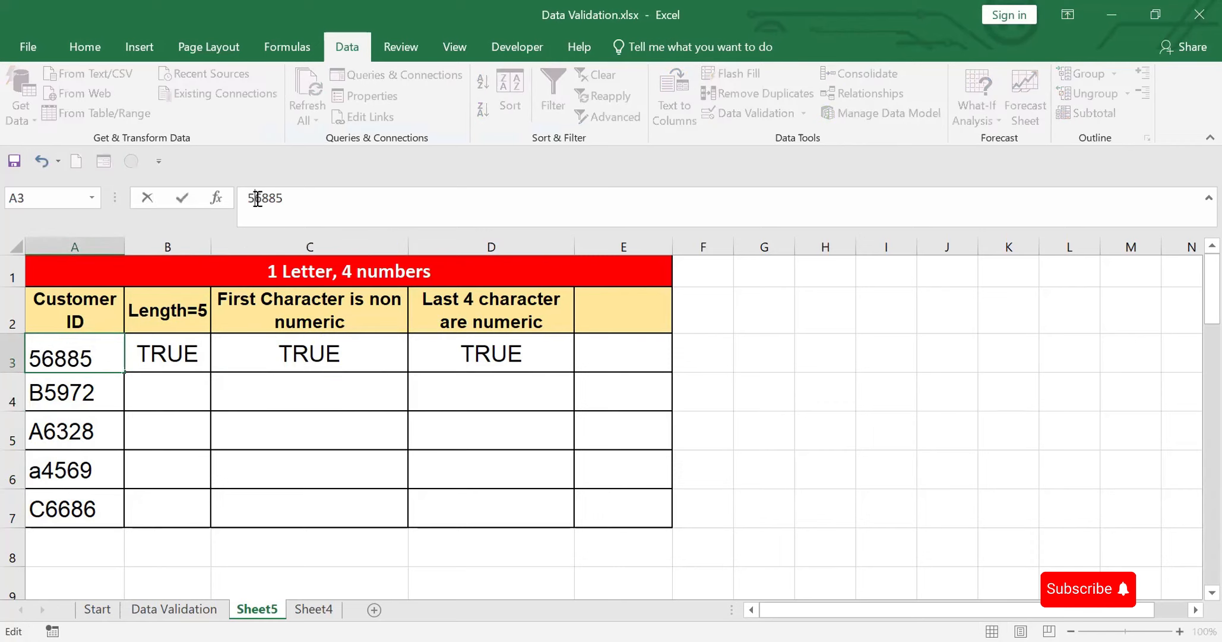
left_click(411, 424)
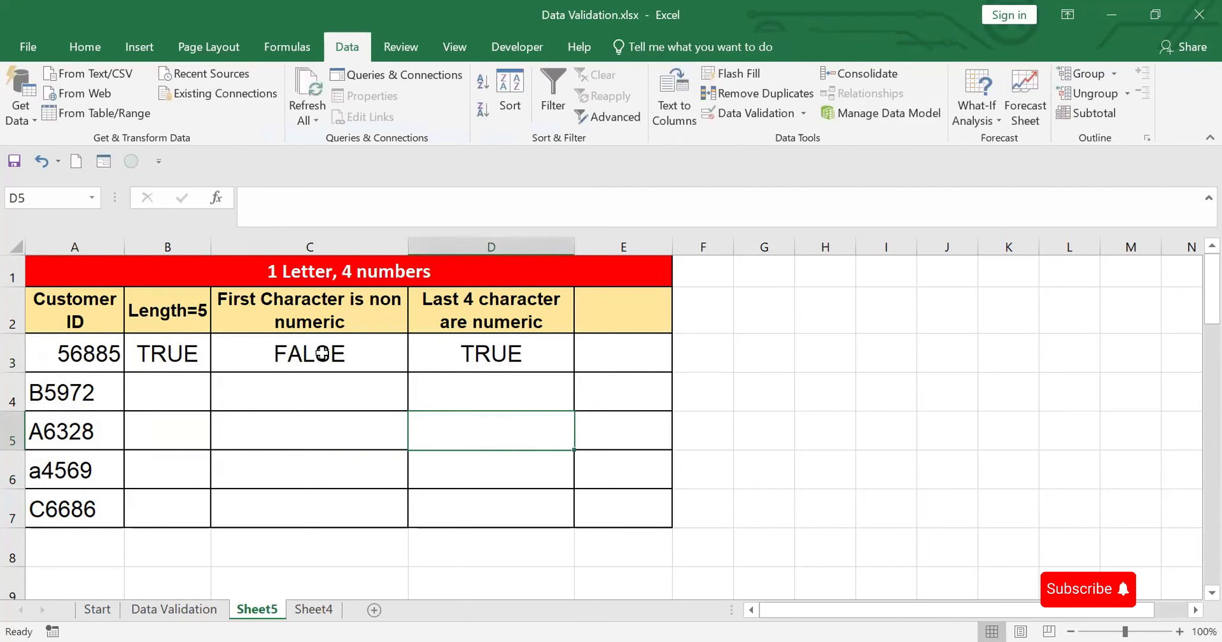
Step: Replace the leading digit of the customer ID in A3 with the letter d
left_click(76, 350)
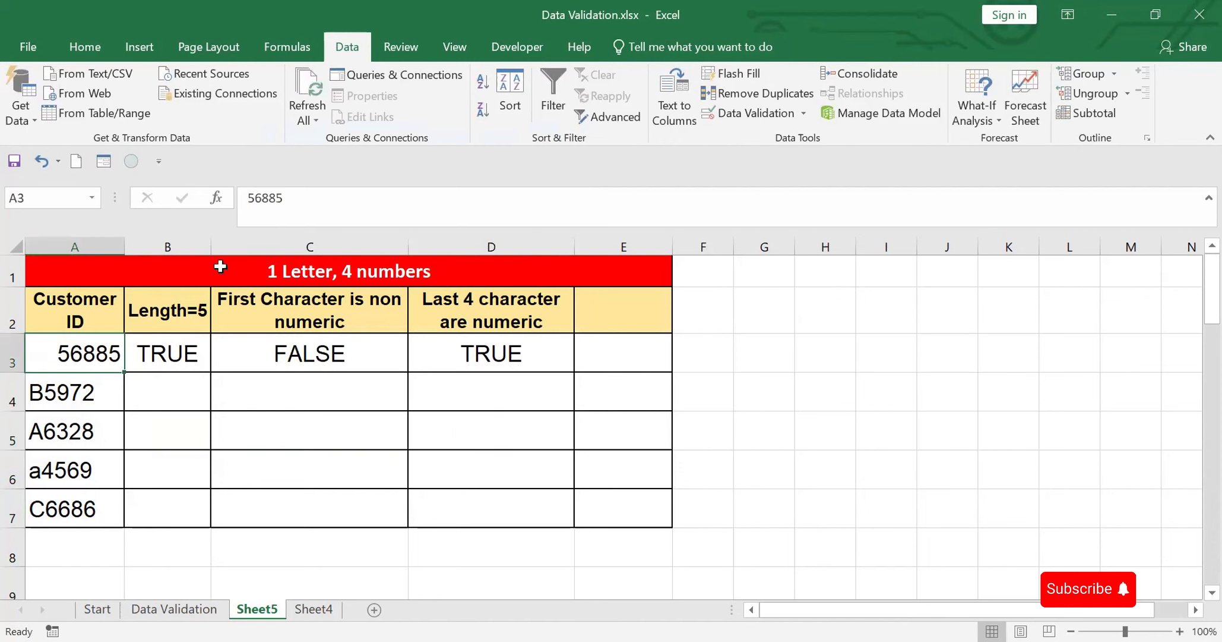
left_click(253, 205)
key("BackSpace")
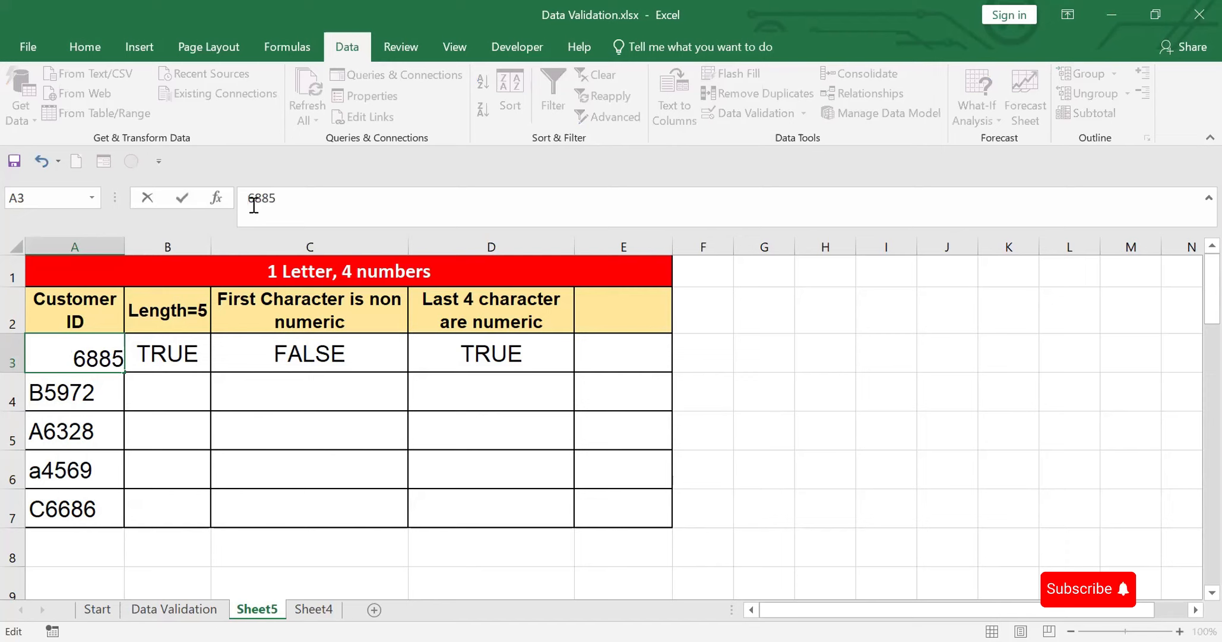
type("d")
left_click(486, 445)
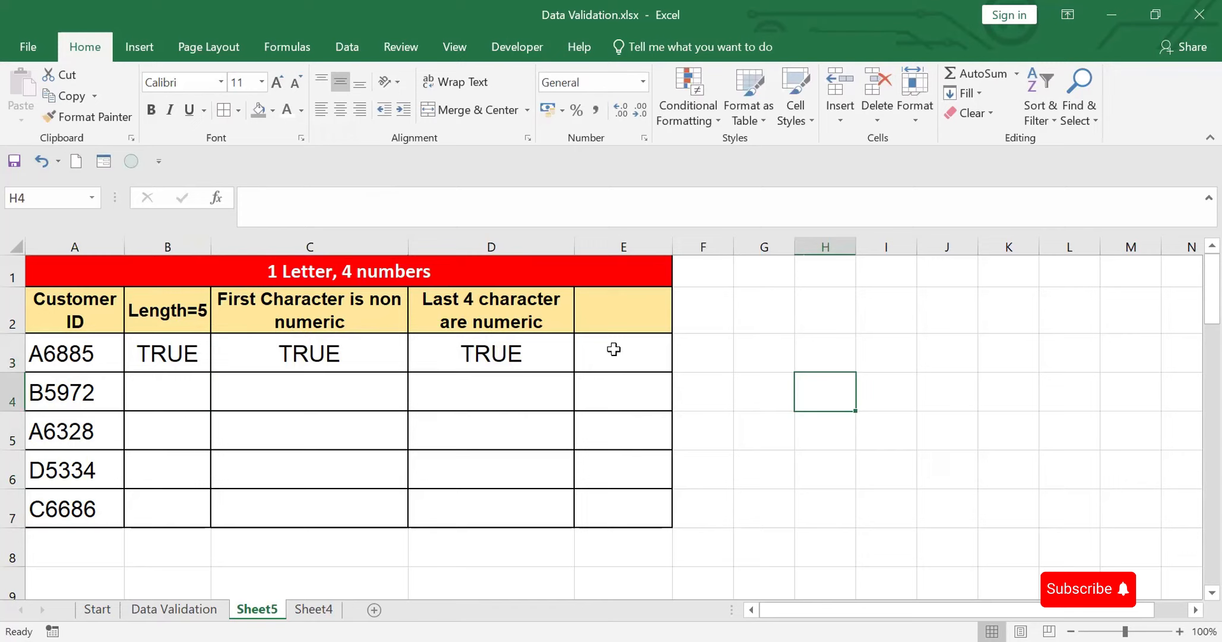
Step: Show the Office Clipboard and copy the expression LEN(A3)=5 from B3, without its leading equals sign, leaving the cell unchanged
left_click(159, 350)
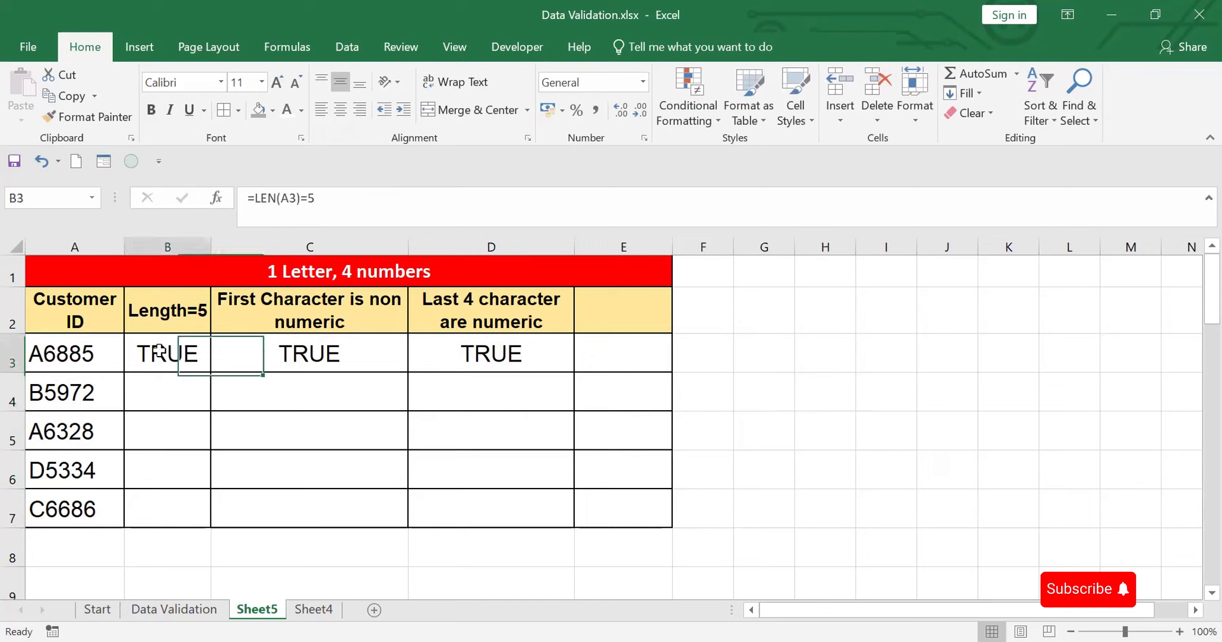
left_click(133, 139)
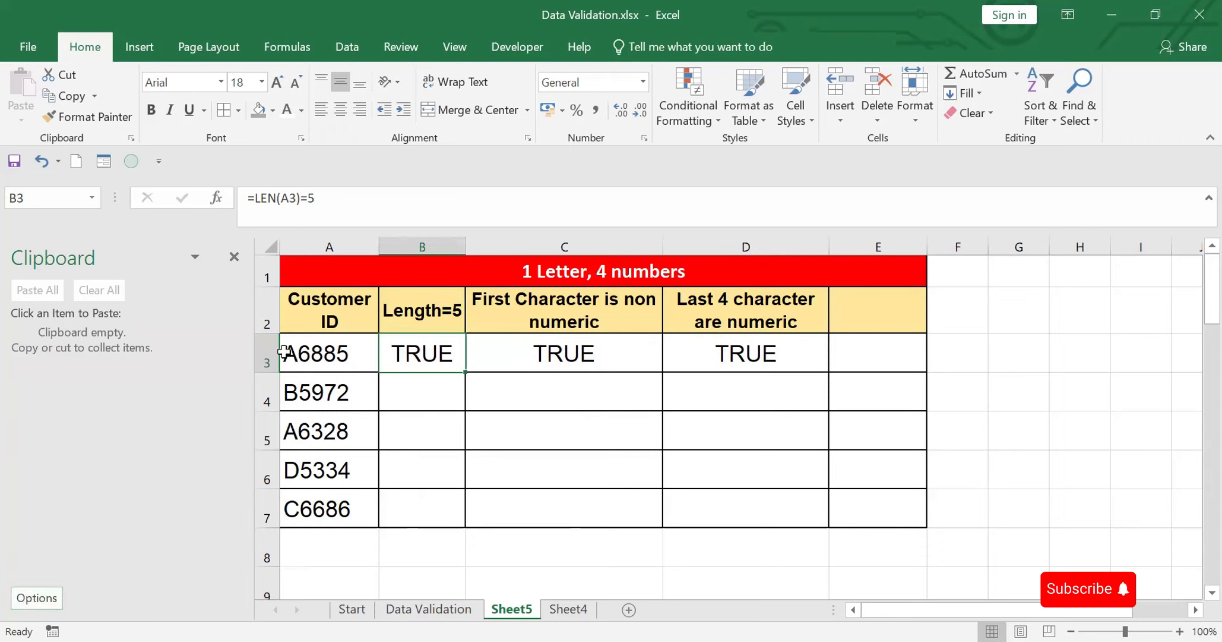
left_click(319, 196)
left_click_drag(320, 196, 257, 196)
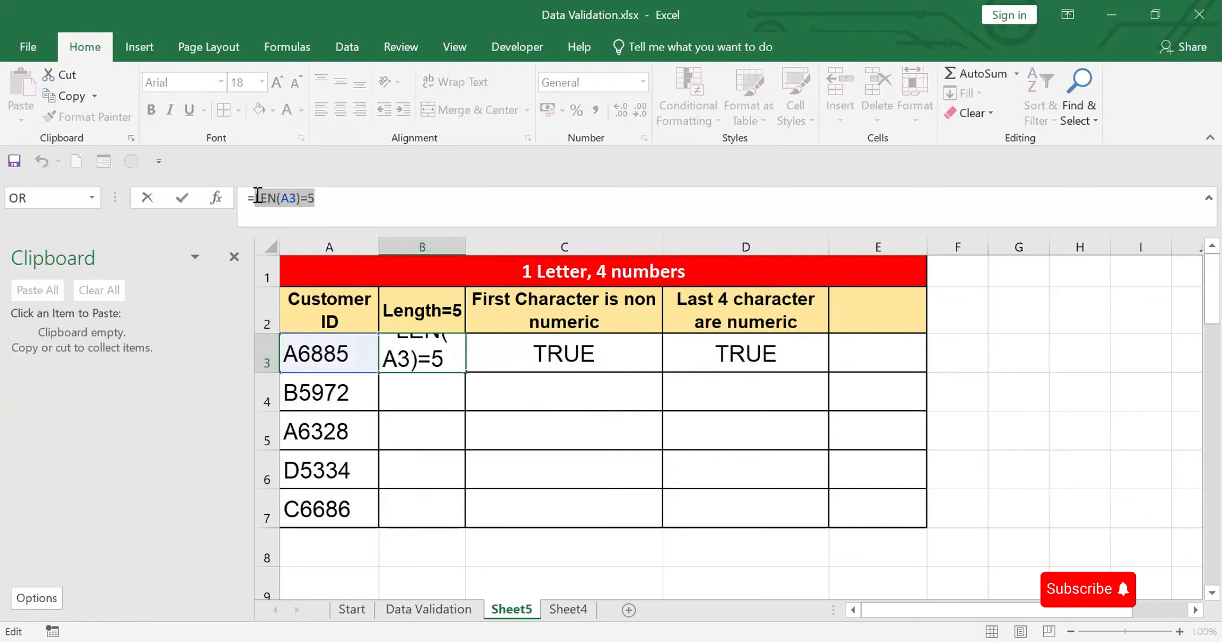
key("ctrl+c")
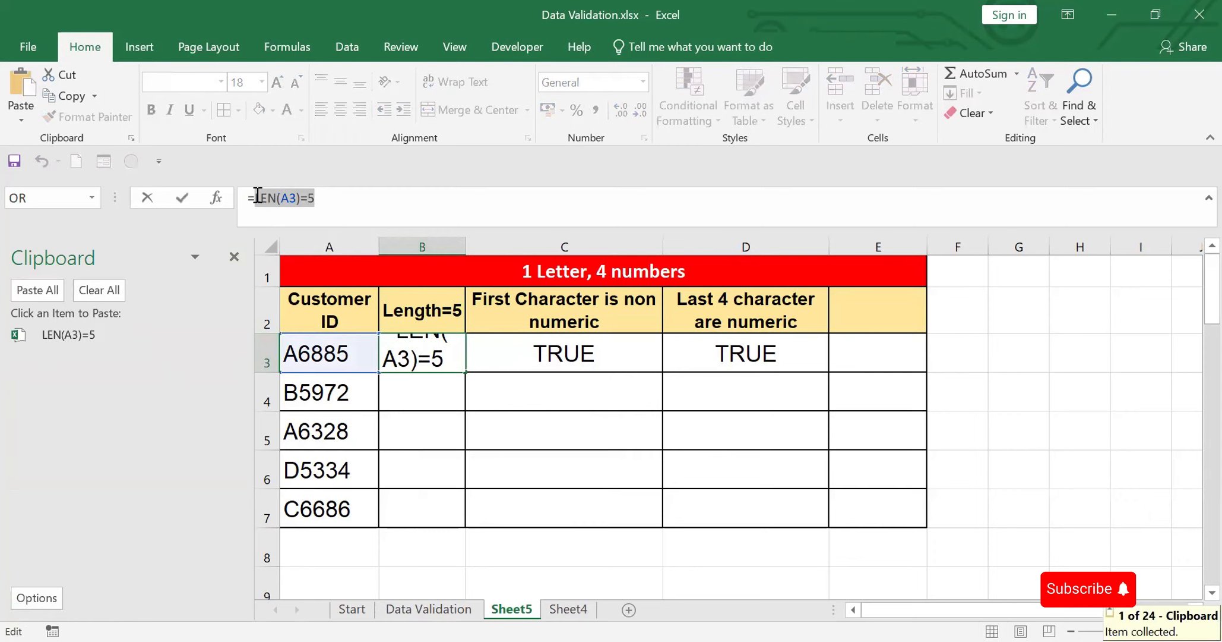
left_click(257, 196)
left_click(542, 355)
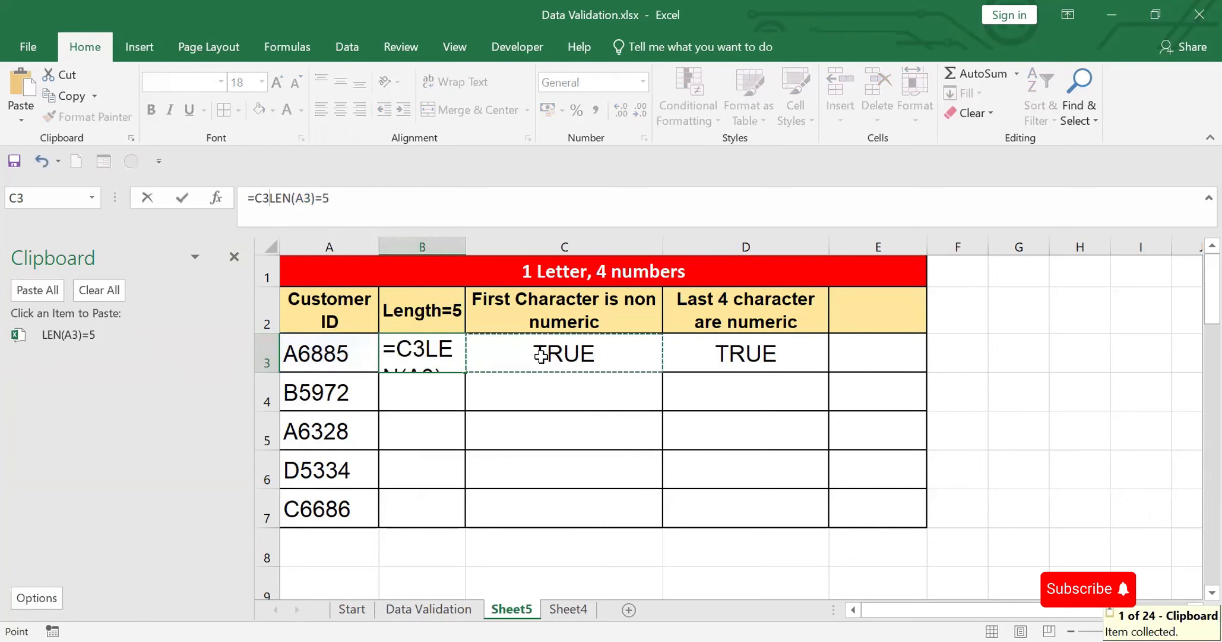
key("Escape")
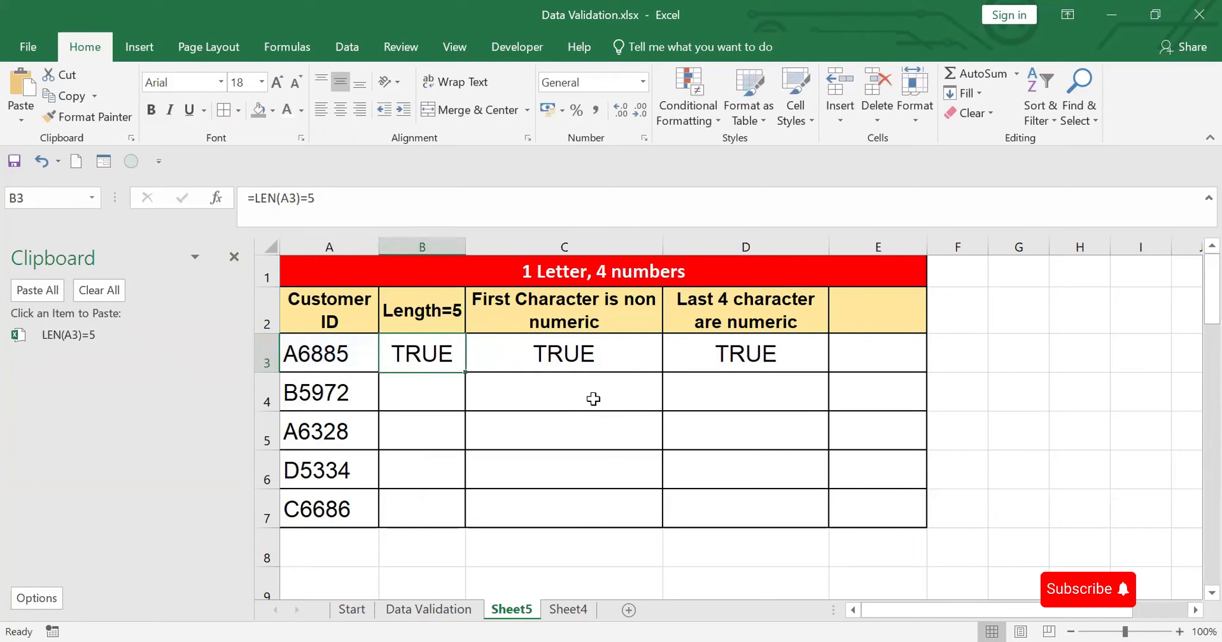
Step: Copy the expression NOT(ISNUMBER(VALUE(LEFT(A3,1)))) from C3, without its leading equals sign
left_click(559, 352)
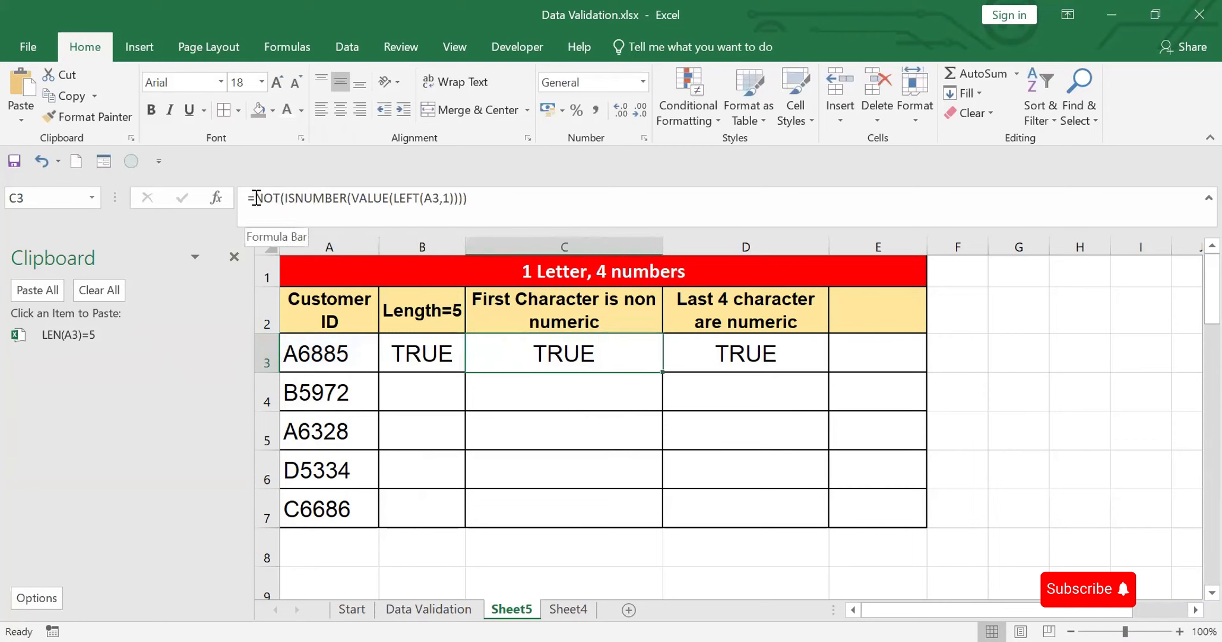
left_click_drag(256, 198, 469, 199)
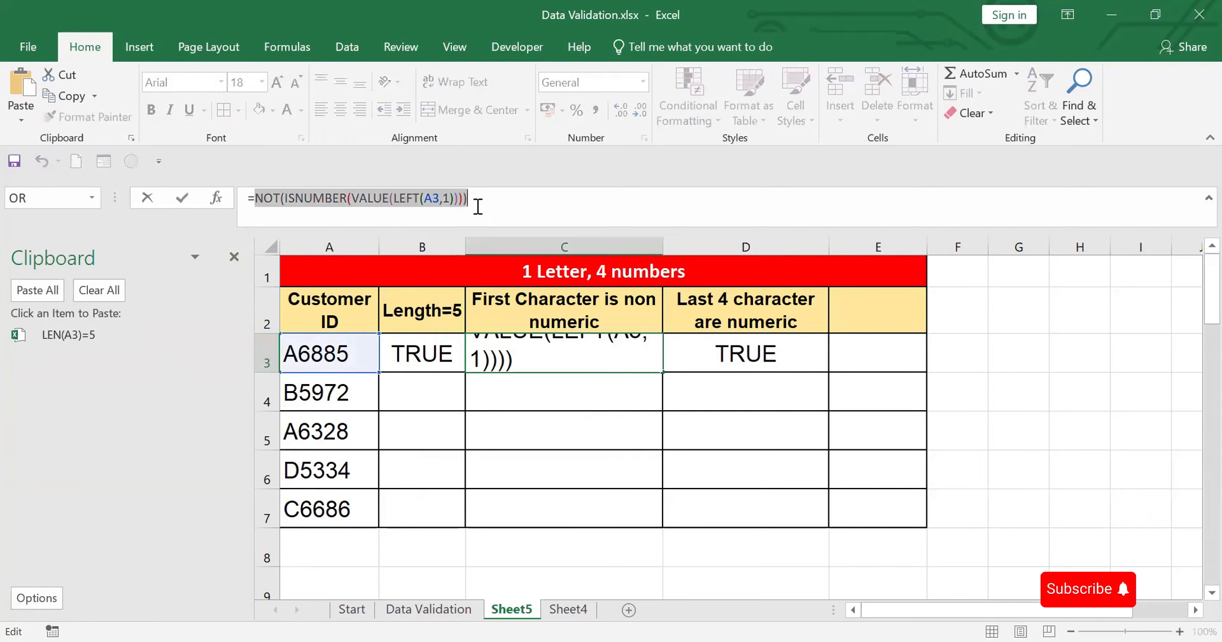
key("ctrl+c")
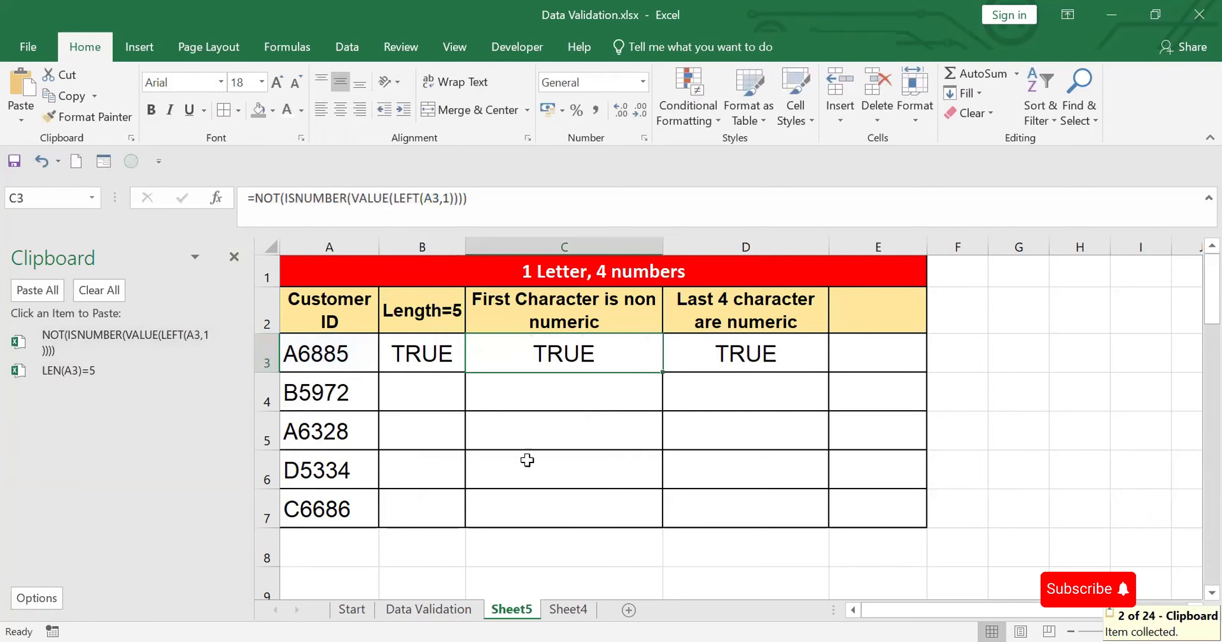
Step: Copy the expression ISNUMBER(VALUE(RIGHT(A3,4))) from D3, without its leading equals sign, and leave cell editing
left_click(730, 354)
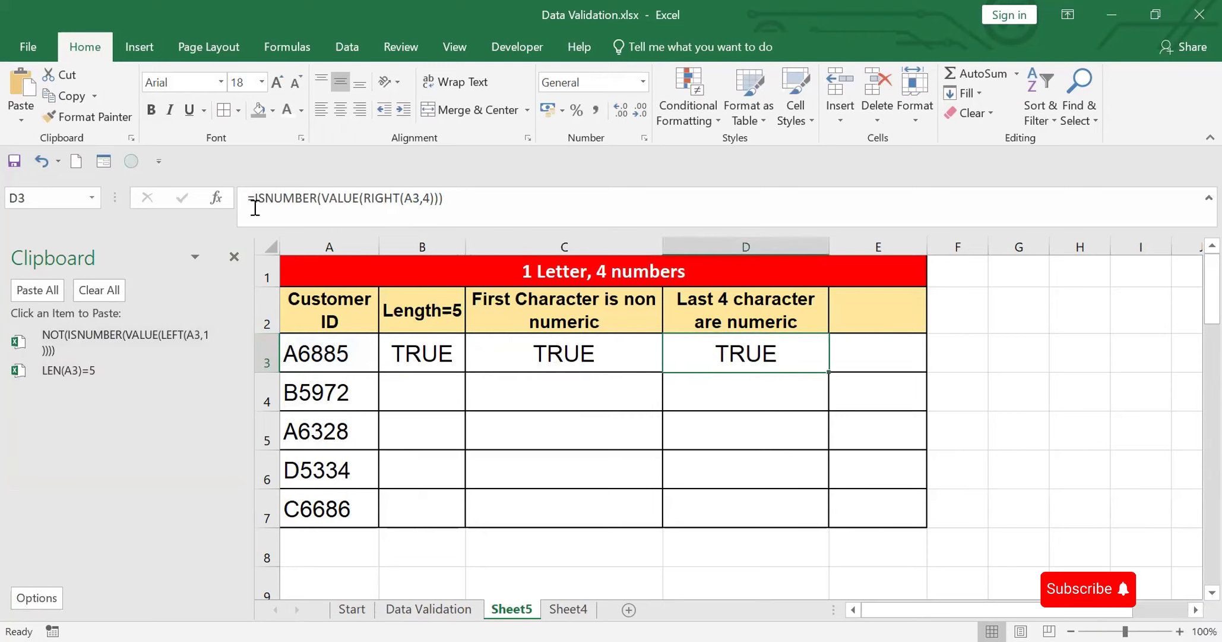
left_click_drag(253, 205, 469, 205)
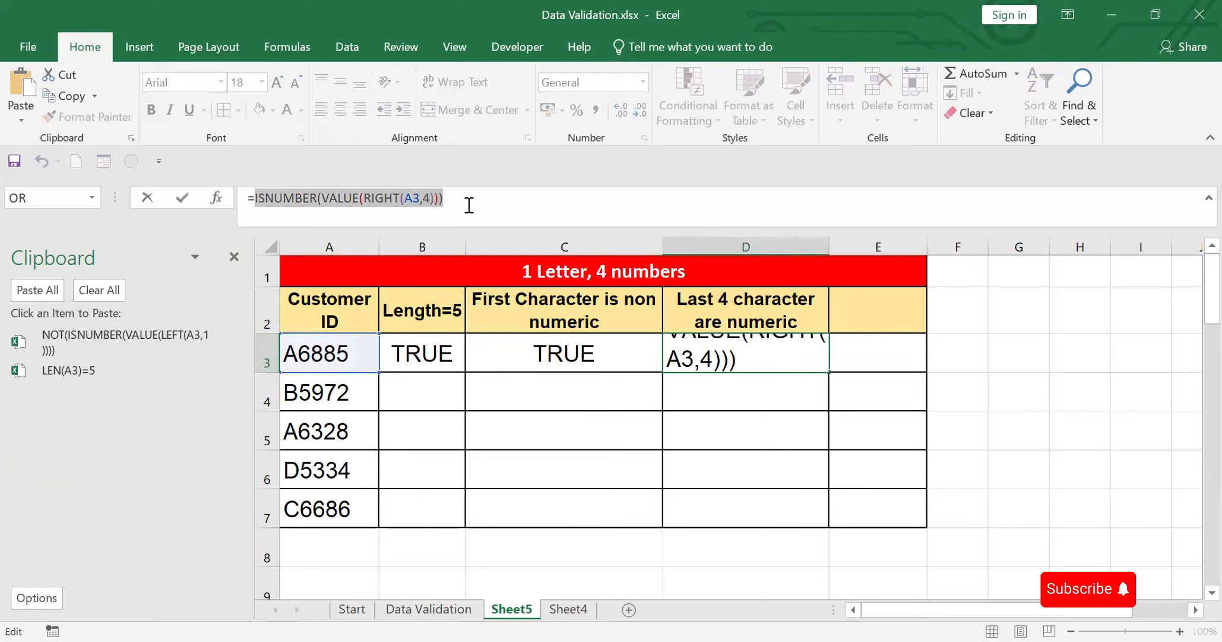
key("ctrl+c")
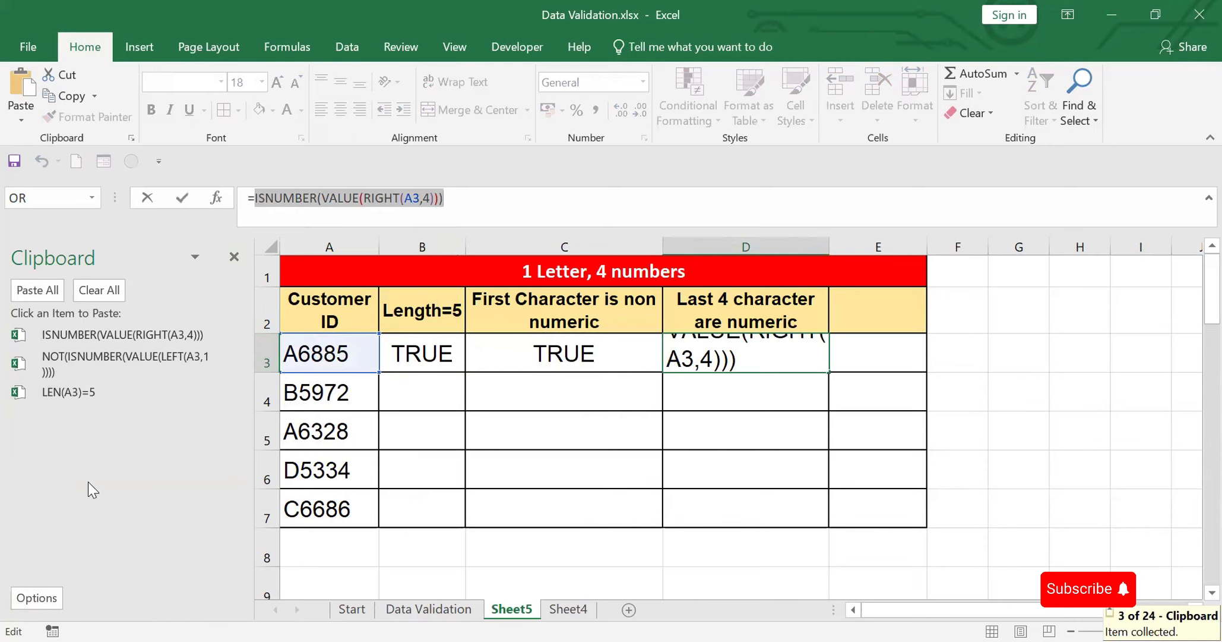
key("ctrl+Return")
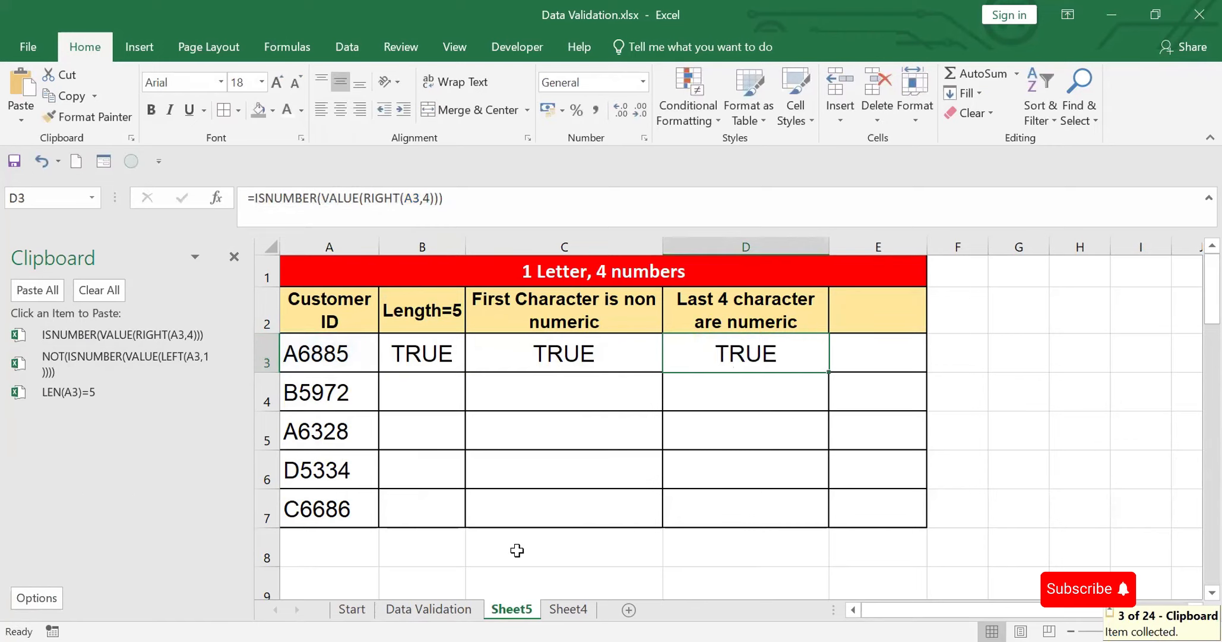
Step: Start an AND formula in E3 with the copied LEN(A3)=5 as its first condition
left_click(861, 357)
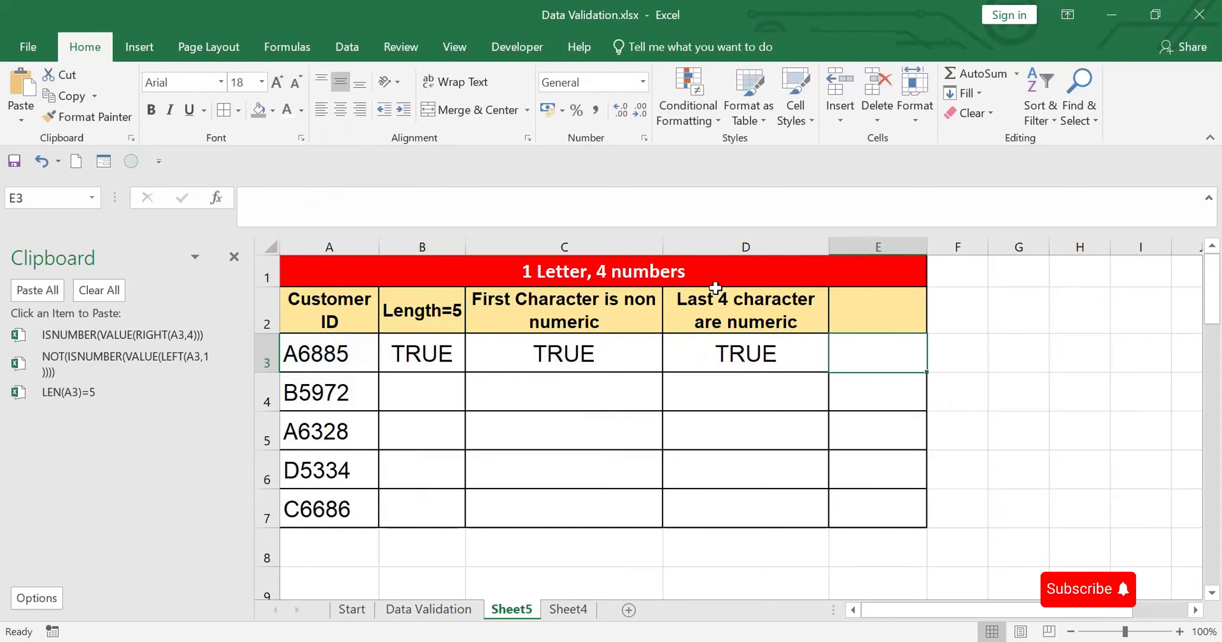
type("=")
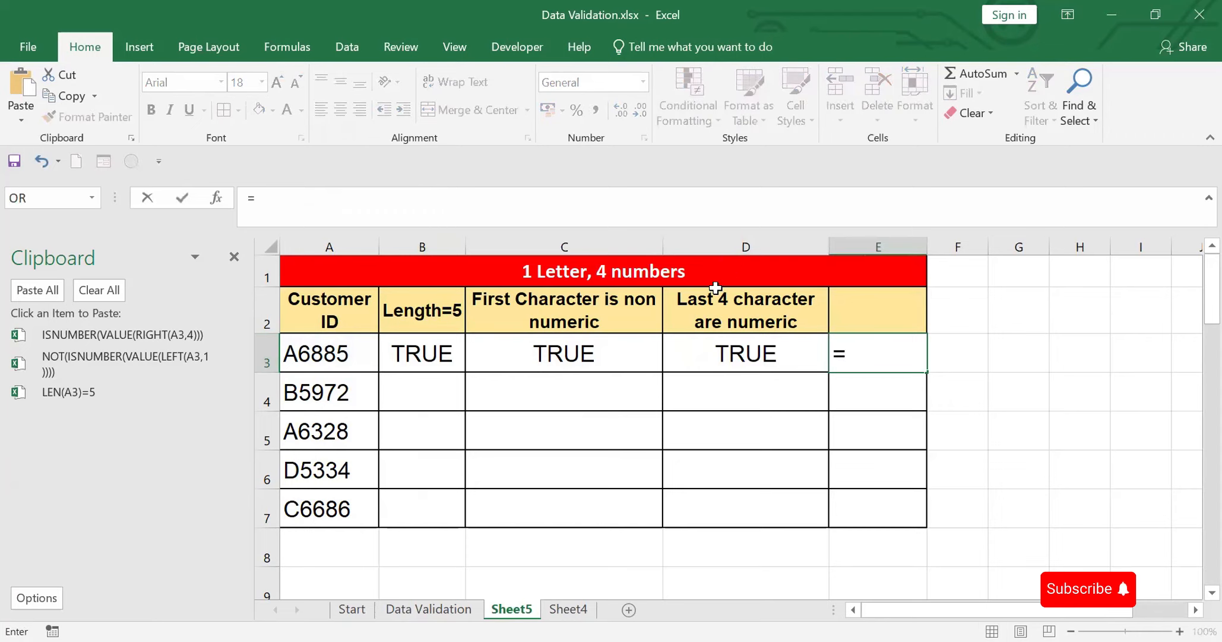
type("and(")
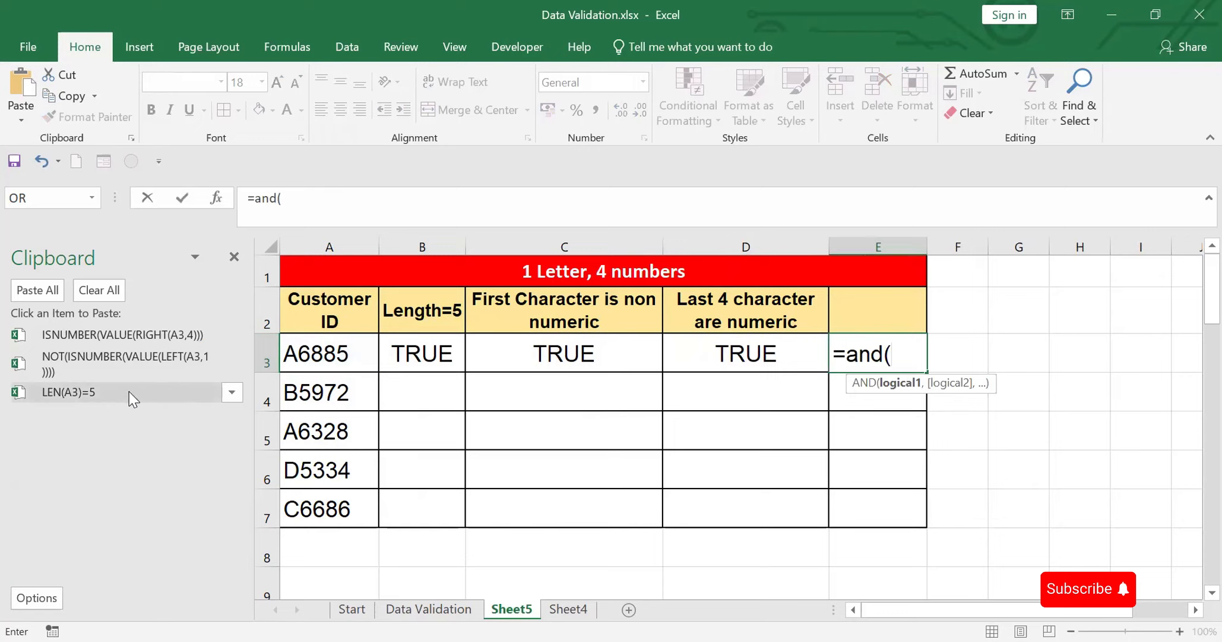
left_click(231, 393)
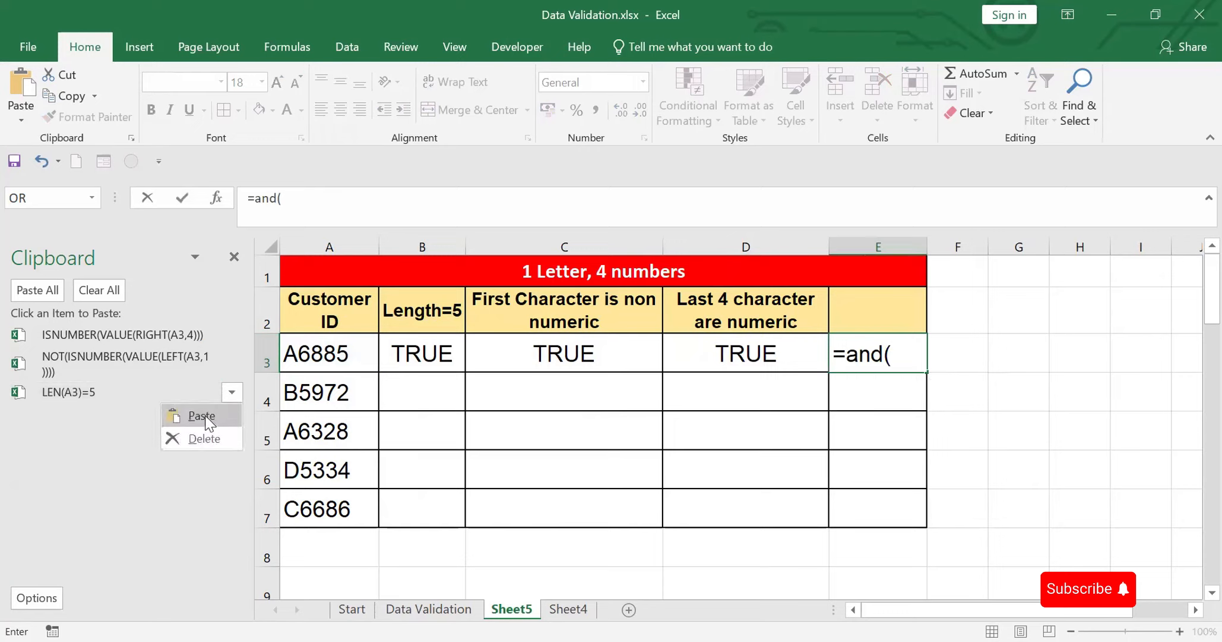
left_click(202, 416)
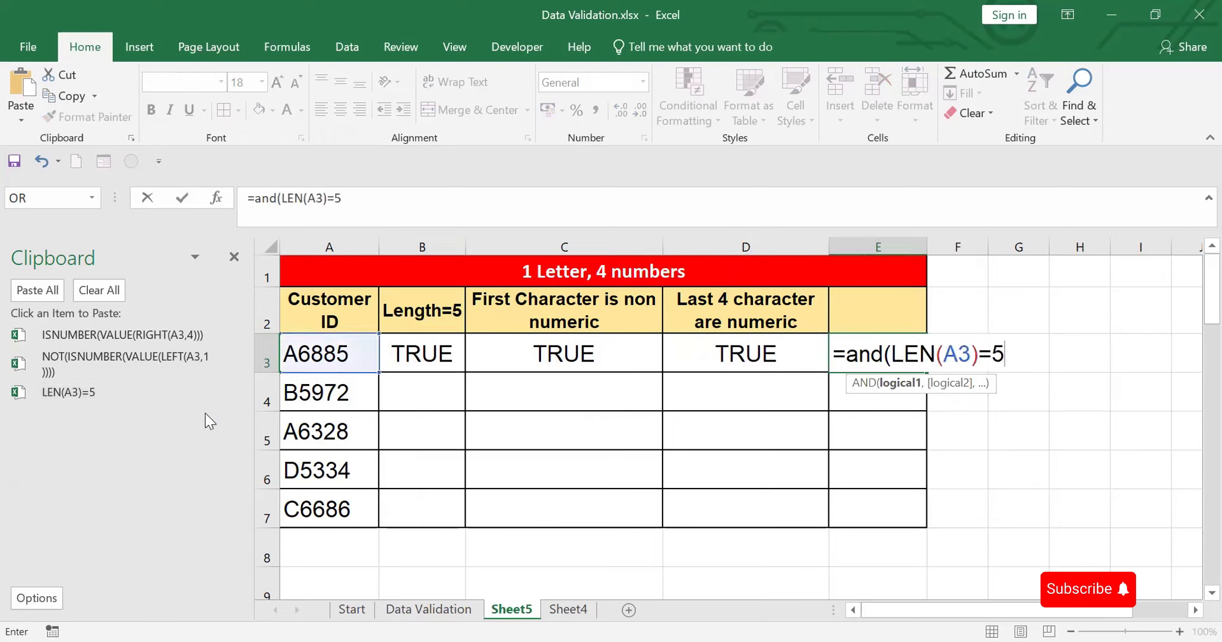
Step: Add the copied conditions NOT(ISNUMBER(VALUE(LEFT(A3,1)))) and ISNUMBER(VALUE(RIGHT(A3,4))) to the AND formula in E3 and complete it
type(",")
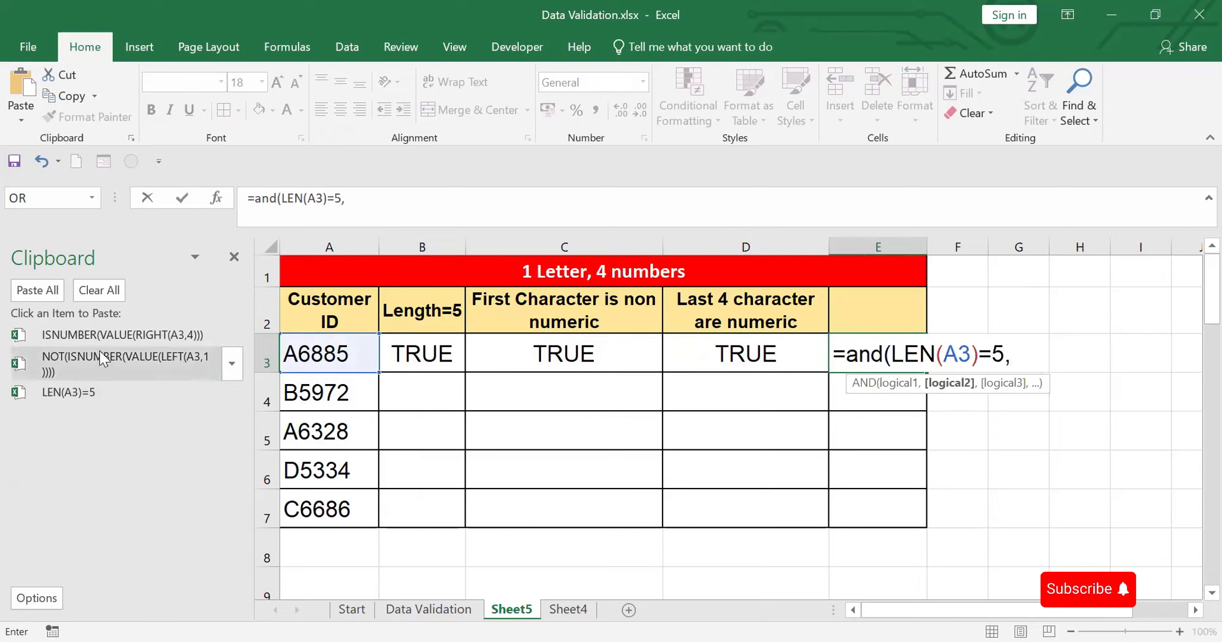
left_click(228, 360)
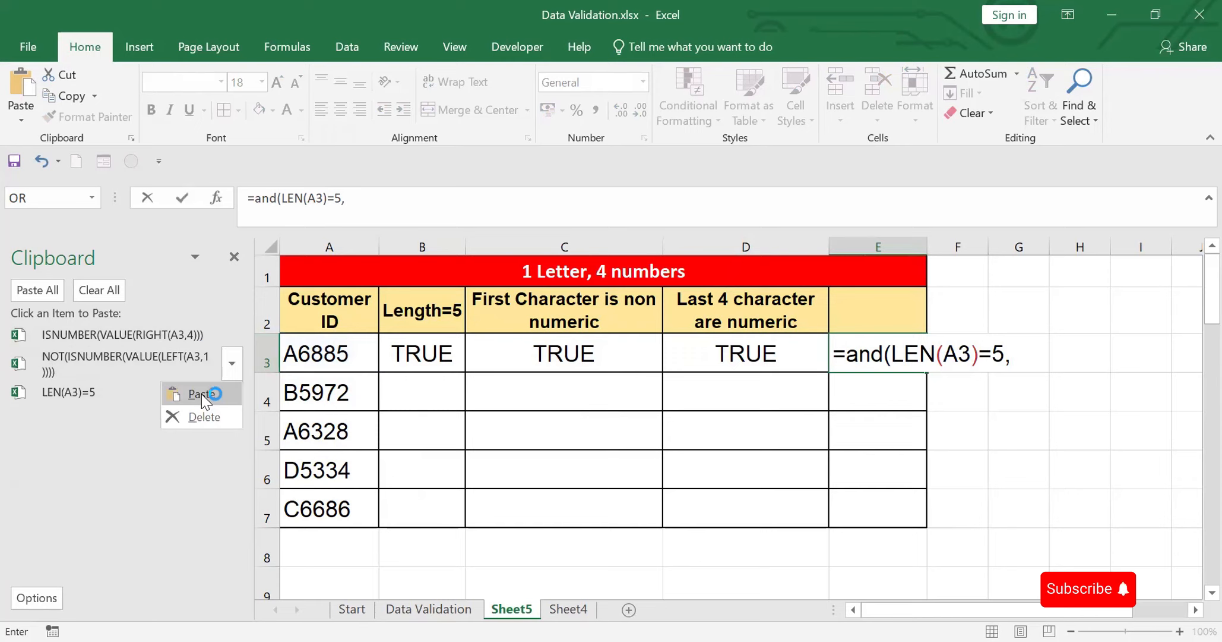
left_click(201, 393)
type(",1)))),")
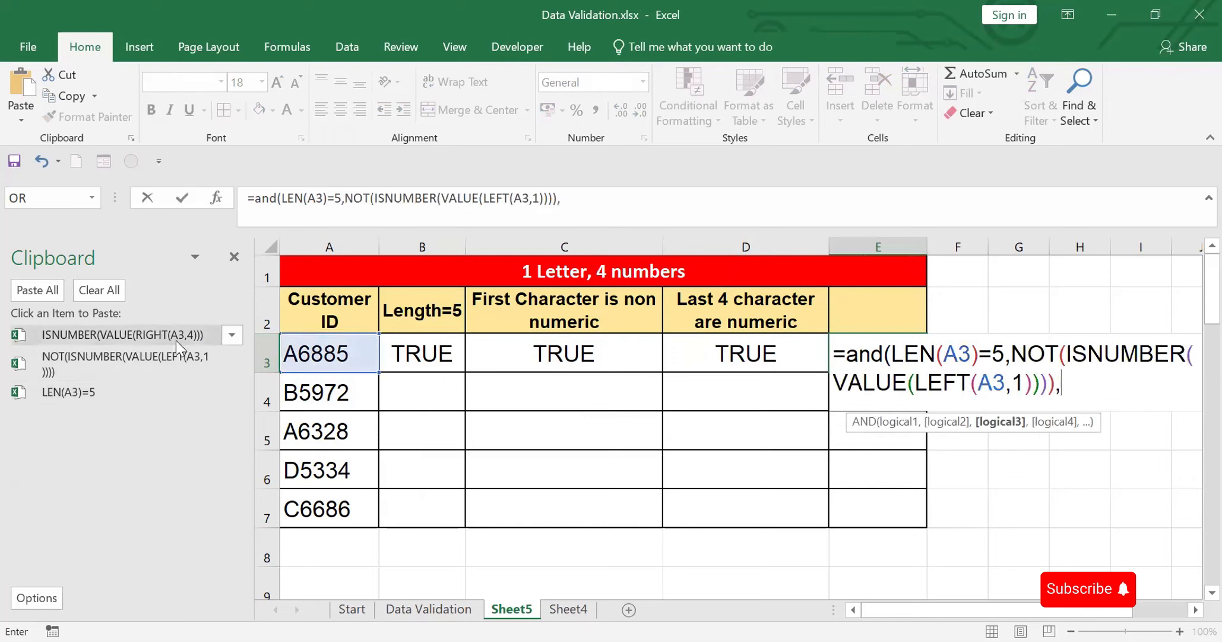
left_click(230, 336)
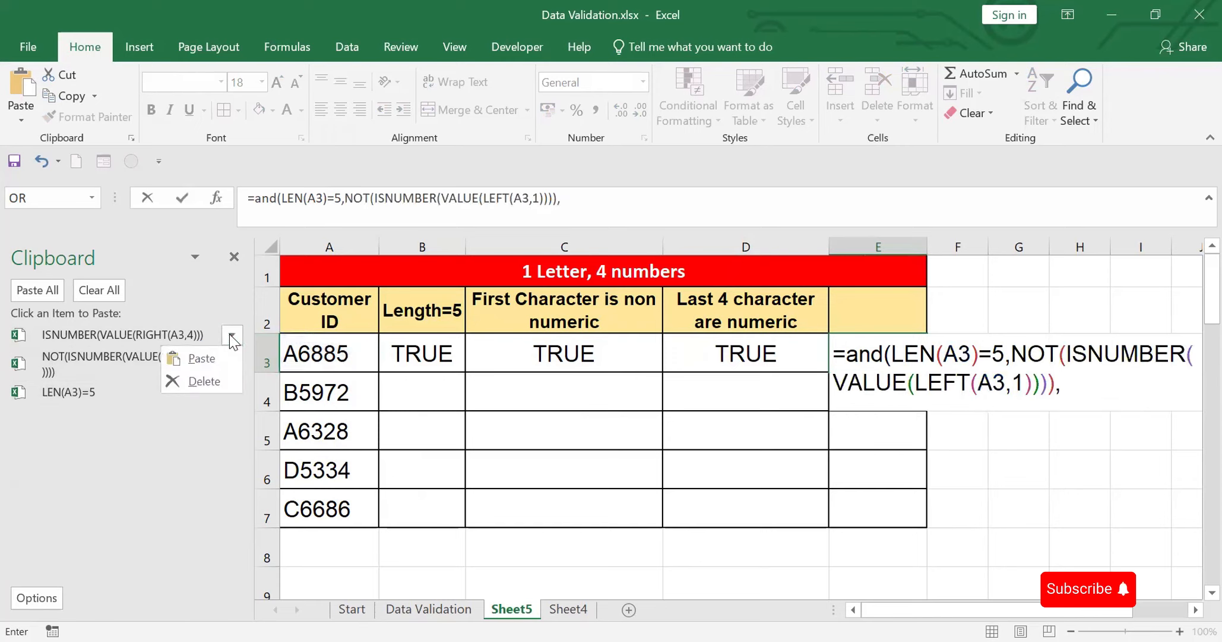
left_click(202, 358)
type(")")
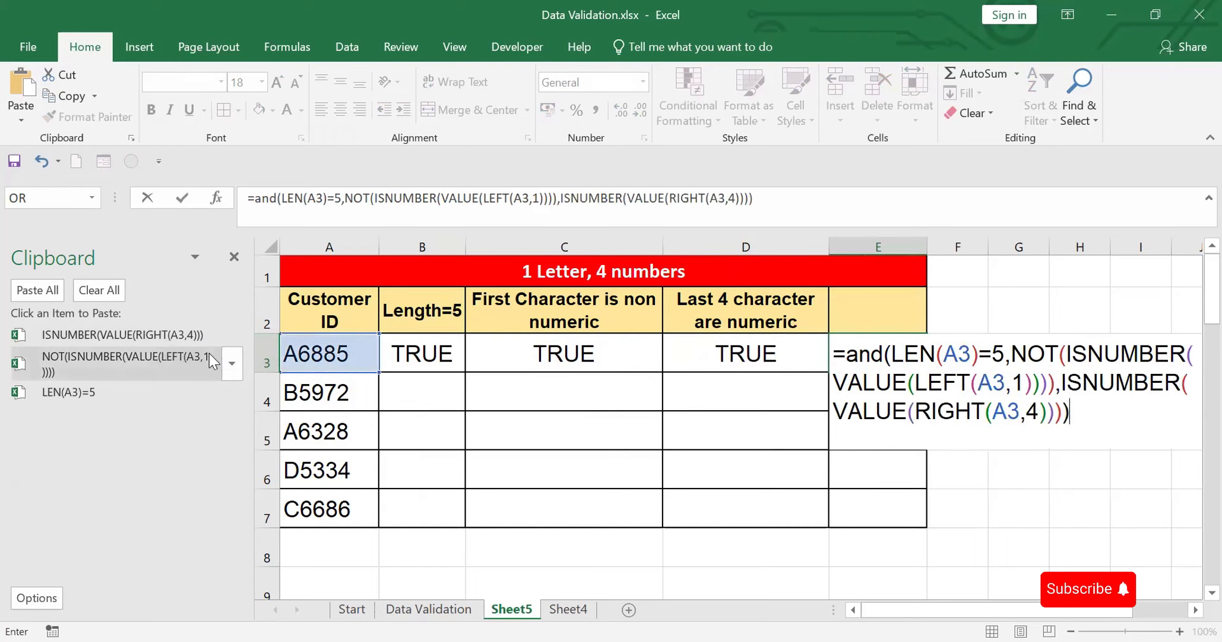
key("Return")
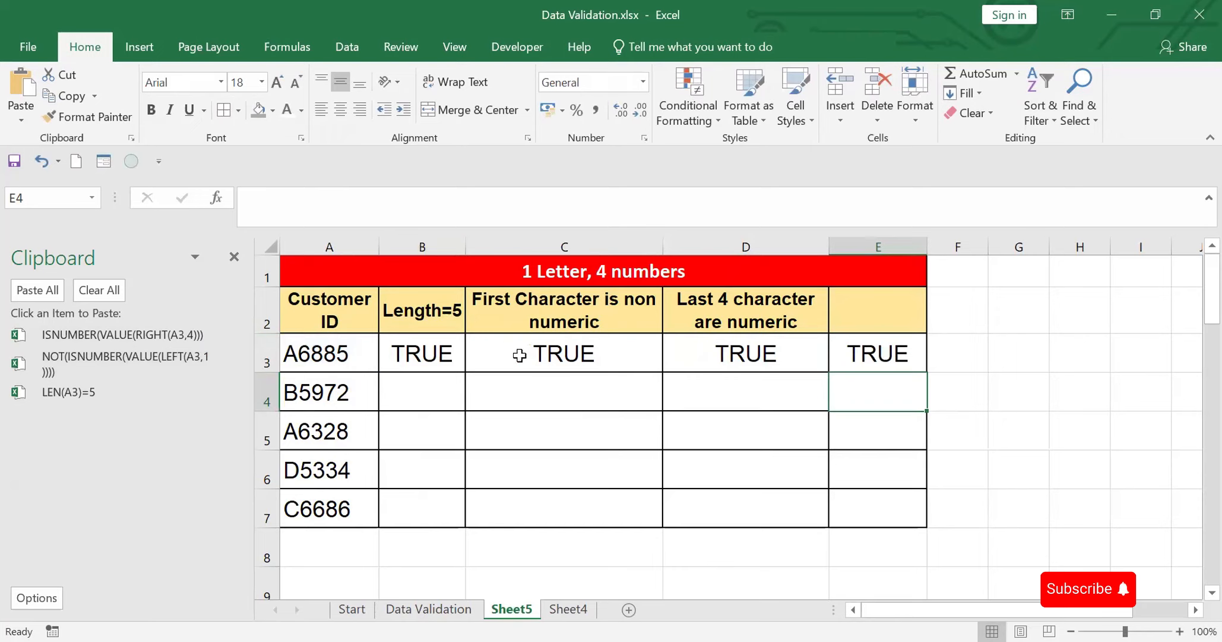
Step: Append an extra digit 5 to the customer ID in A3 to test the combined formula
left_click(343, 352)
left_click(314, 197)
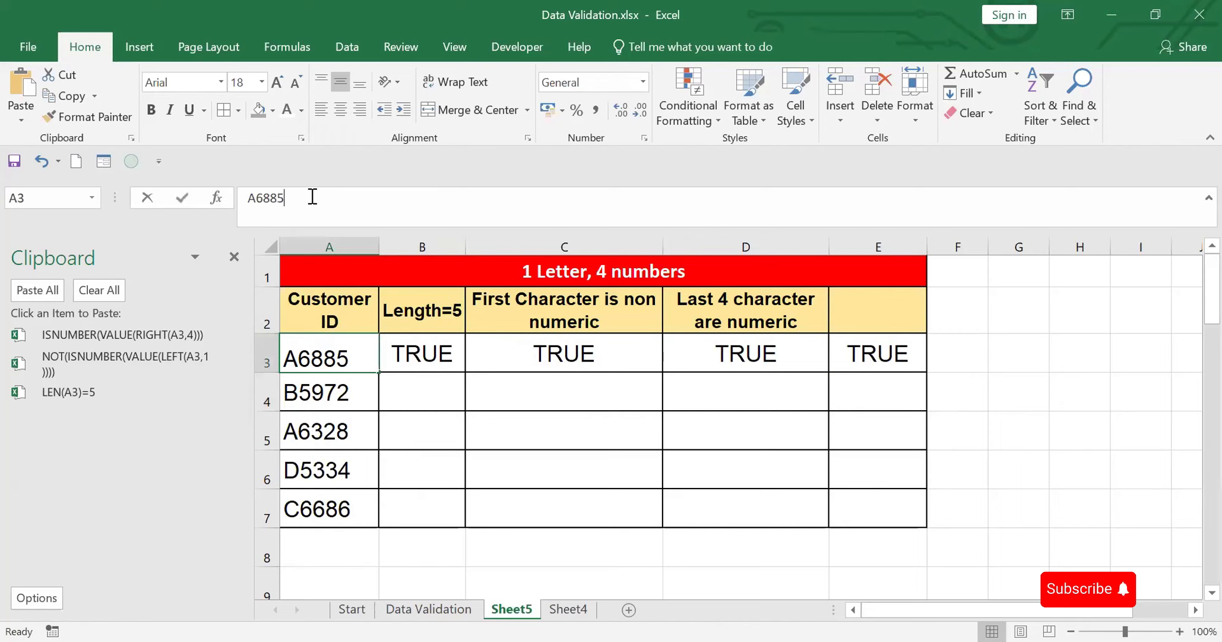
type("5")
left_click(997, 397)
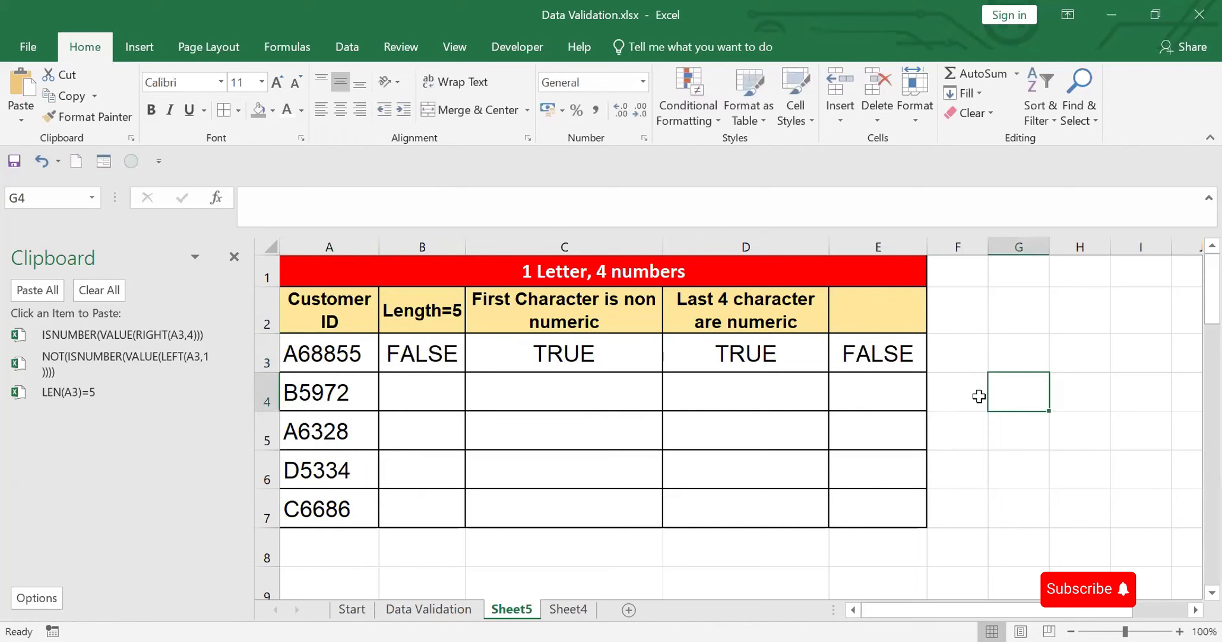
Step: Remove the leading letter from the customer ID in A3 to test the combined formula
left_click(312, 348)
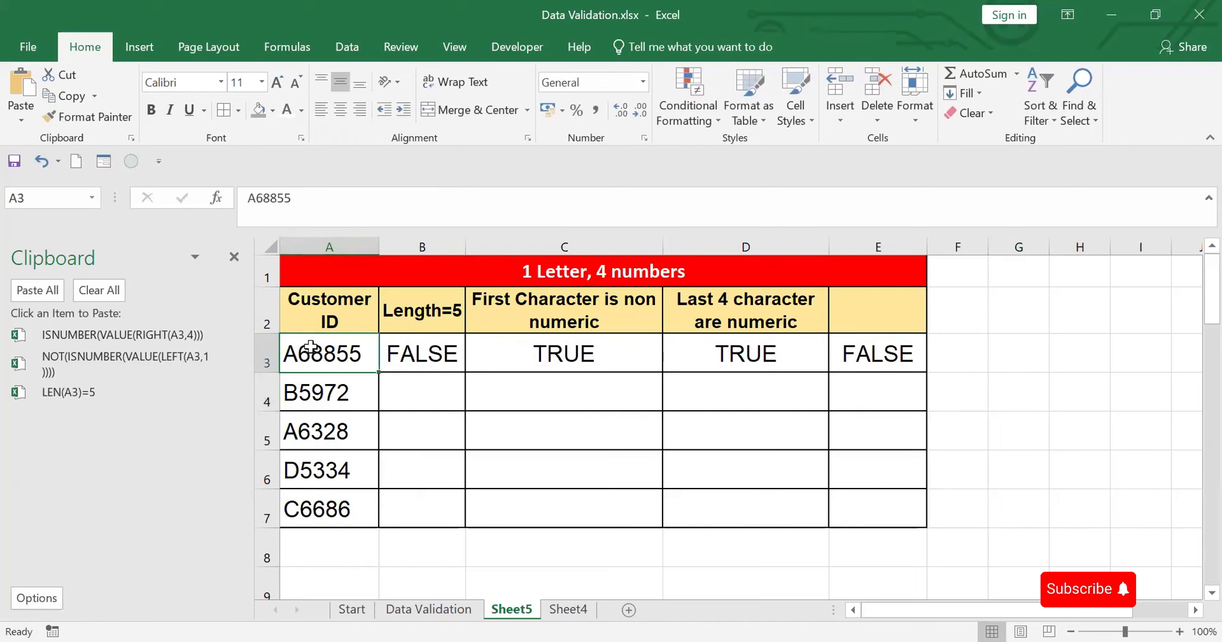
left_click(296, 198)
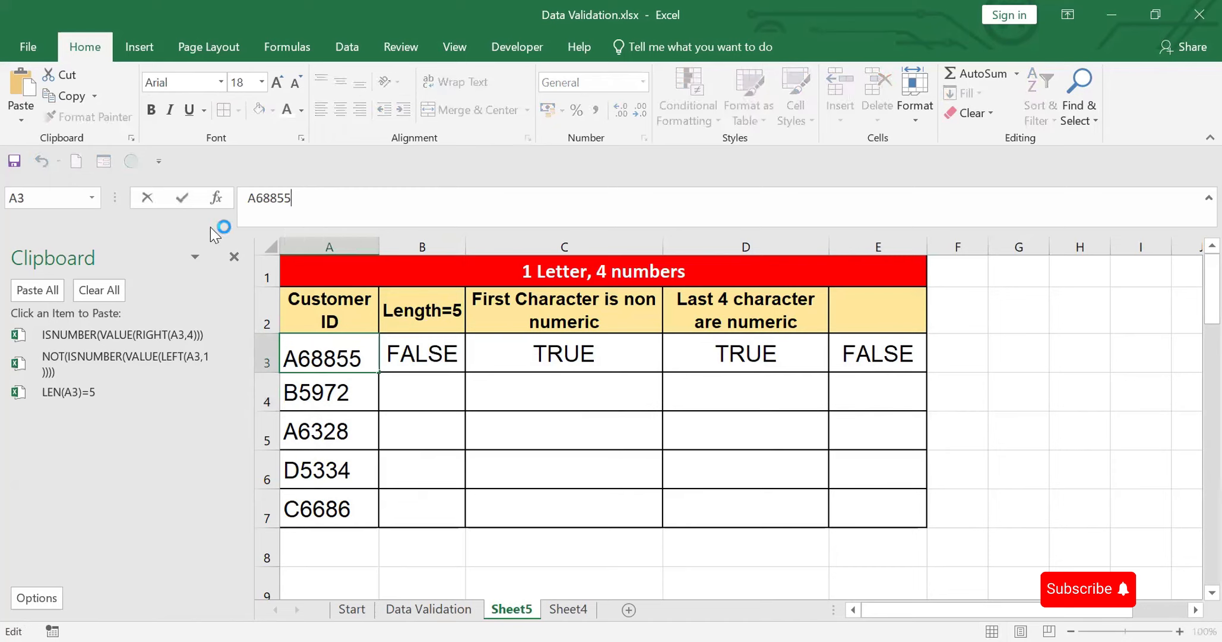
left_click(256, 198)
key("BackSpace")
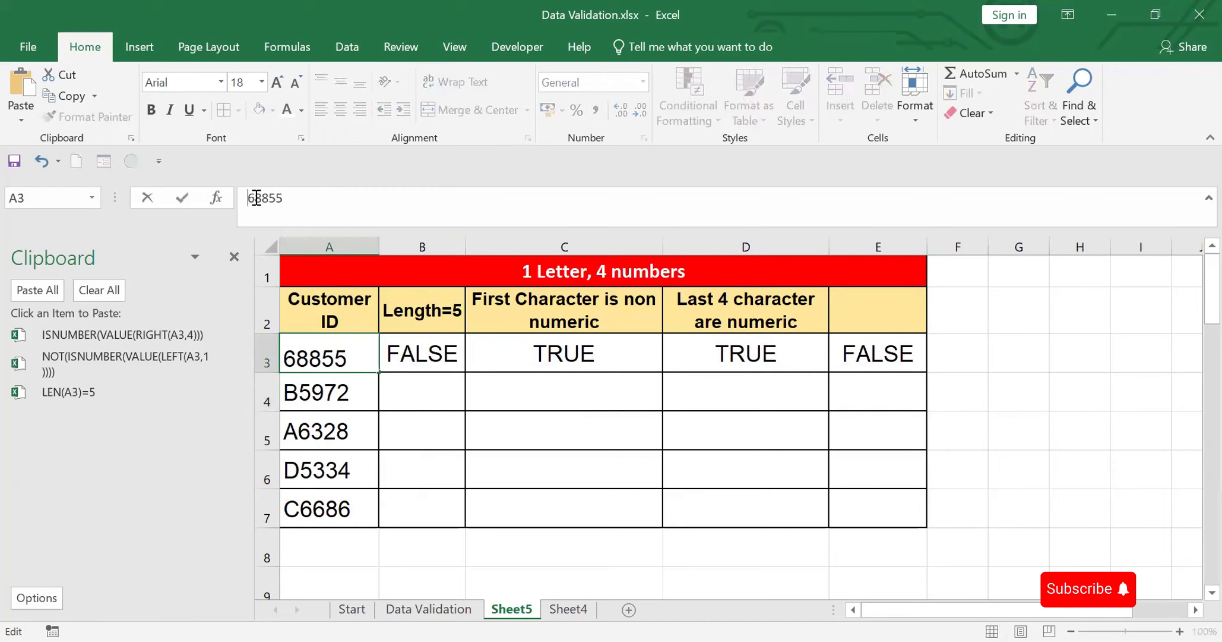
left_click(547, 473)
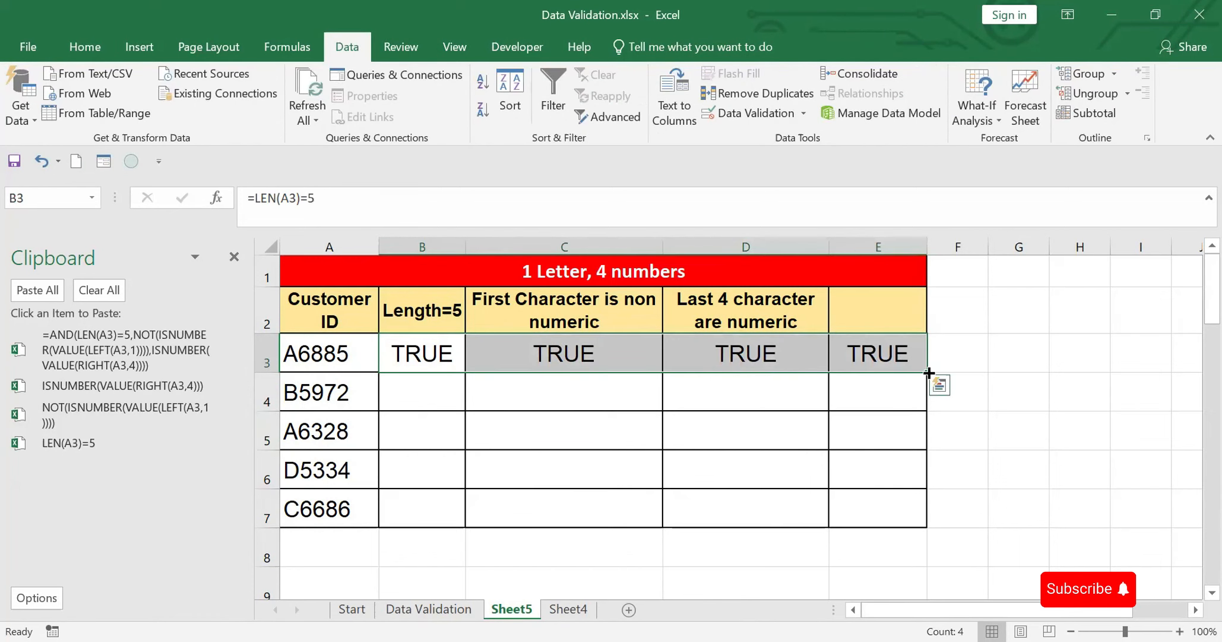
Step: Fill the formulas in B3:E3 down through row 5 and clear the contents of A6:E6
left_click_drag(928, 372, 909, 451)
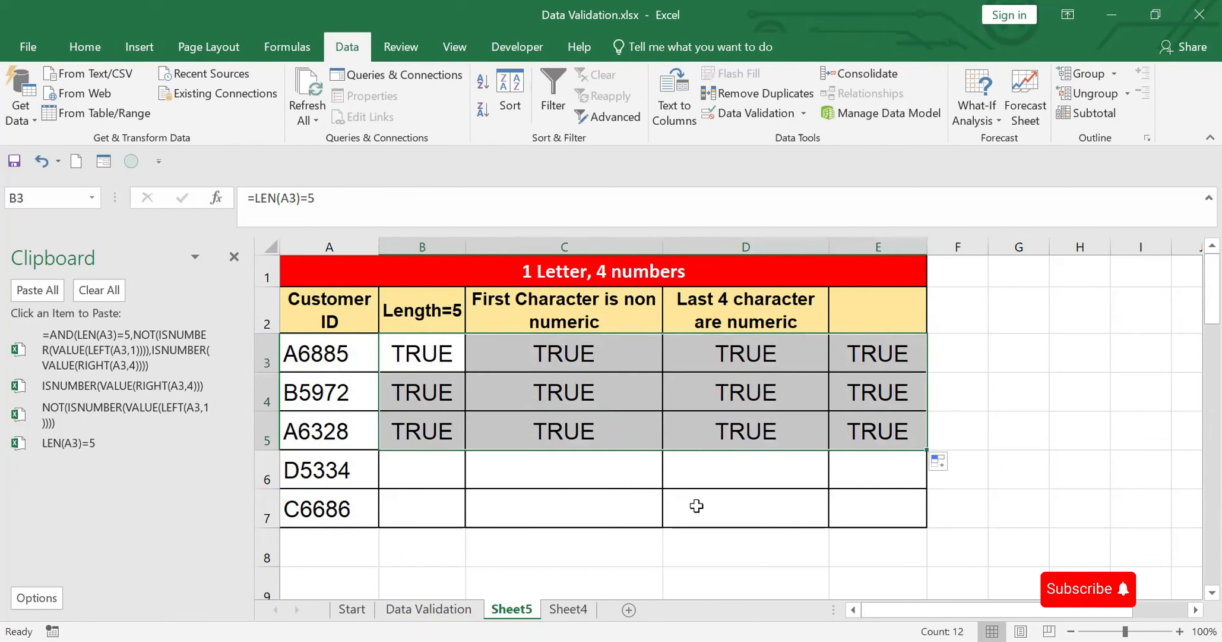
left_click_drag(307, 471, 850, 469)
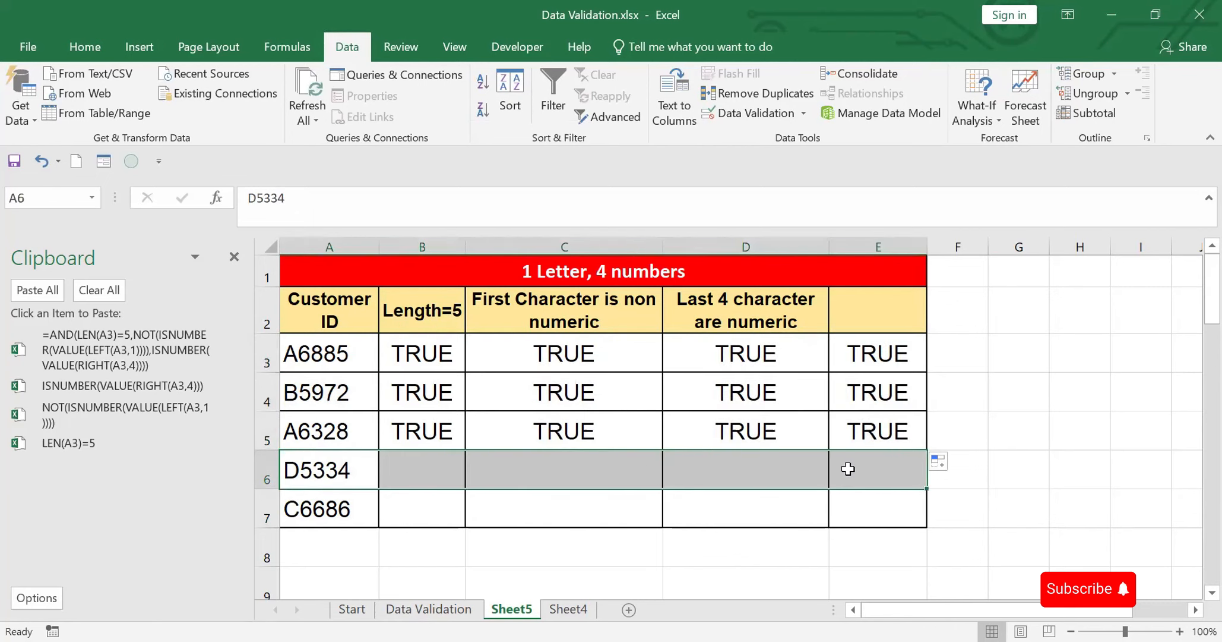
key("Delete")
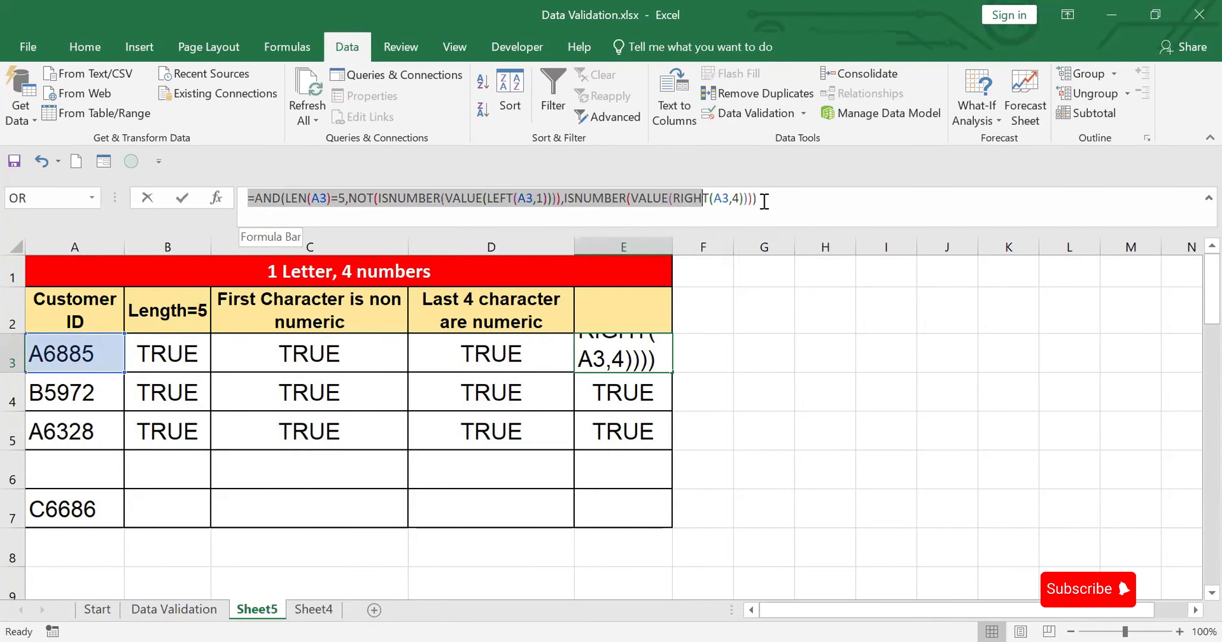
Step: Copy the complete AND formula from E3 and apply it as a Custom data validation rule to cells A3:A8
left_click_drag(765, 201, 766, 202)
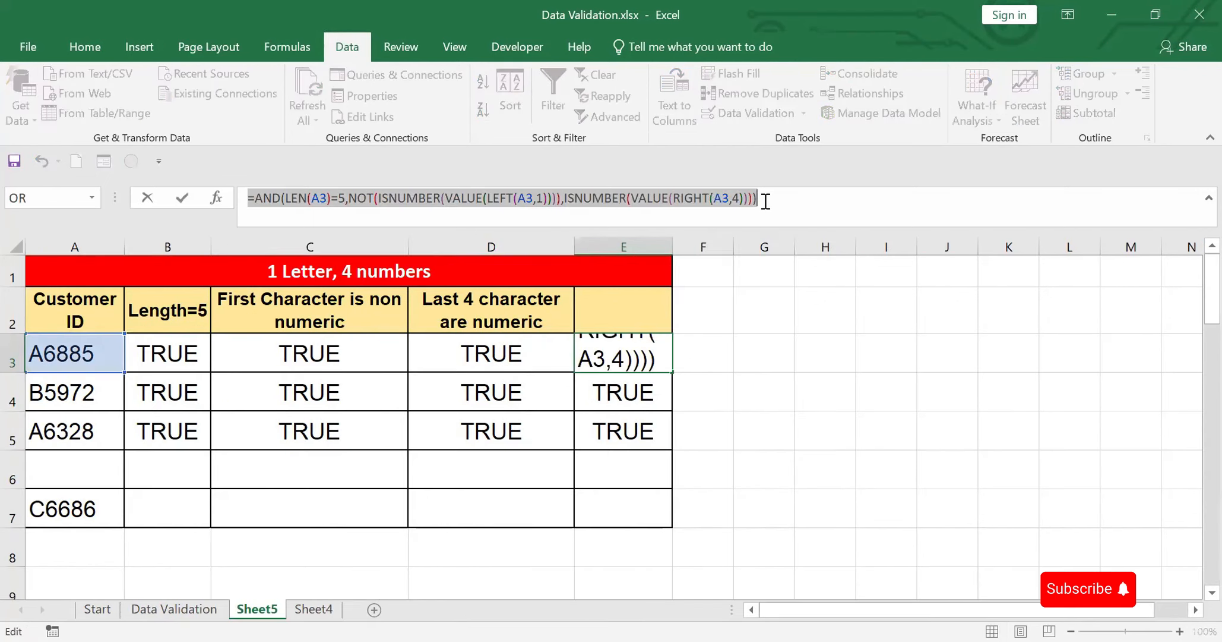
key("Escape")
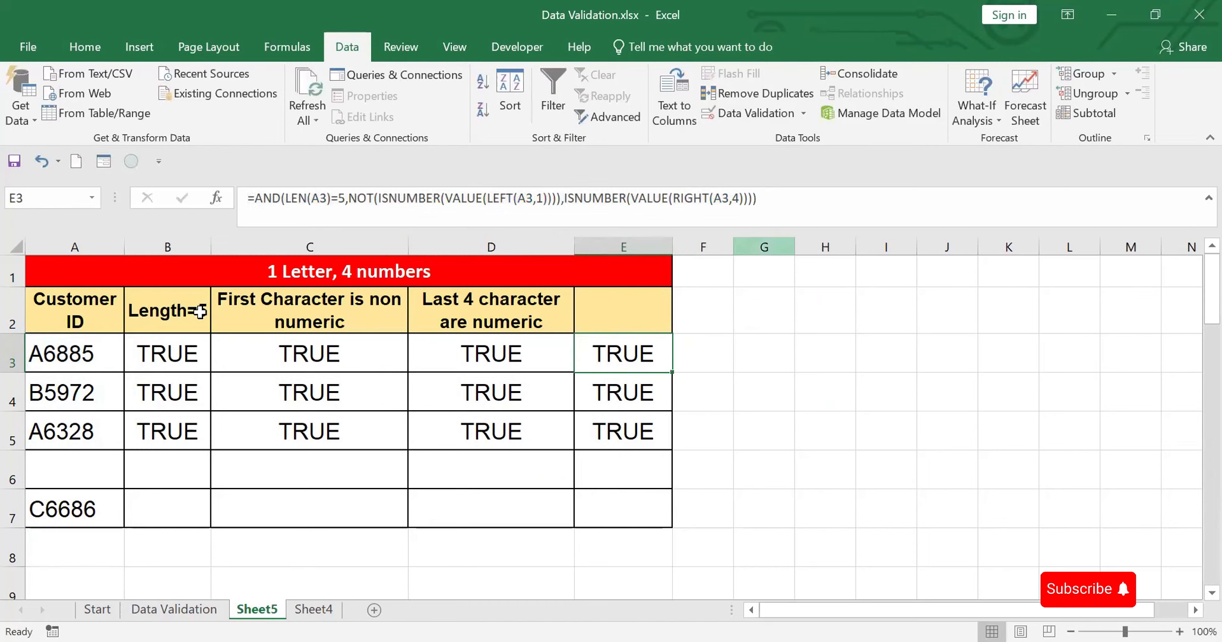
left_click(77, 339)
left_click_drag(77, 340, 66, 546)
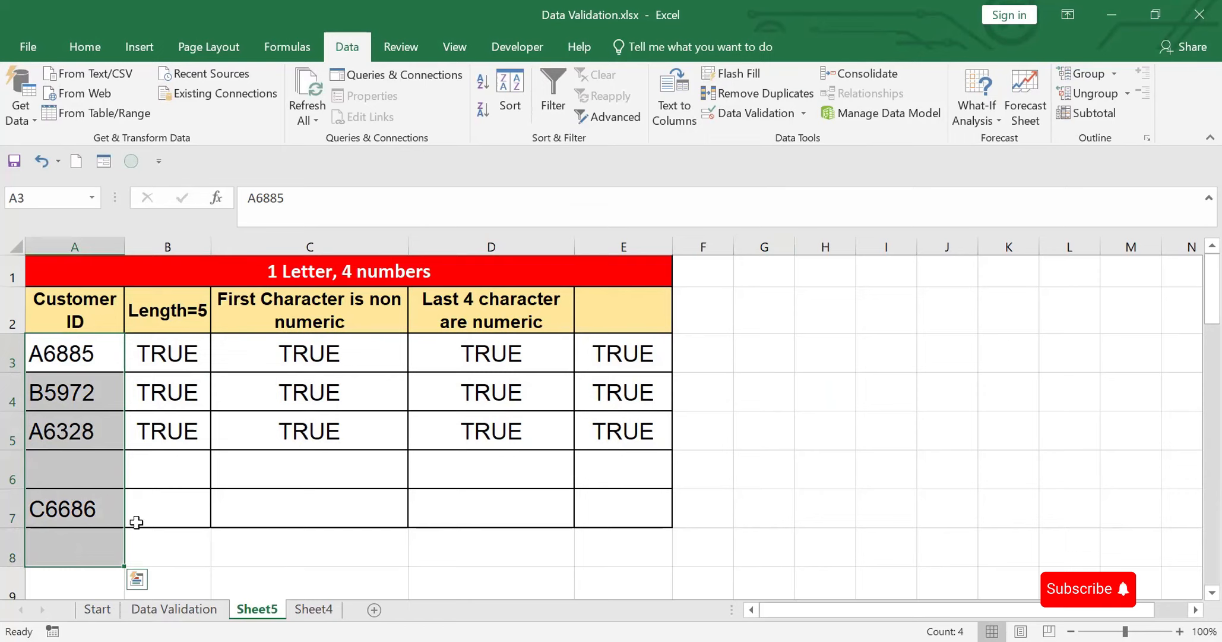
left_click(763, 116)
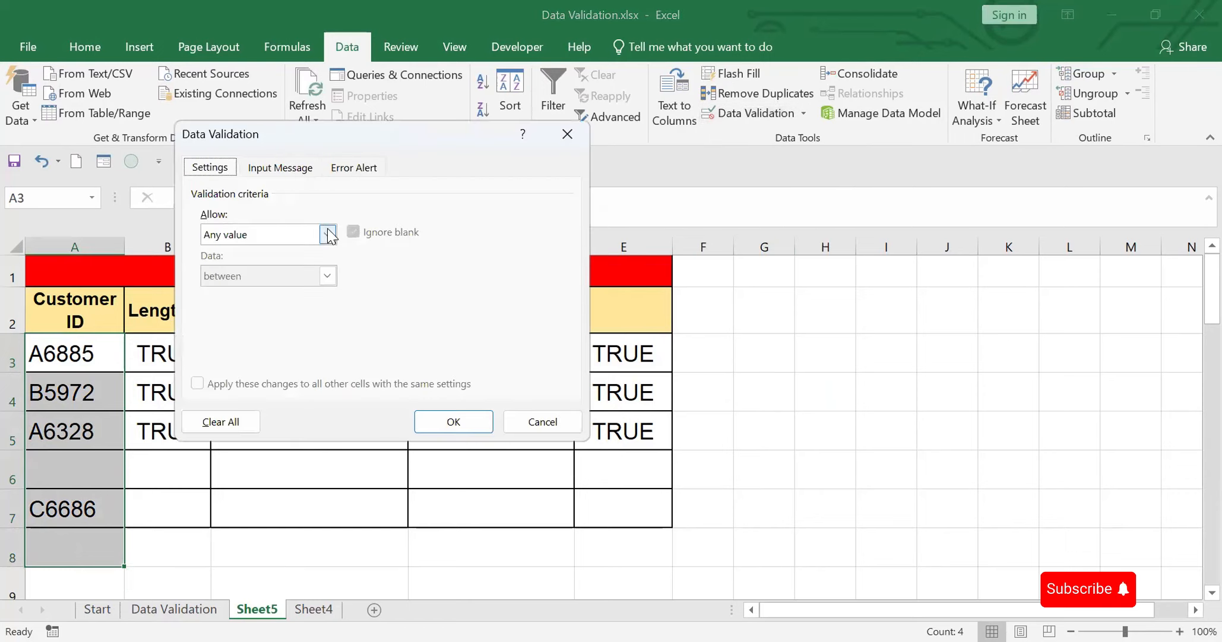
left_click(329, 235)
left_click(220, 347)
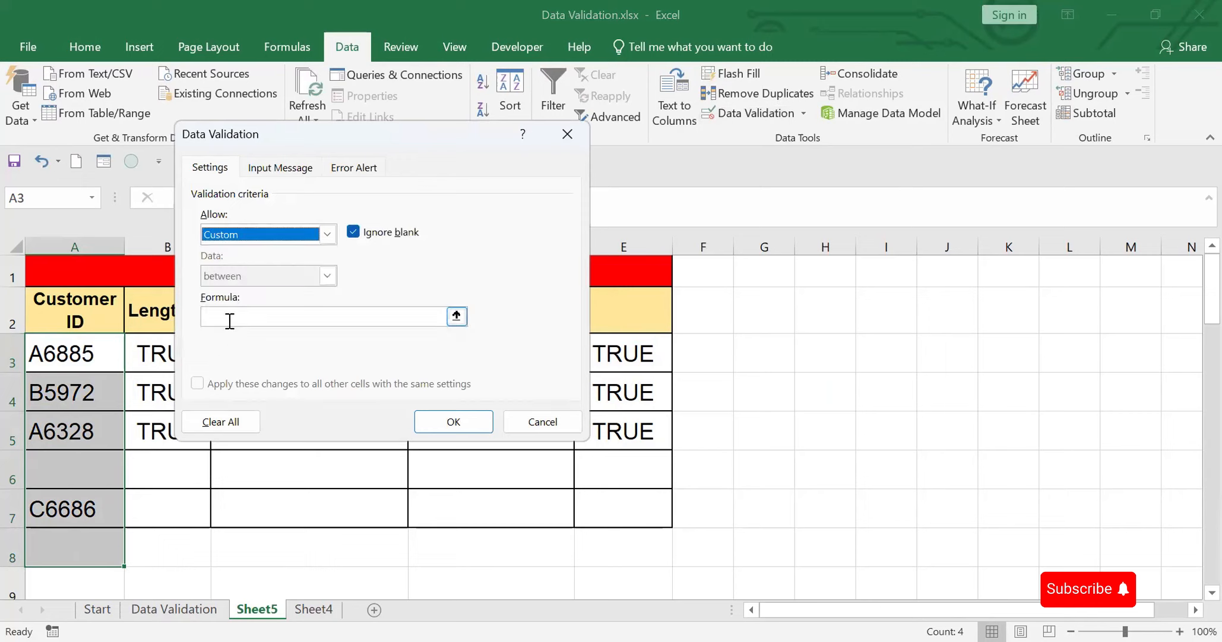
left_click(222, 313)
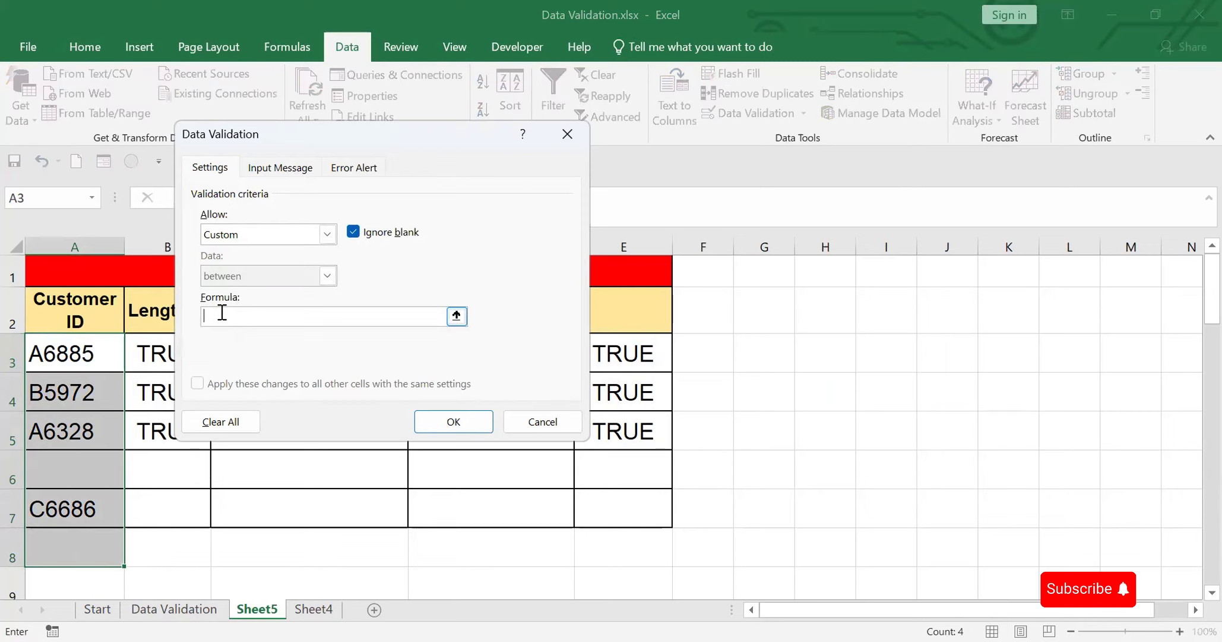
key("ctrl+v")
left_click(456, 423)
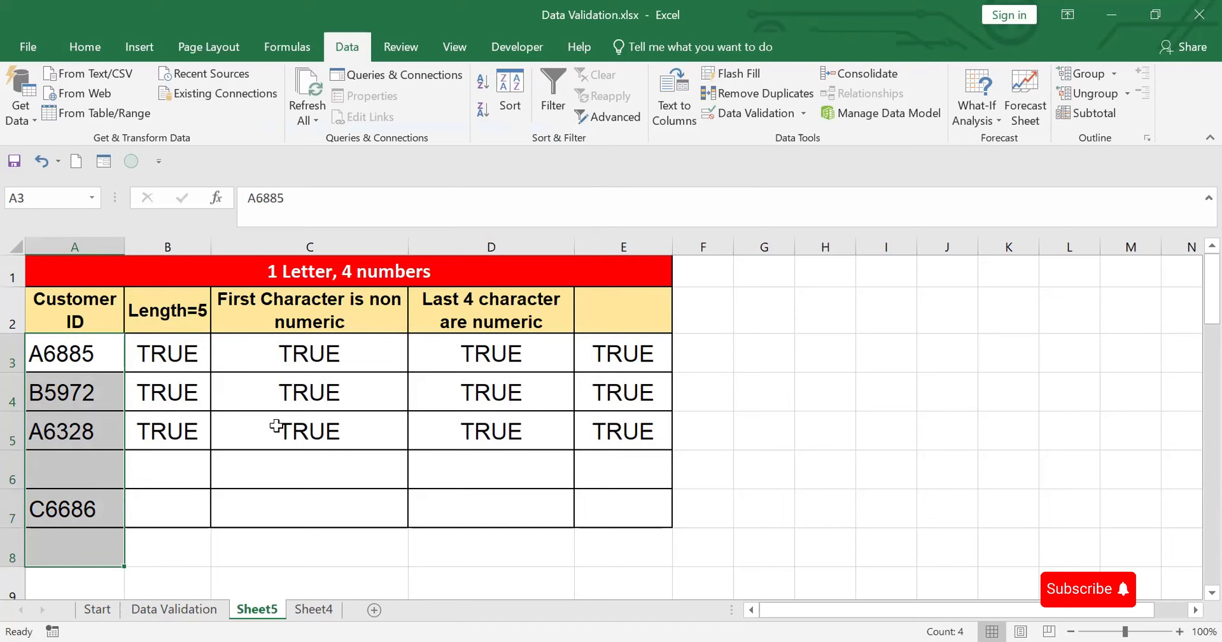
Step: Try to append an extra digit 5 to the customer ID in A3 to test the validation rule, and cancel the entry
left_click(71, 350)
left_click(307, 204)
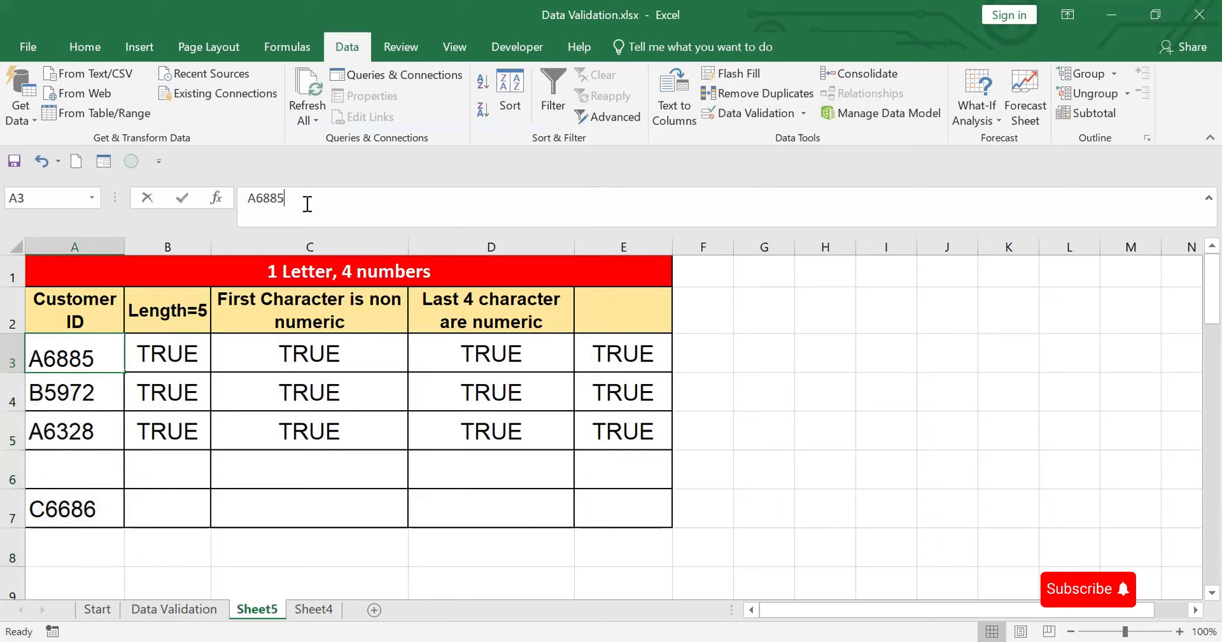
type("5")
key("Return")
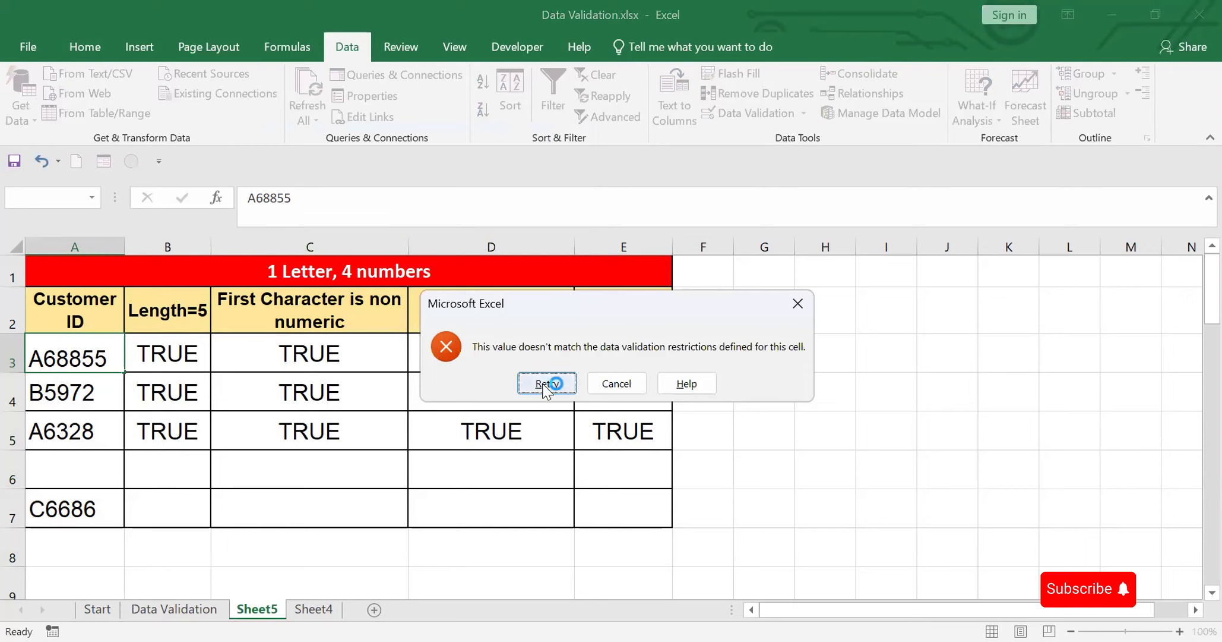
left_click(629, 383)
Step: Try to replace the leading letter of the customer ID in A4 with the digit 5, and cancel the entry
left_click(70, 384)
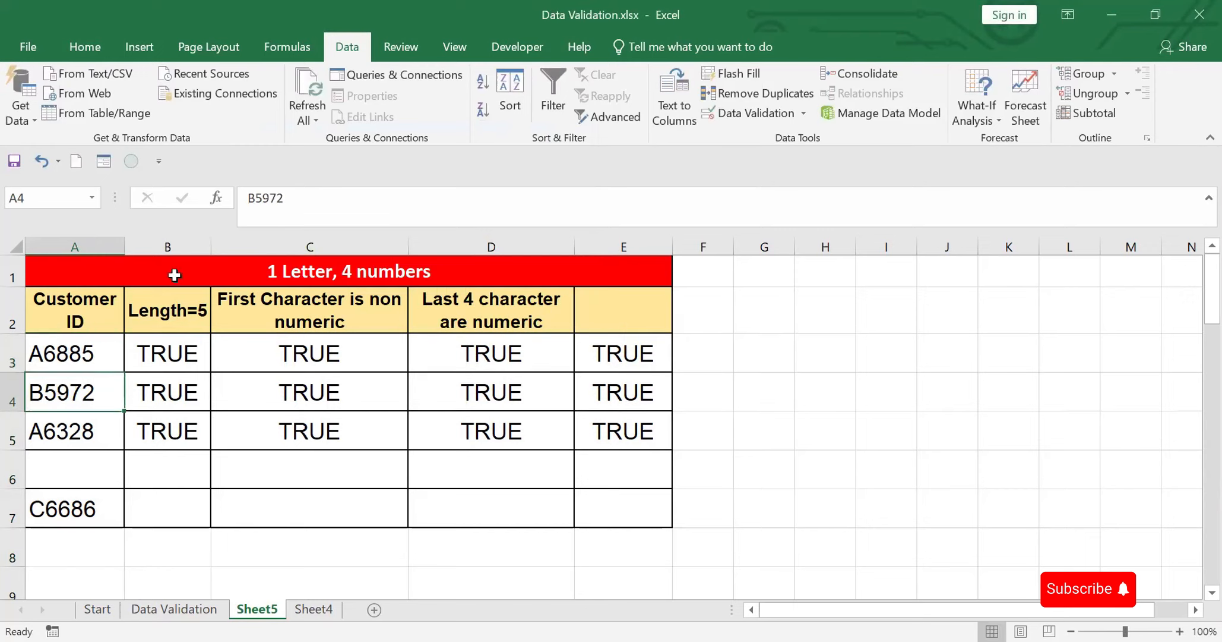
left_click(255, 197)
key("BackSpace")
type("5")
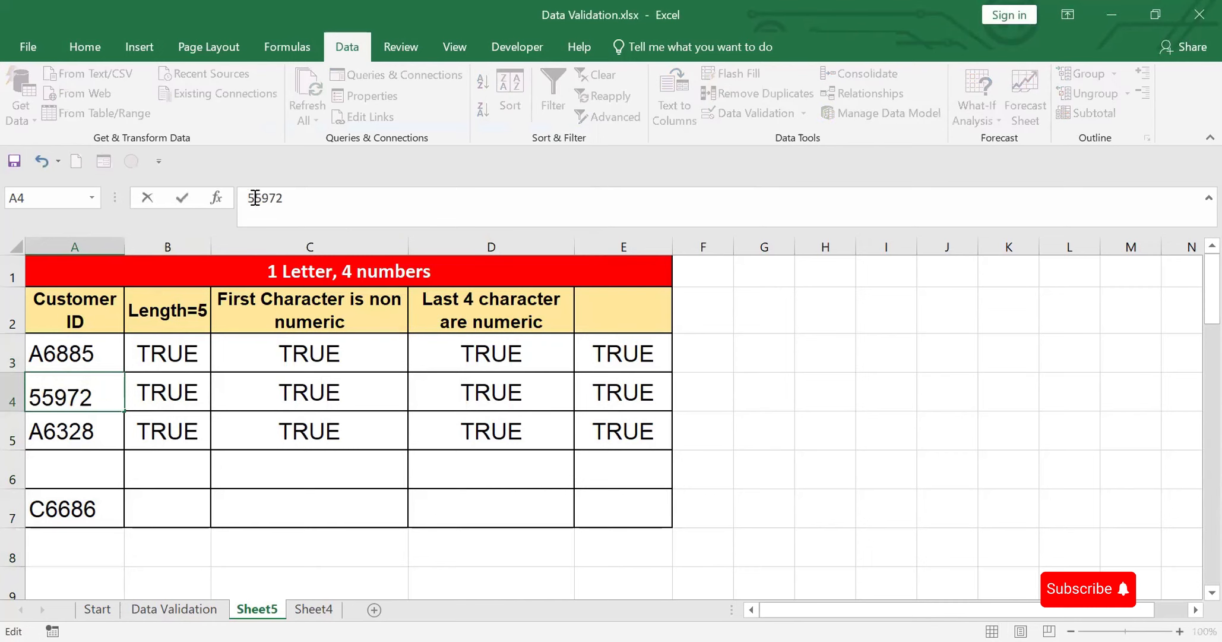
key("Return")
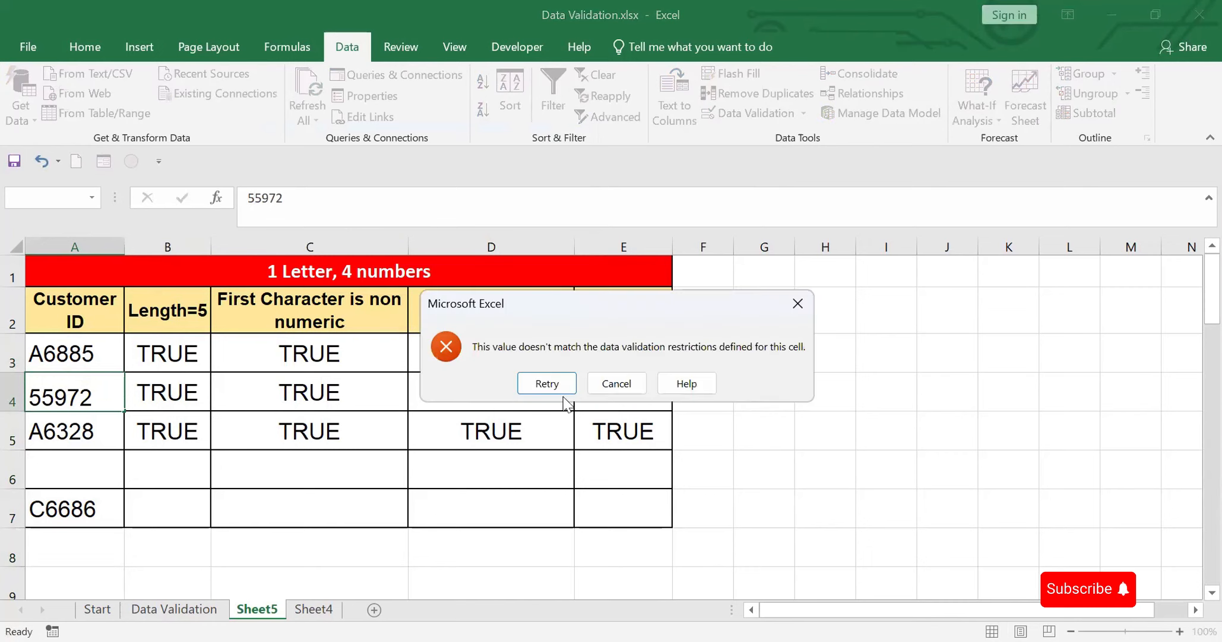
left_click(617, 384)
Step: Try a five-digit all-numeric ID in A6, cancel it, and enter an ID of one lowercase letter followed by four digits instead
left_click(70, 458)
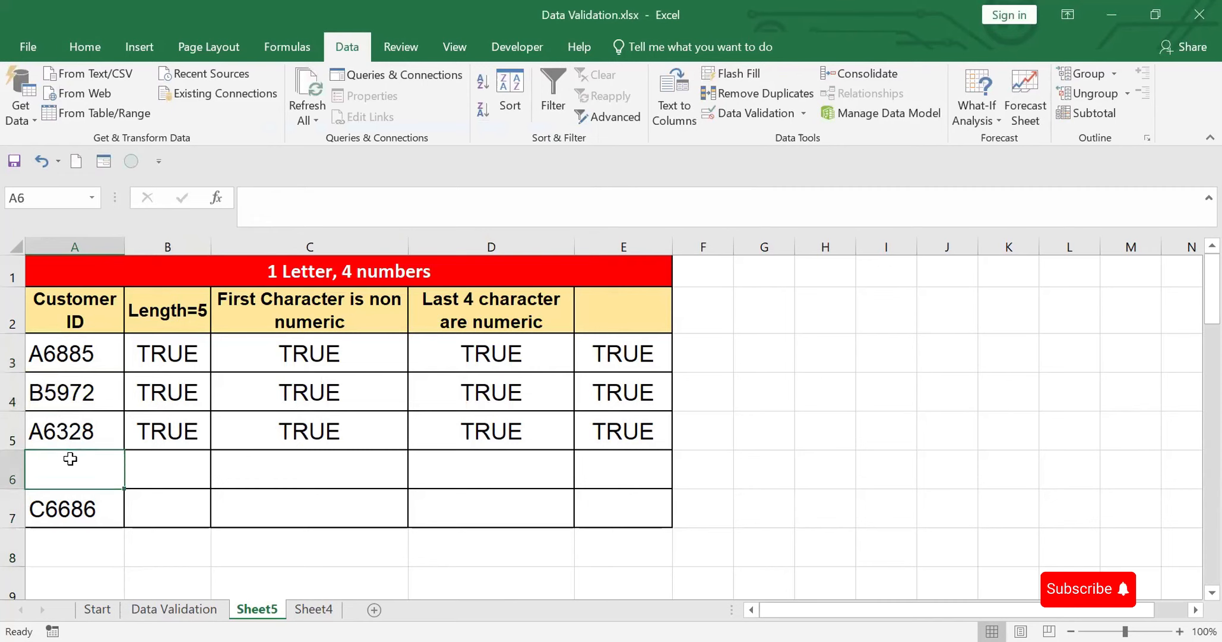
type("55555")
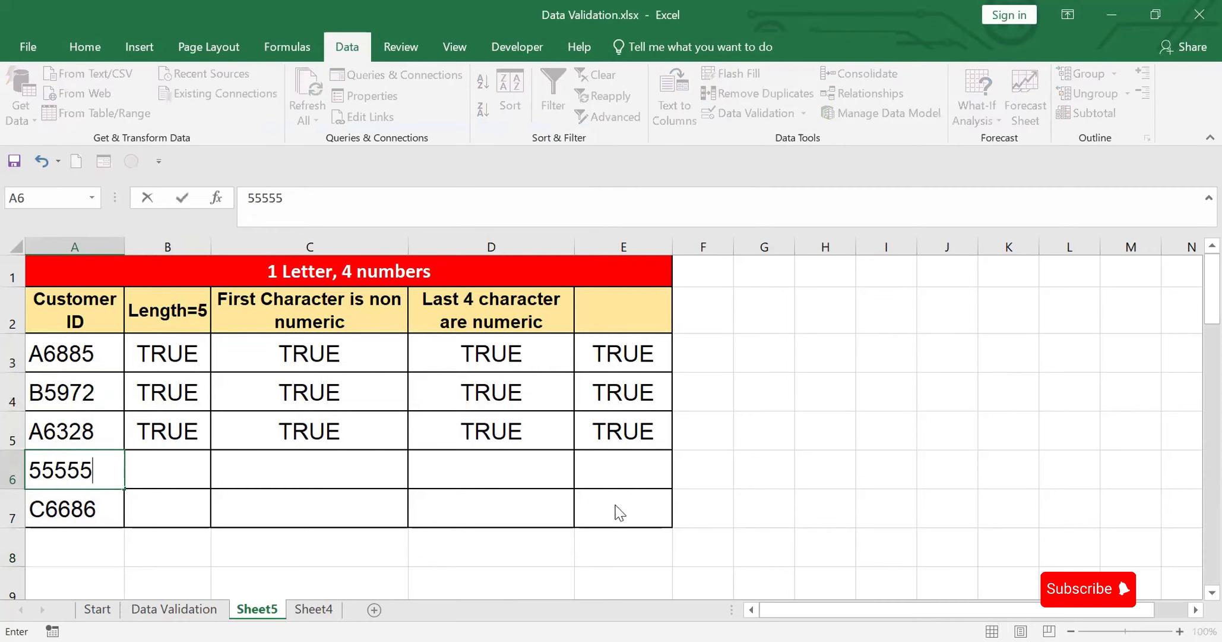
key("Return")
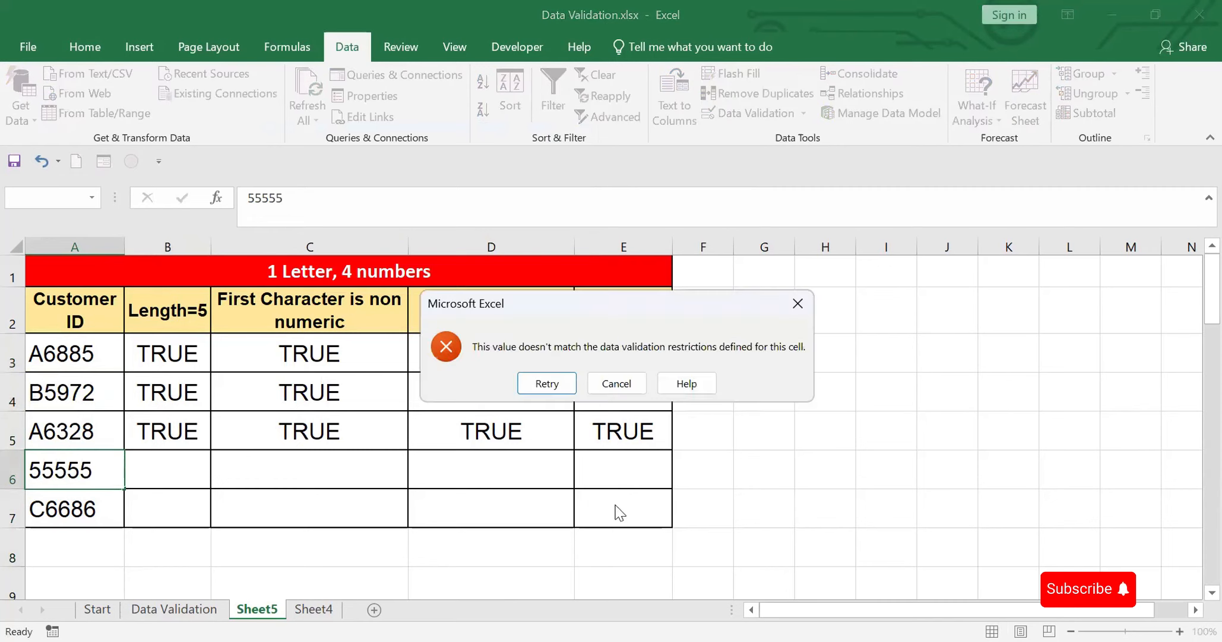
left_click(613, 385)
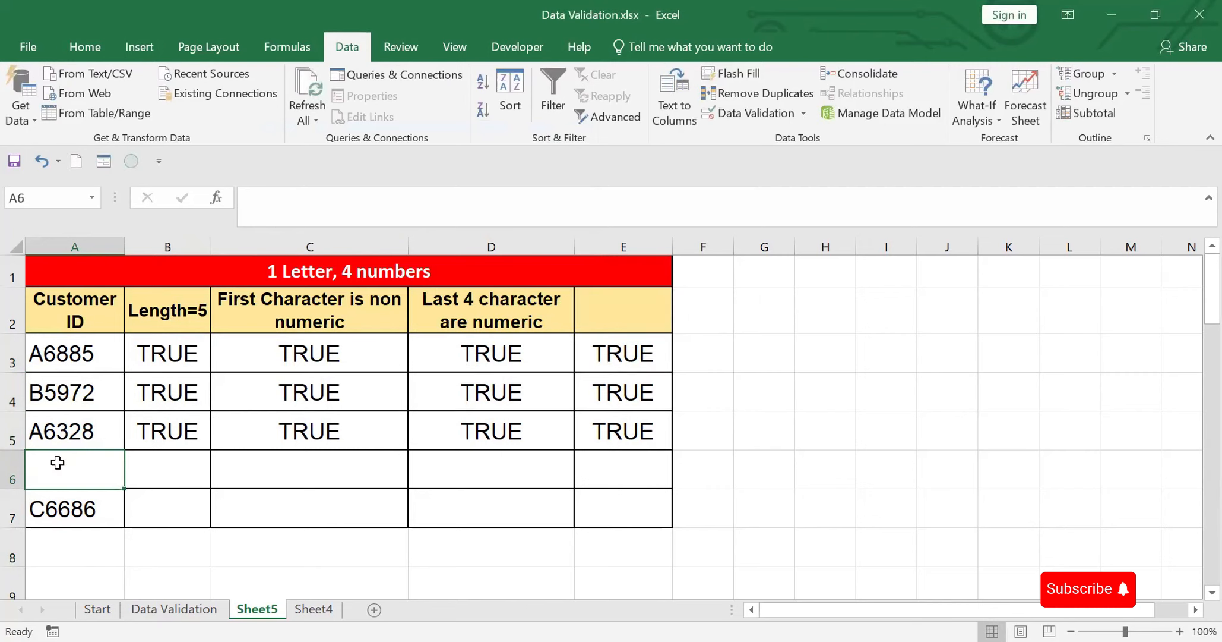
type("a4569")
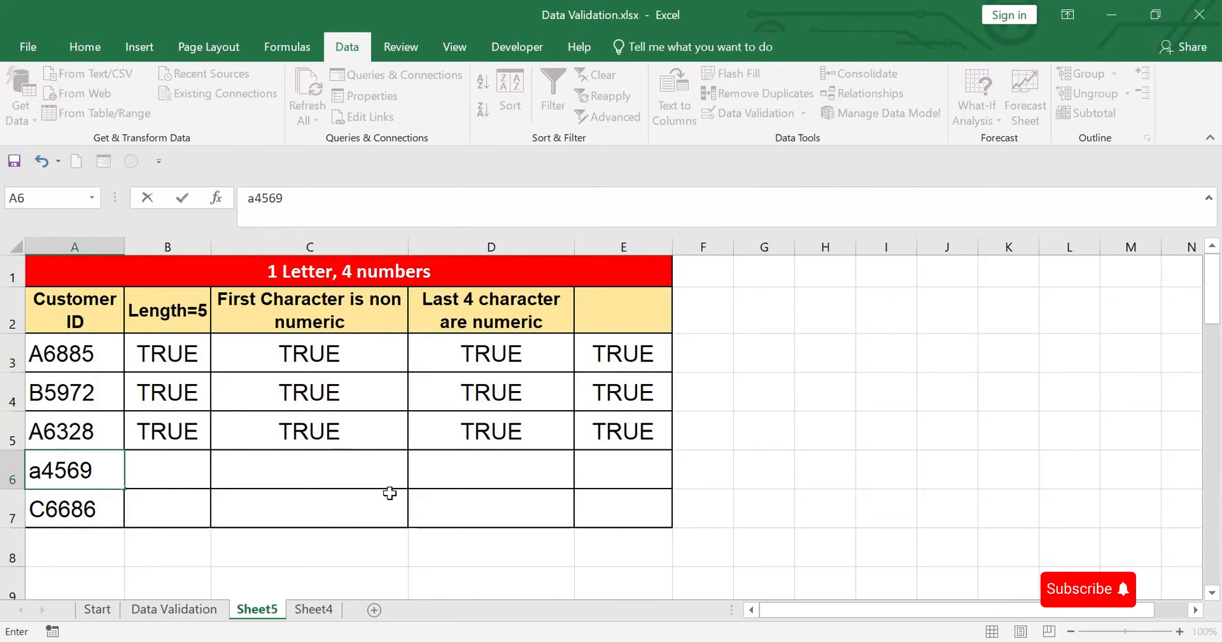
left_click(395, 510)
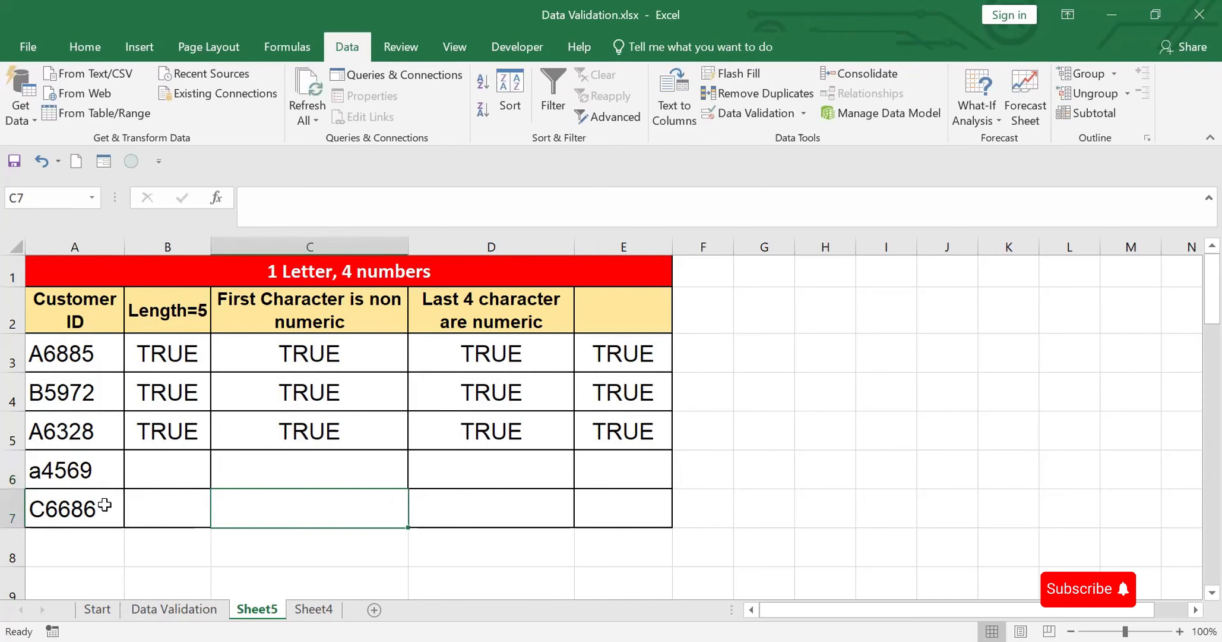
Step: Try a five-digit number and a four-digit number in A8 to test the validation rule, cancelling each entry
left_click(67, 553)
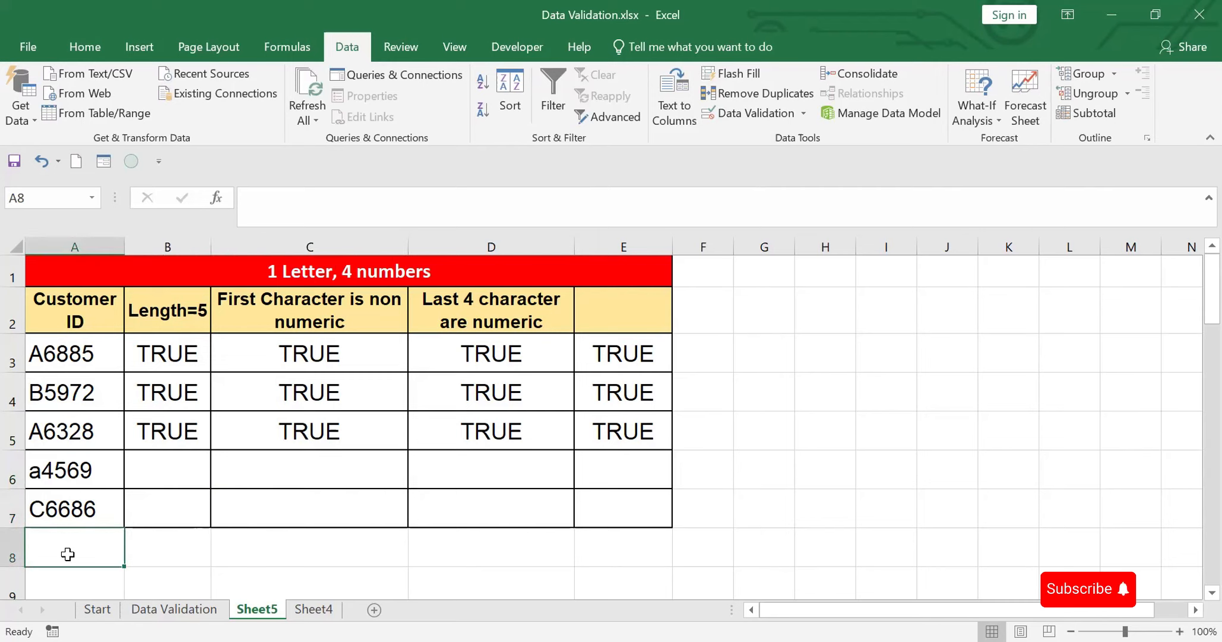
type("34")
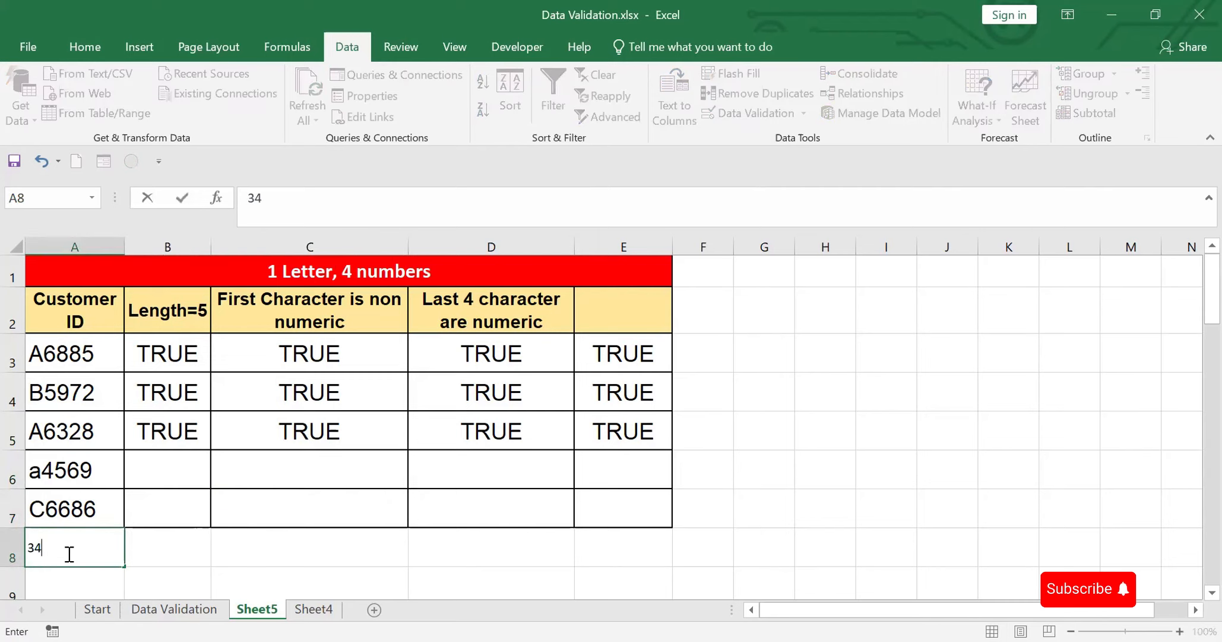
type("567")
left_click(449, 551)
left_click(601, 386)
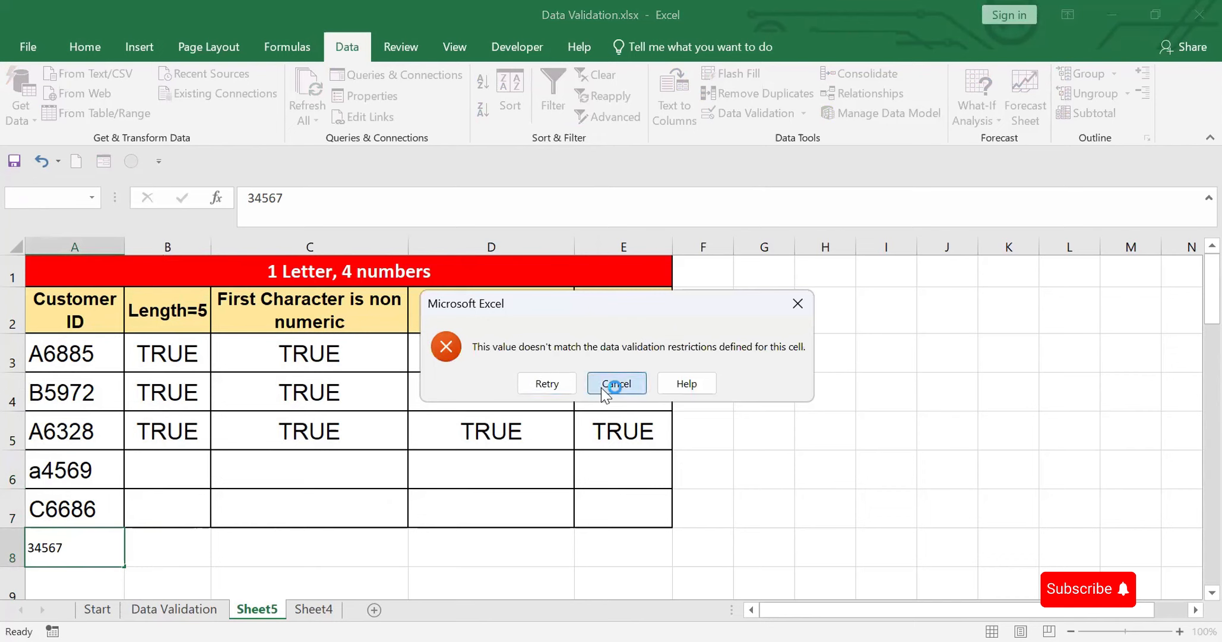
type("234")
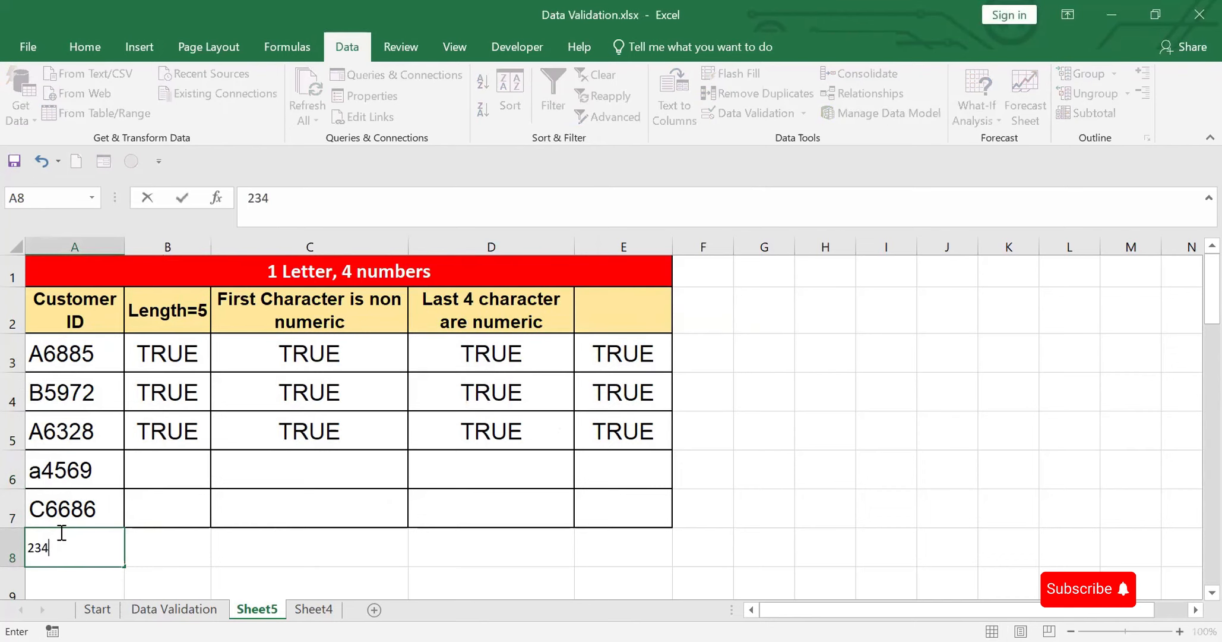
left_click(455, 563)
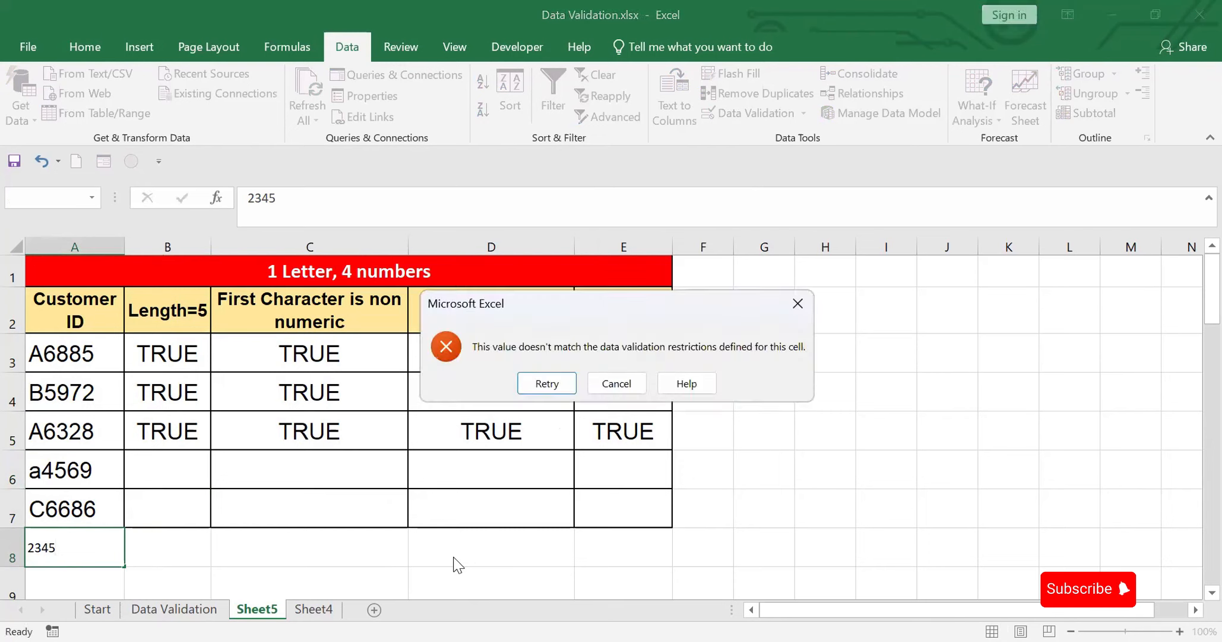
left_click(617, 380)
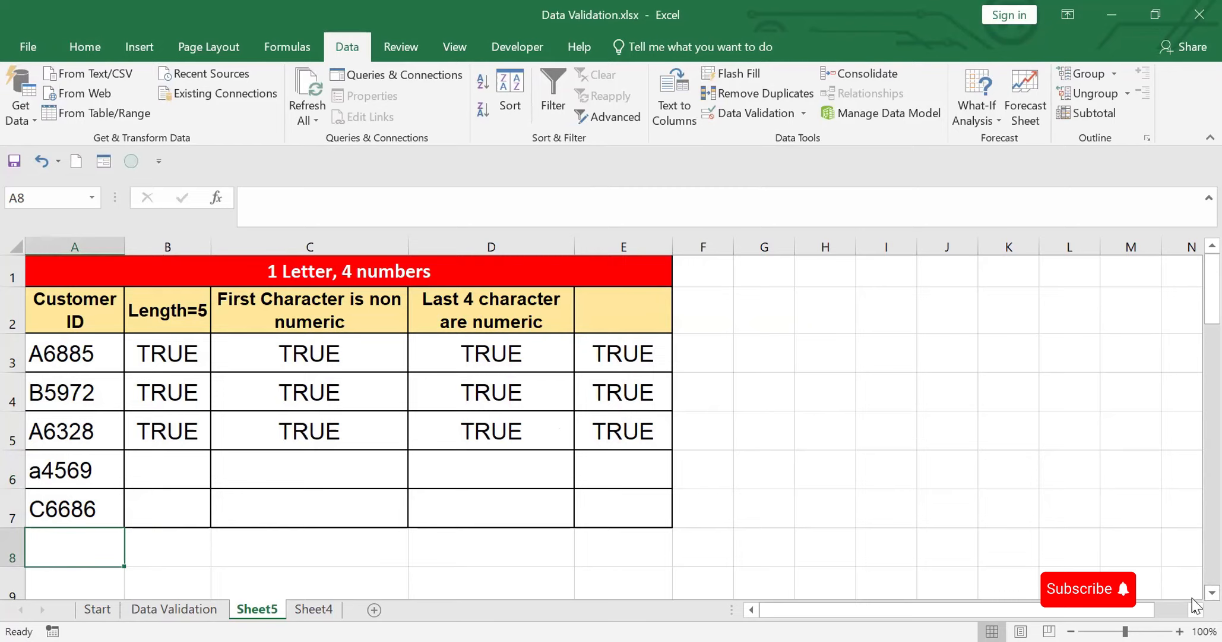
Step: Examine the "2 Letters, 4 numbers" product code table that starts at row 16
left_click(1212, 592)
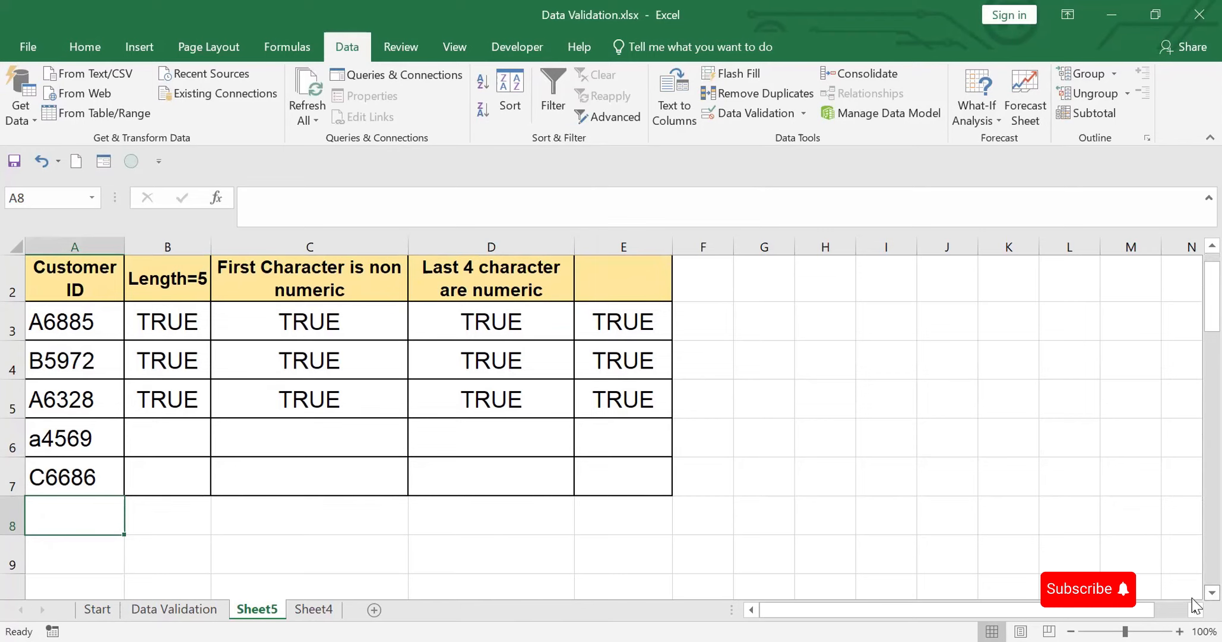
scroll(1195, 603, "down", 3)
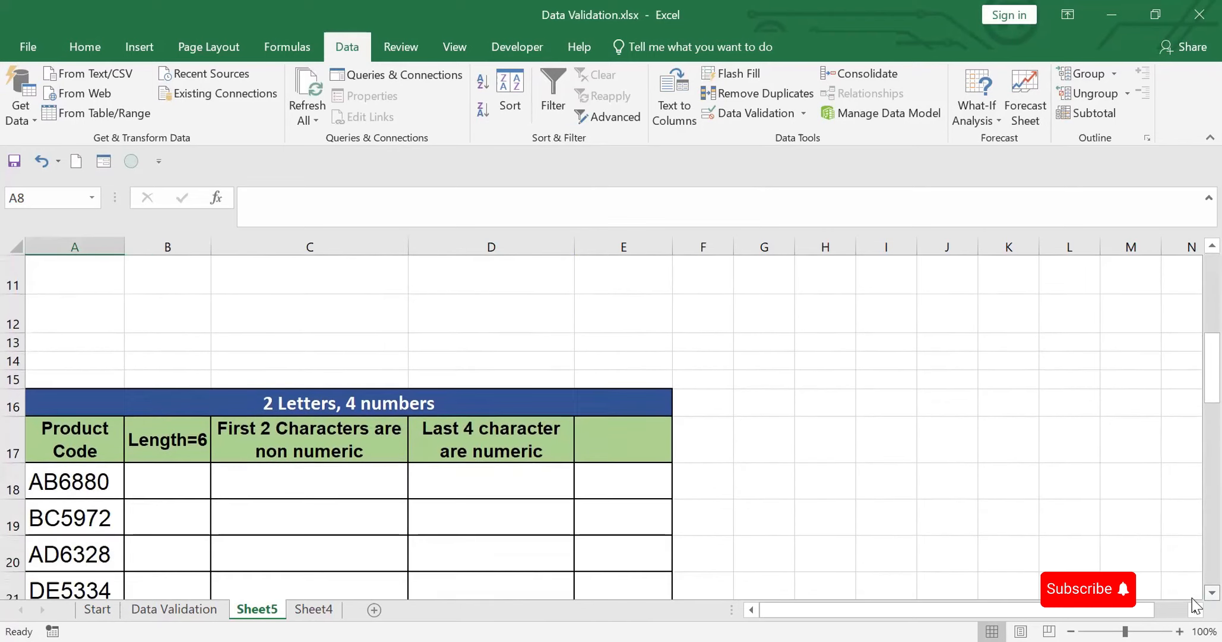
scroll(1196, 603, "down", 1)
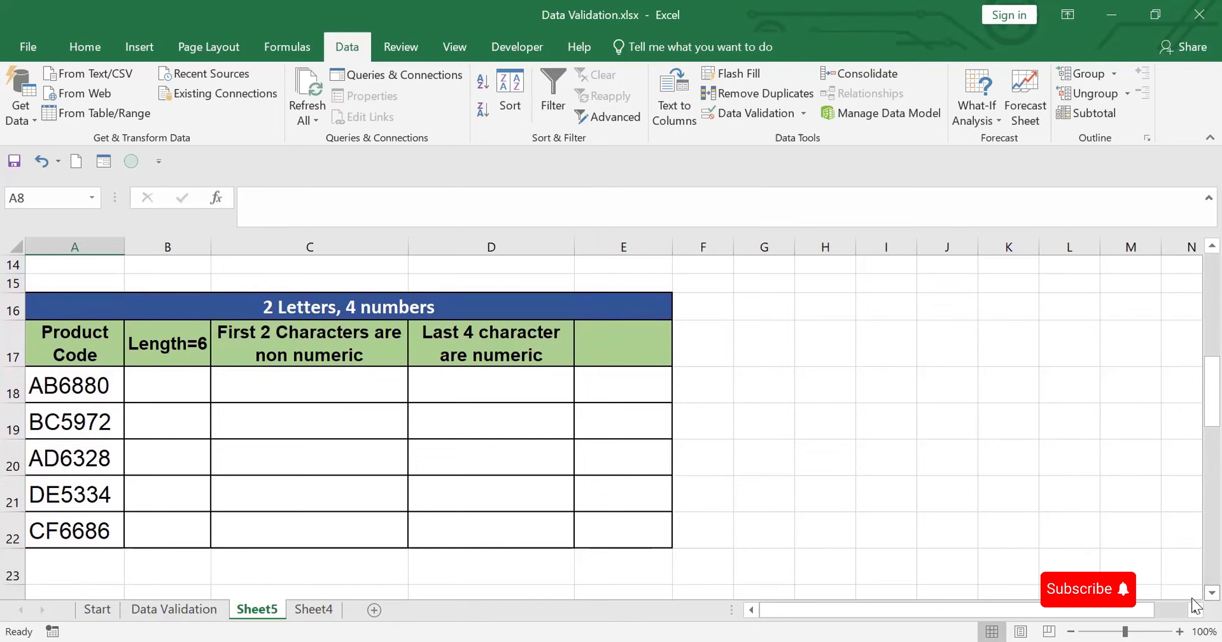
left_click(1205, 392)
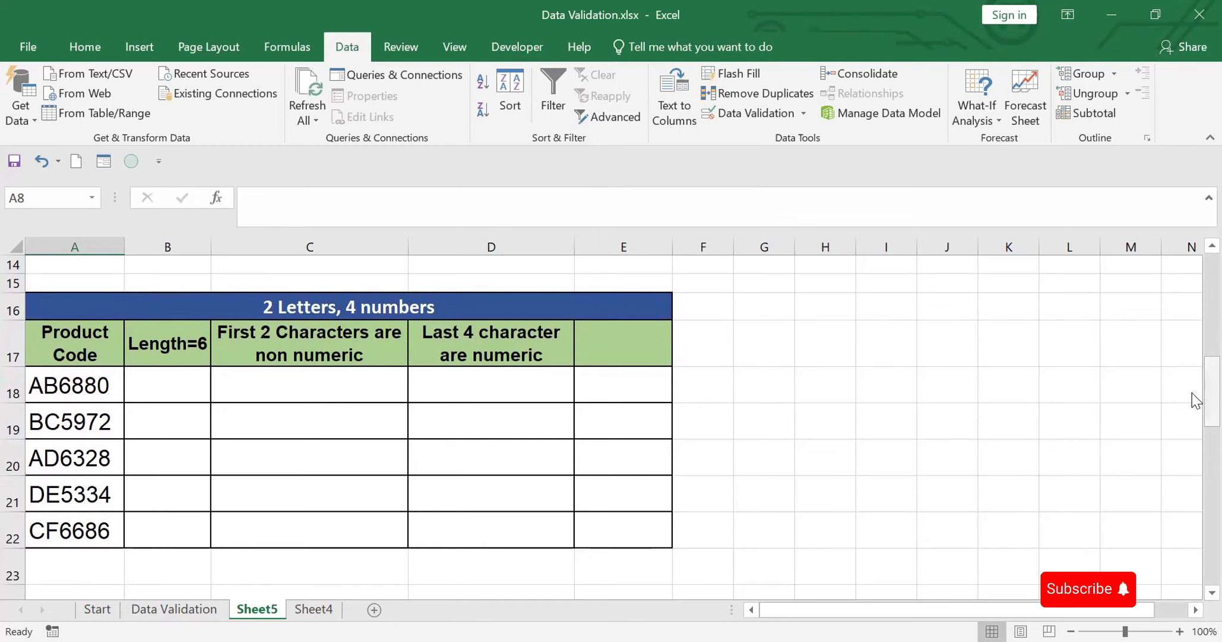
Step: Copy the three check formulas in B5:D5 of the customer ID table into B18:D18 of the product code table
left_click_drag(1206, 395, 1206, 394)
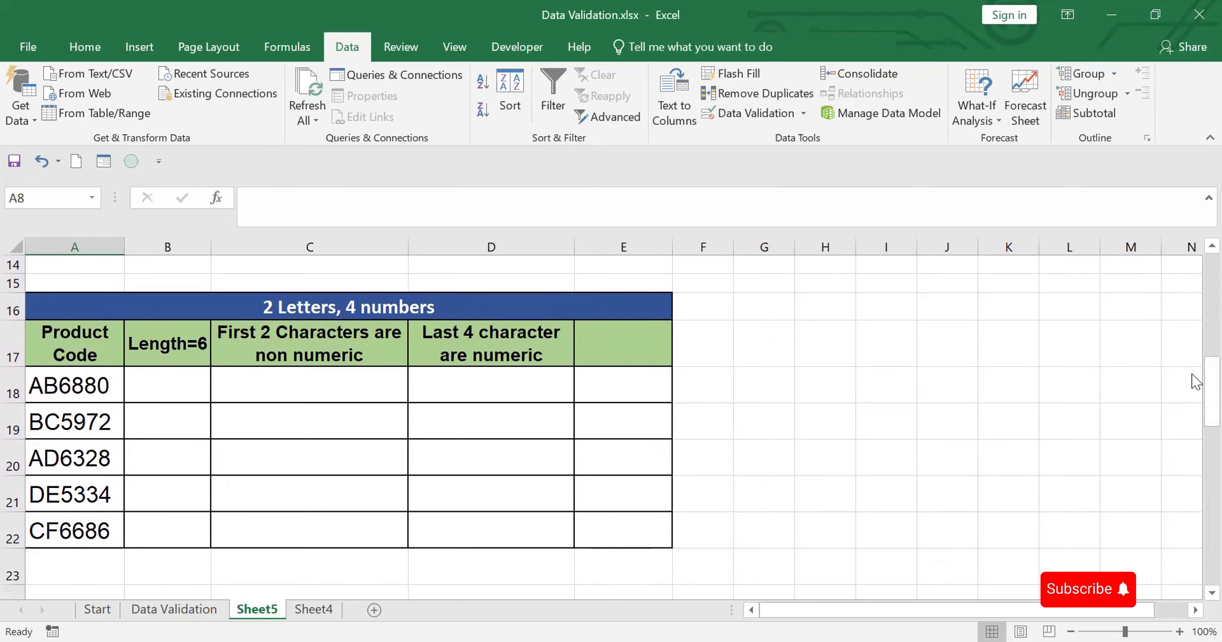
left_click_drag(1204, 384, 1192, 287)
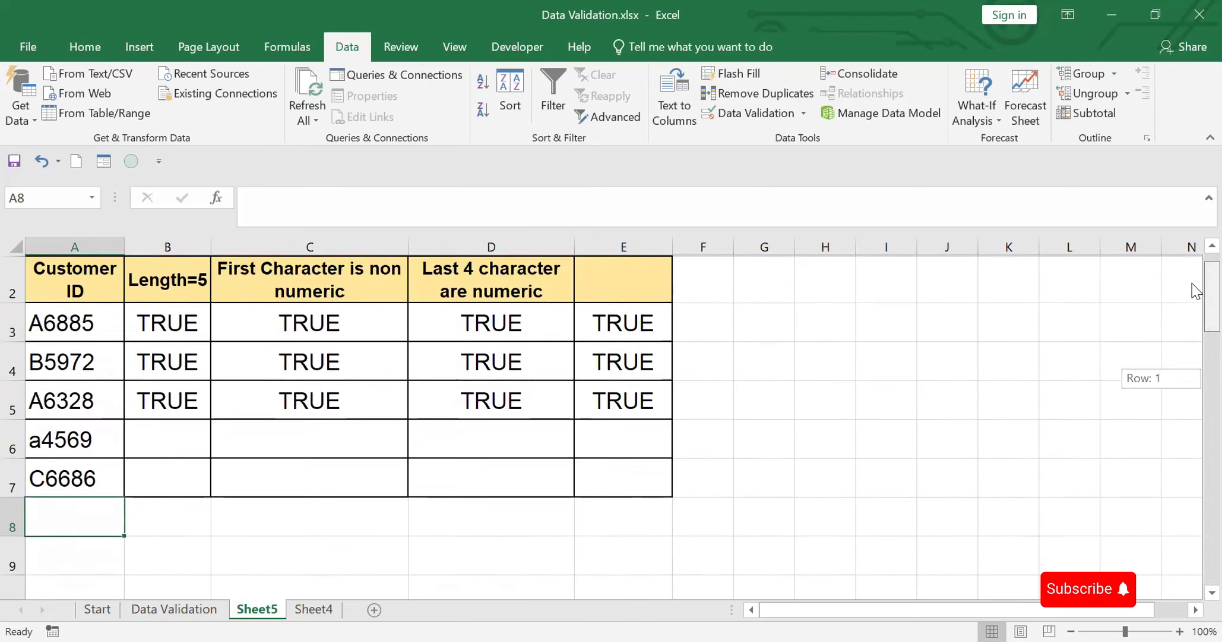
left_click_drag(163, 393, 475, 401)
left_click_drag(171, 401, 493, 406)
key("ctrl+c")
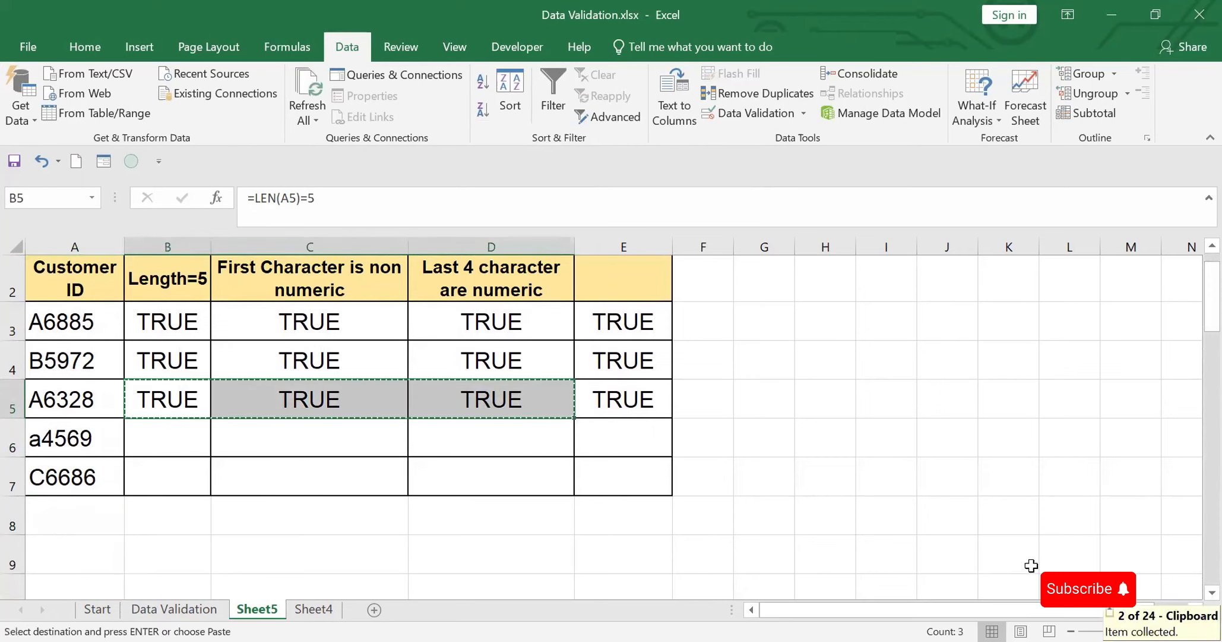
scroll(1195, 600, "down", 4)
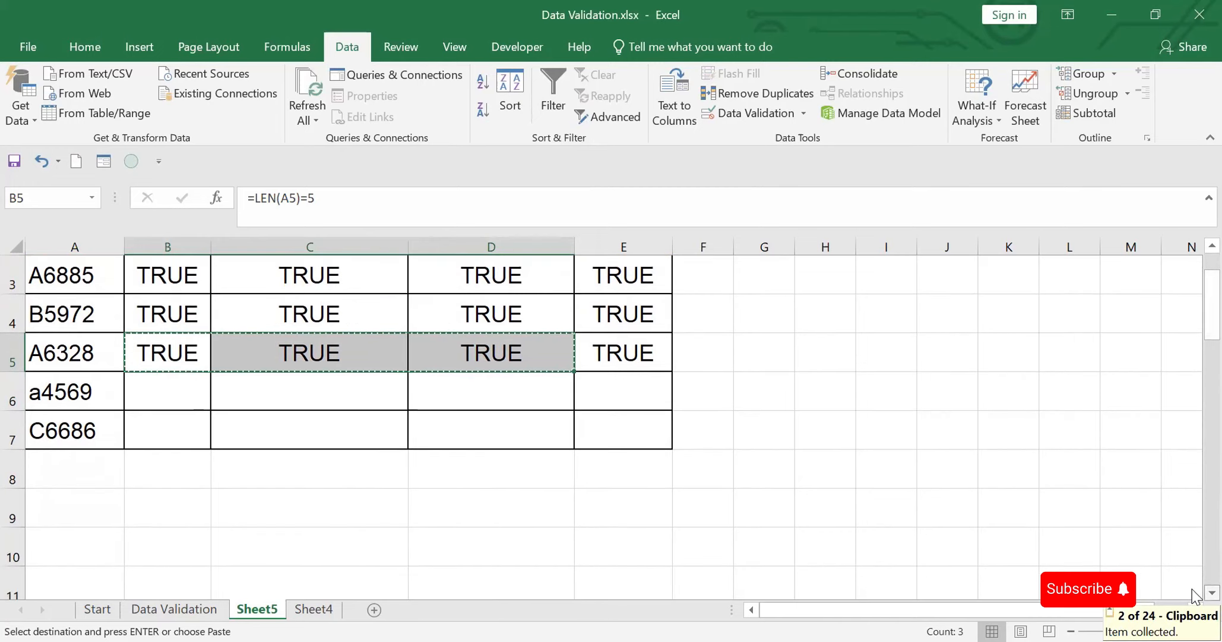
scroll(1195, 594, "down", 1)
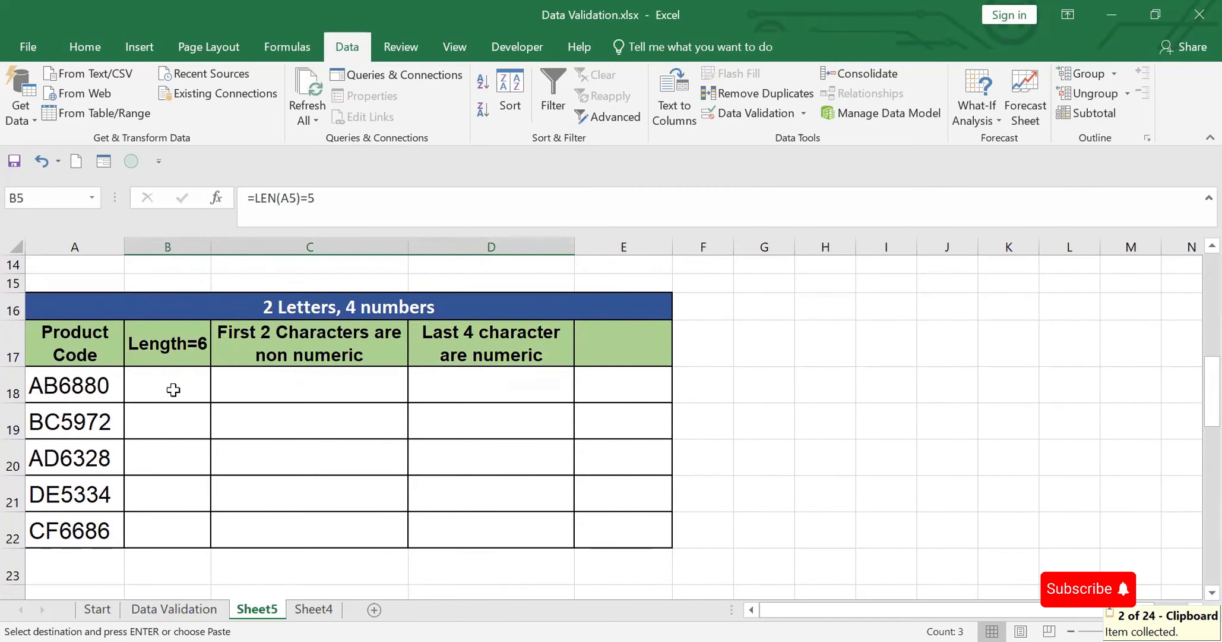
left_click(173, 389)
key("ctrl+v")
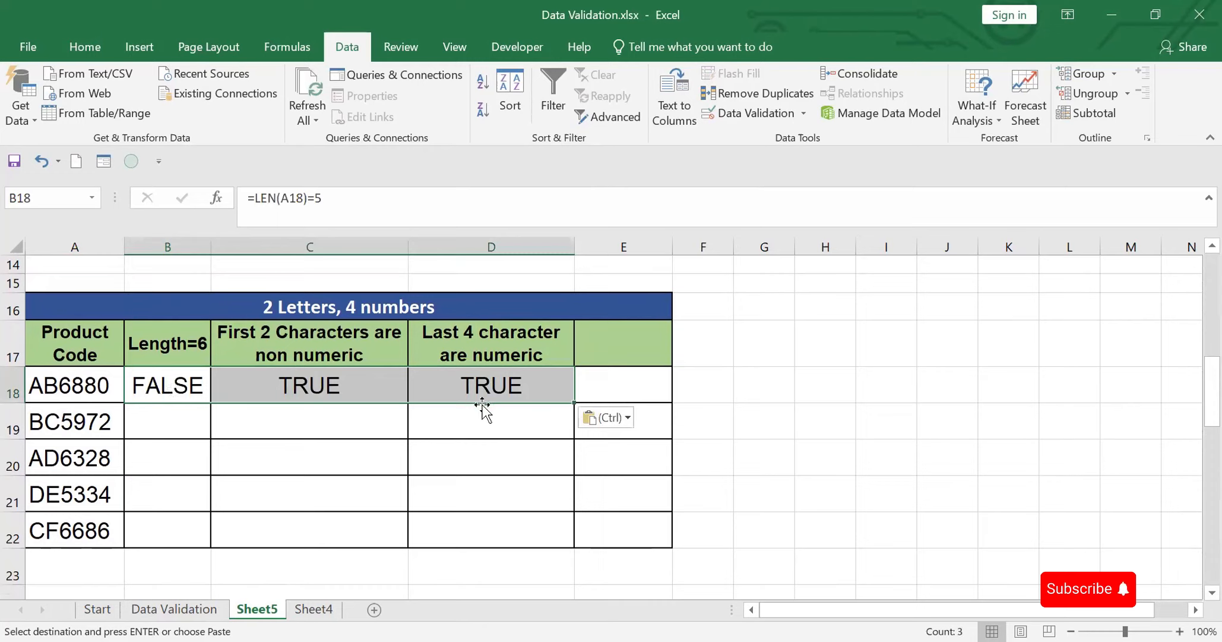
Step: Change the length check in B18 to require 6 characters, as =LEN(A18)=6
left_click(166, 401)
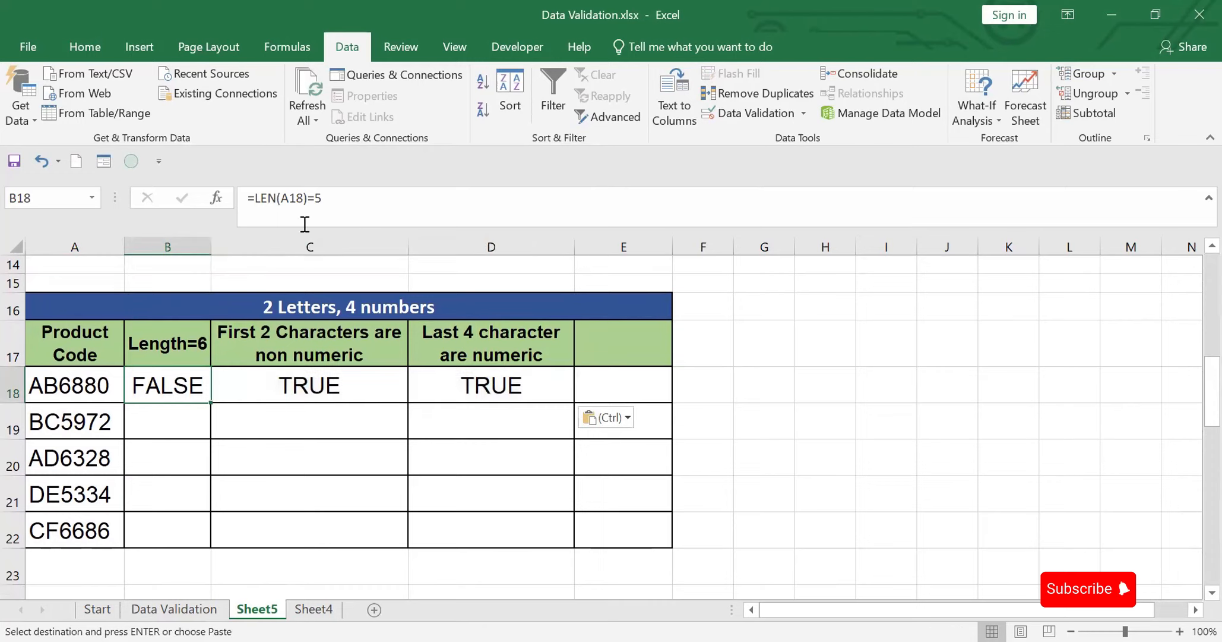
left_click(330, 199)
key("BackSpace")
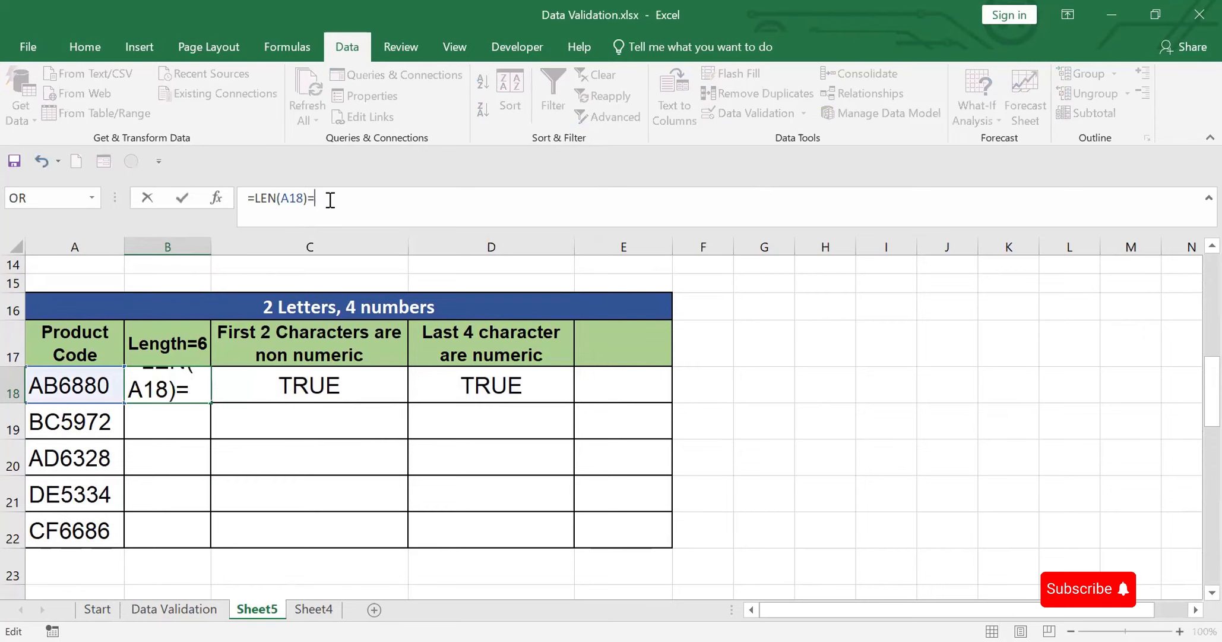
type("6")
key("Return")
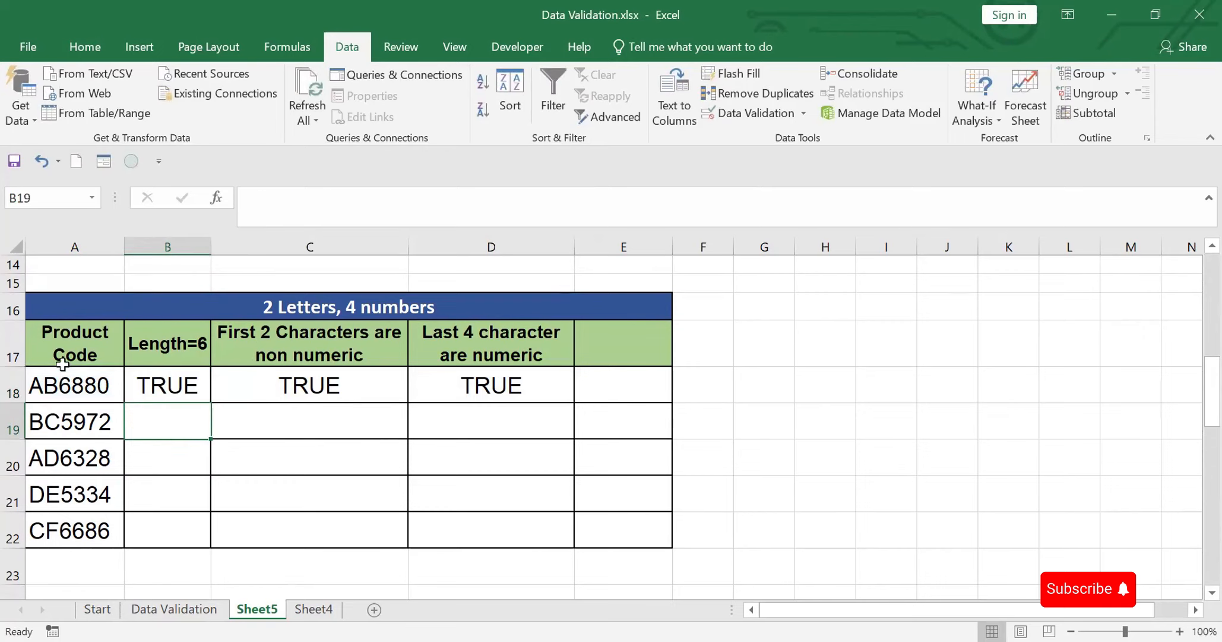
Step: Change the non-numeric check in C18 to test the first 2 characters, using LEFT(A18,2)
left_click(319, 385)
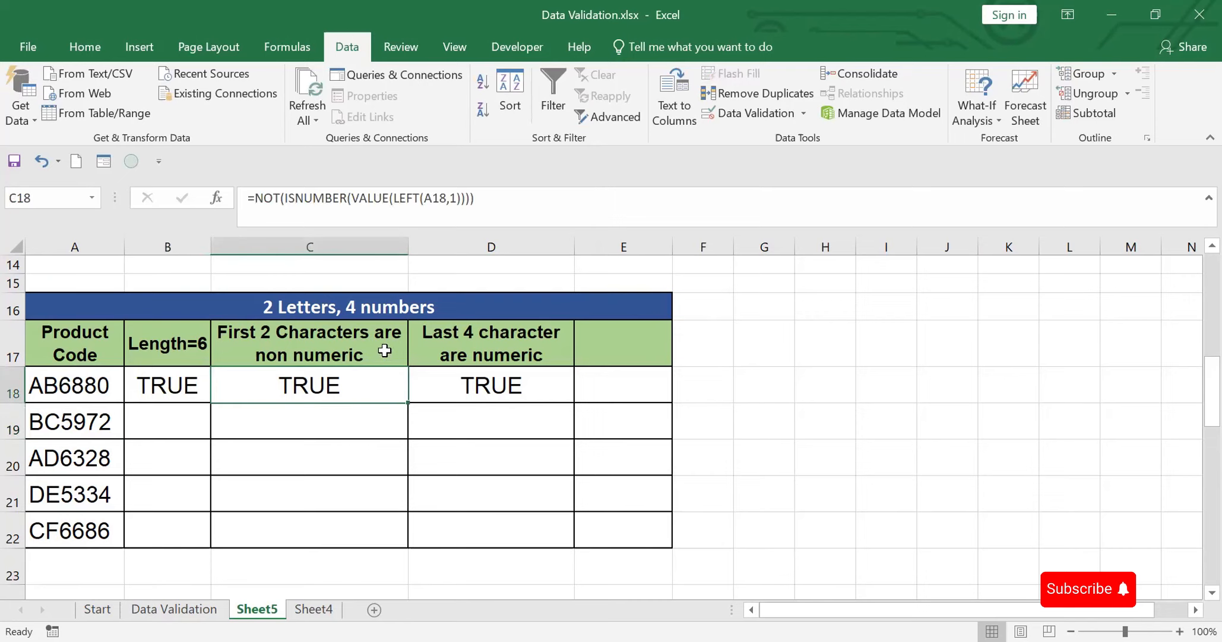
left_click(459, 196)
key("BackSpace")
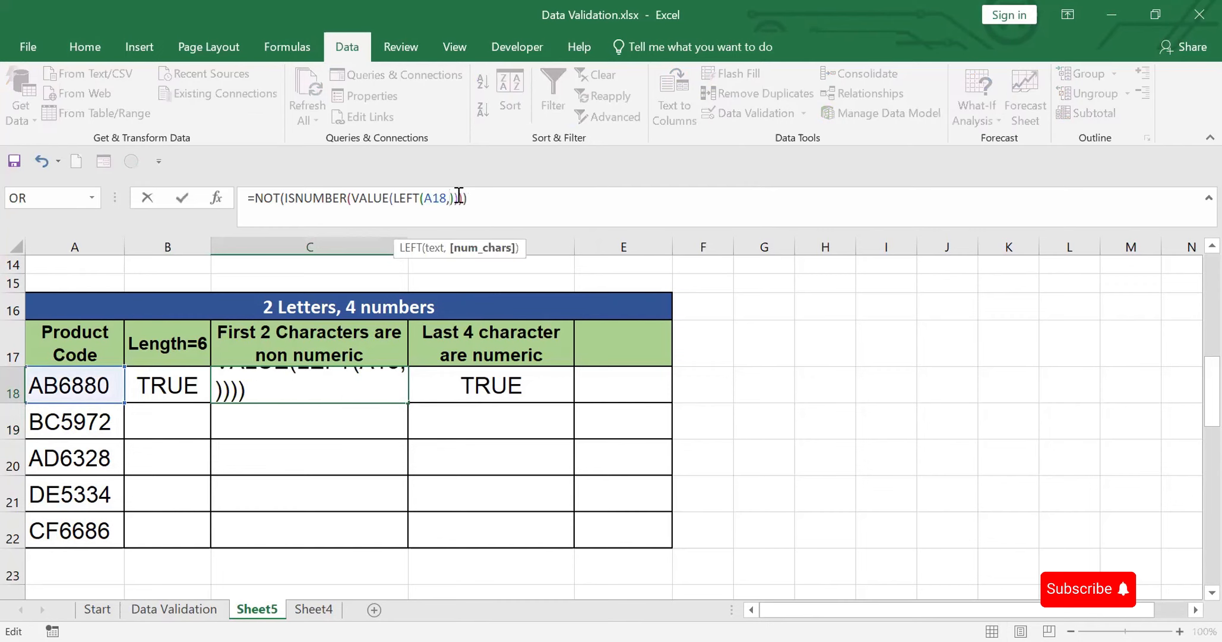
type("2")
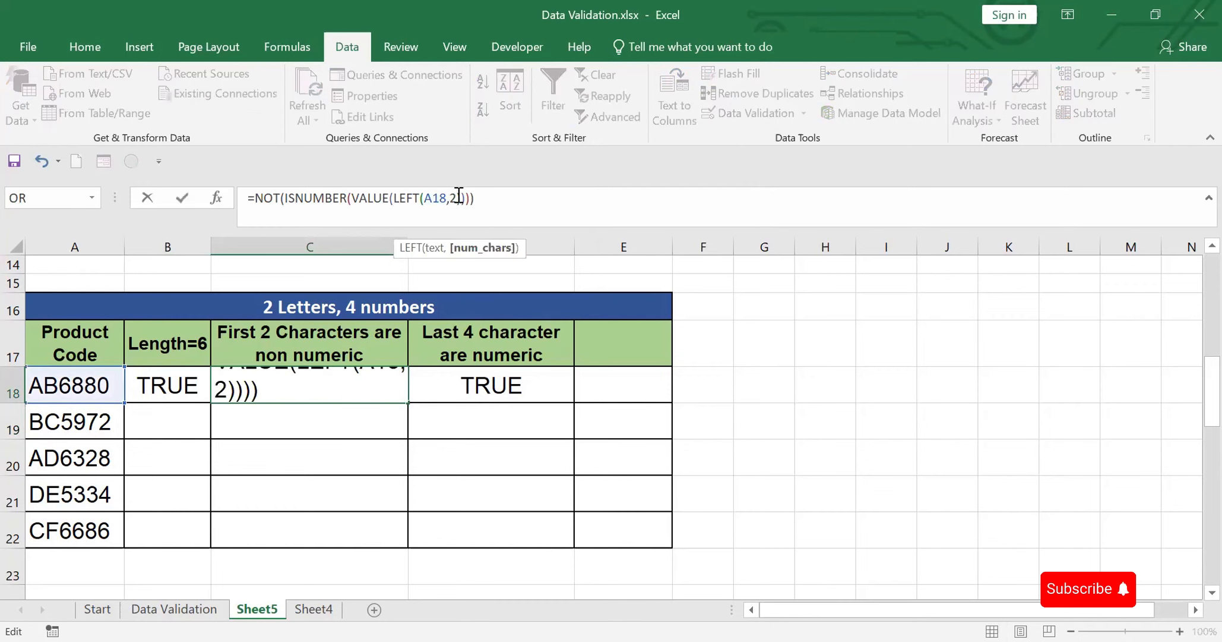
key("Return")
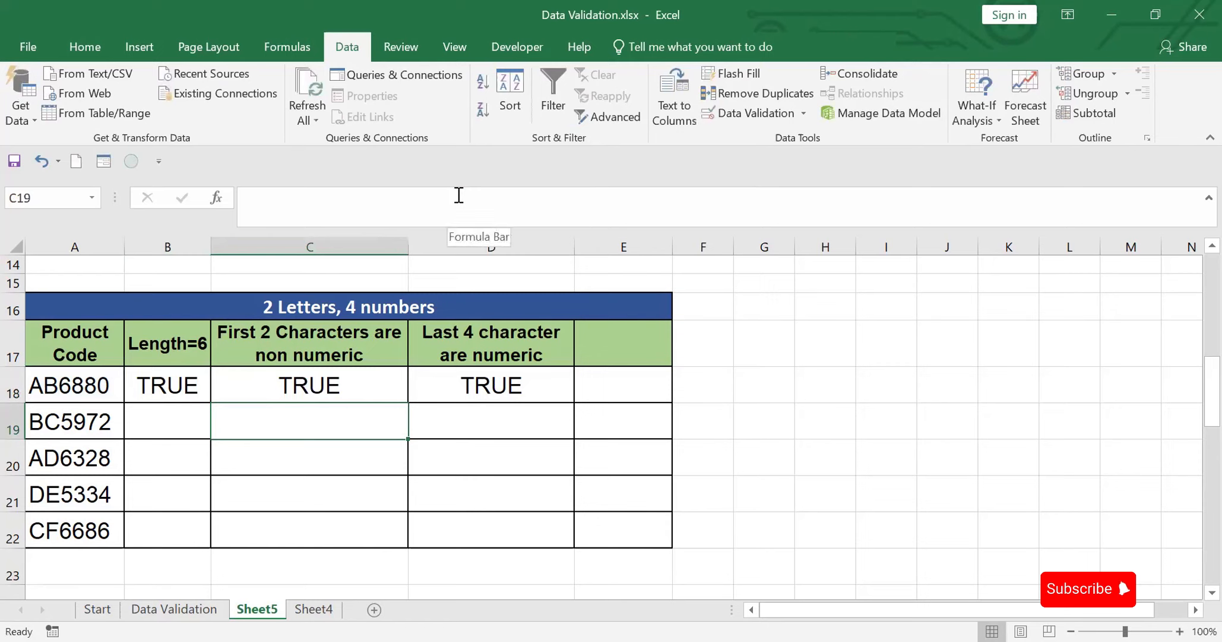
Step: Review the last-four-characters formula in D18, and shorten the product code in A18 to AB688 to test the checks
left_click(487, 391)
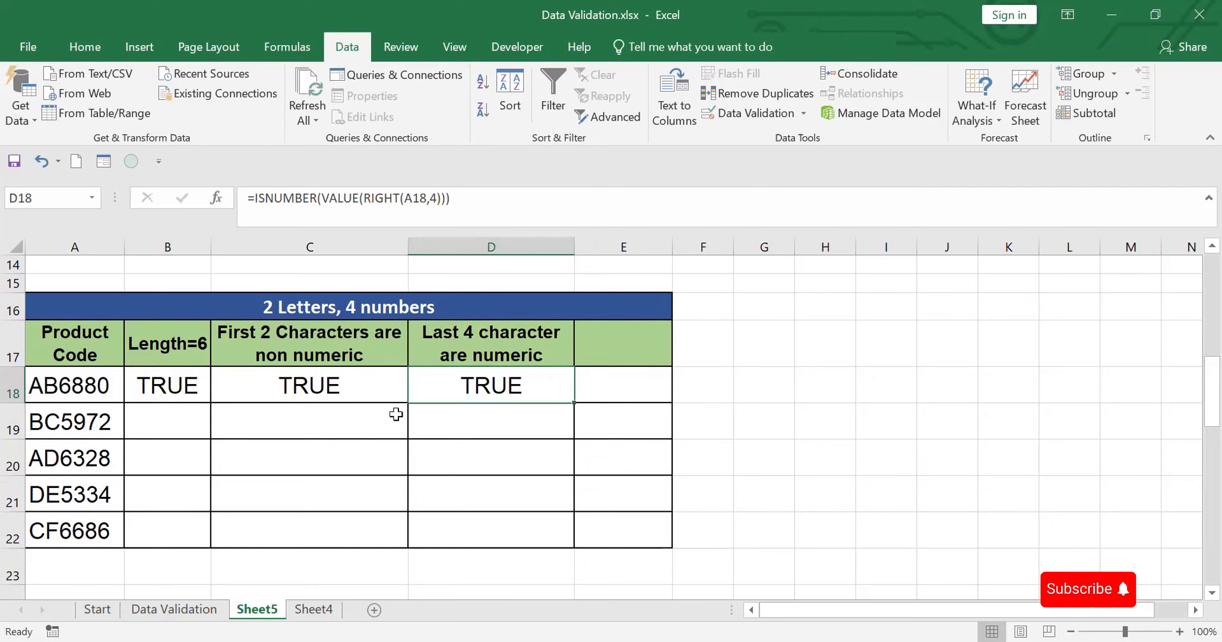
left_click(90, 382)
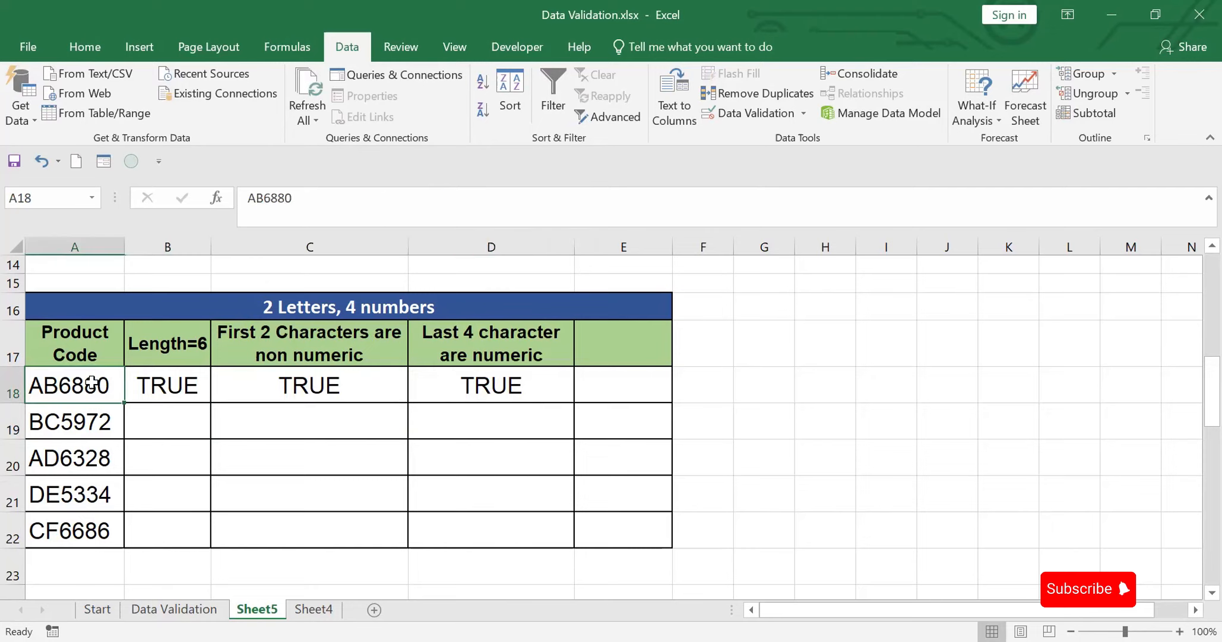
left_click(311, 202)
key("BackSpace")
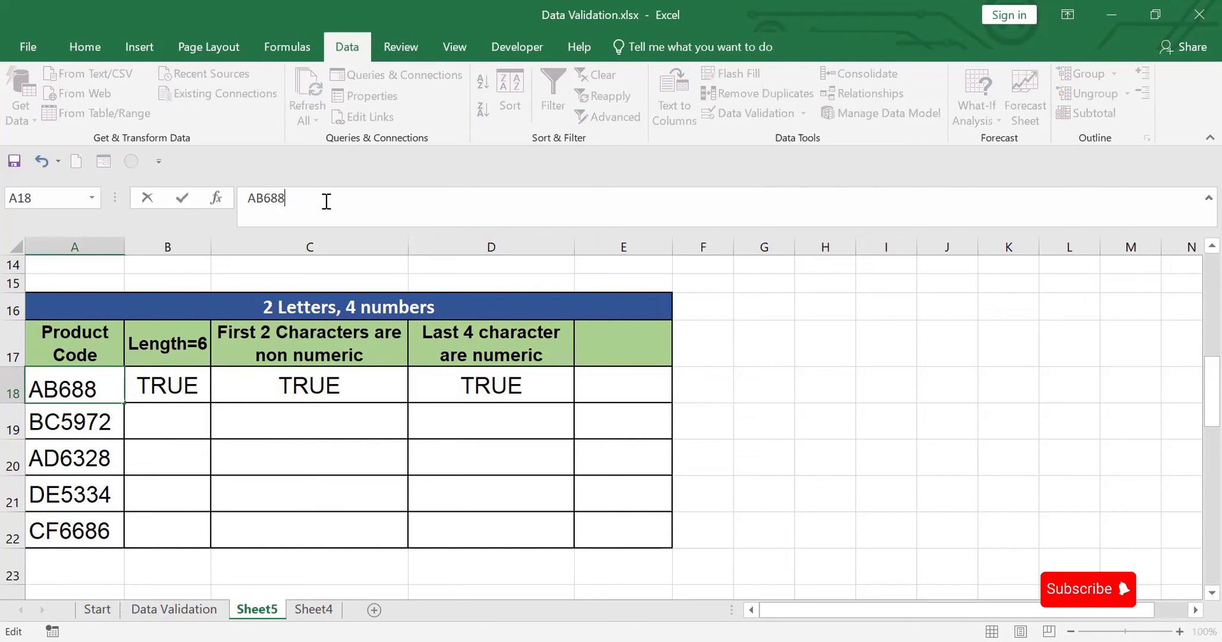
left_click(762, 416)
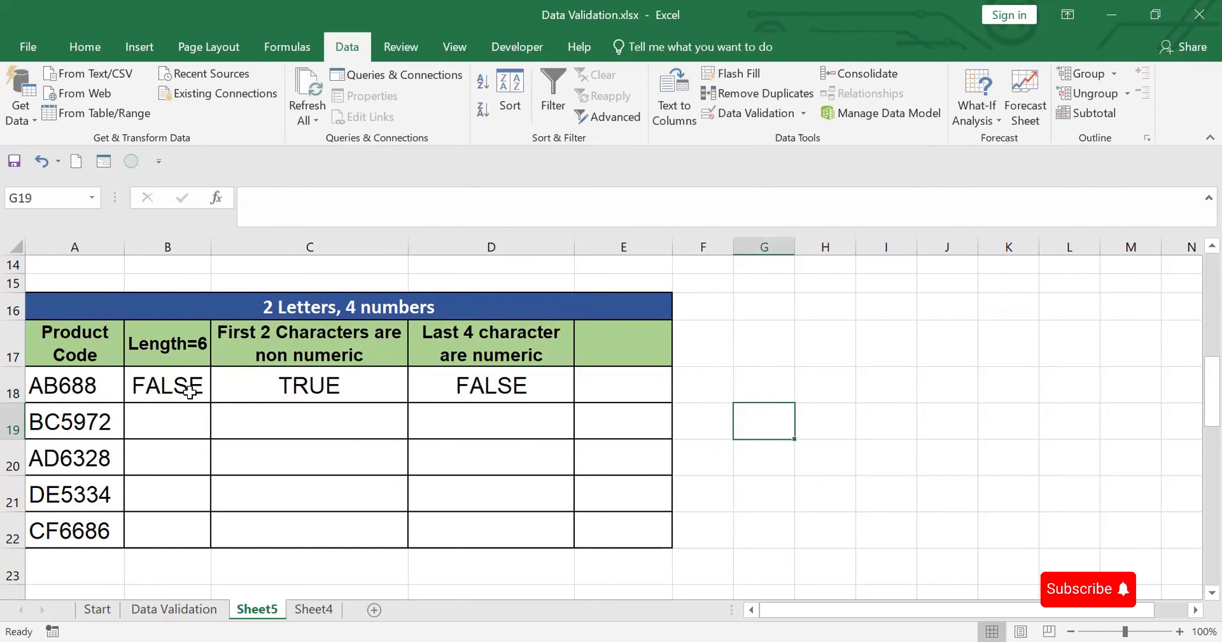
Step: Test the checks with the code ArB6885 in A18 by adding a final 5 and inserting an r after the A
left_click(27, 386)
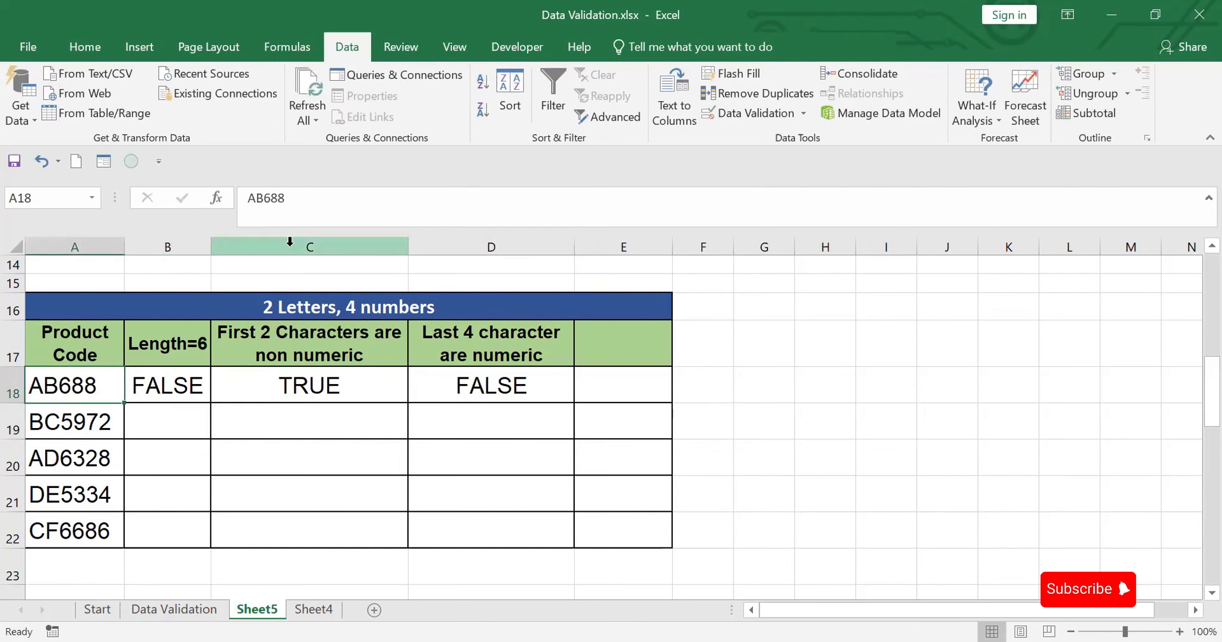
left_click(301, 200)
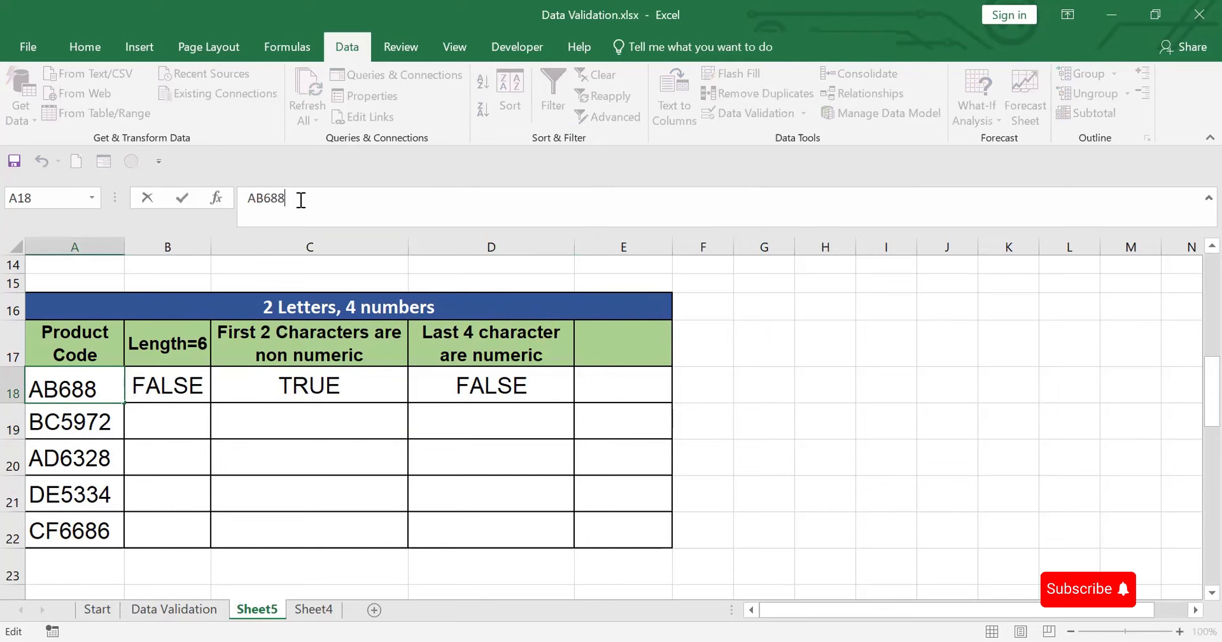
type("5")
left_click(254, 198)
type("r")
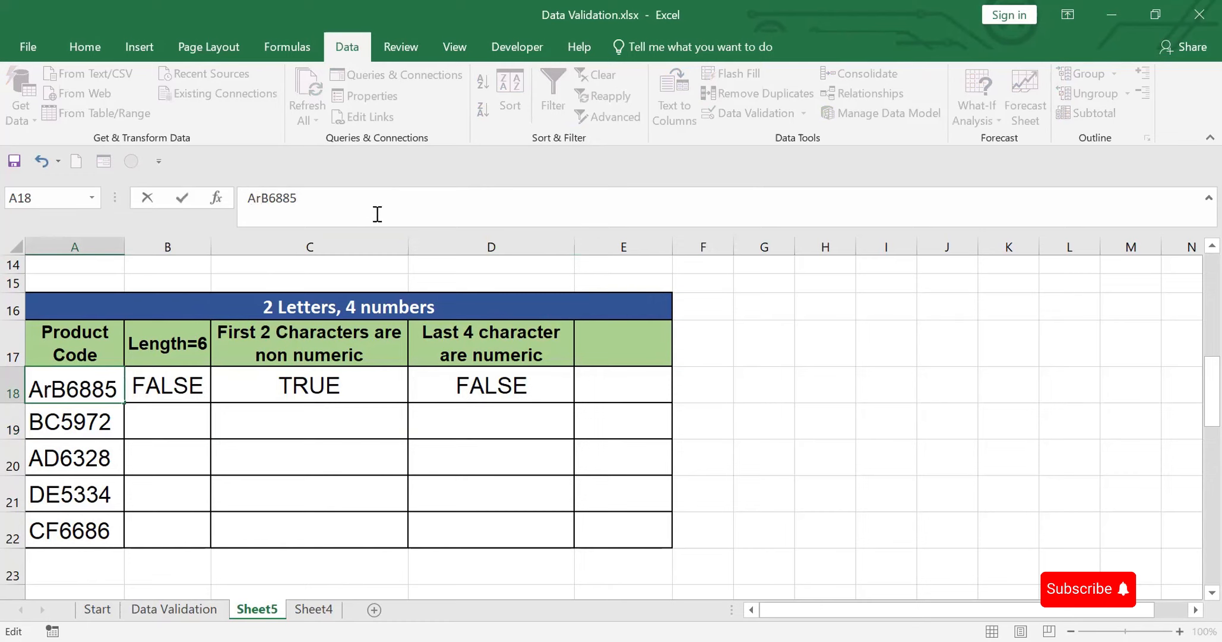
key("Return")
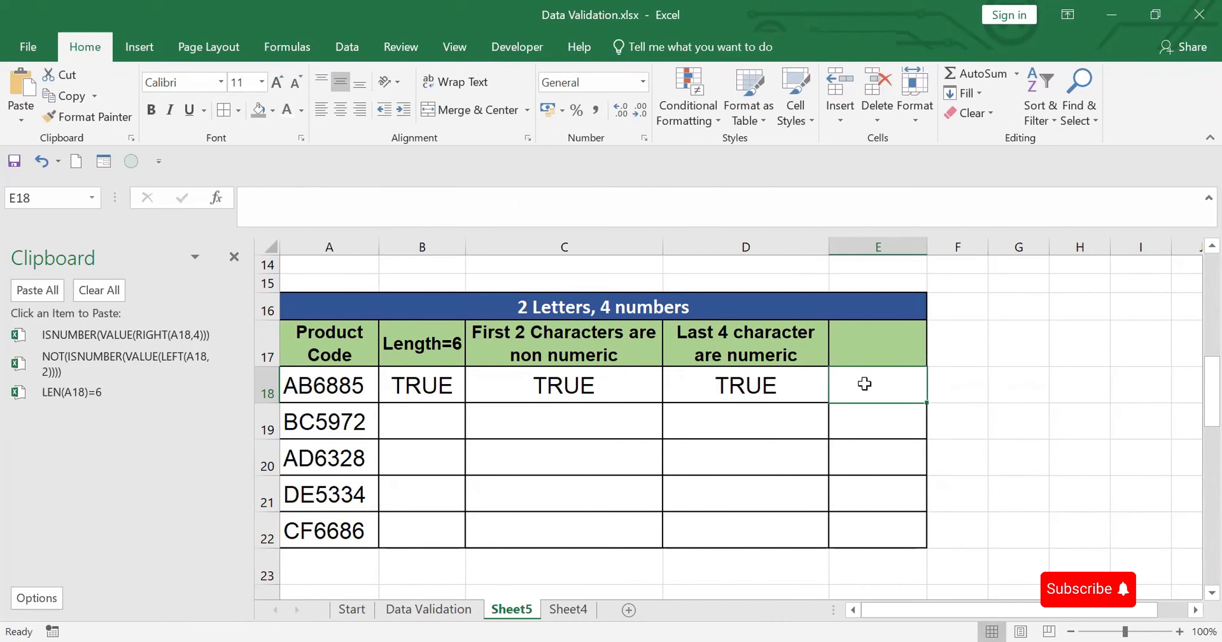
Step: Combine the three copied checks in E18 as =AND(LEN(A18)=6,NOT(ISNUMBER(VALUE(LEFT(A18,2)))),ISNUMBER(VALUE(RIGHT(A18,4))))
type("=")
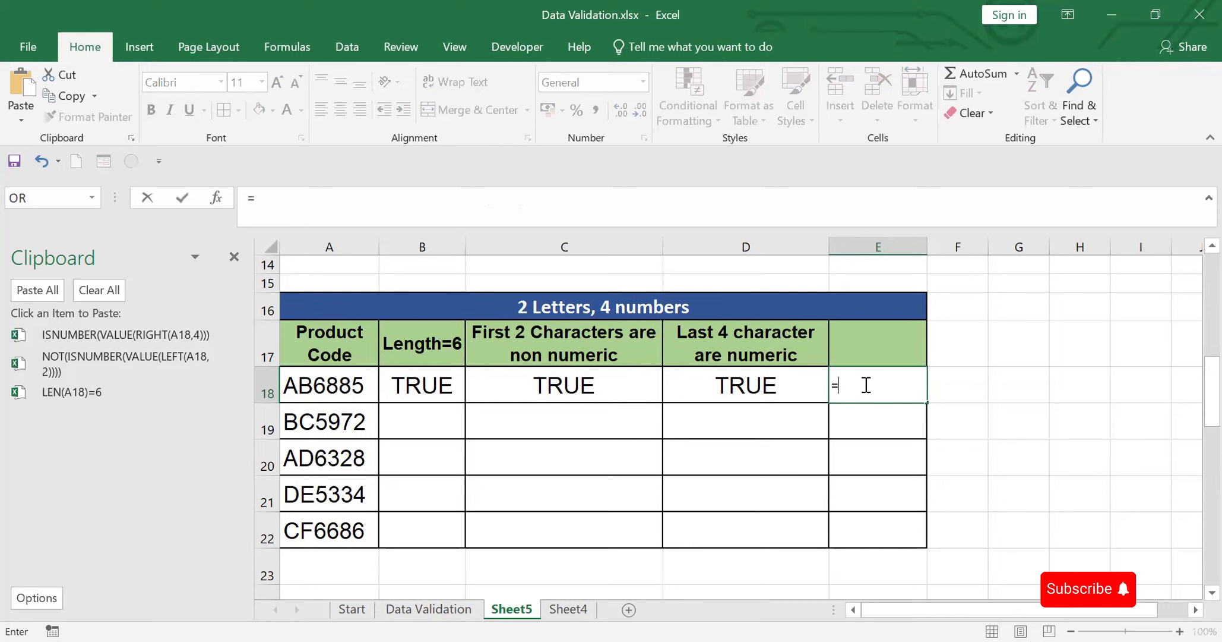
type("and(")
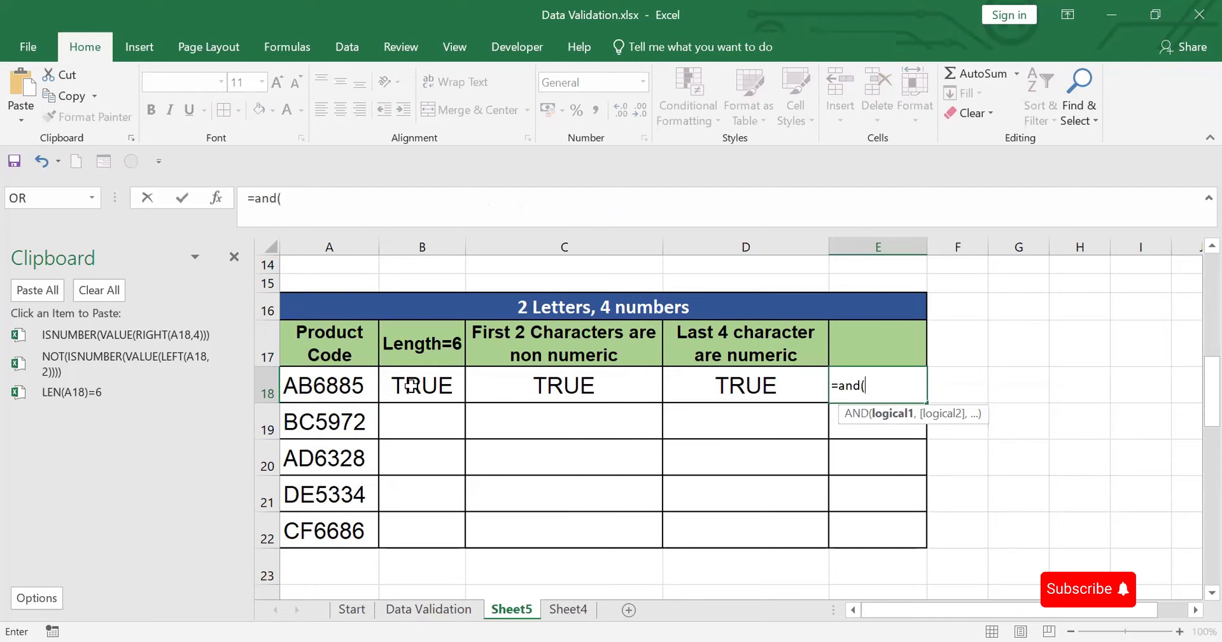
left_click(70, 397)
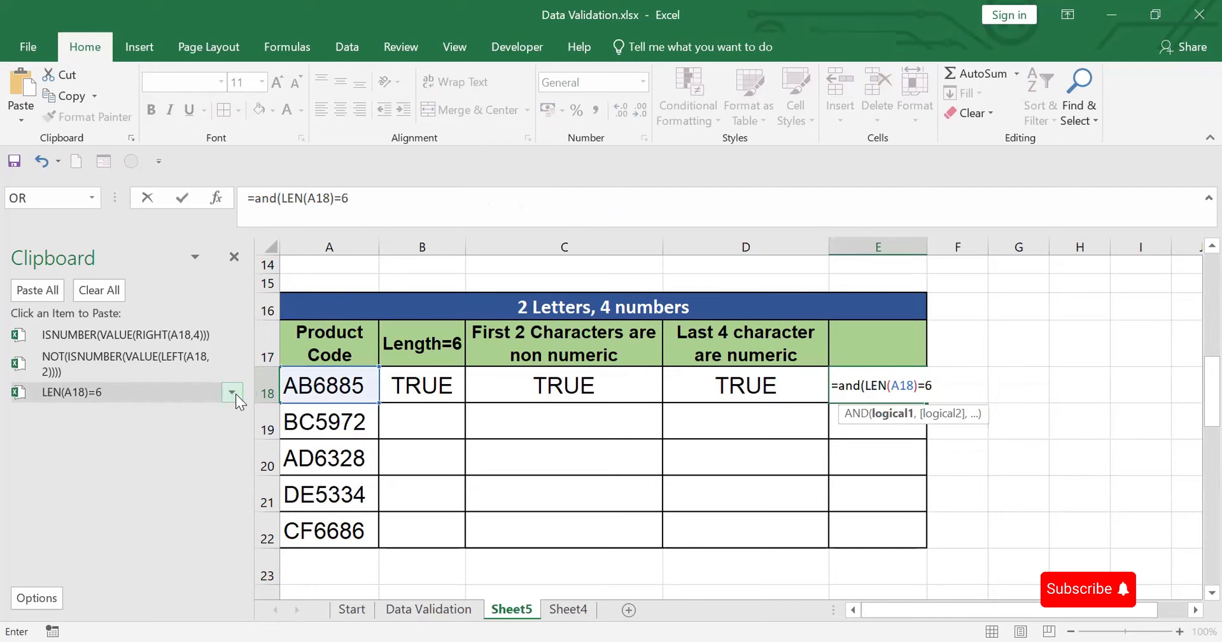
type(",")
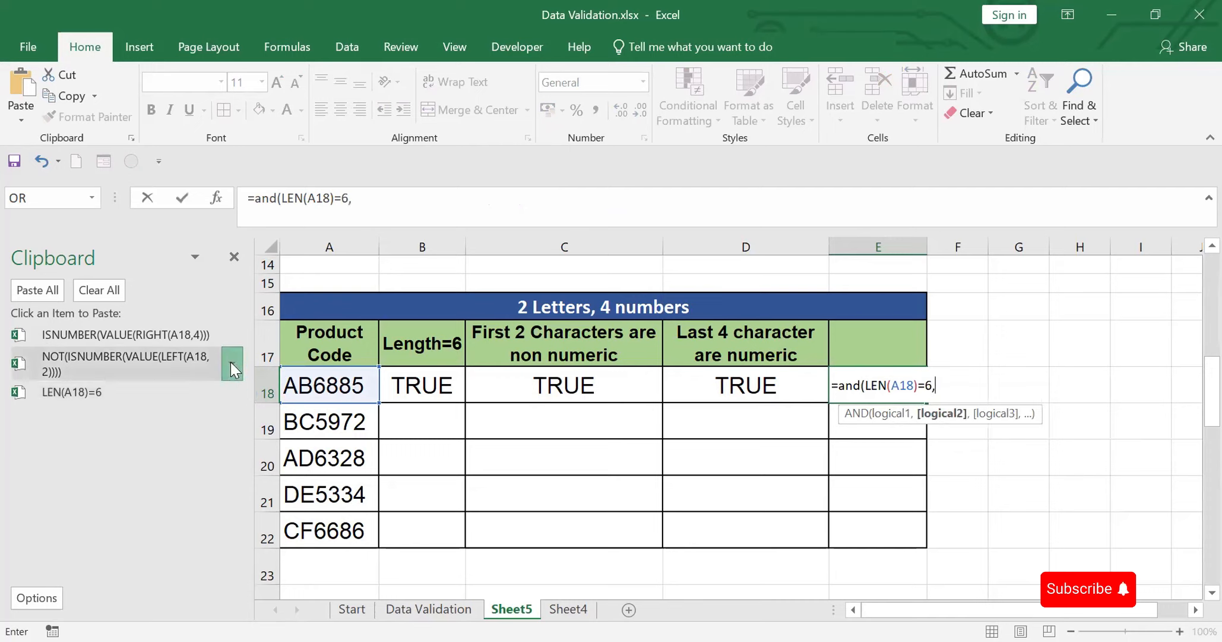
left_click(231, 363)
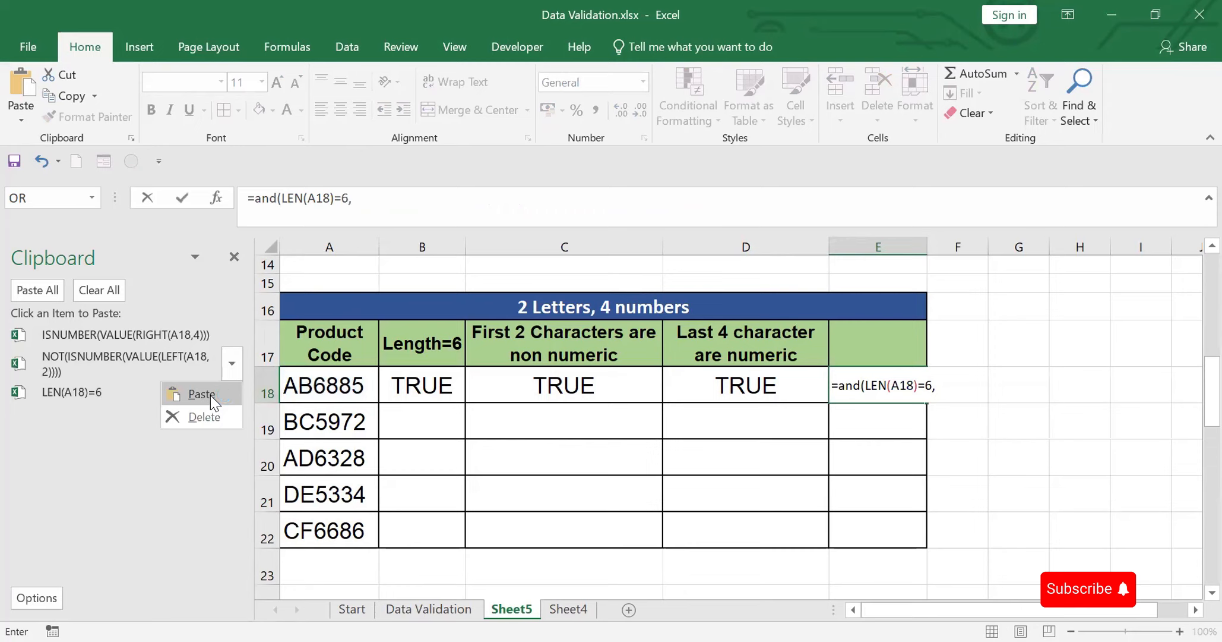
left_click(201, 394)
type(",2)))),")
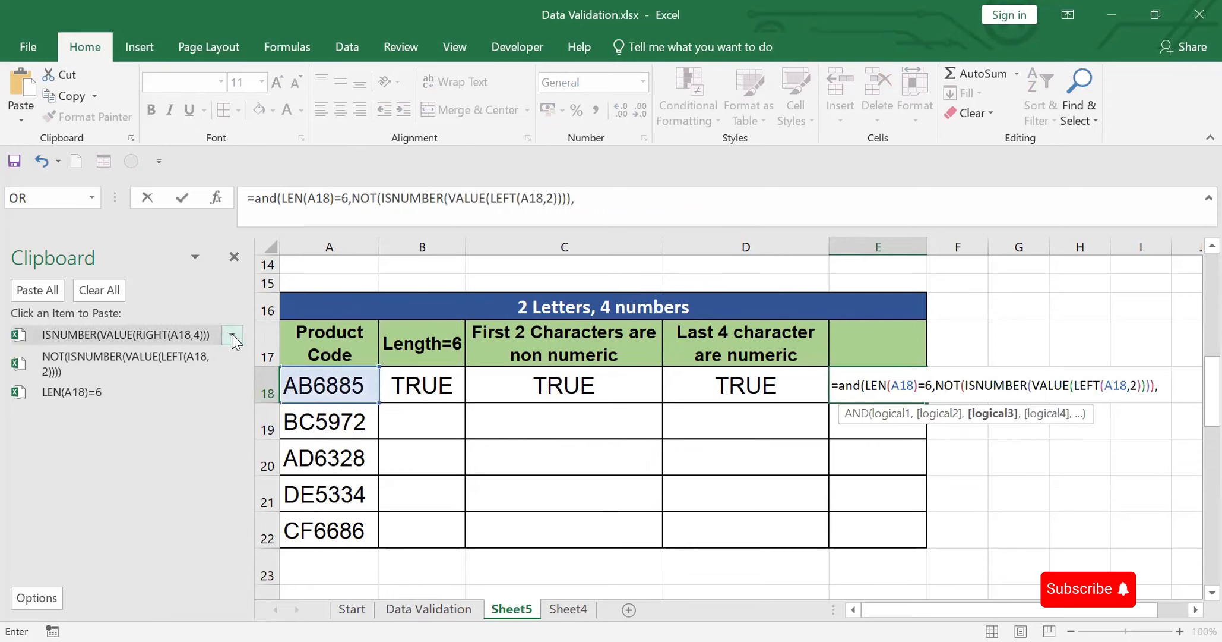
left_click(232, 335)
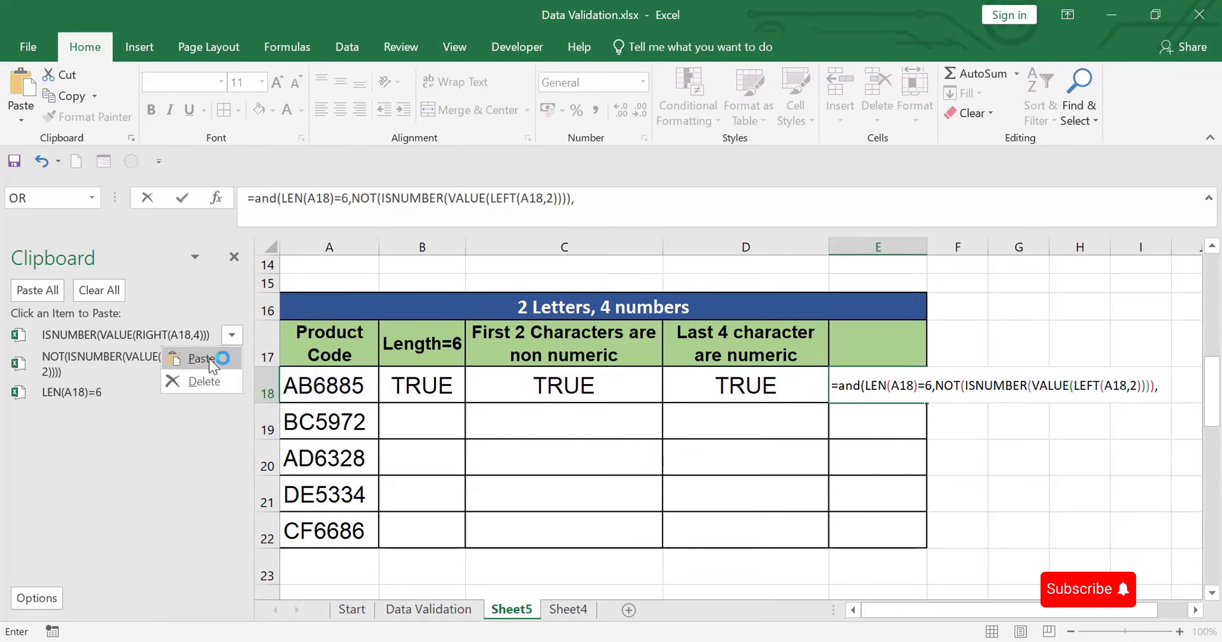
left_click(211, 360)
key("Return")
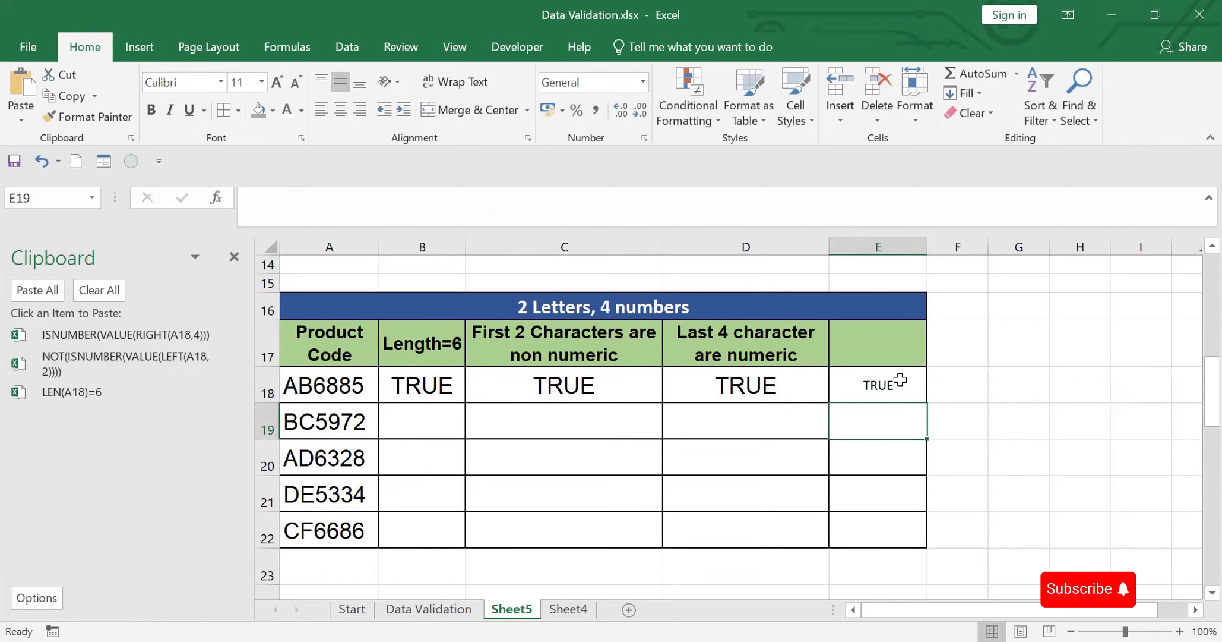
Step: Apply the formatting of D18 to E18:E22, and clear the contents of A20:E21 in the product code table
left_click(743, 376)
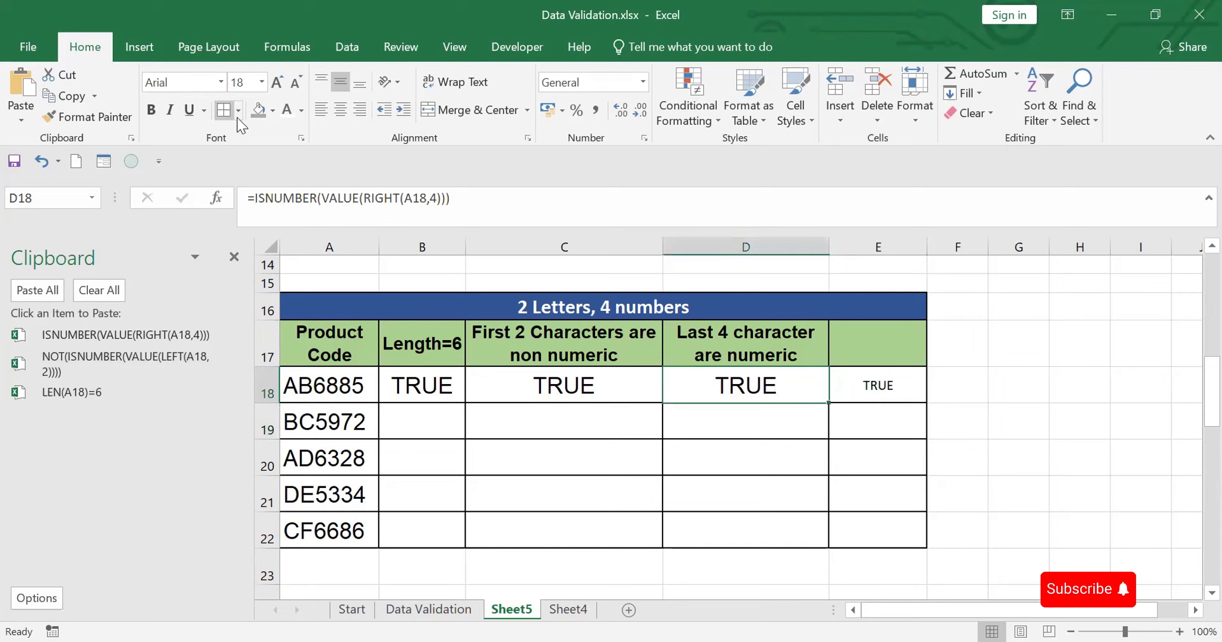
left_click(88, 116)
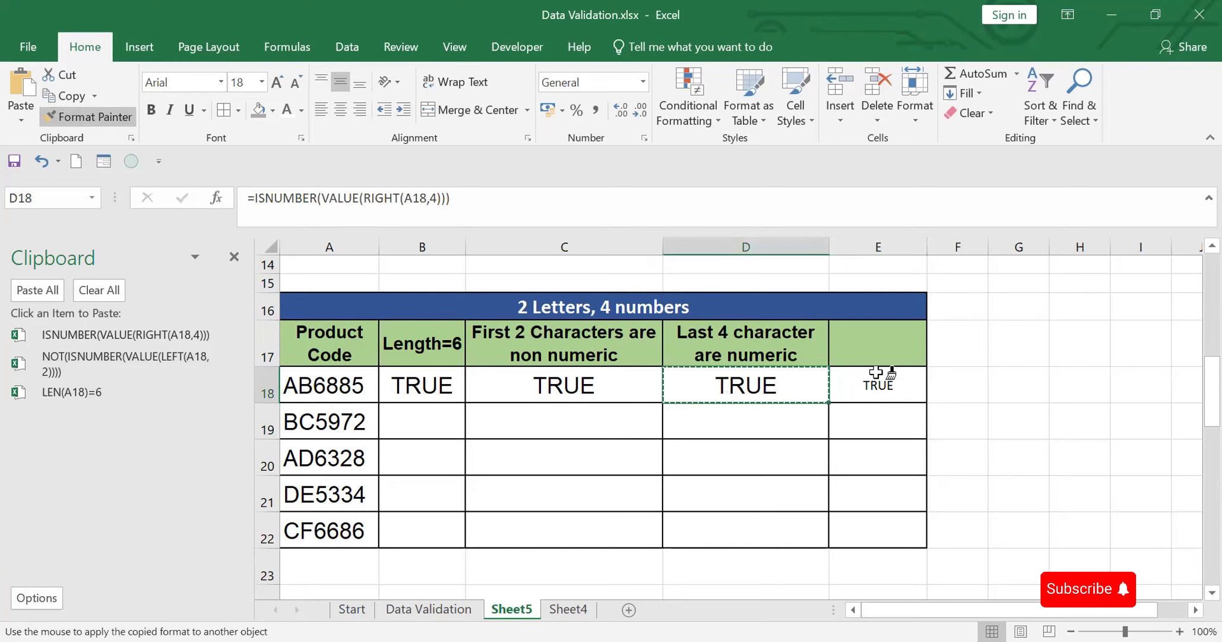
left_click_drag(876, 372, 860, 518)
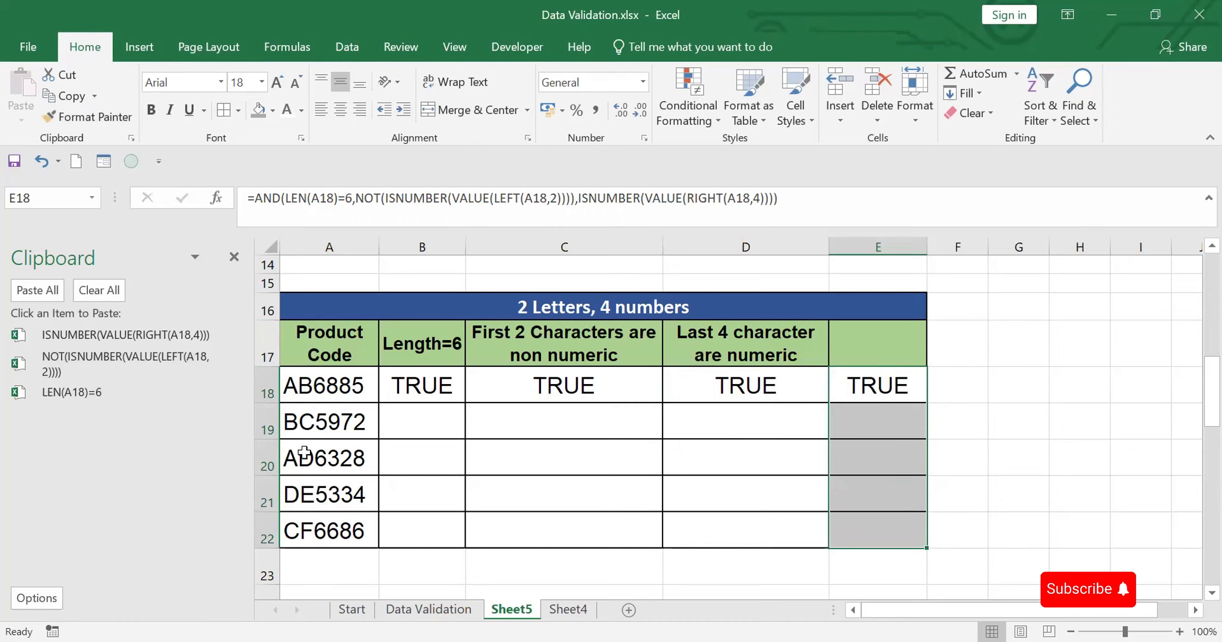
left_click_drag(304, 453, 871, 486)
key("Delete")
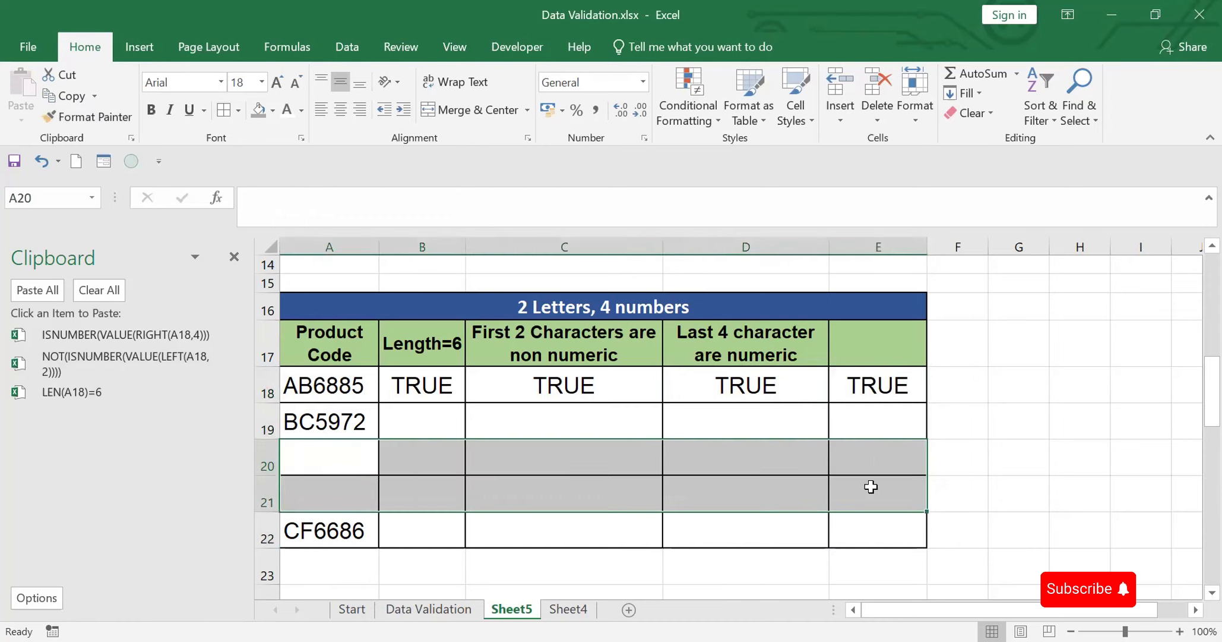
Step: Copy the full text of the combined AND formula in E18, leaving the cell itself unchanged
left_click(878, 385)
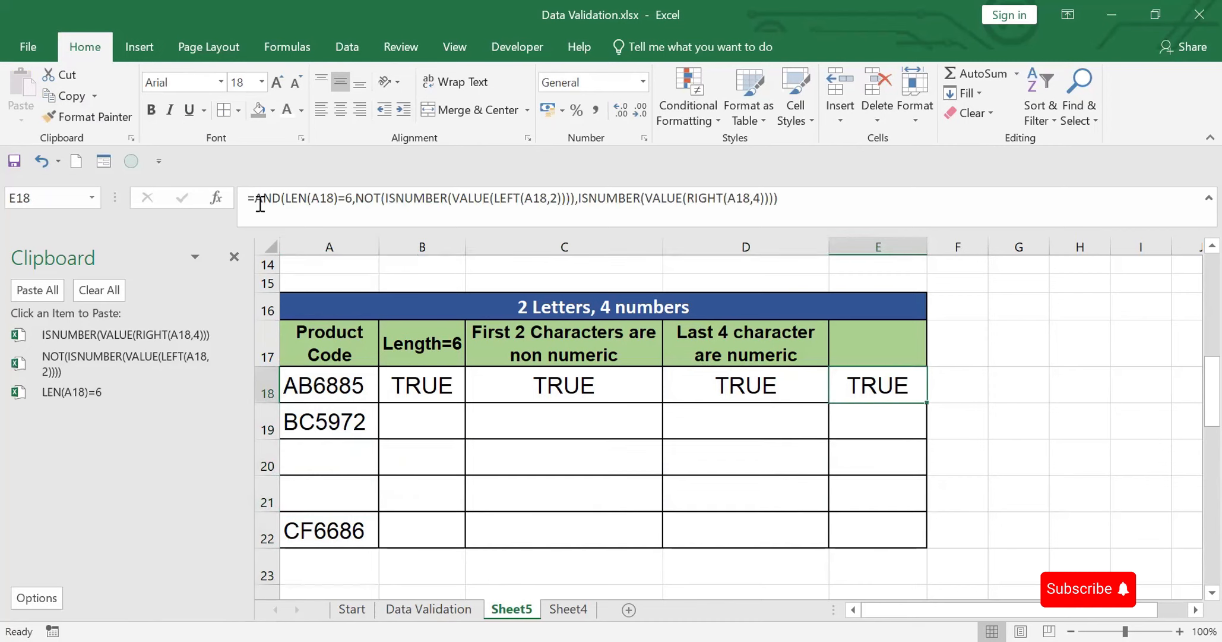
left_click_drag(247, 198, 829, 210)
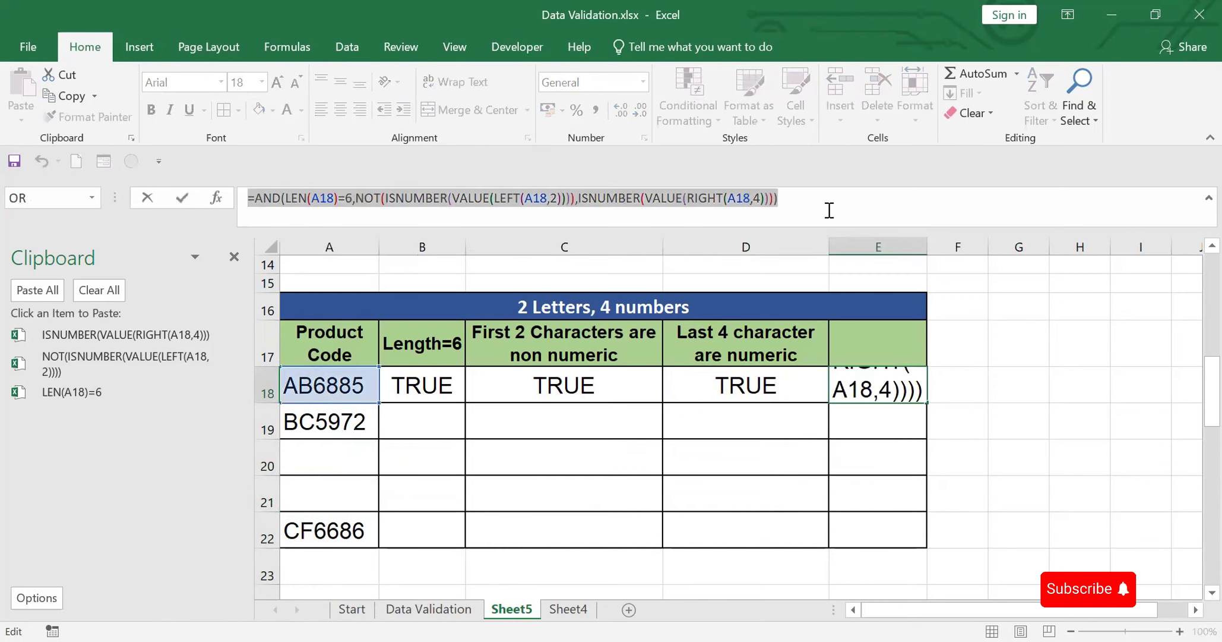
key("ctrl+c")
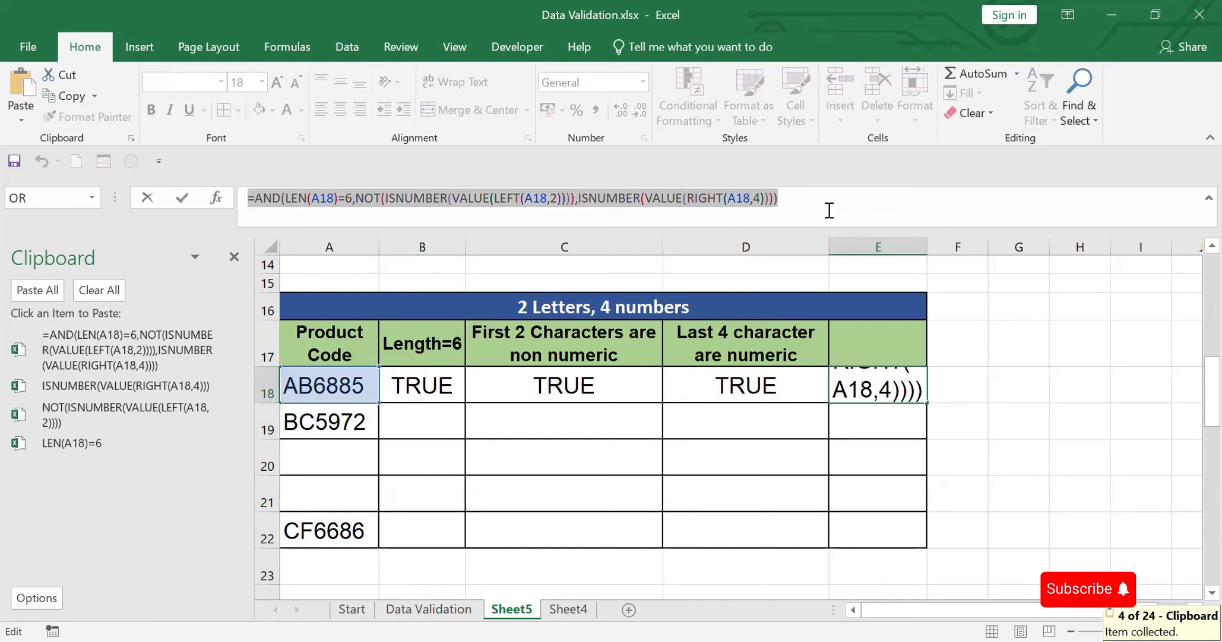
key("Escape")
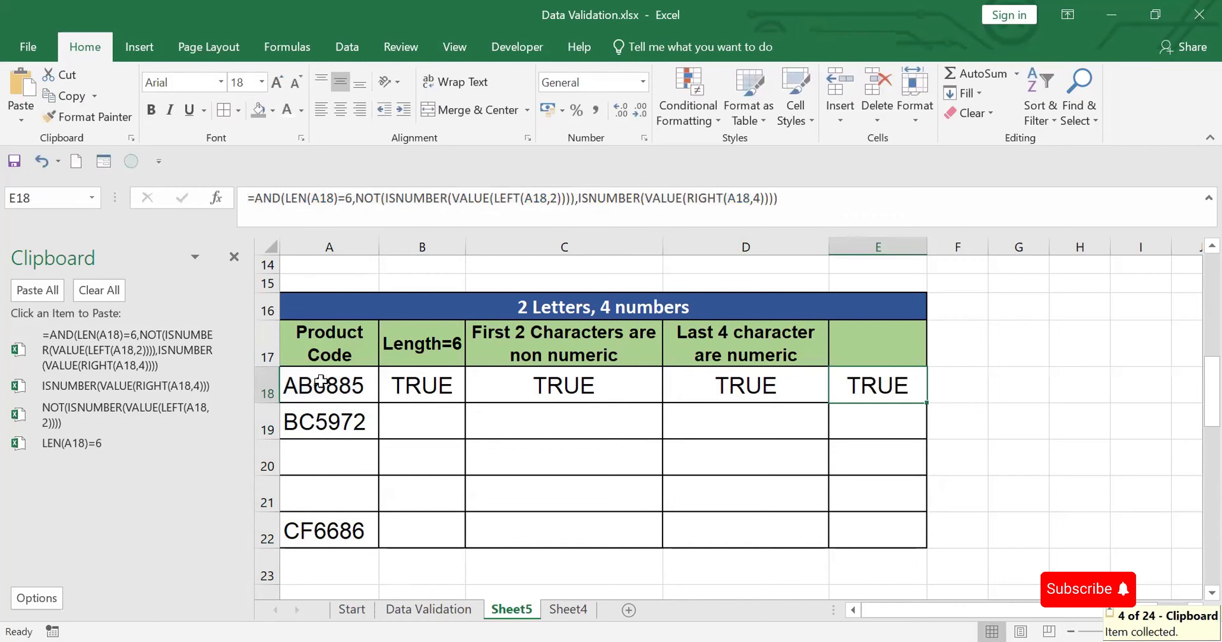
Step: Apply a Custom data validation rule to A18:A23, using the copied AND formula as its formula
left_click_drag(320, 385, 335, 571)
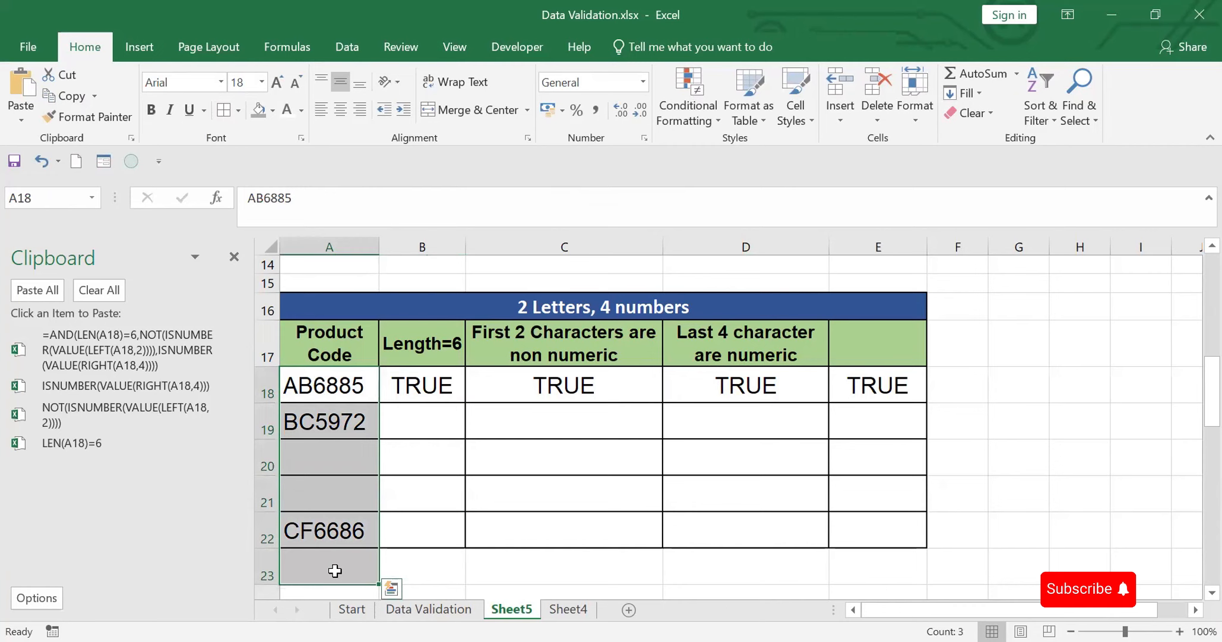
left_click(347, 47)
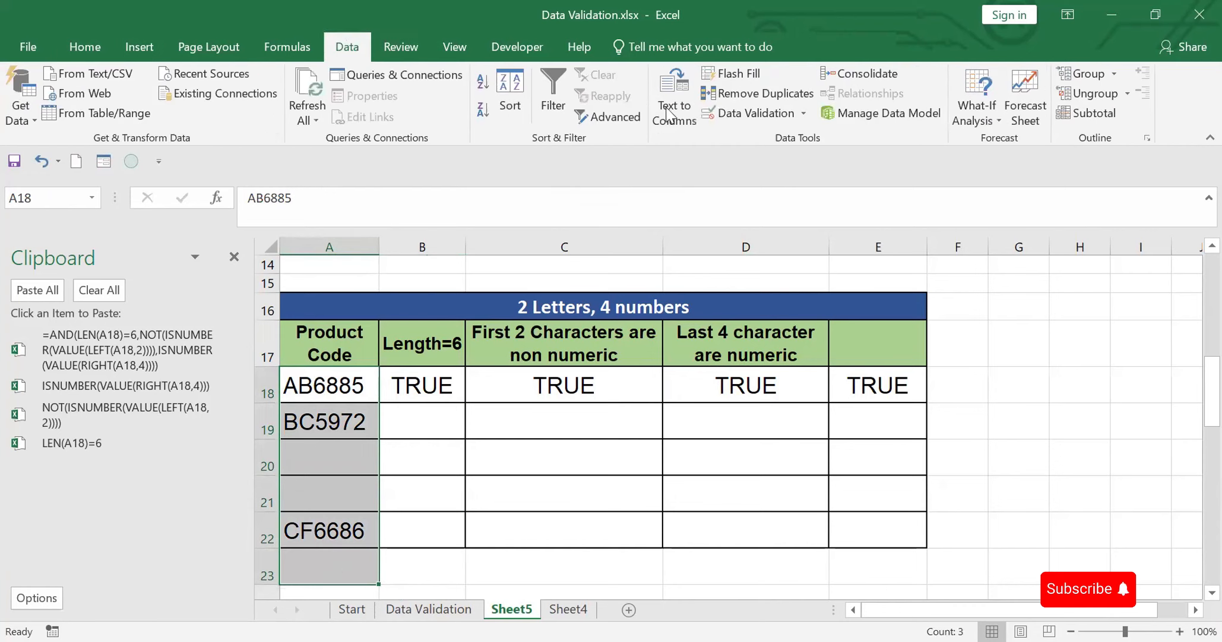
left_click(751, 104)
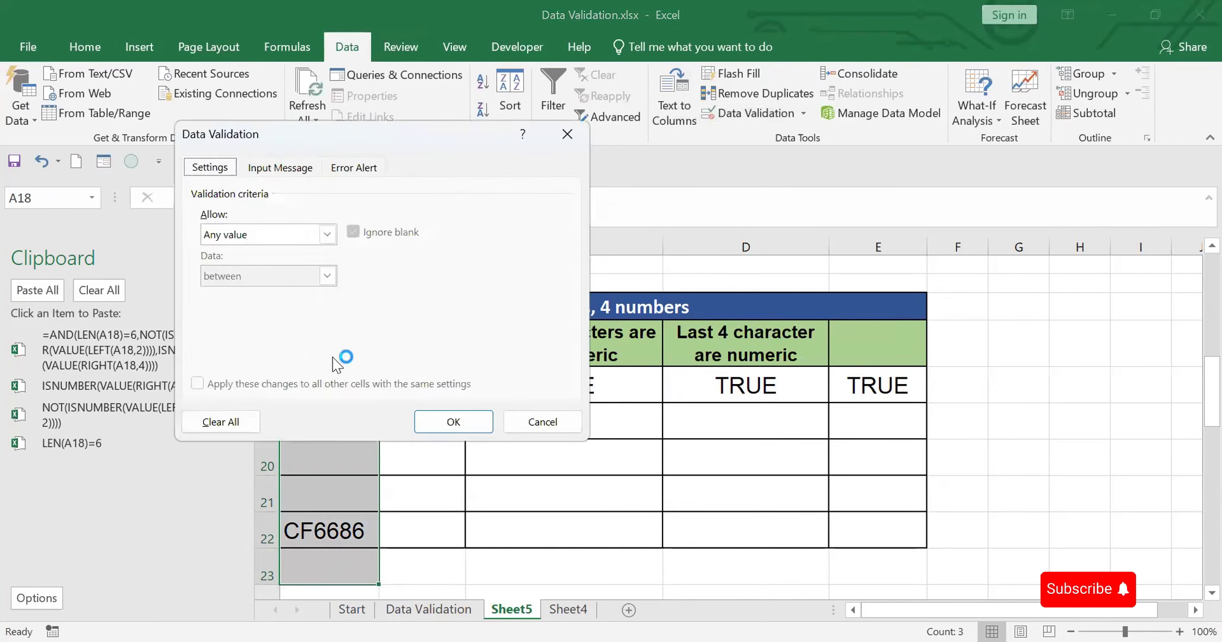
left_click(327, 234)
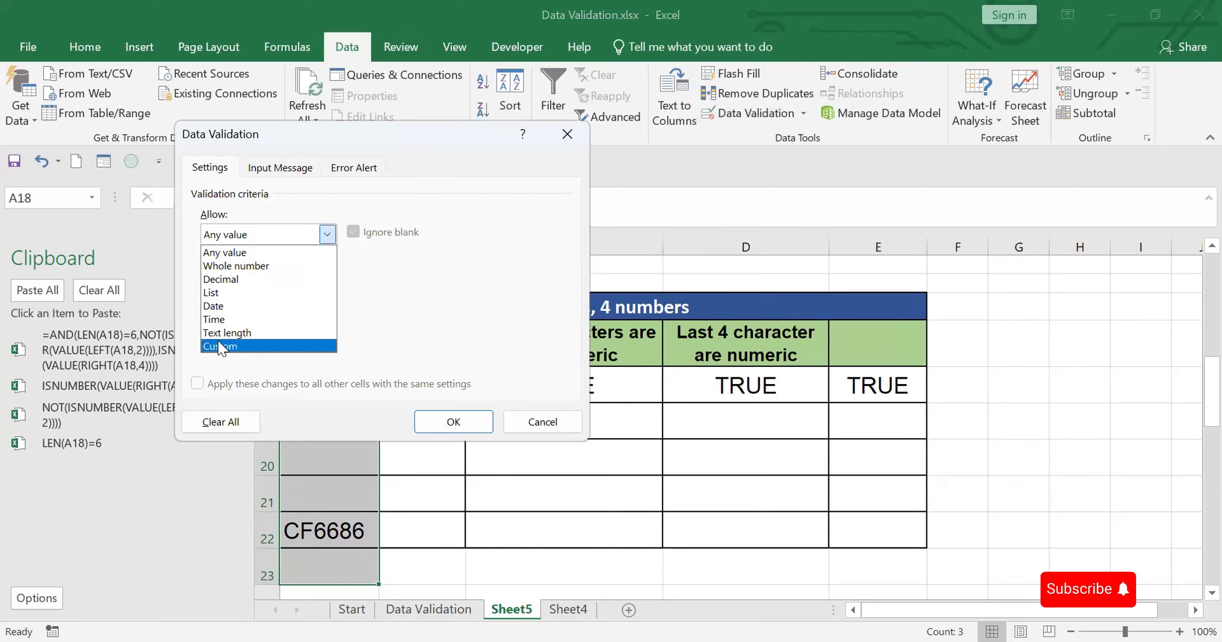
left_click(221, 347)
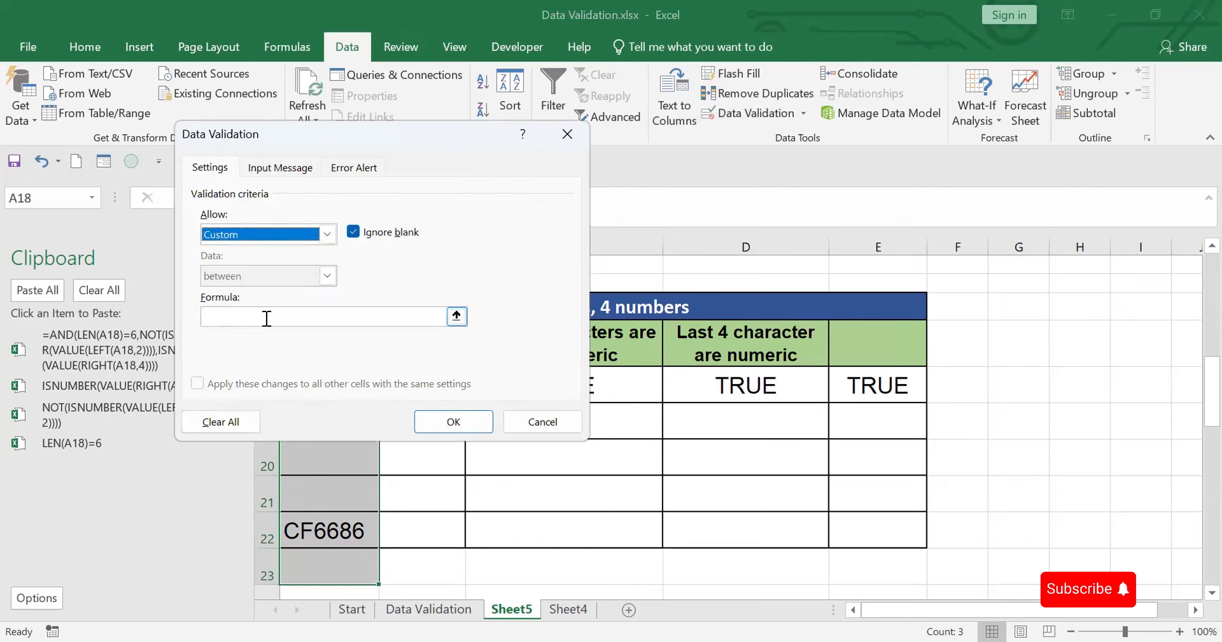
left_click(236, 316)
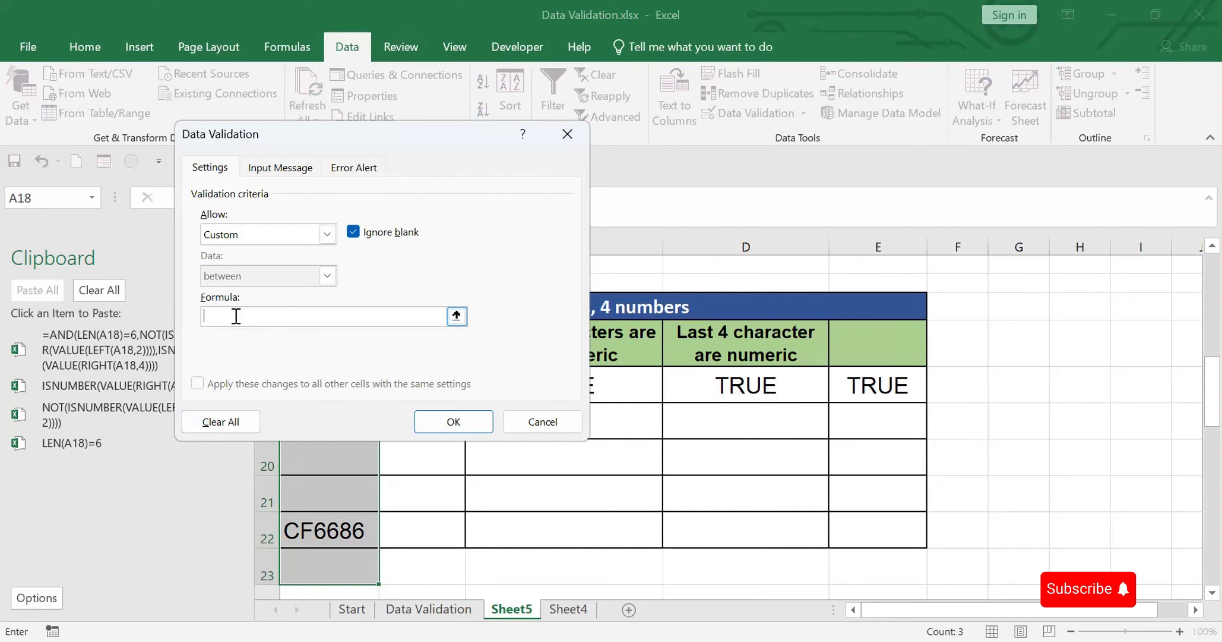
key("ctrl+v")
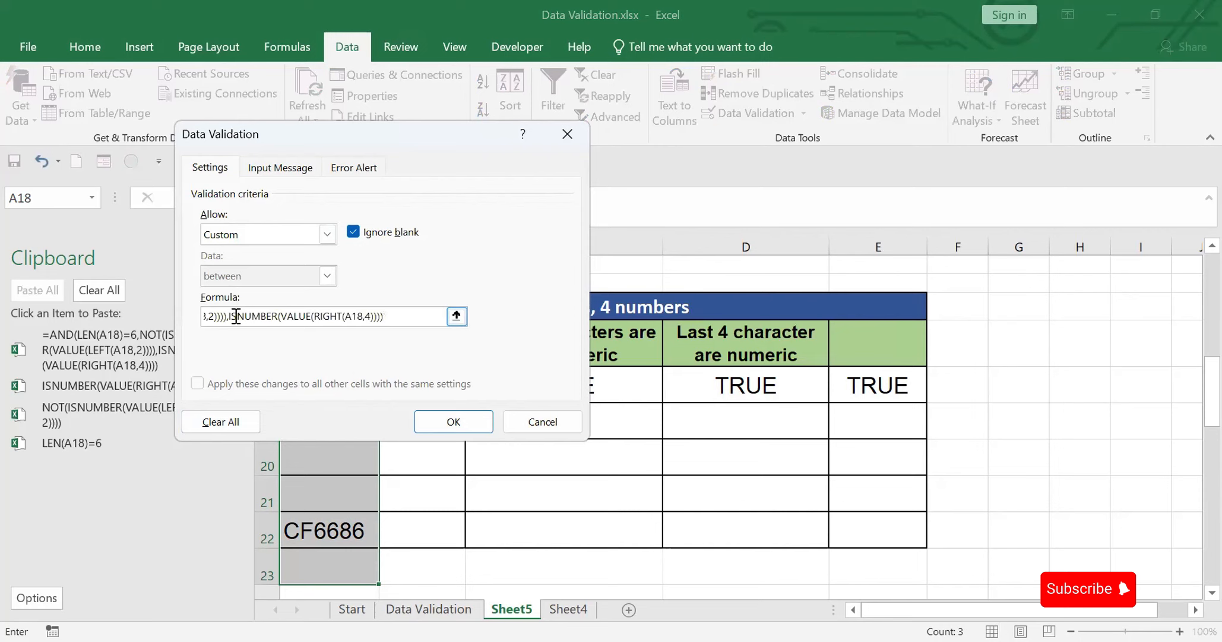
left_click(442, 417)
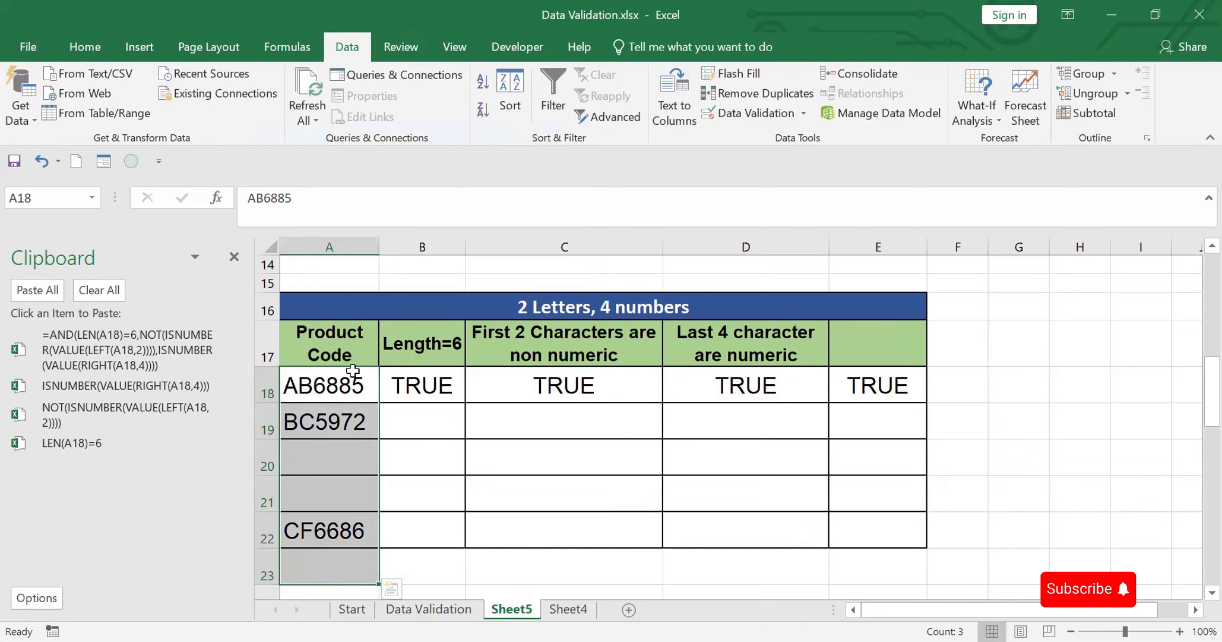
Step: Test the validation rule by changing the last character of the code in A18 to enter AB688w, and cancel the entry
left_click(346, 388)
left_click(313, 202)
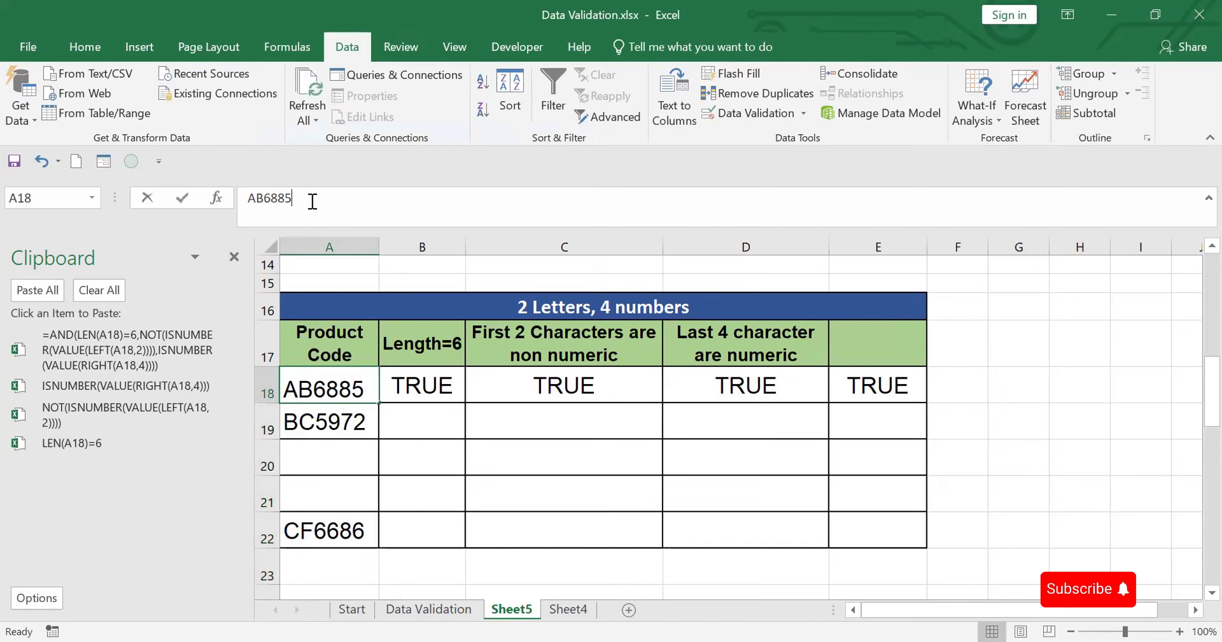
key("BackSpace")
type("w")
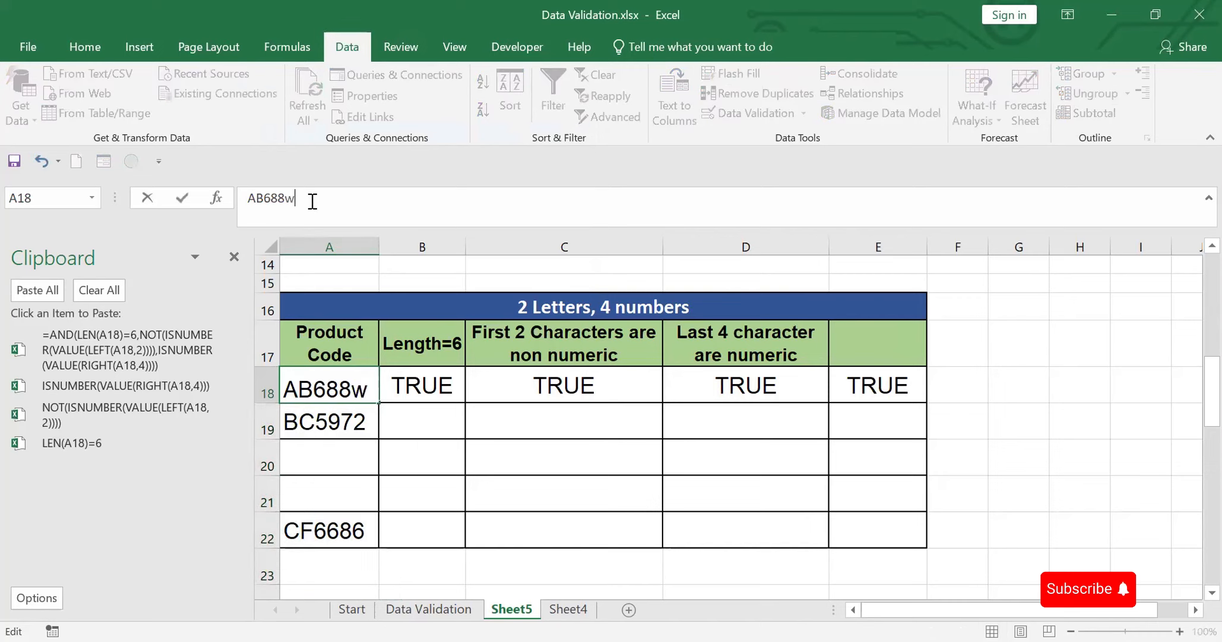
key("Return")
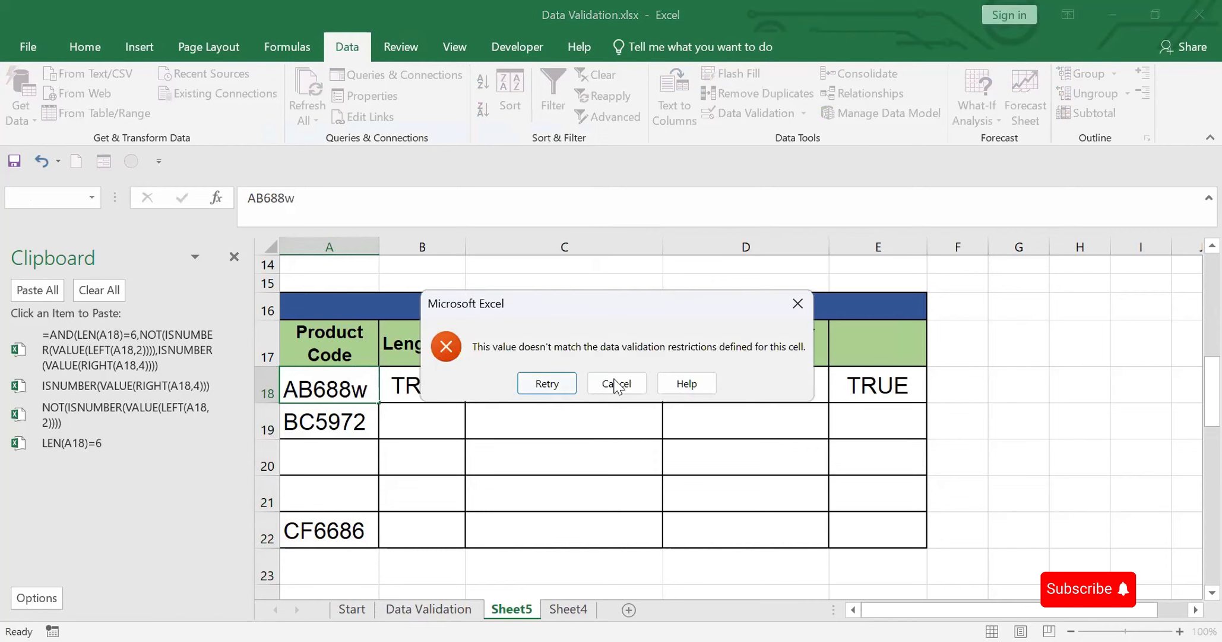
left_click(616, 383)
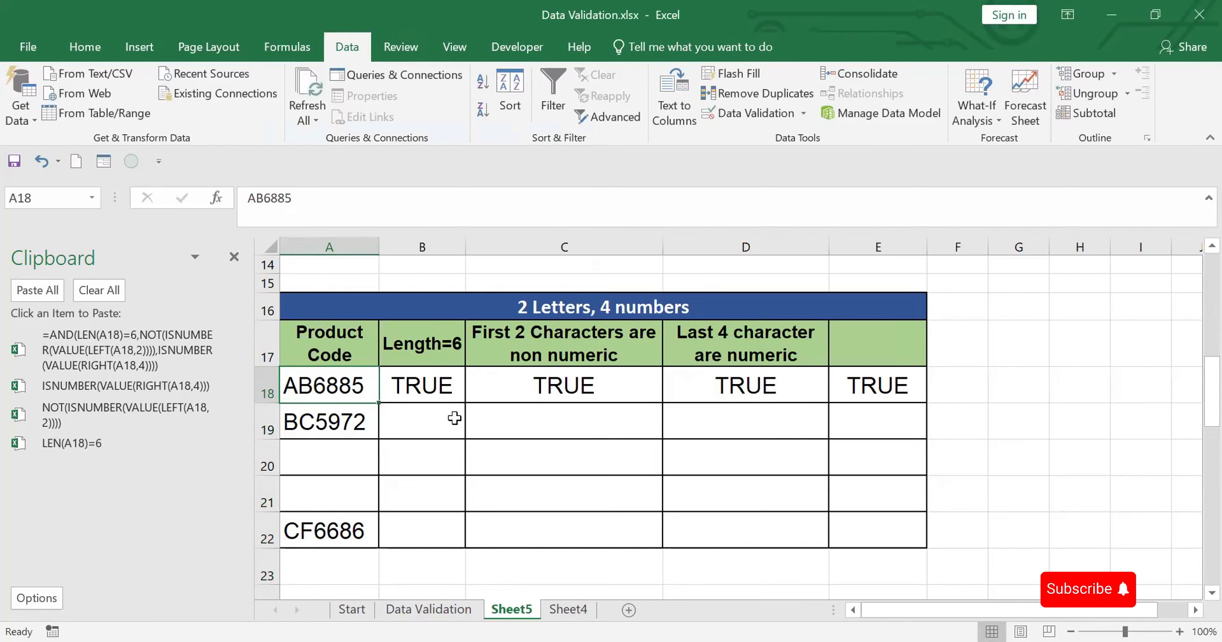
Step: Test the validation rule by adding a 6 before the code in A19 to enter 6BC5972, and cancel the entry
left_click(309, 417)
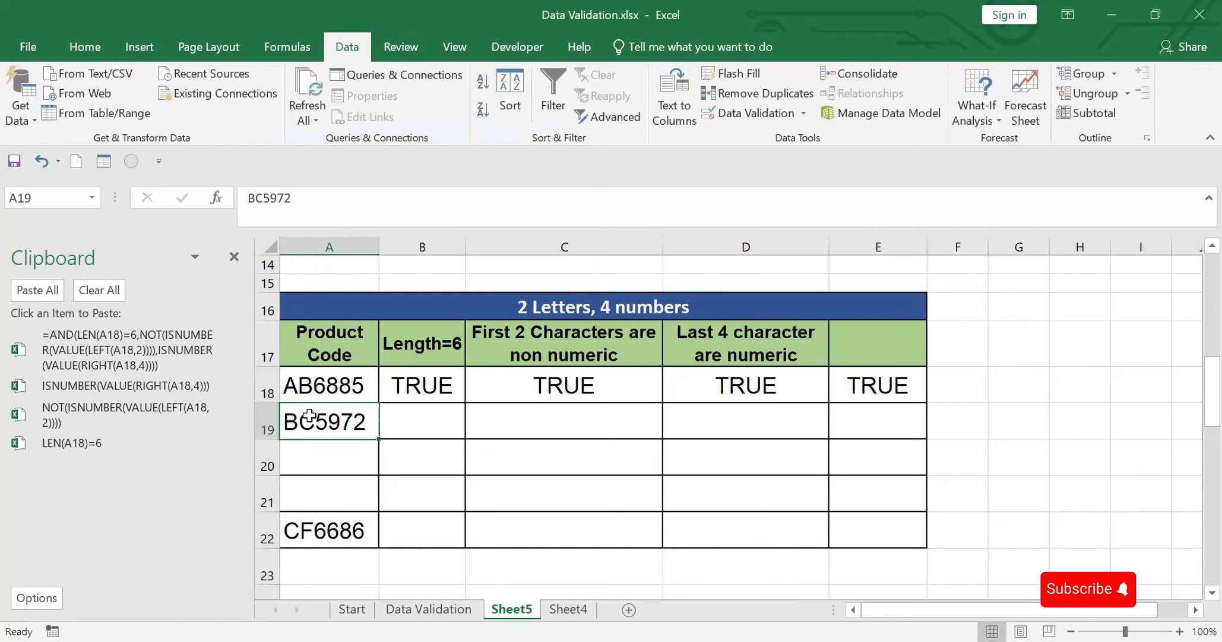
left_click(252, 198)
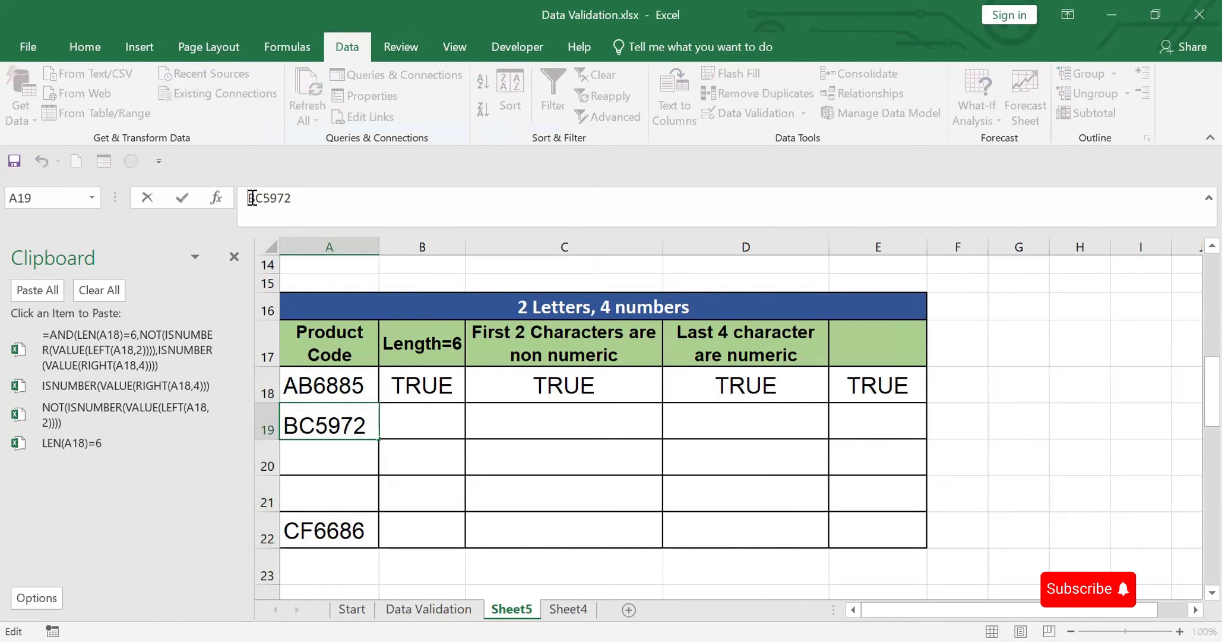
type("6")
key("Return")
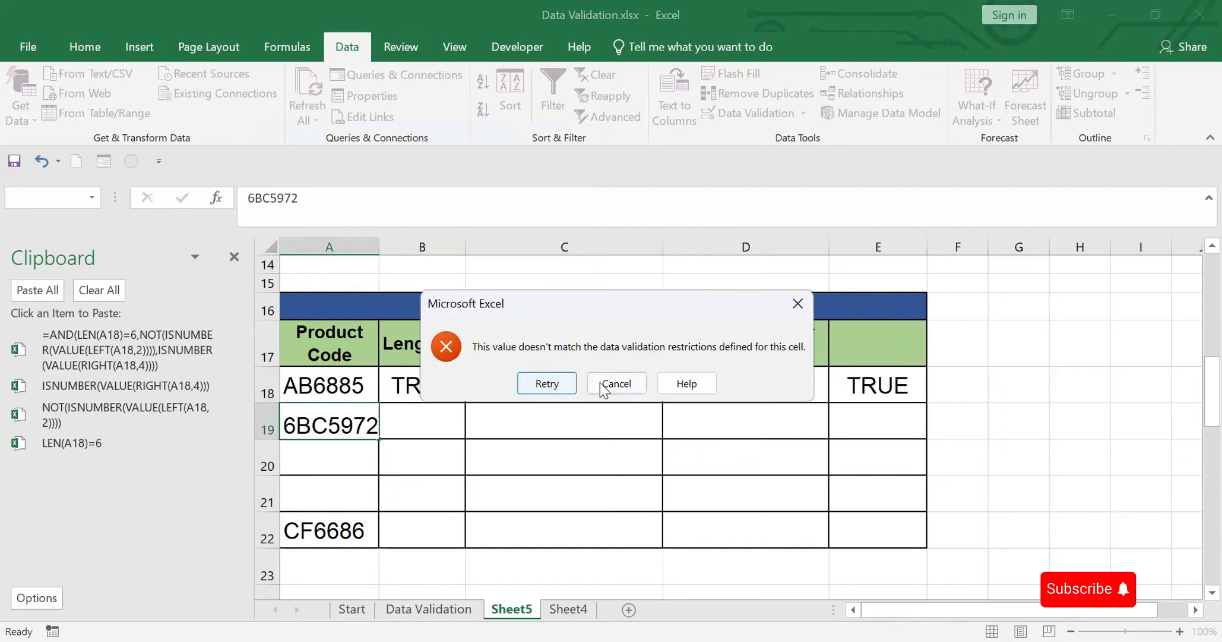
left_click(607, 385)
Step: Test the validation rule with the all-numeric code 253685 in A20, and discard the entry
left_click(319, 455)
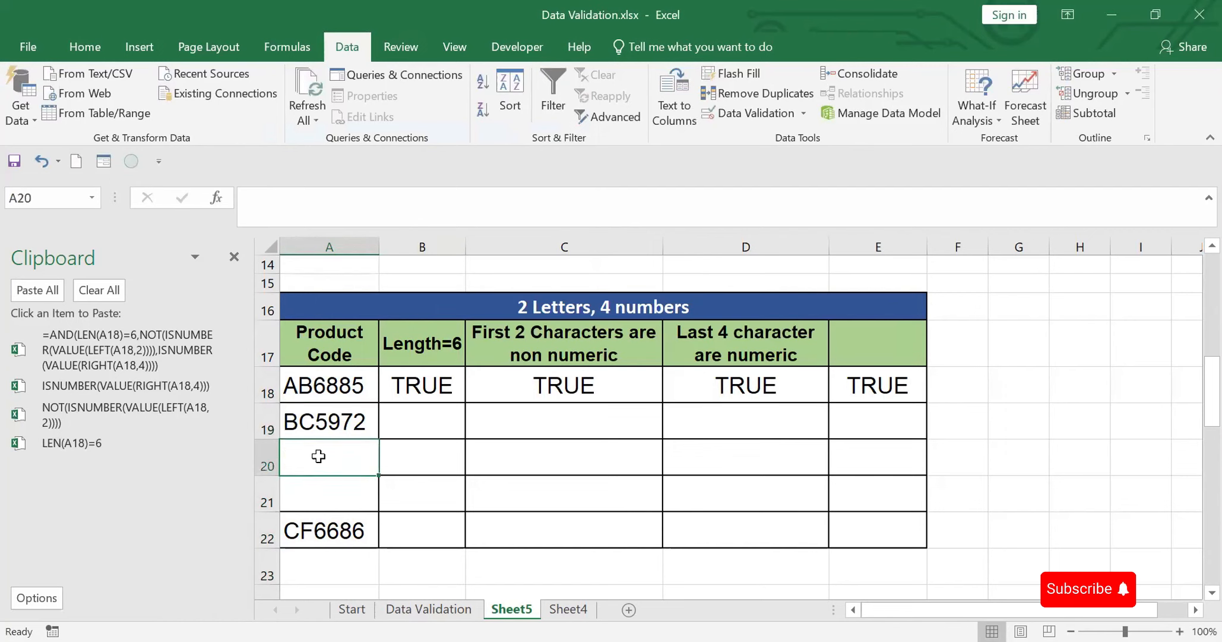
type("2536")
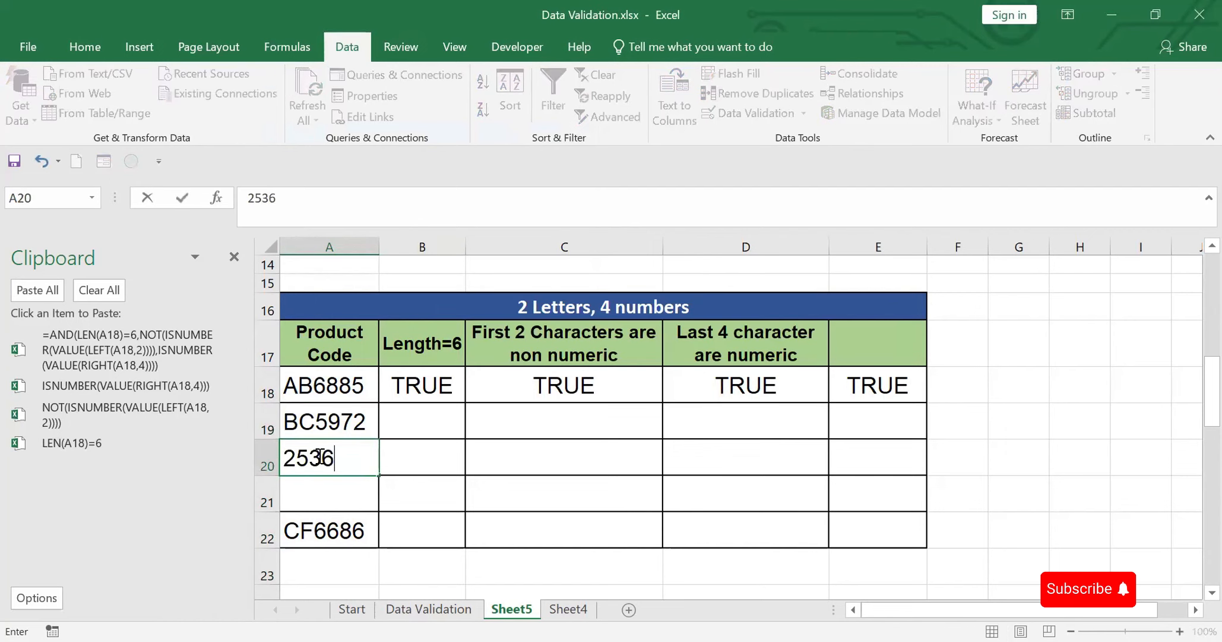
type("85")
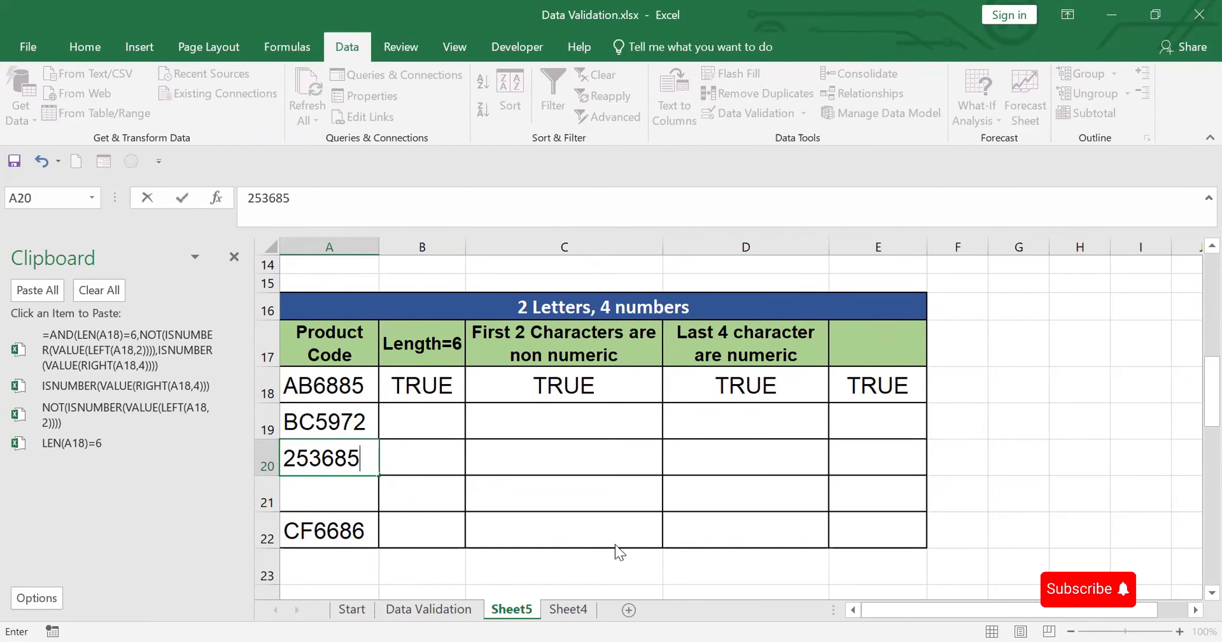
key("Return")
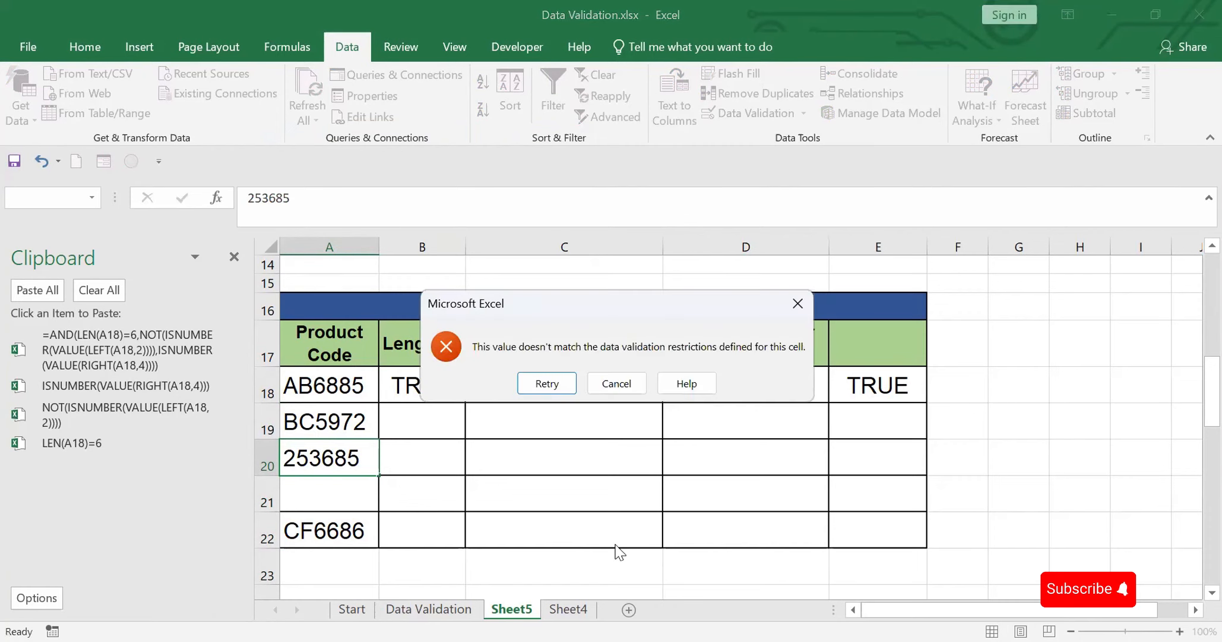
left_click(797, 303)
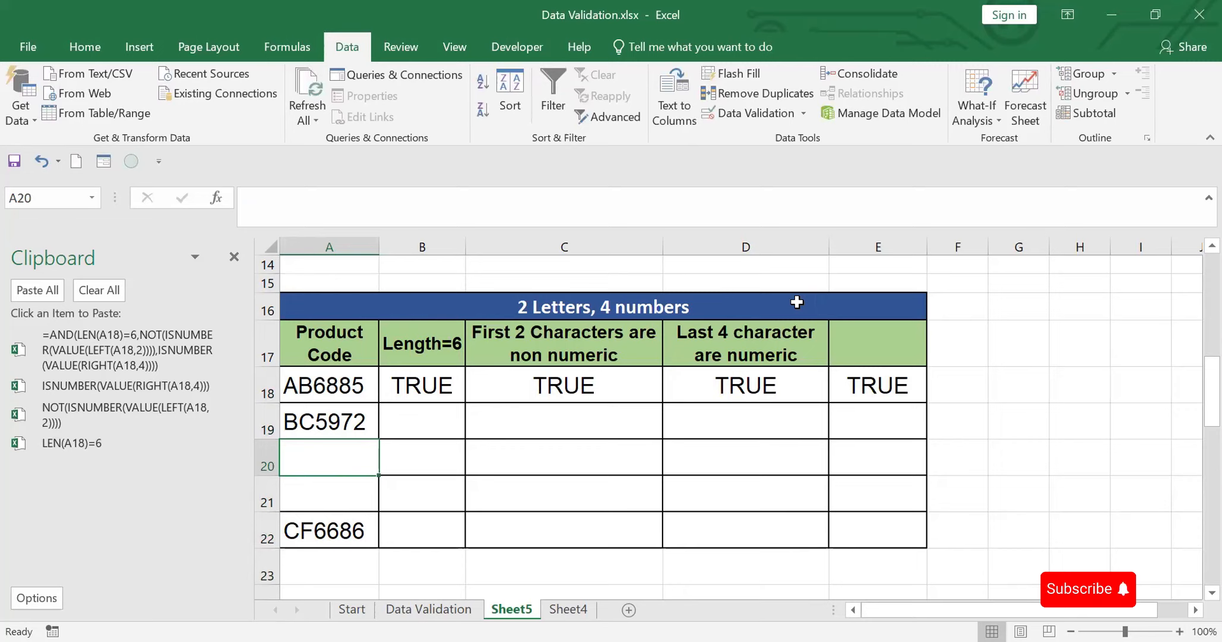
Step: Enter the product code ad2536 in A23 to test the rule with two letters and four numbers
left_click(322, 558)
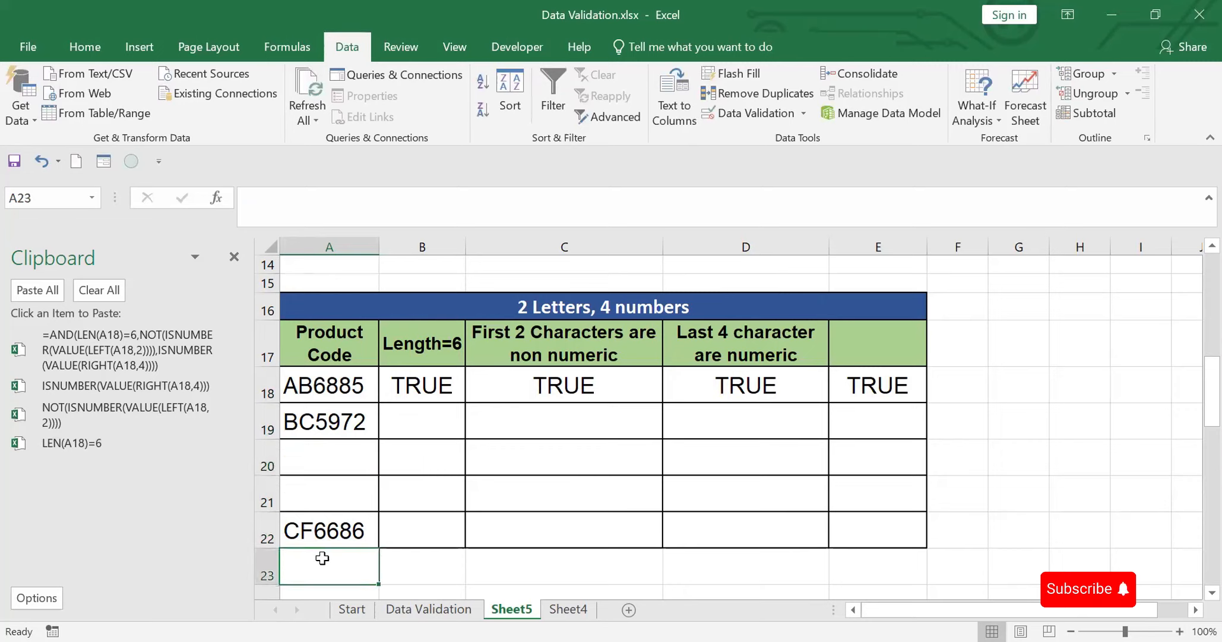
type("ad")
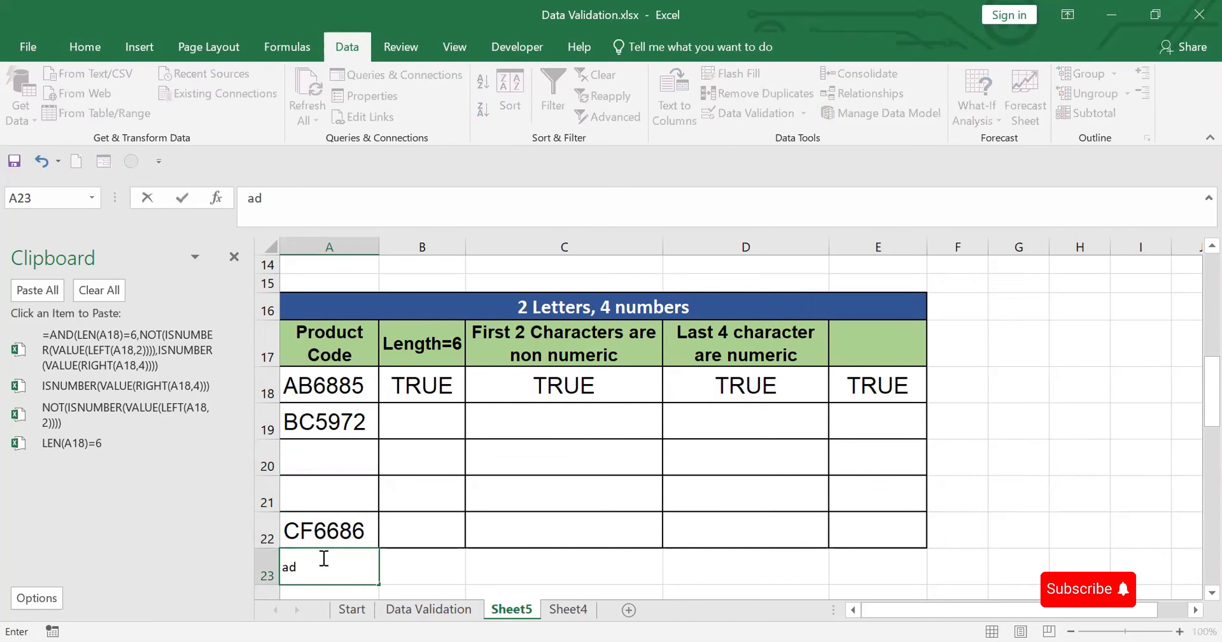
type("2536")
left_click(559, 485)
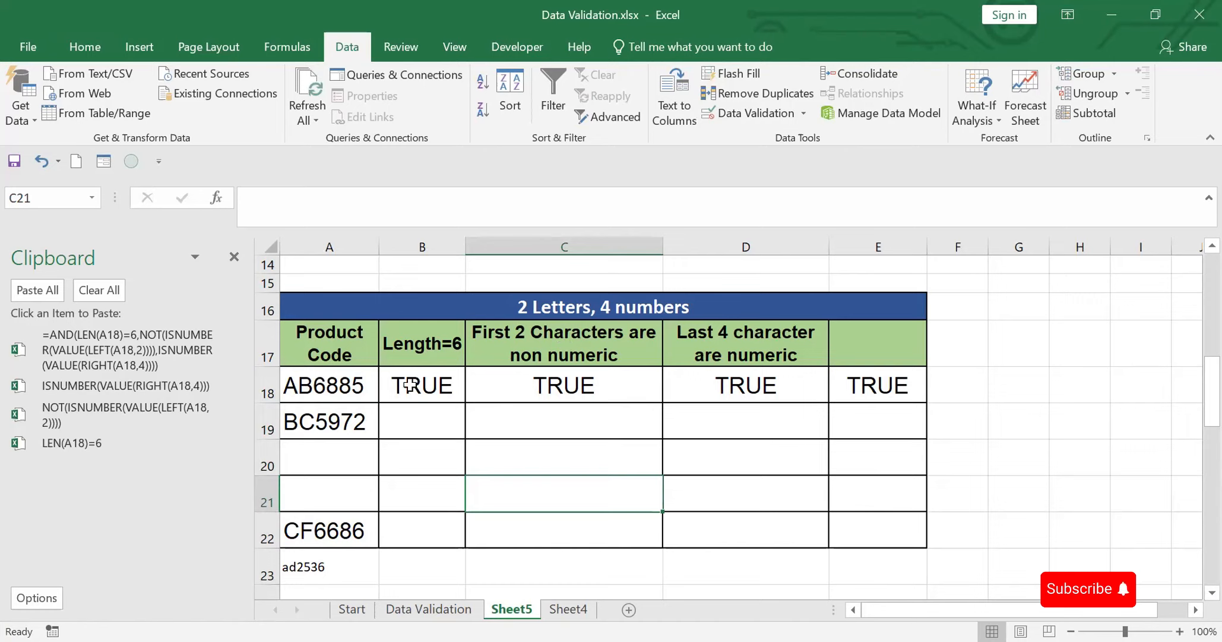
Step: Copy the three check formulas from B18:D18 into the 2 Letters Fixed, 4 numbers table starting at B33, and close the Clipboard pane
left_click_drag(420, 385, 776, 385)
key("ctrl+c")
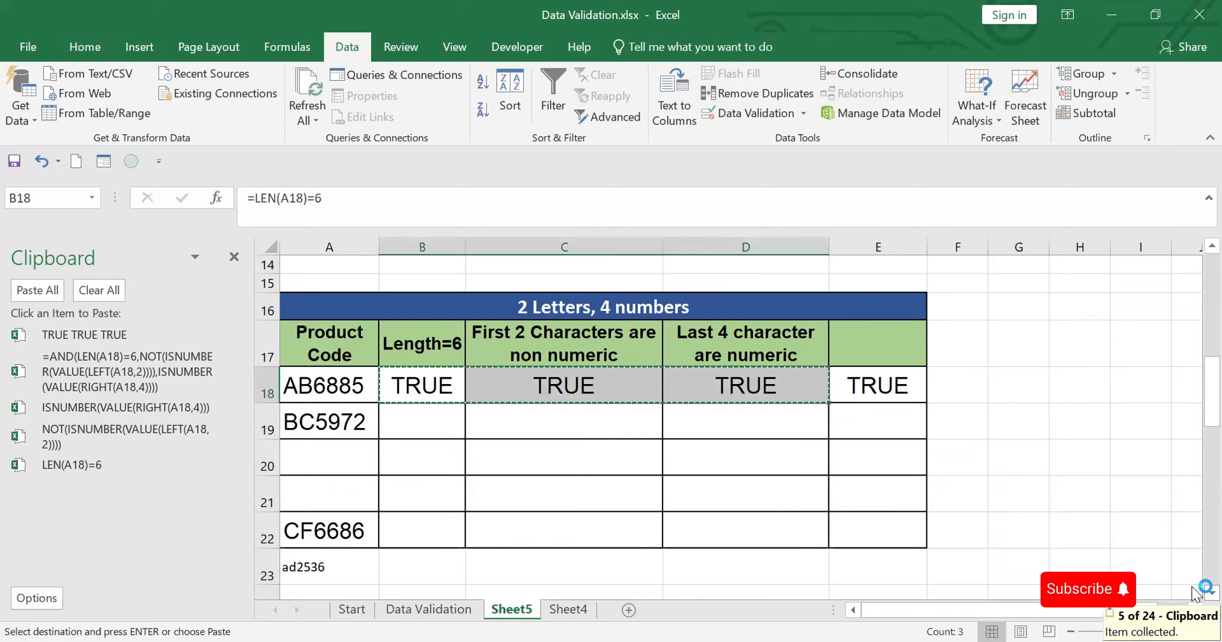
scroll(1196, 594, "down", 3)
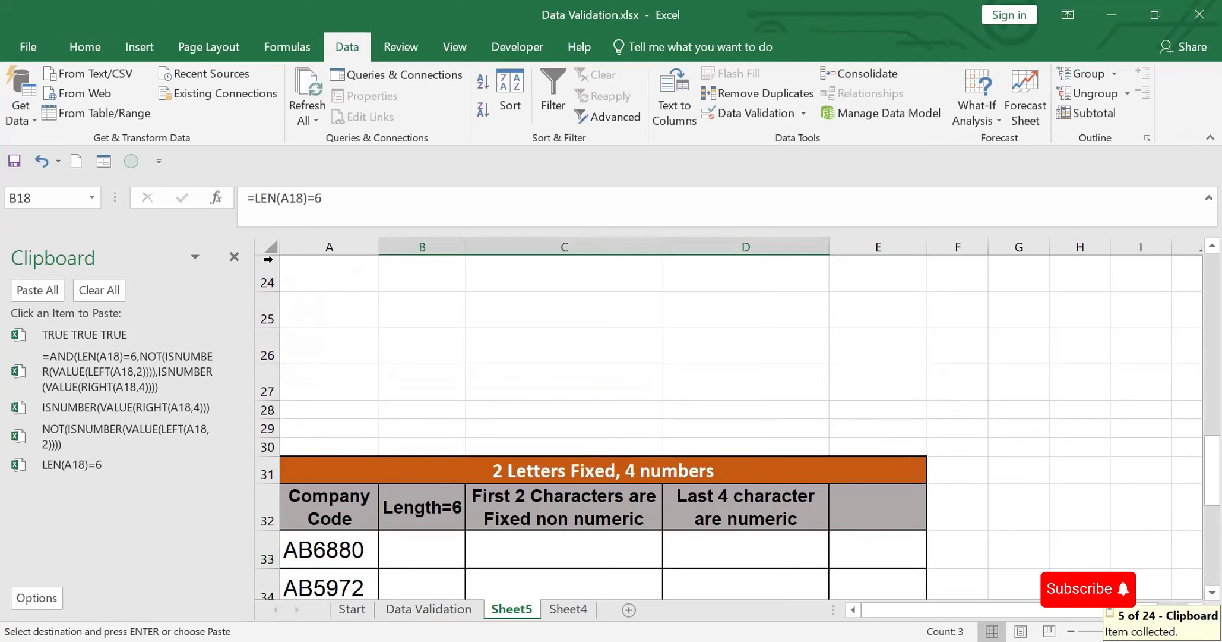
left_click(234, 257)
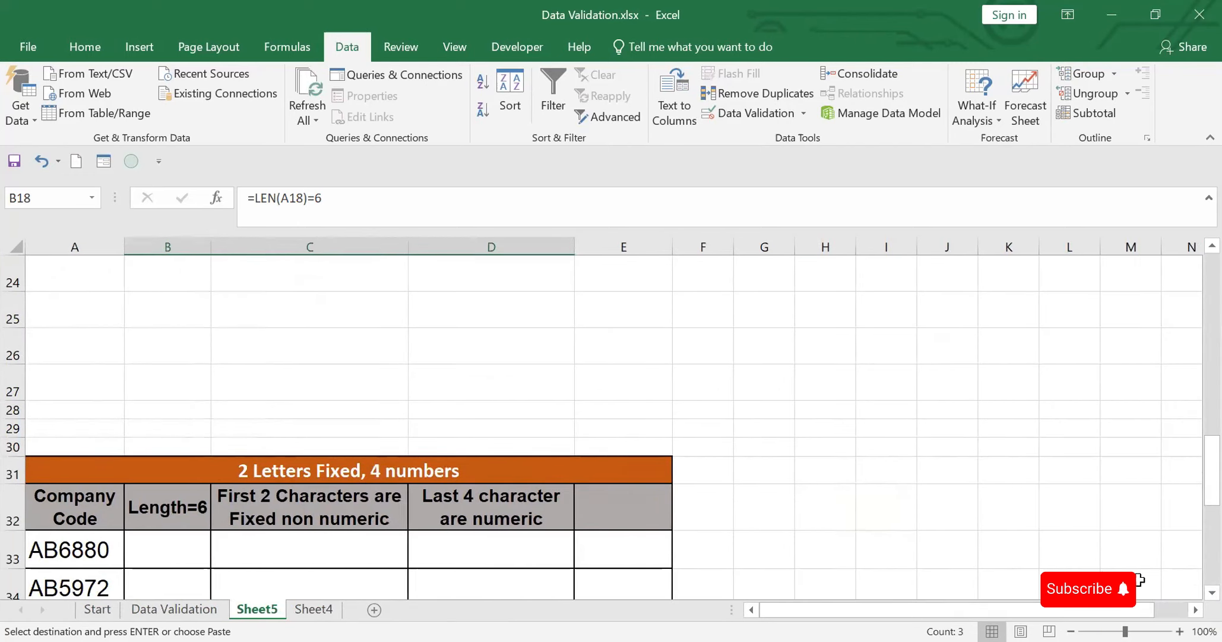
scroll(1196, 594, "down", 1)
scroll(1195, 594, "down", 2)
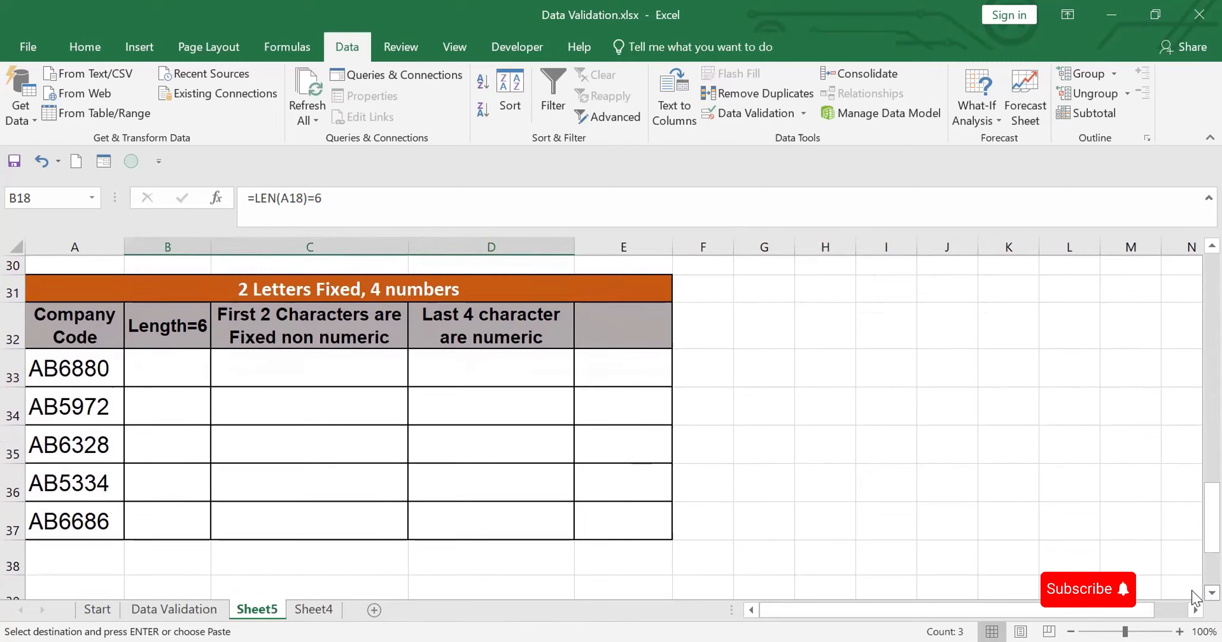
left_click(140, 367)
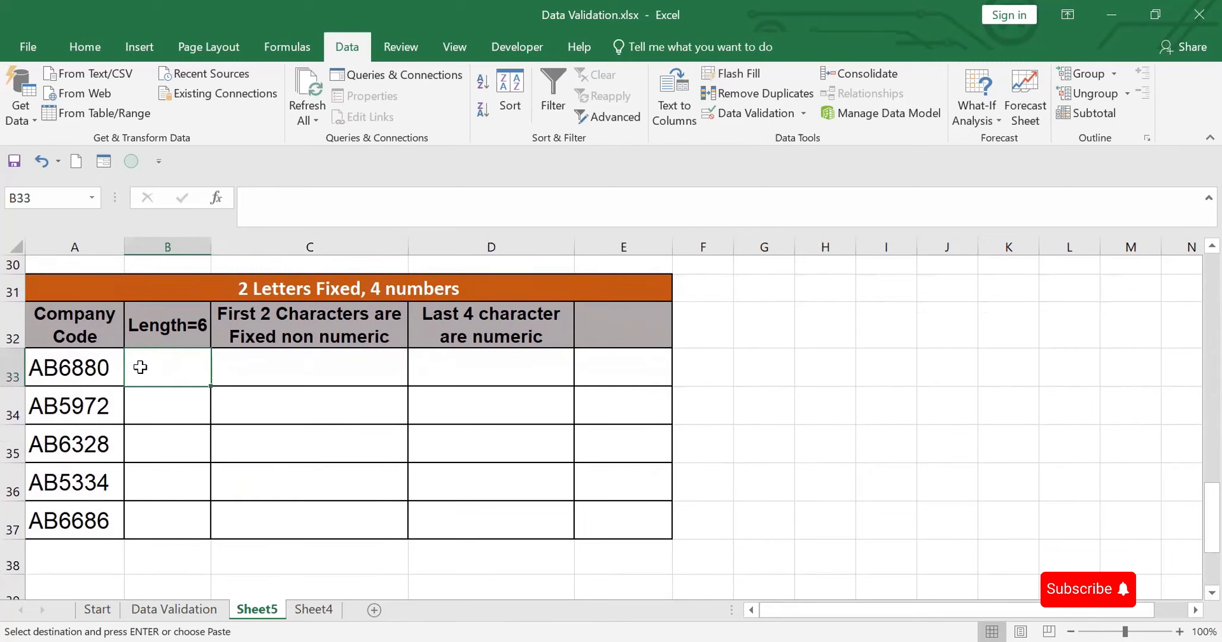
key("ctrl+v")
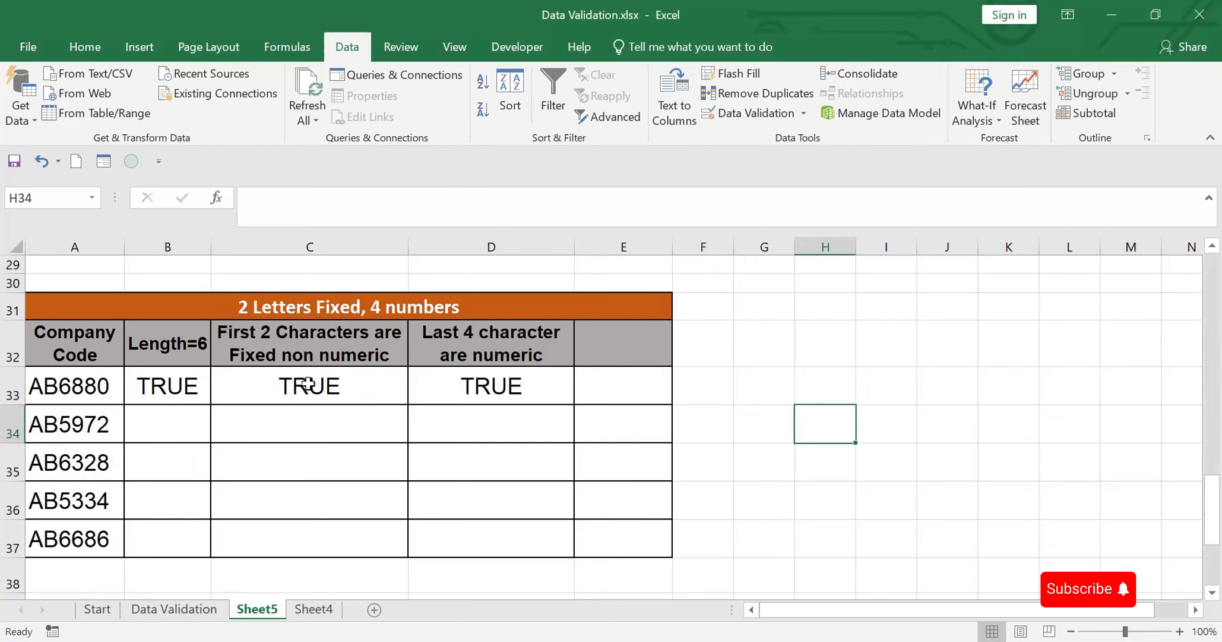
Step: Replace the check in C33 with the formula =LEFT(A33,2)="AB"
left_click(308, 384)
key("Delete")
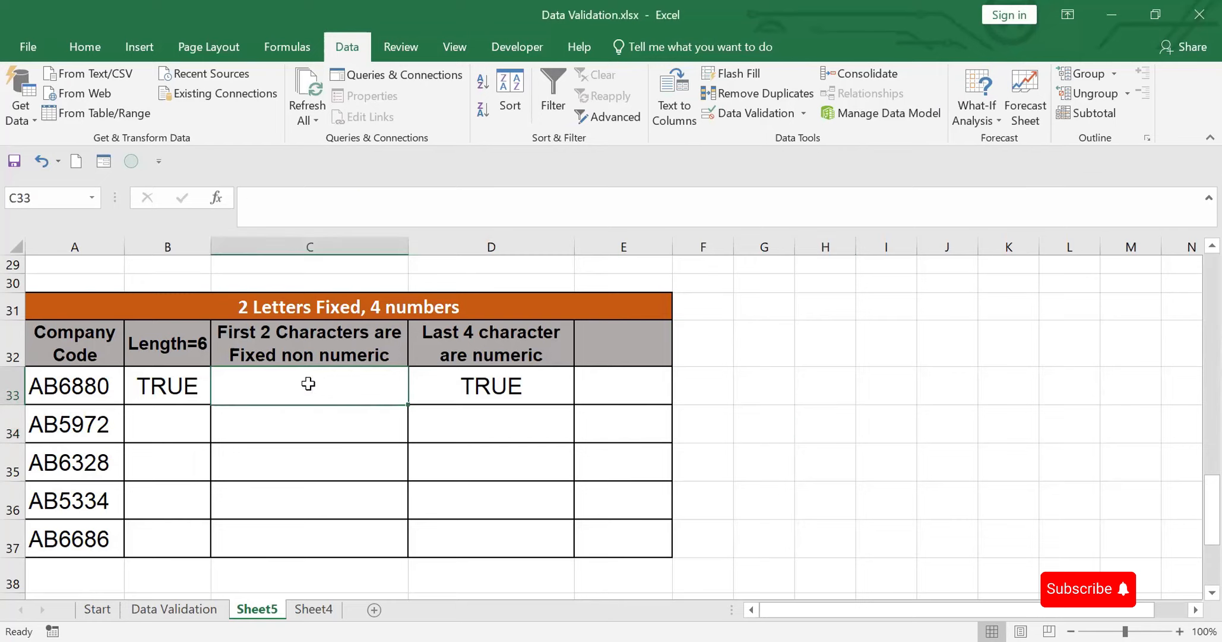
type("=")
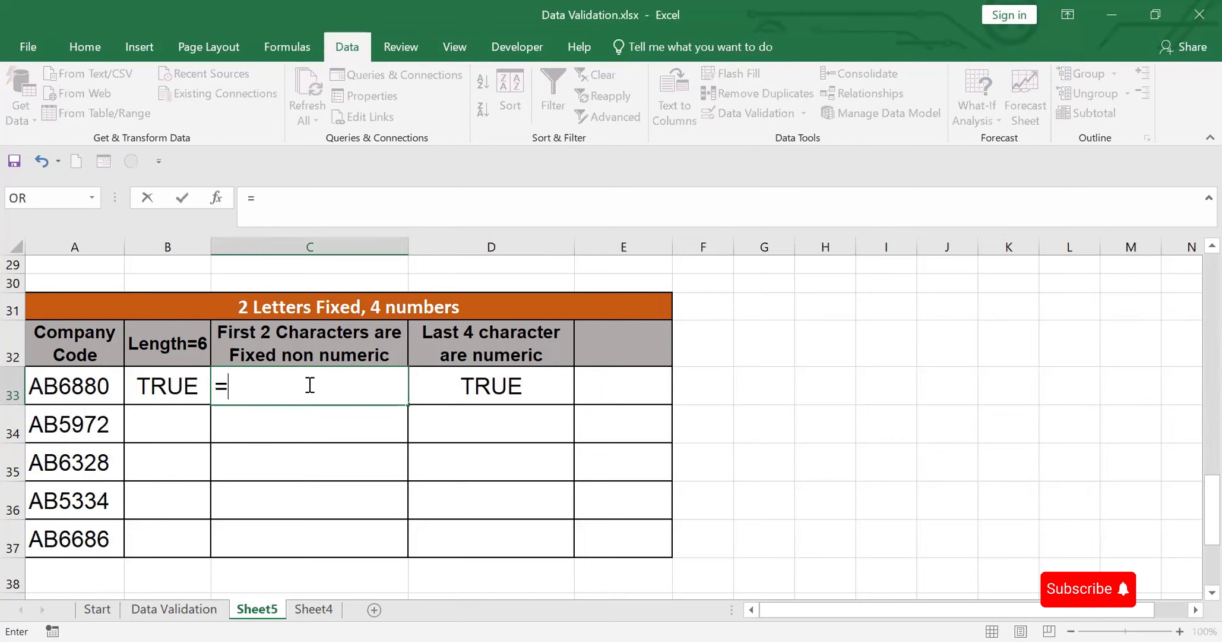
type("left")
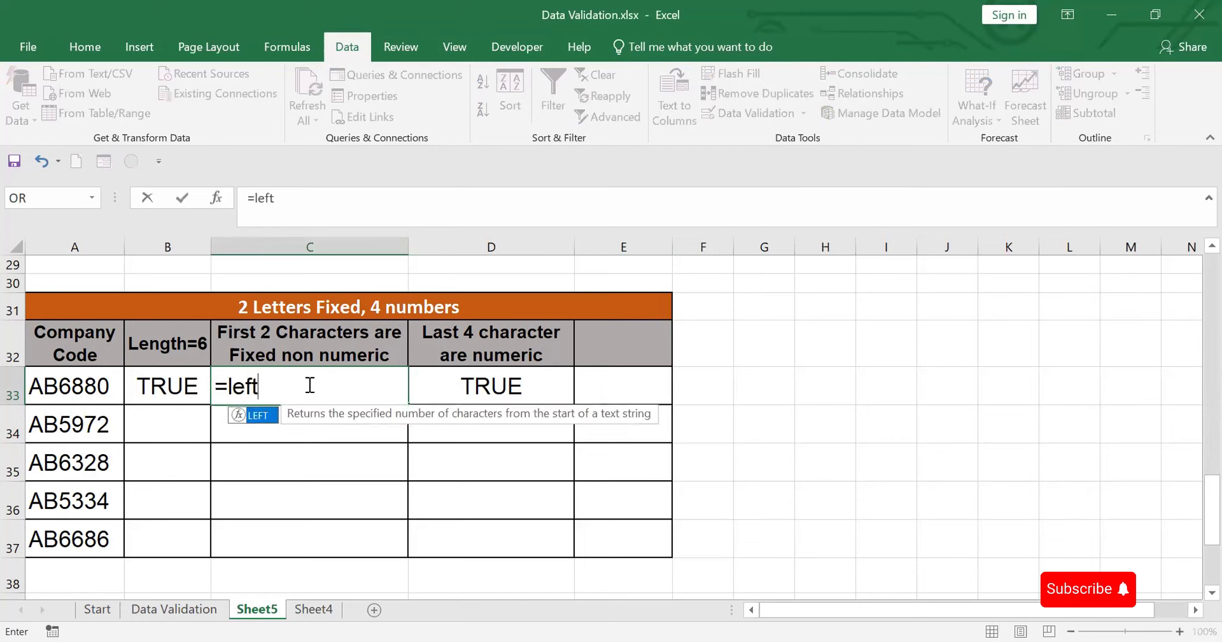
type("(")
left_click(53, 386)
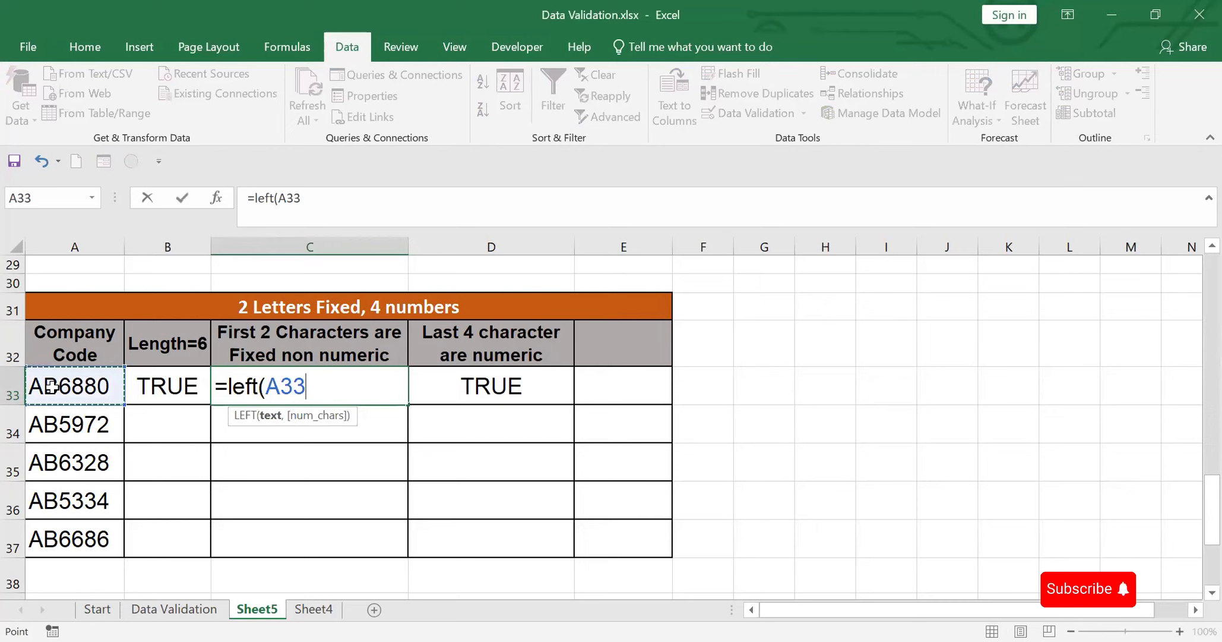
type(",2")
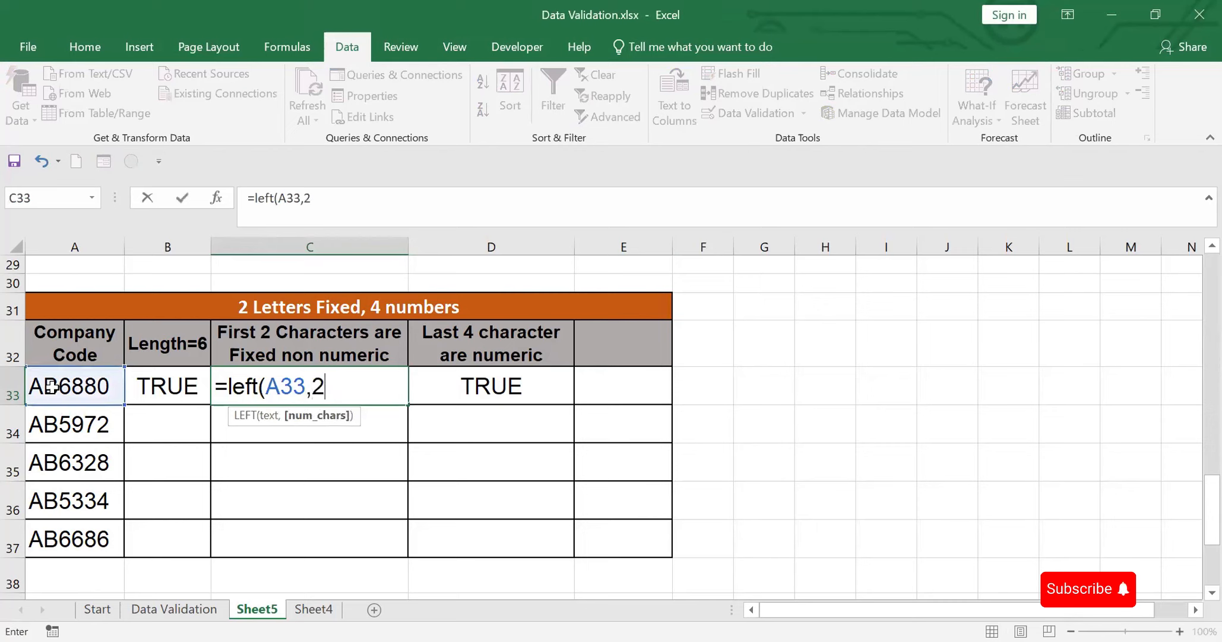
type(")=")
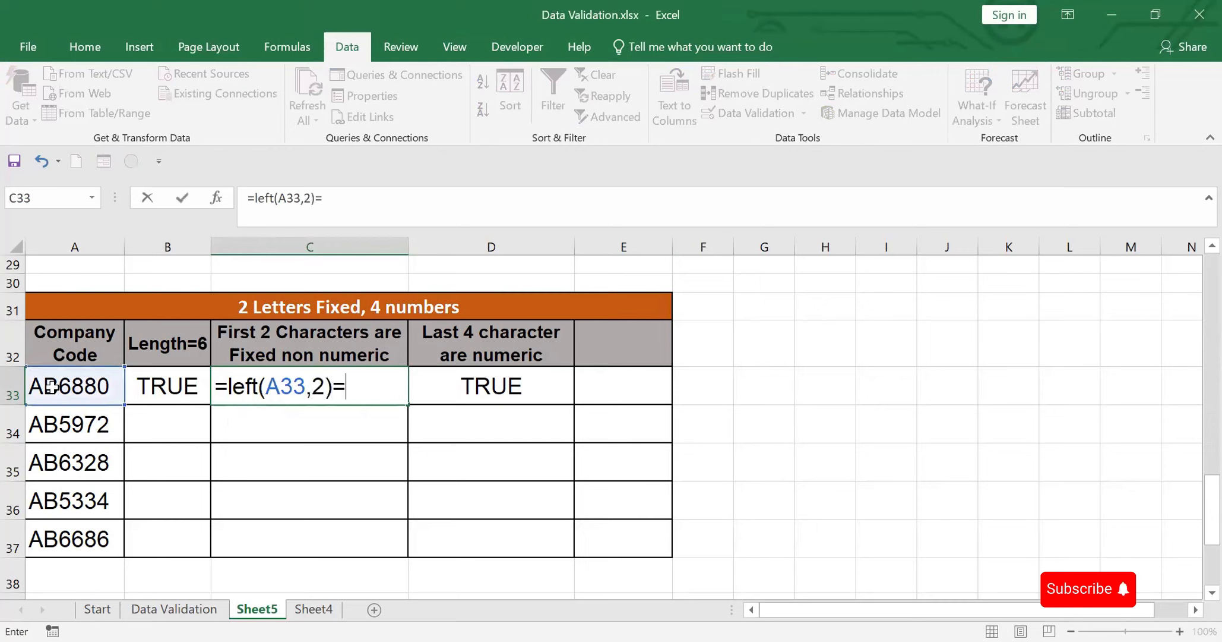
type("\"AB\"")
key("Return")
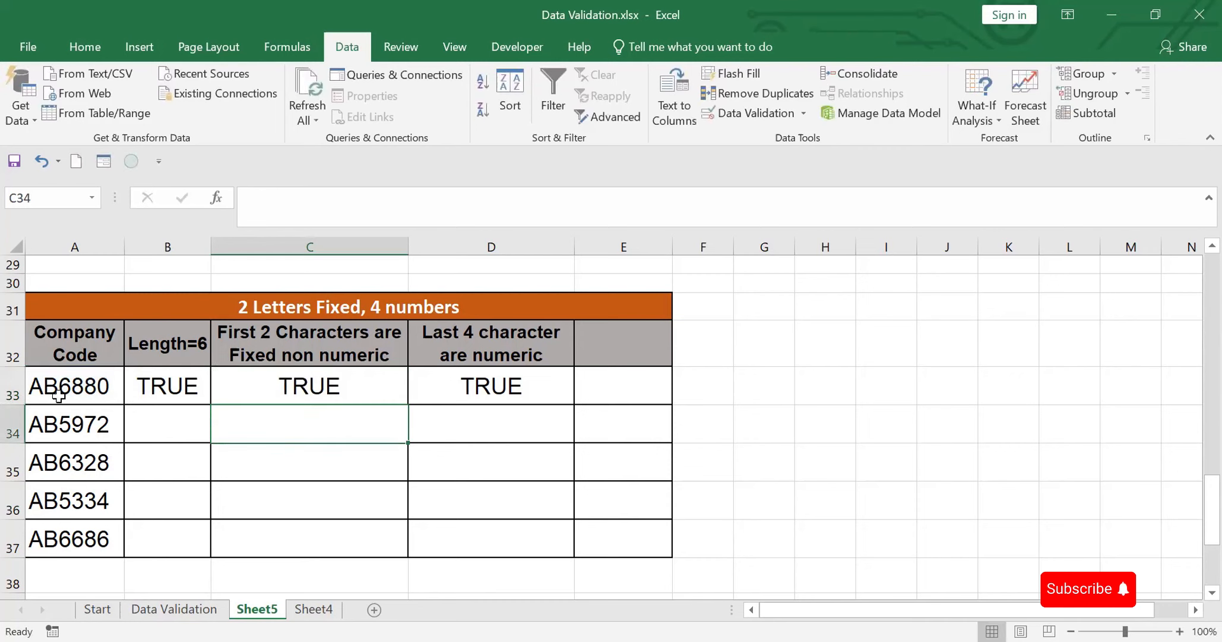
Step: Change the company code in A33 to Av6880 to test the fixed-letters check
left_click(57, 382)
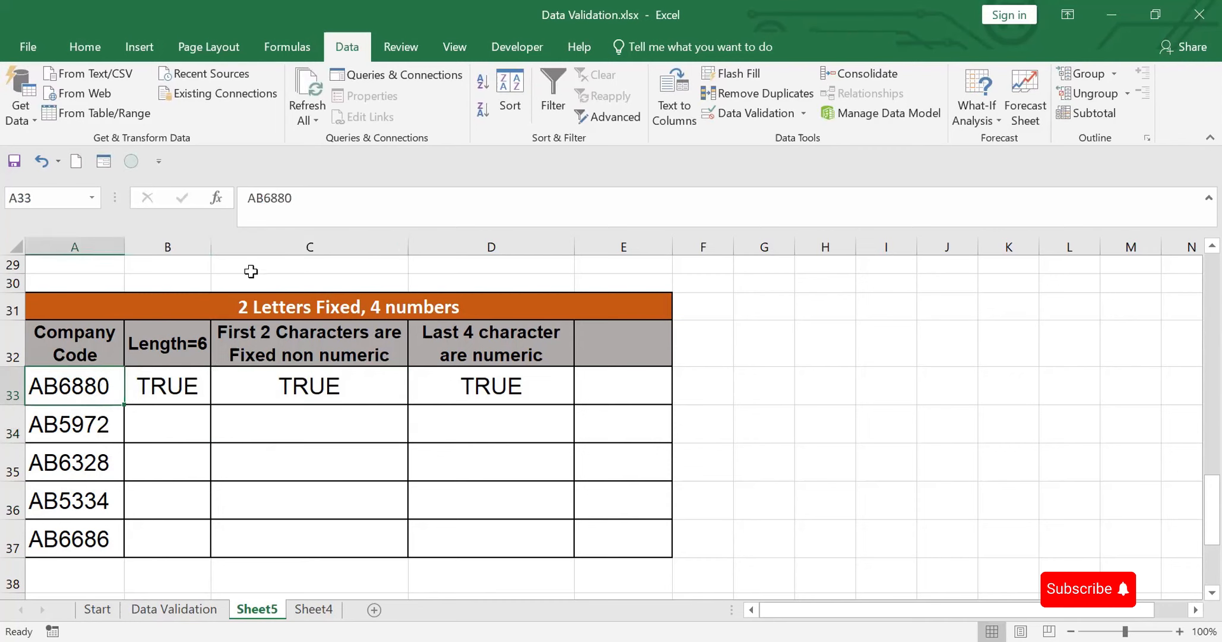
left_click(267, 200)
key("BackSpace")
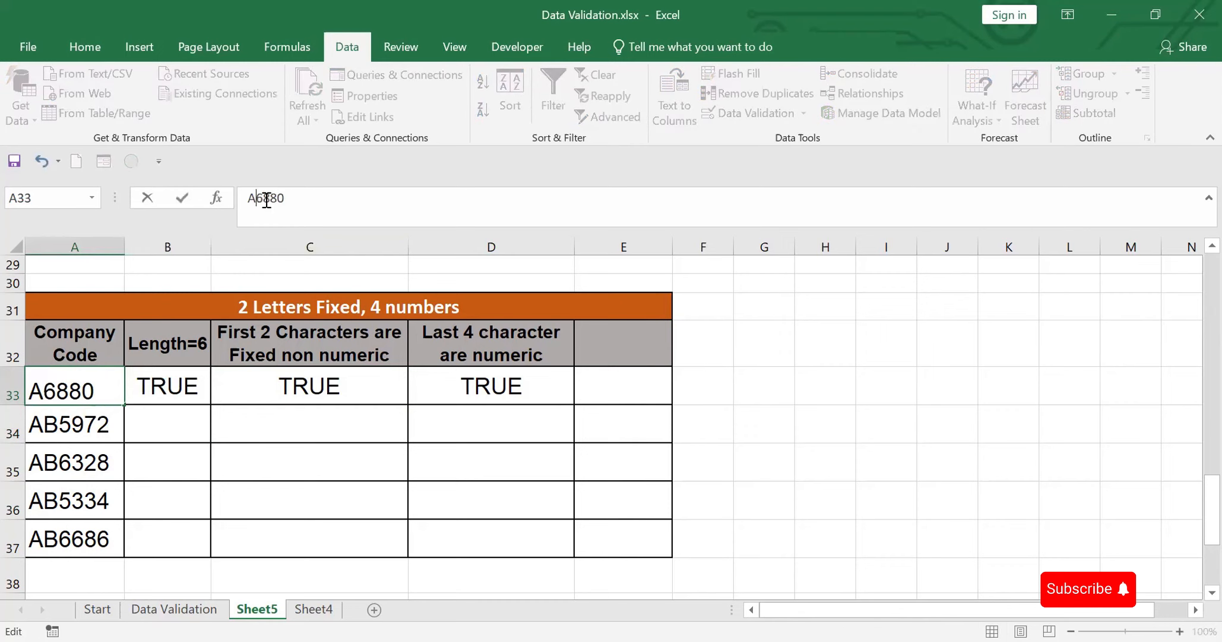
type("v")
left_click(407, 464)
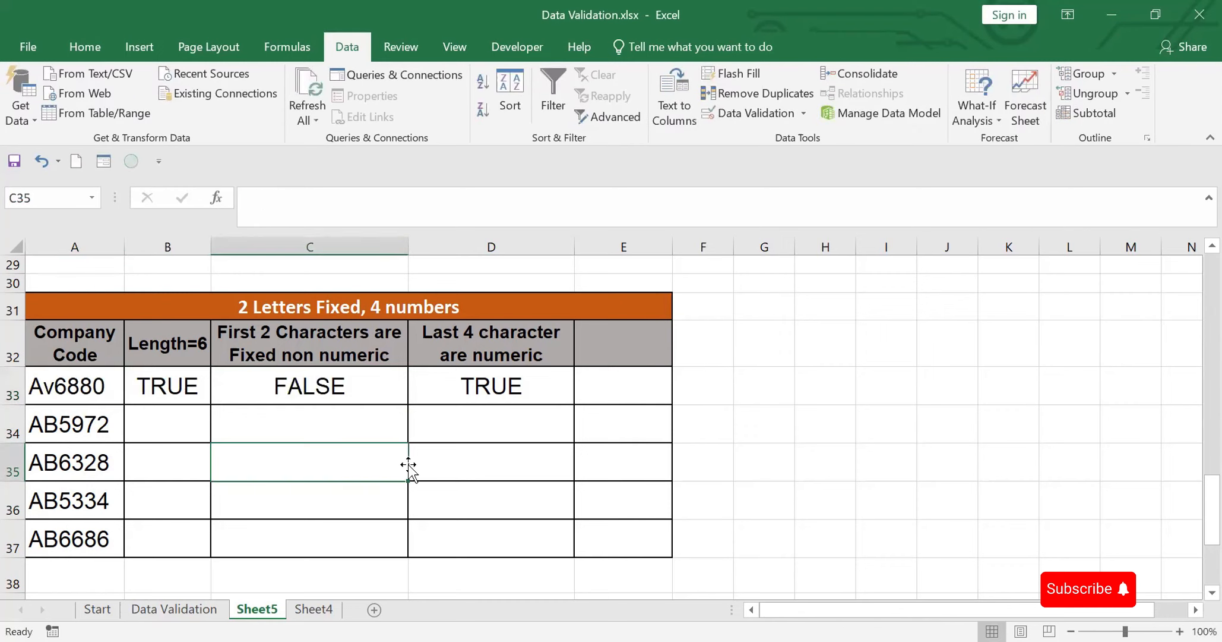
Step: Change the company code in A33 to Ah6880 to test the fixed-letters check with another letter
left_click(96, 390)
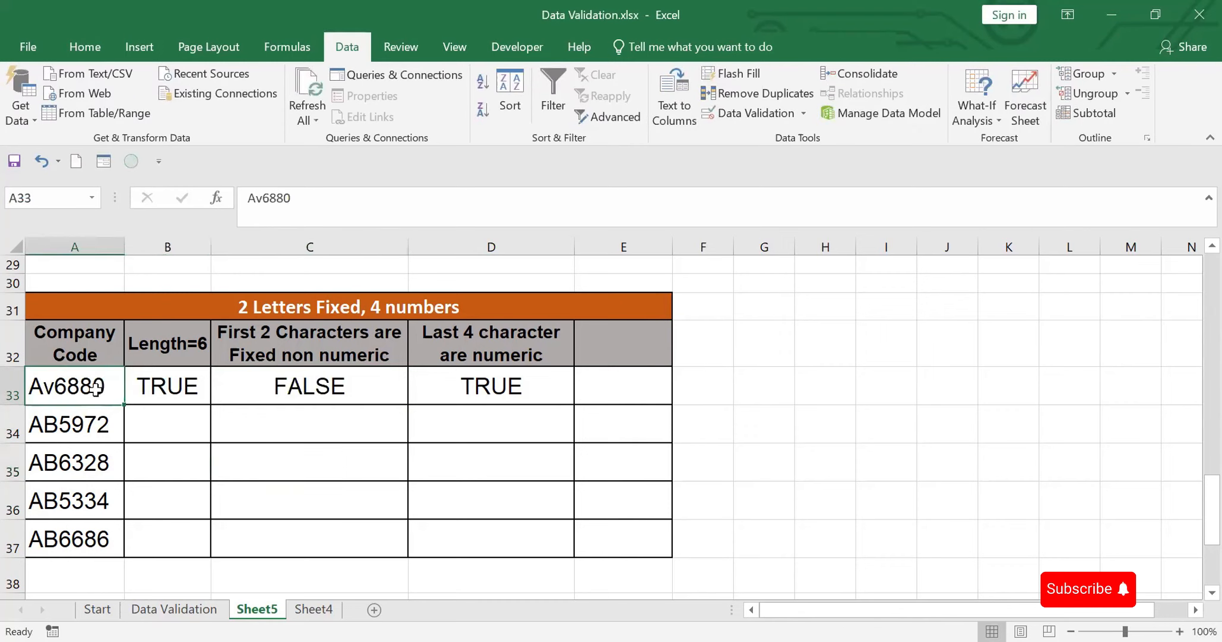
left_click(265, 200)
key("BackSpace")
type("h")
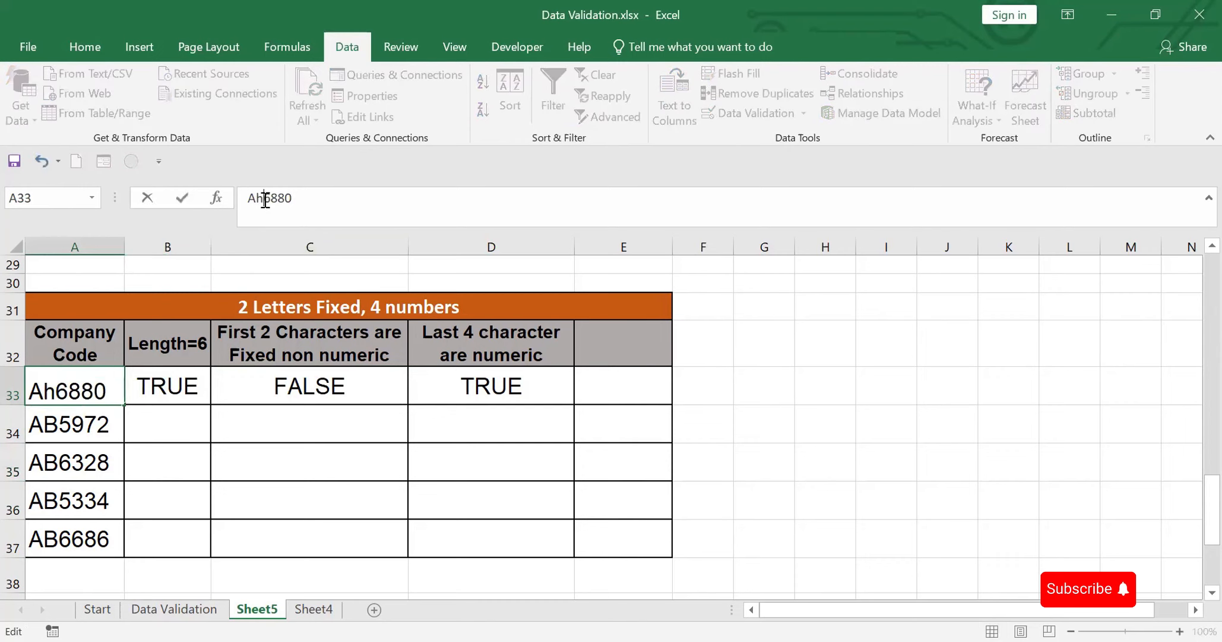
left_click(336, 430)
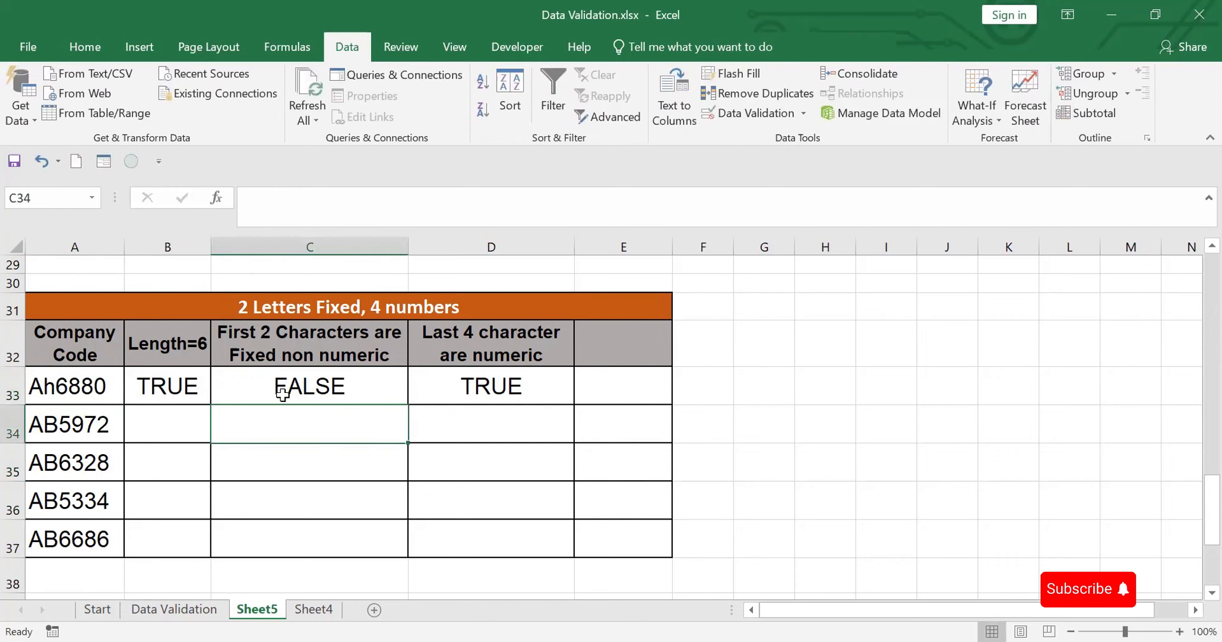
Step: Change the company code in A33 to Ab6880 to test the fixed-letters check with a lowercase b
left_click(96, 390)
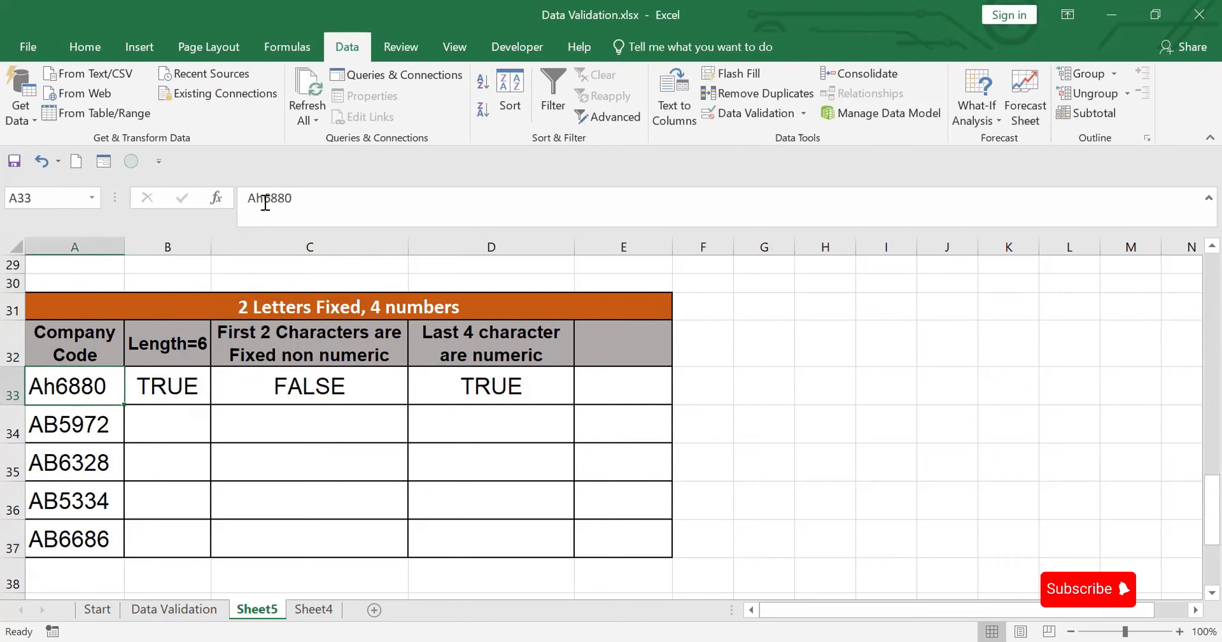
left_click(266, 200)
key("BackSpace")
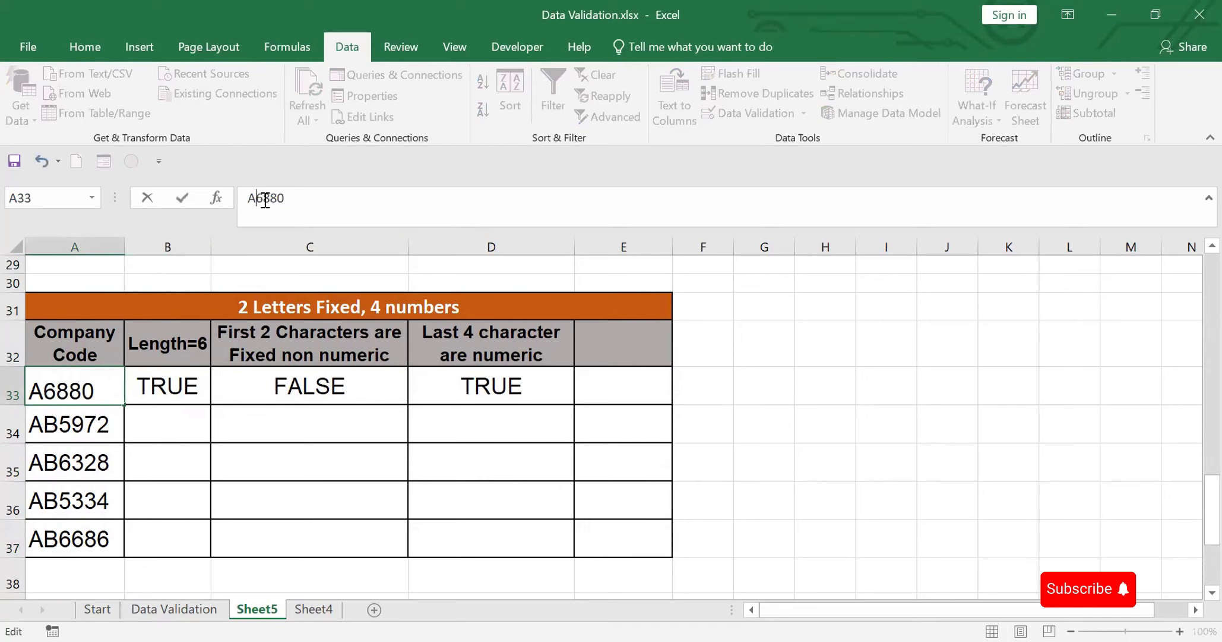
type("b")
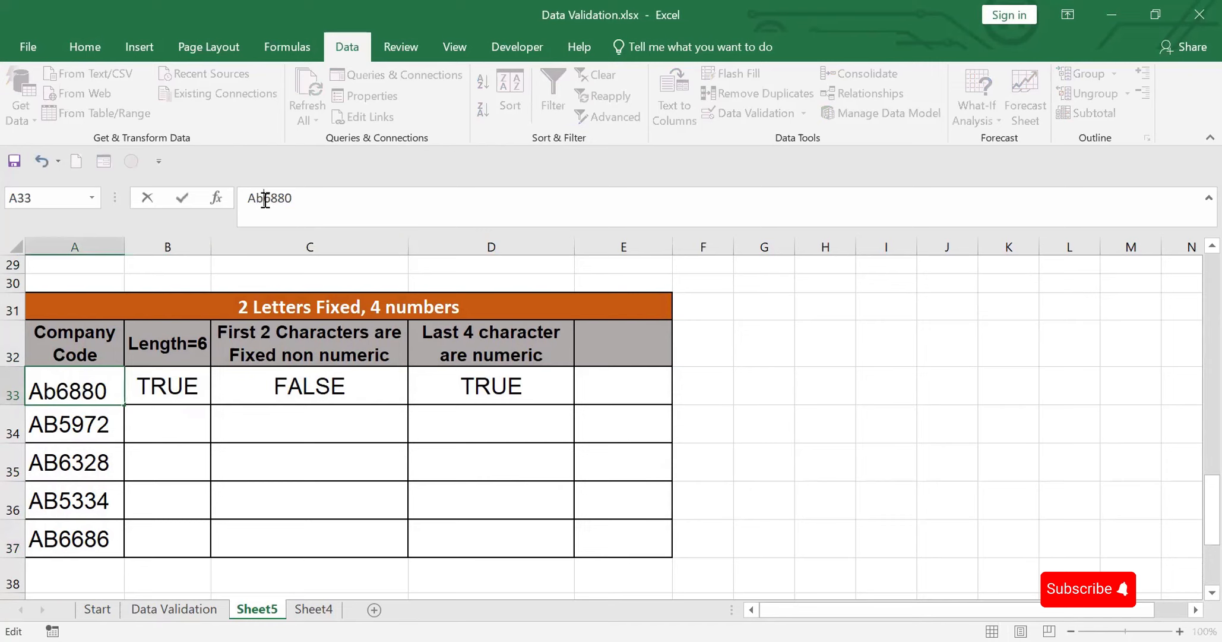
left_click(680, 437)
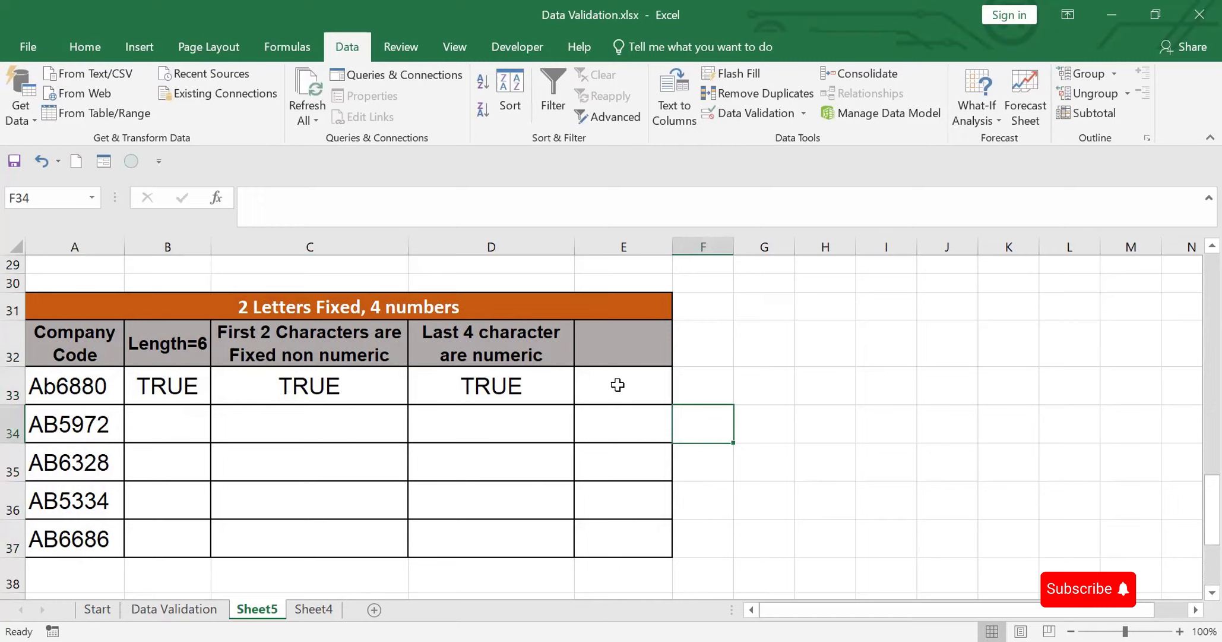
Step: Show the Clipboard pane and clear all its collected items
left_click(87, 38)
left_click(131, 159)
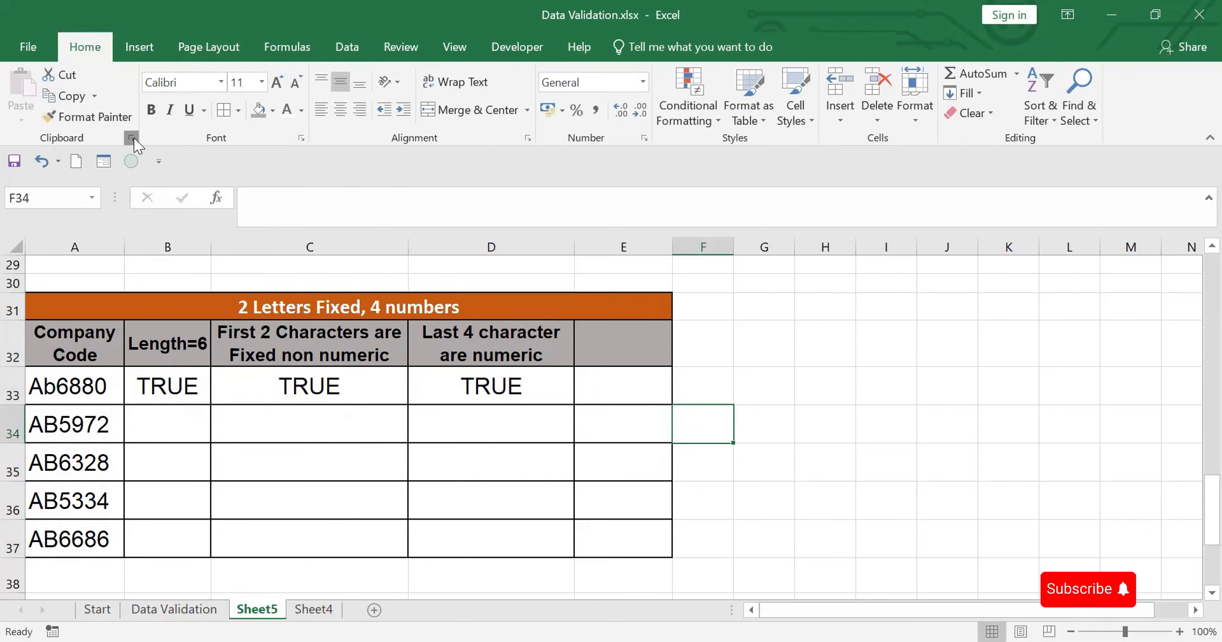
left_click(133, 139)
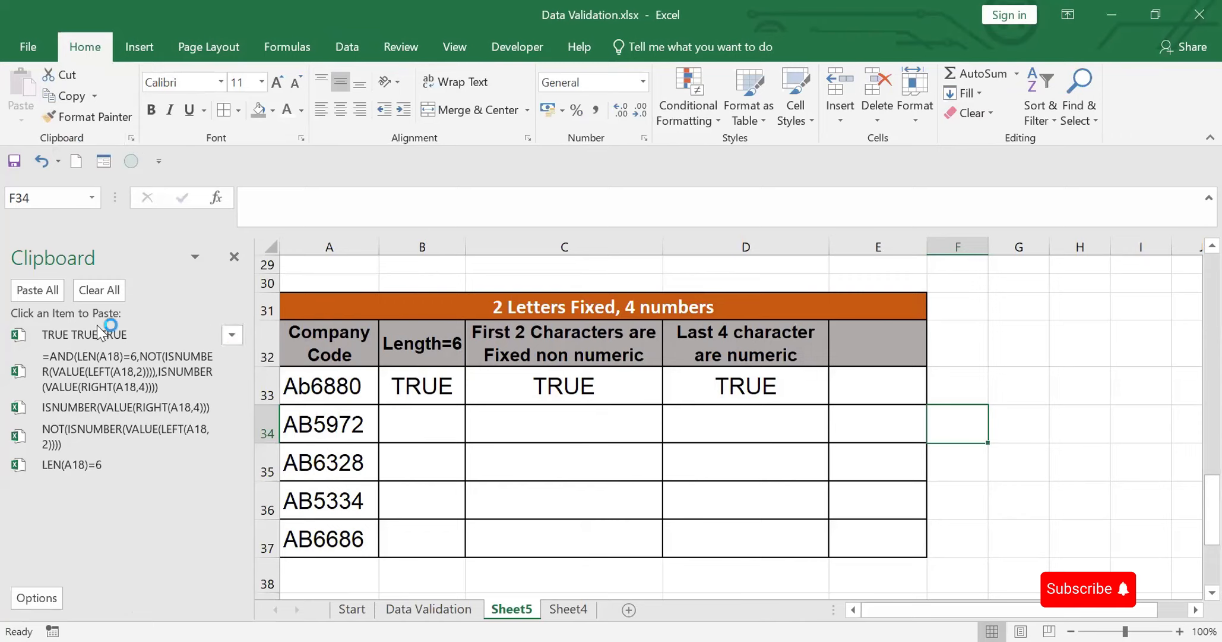
left_click(101, 291)
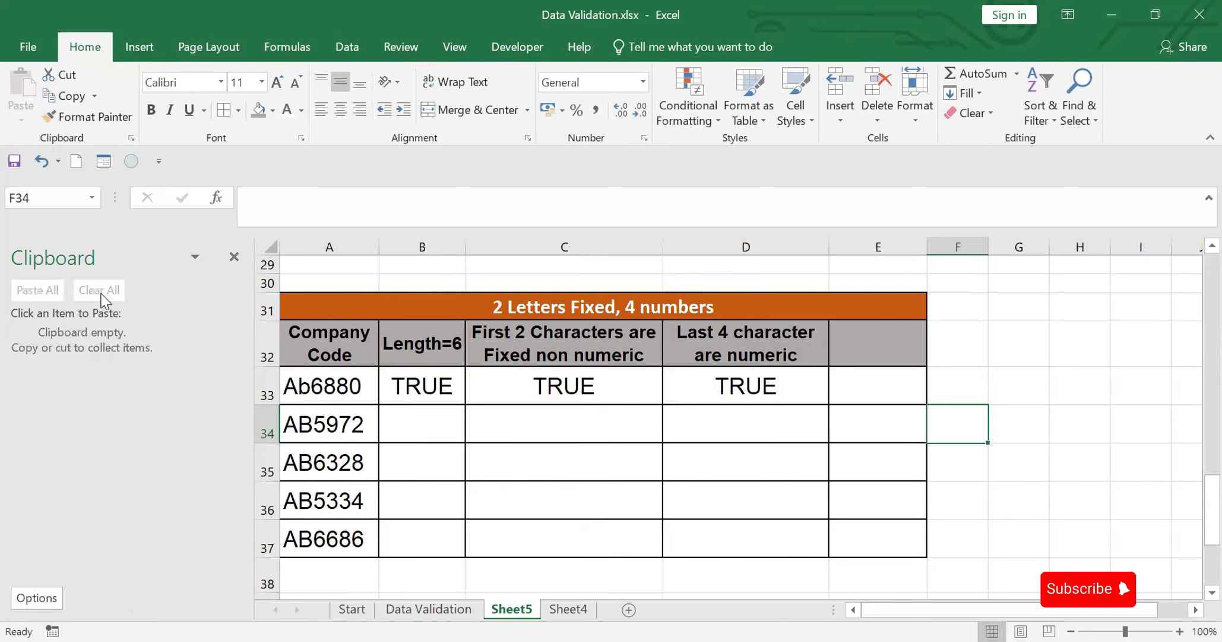
Step: Copy the length check LEN(A33)=6 from B33 without its leading equals sign, leaving the cell unedited
left_click(418, 383)
left_click_drag(252, 197, 399, 190)
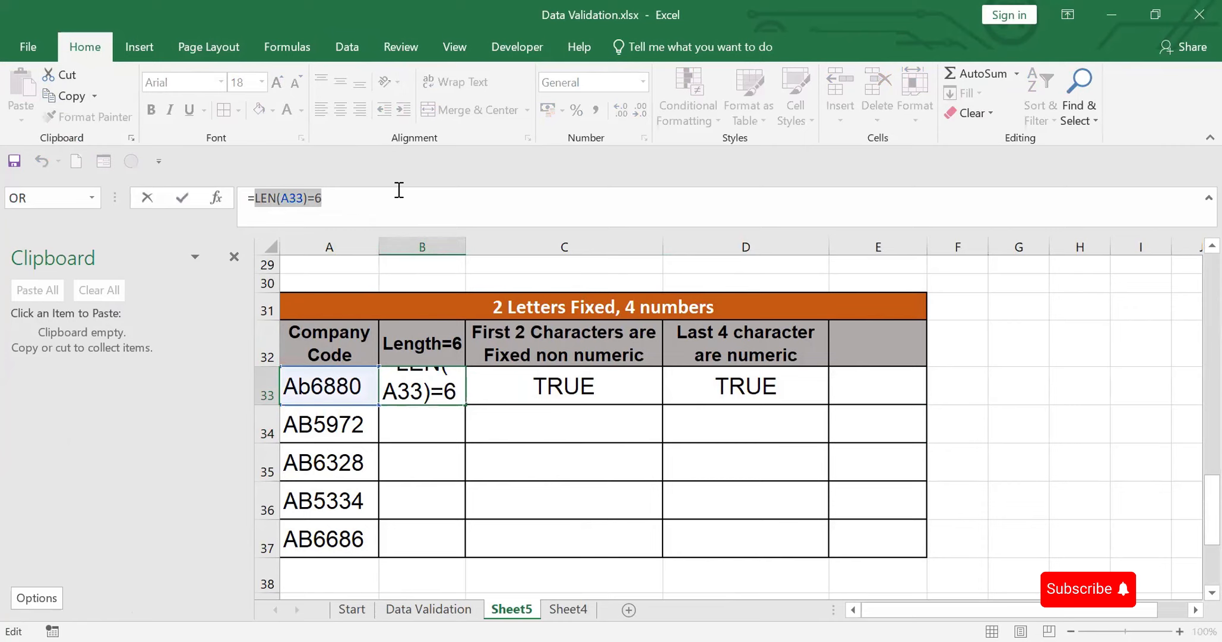
key("ctrl+c")
left_click(558, 386)
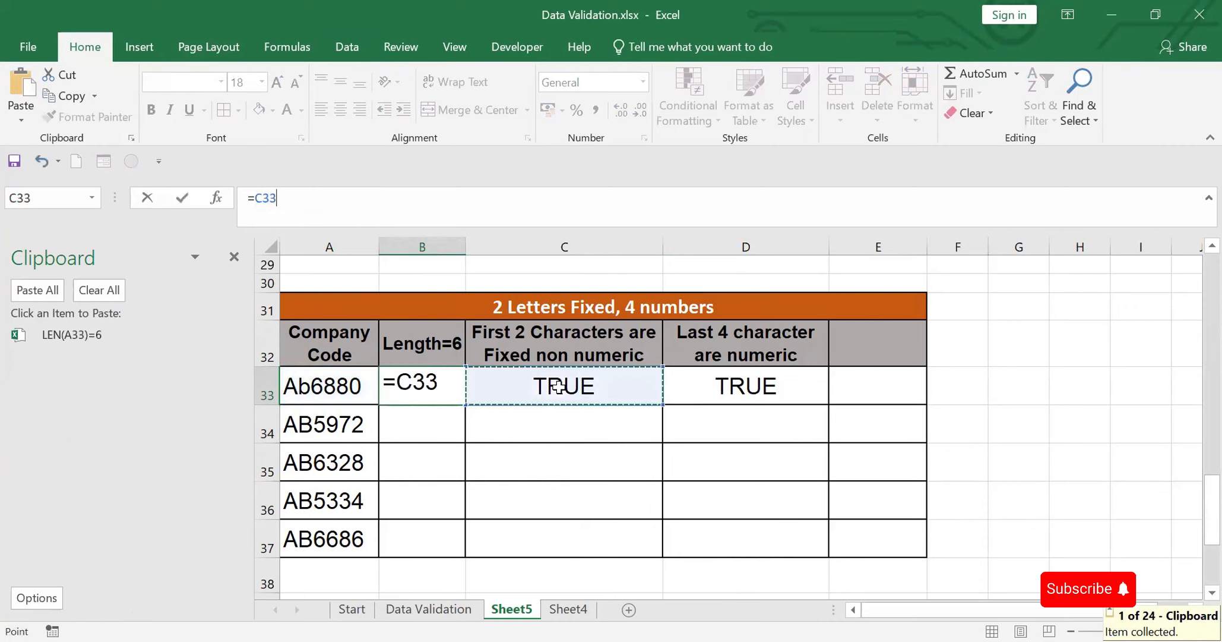
key("Escape")
Step: Copy the fixed-letters check LEFT(A33,2)="AB" from C33 without its leading equals sign
left_click(558, 386)
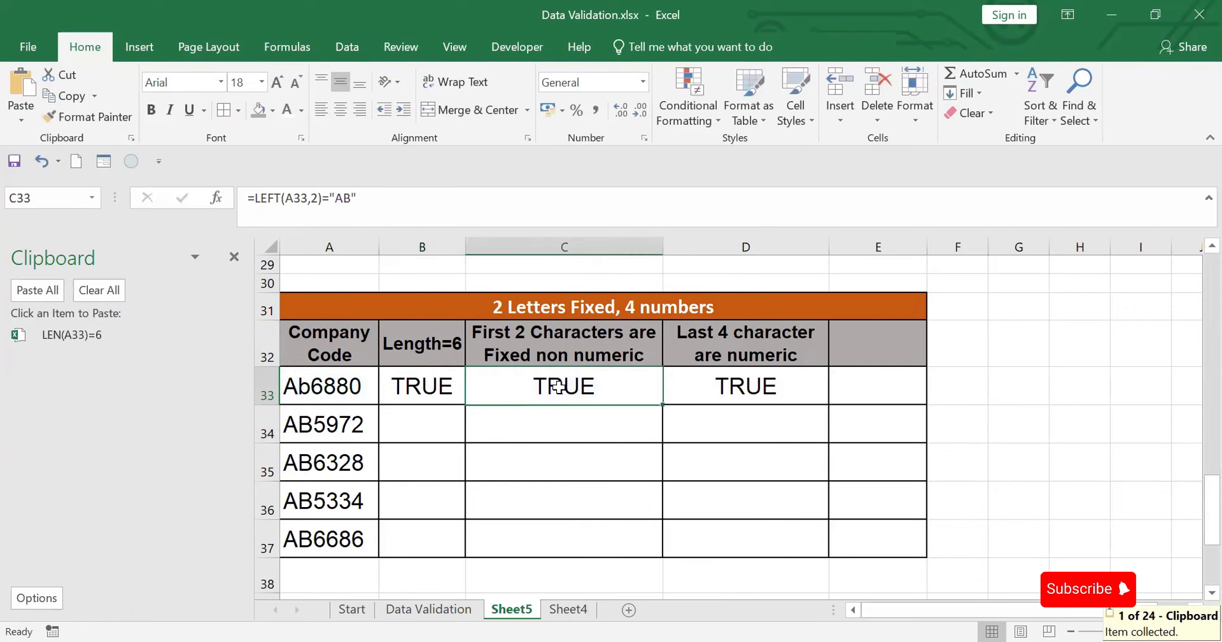
left_click(257, 199)
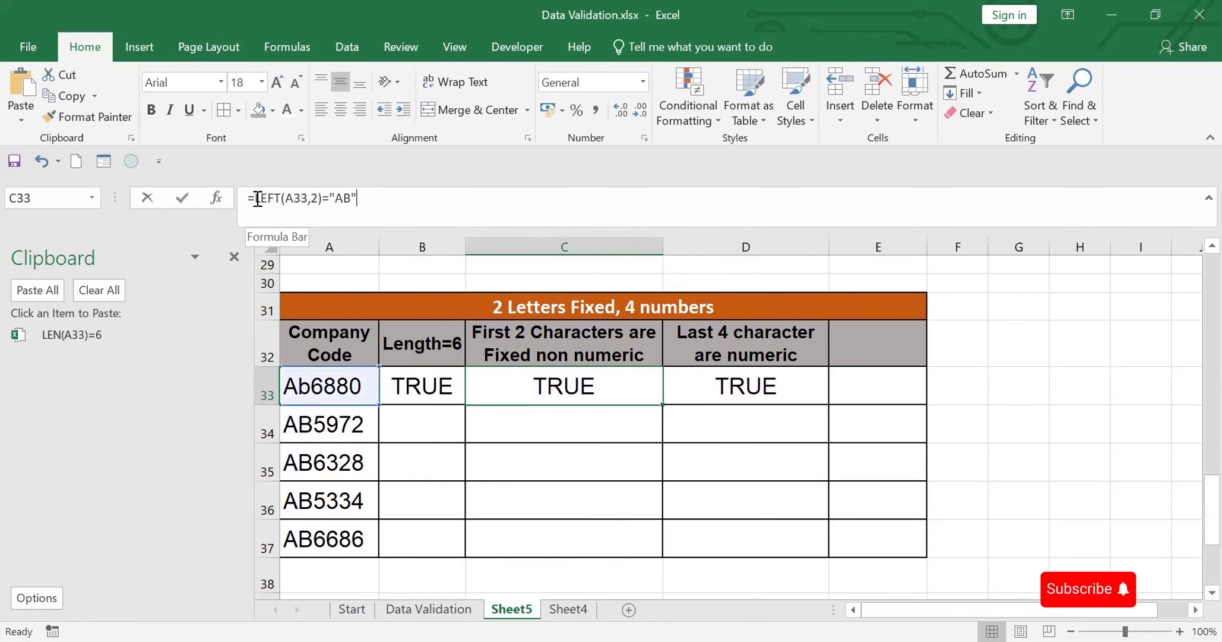
left_click_drag(257, 199, 479, 194)
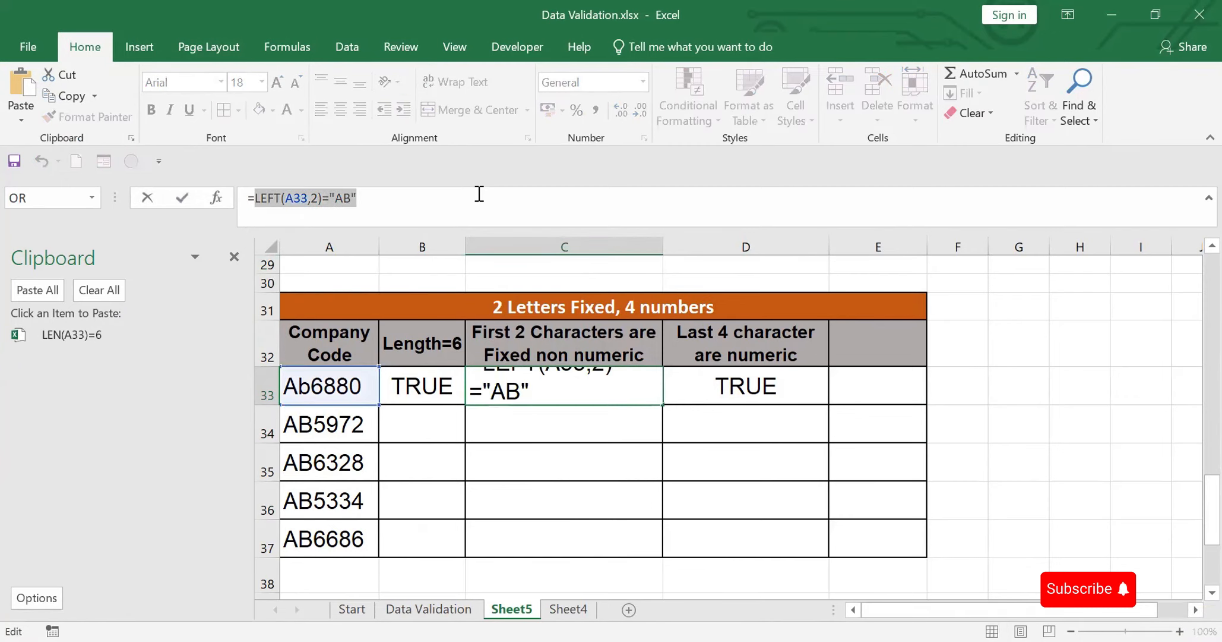
key("ctrl+c")
key("Escape")
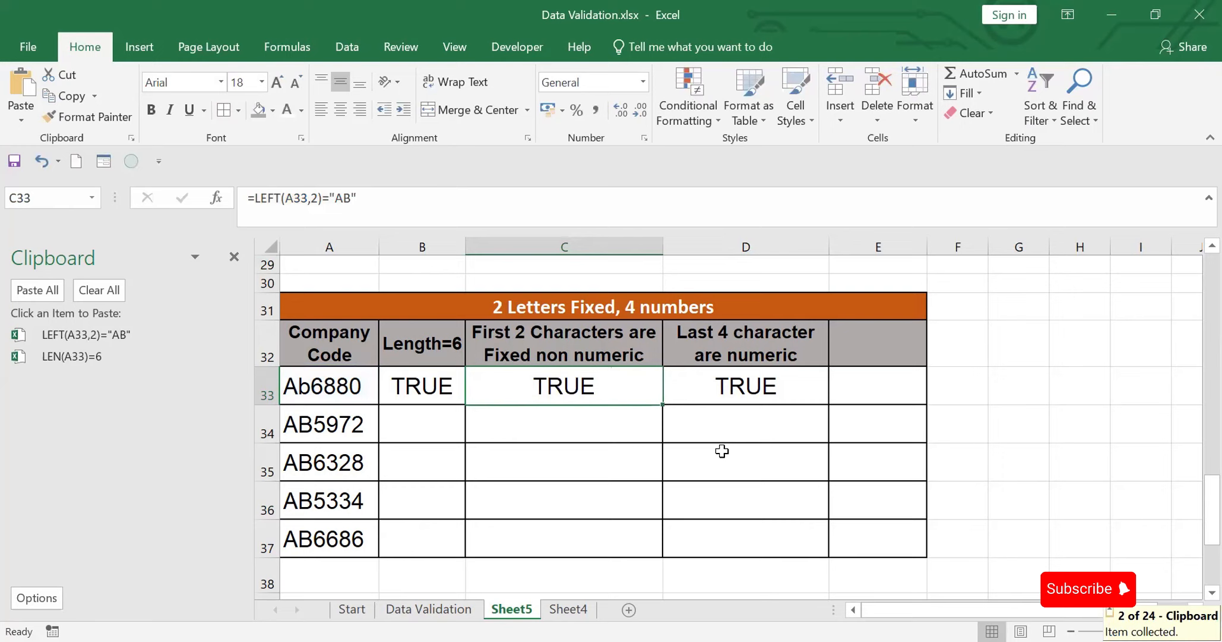
Step: Copy the numeric check ISNUMBER(VALUE(RIGHT(A33,4))) from D33 without its leading equals sign
left_click(765, 378)
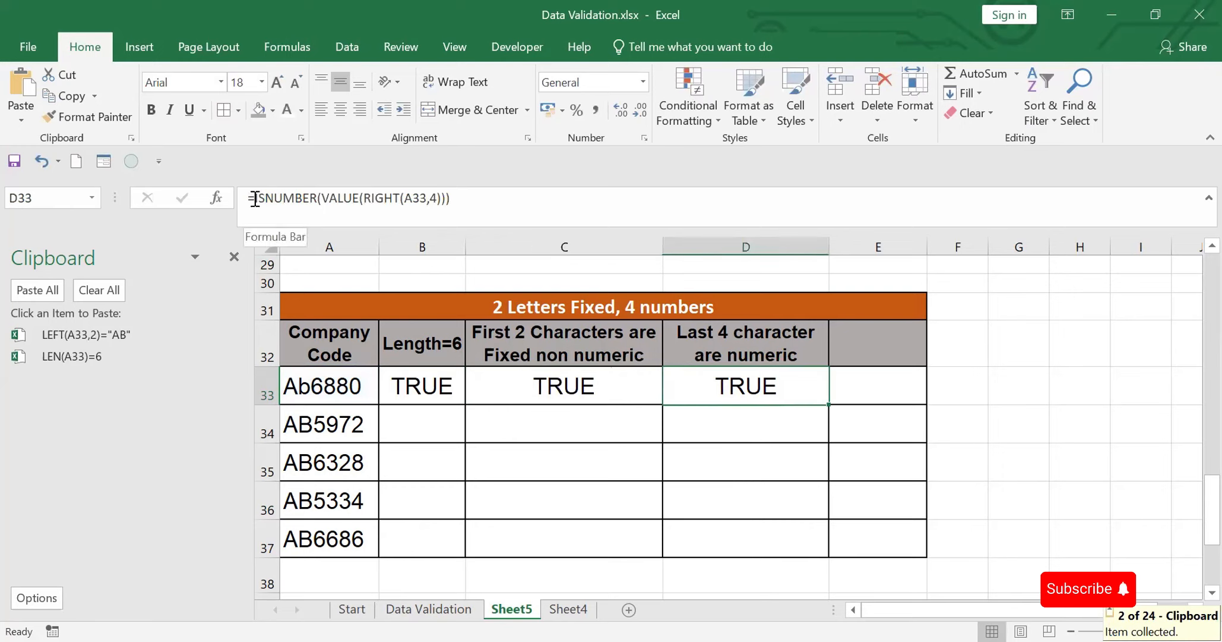
left_click_drag(255, 199, 530, 192)
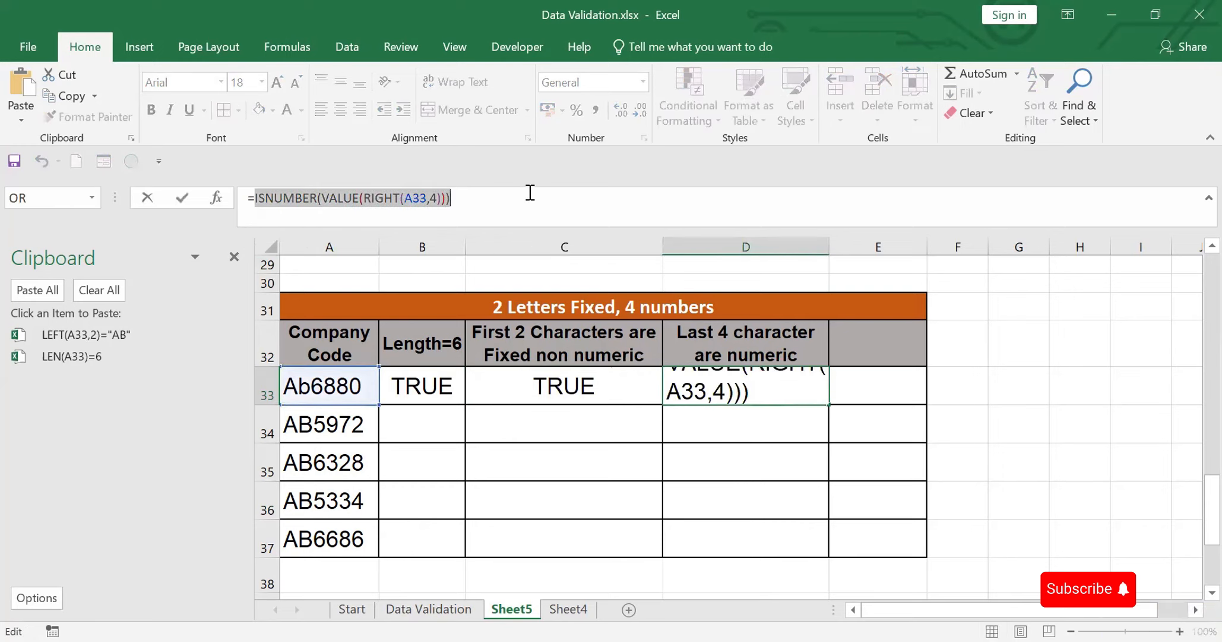
key("ctrl+c")
key("Escape")
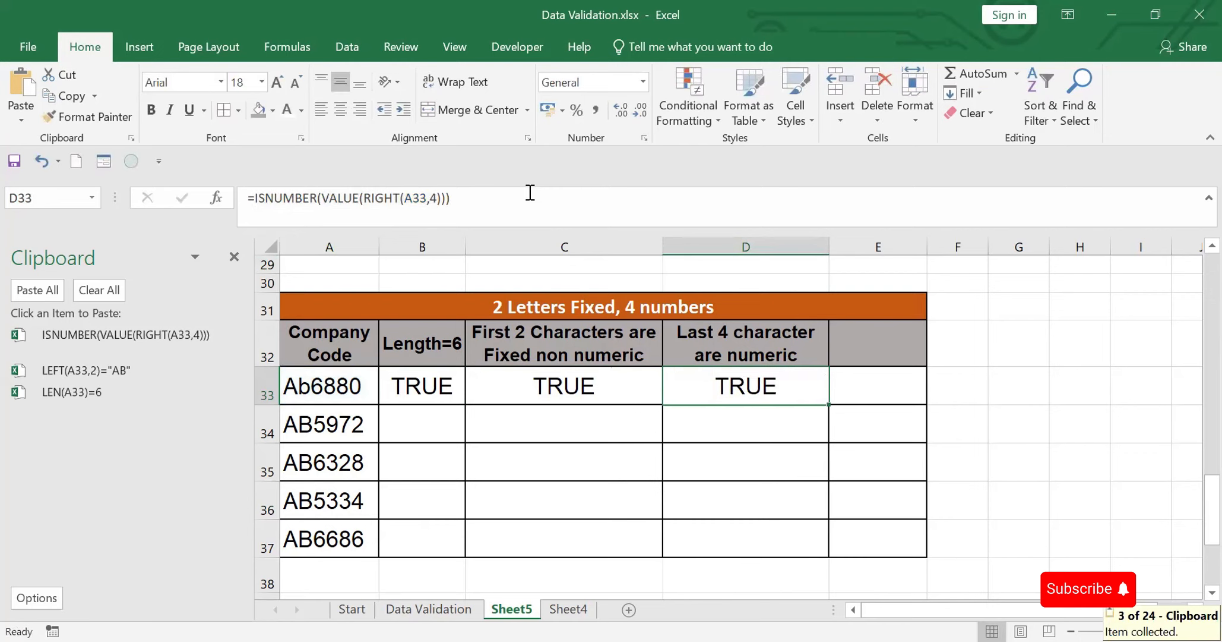
Step: Begin an AND formula in E33 with the collected length check LEN(A33)=6 as its first condition
left_click(874, 389)
type("=")
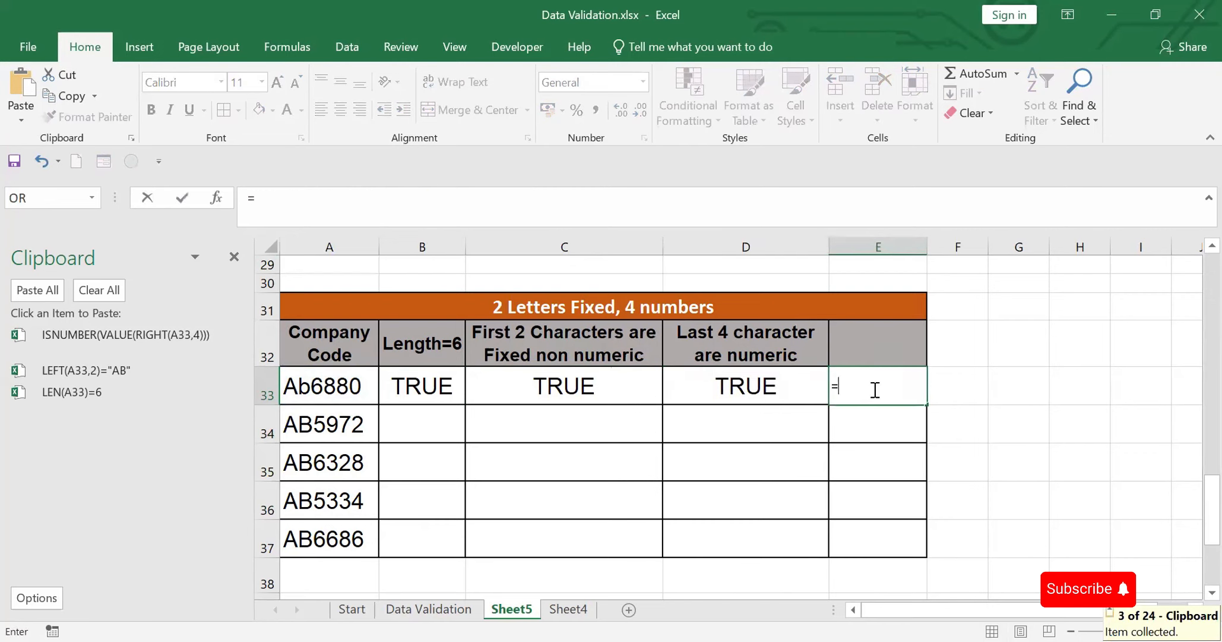
type("and")
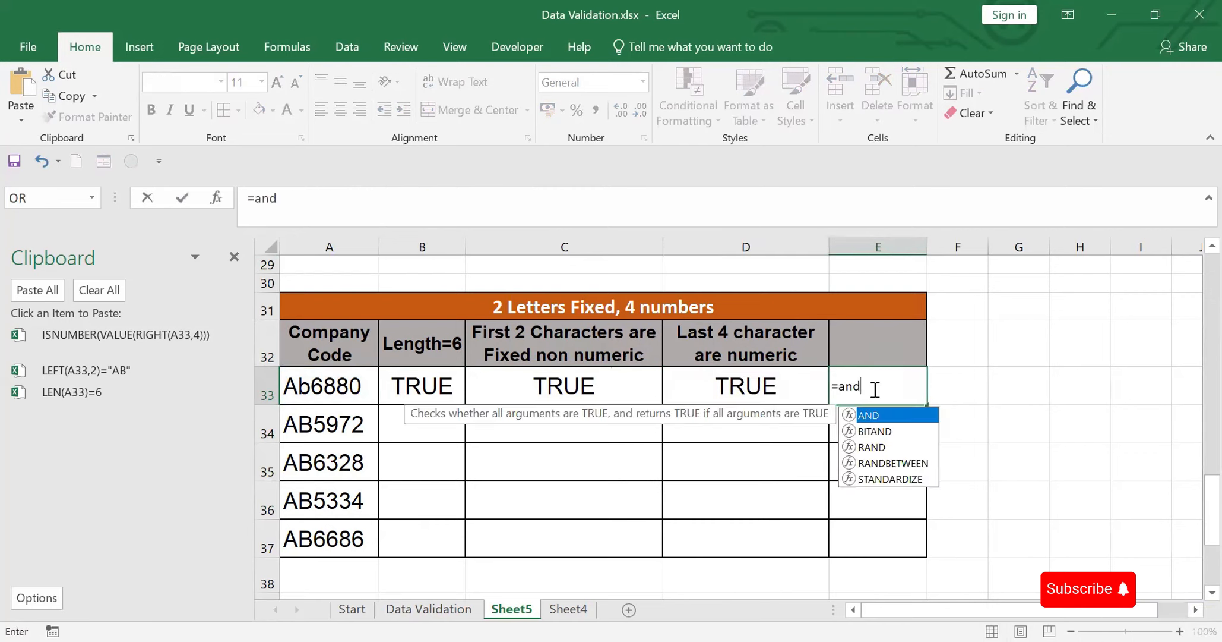
type("(")
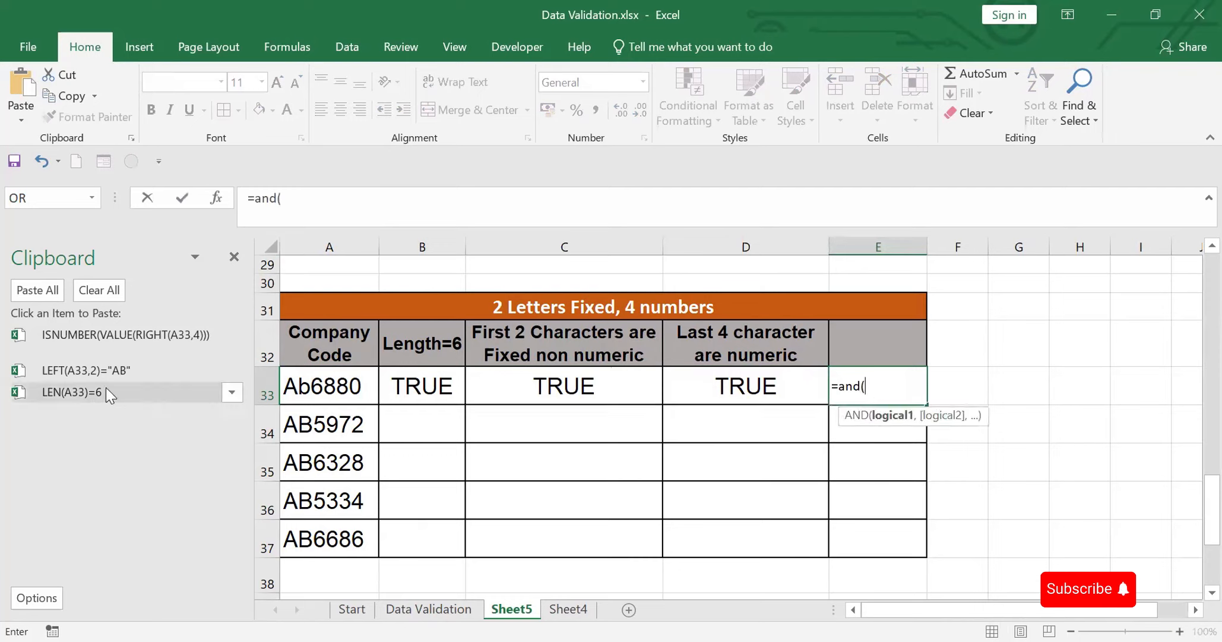
left_click(231, 393)
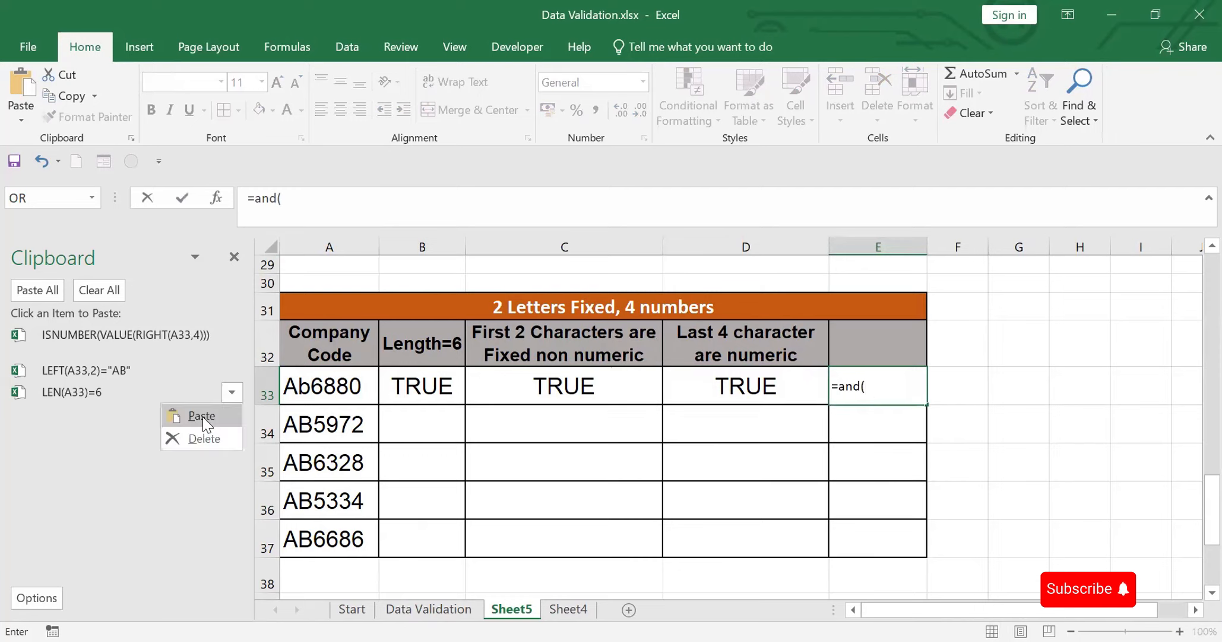
left_click(202, 415)
type(",")
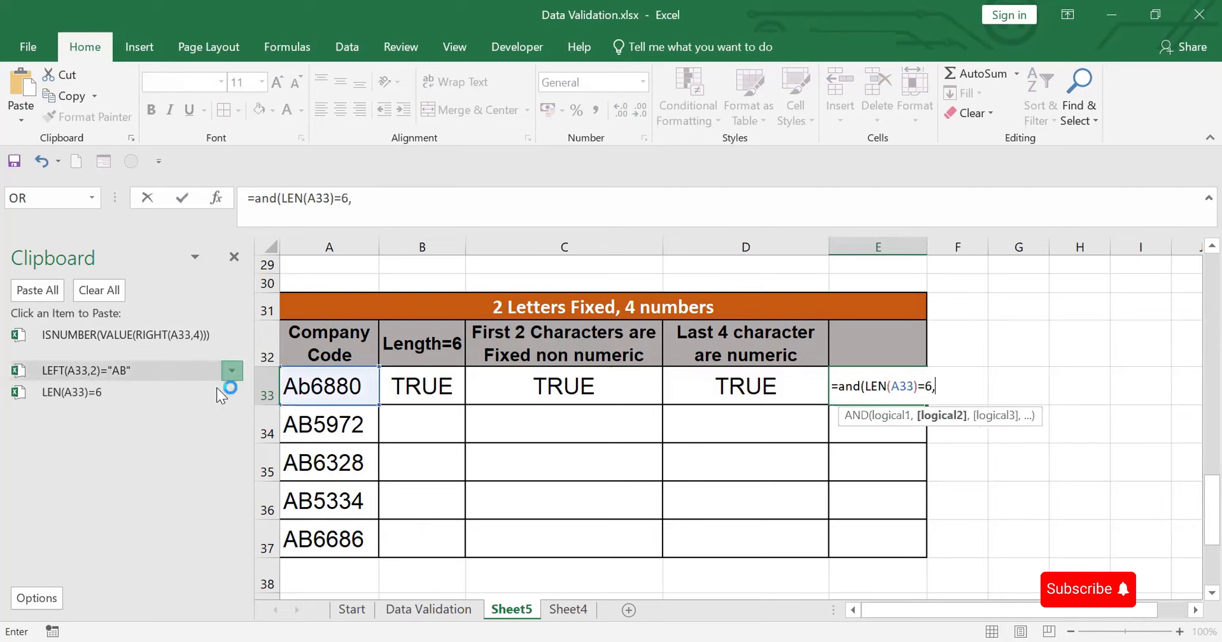
Step: Add the collected LEFT(A33,2)="AB" and ISNUMBER(VALUE(RIGHT(A33,4))) checks as further AND conditions and complete the formula in E33
left_click(231, 369)
left_click(202, 394)
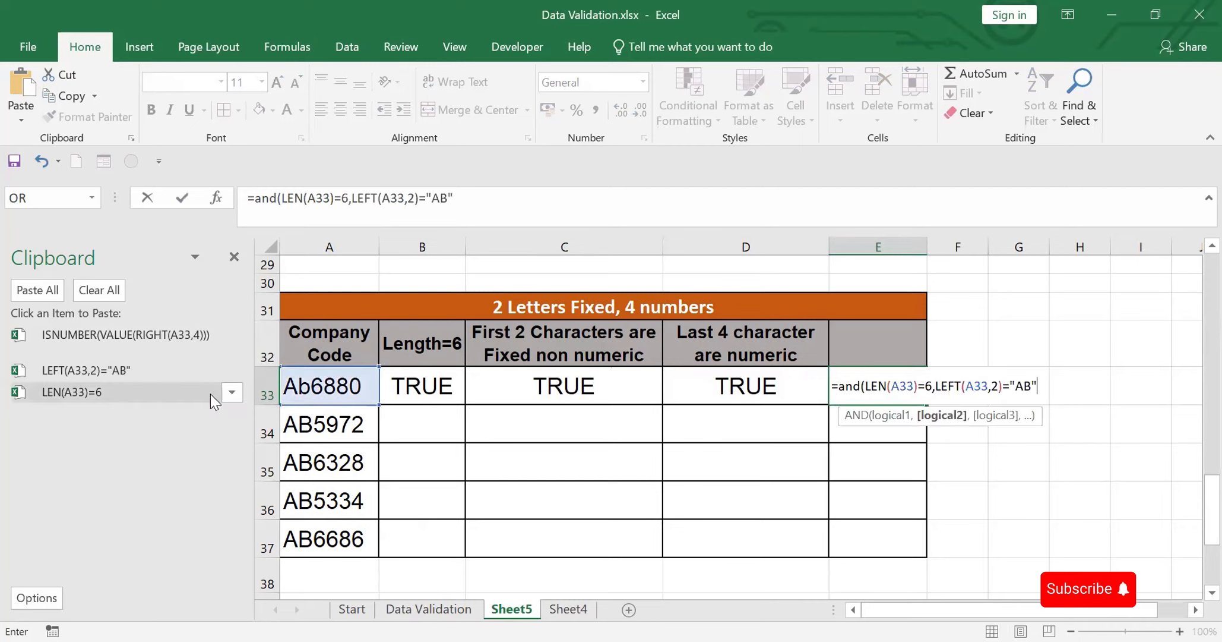
type(",")
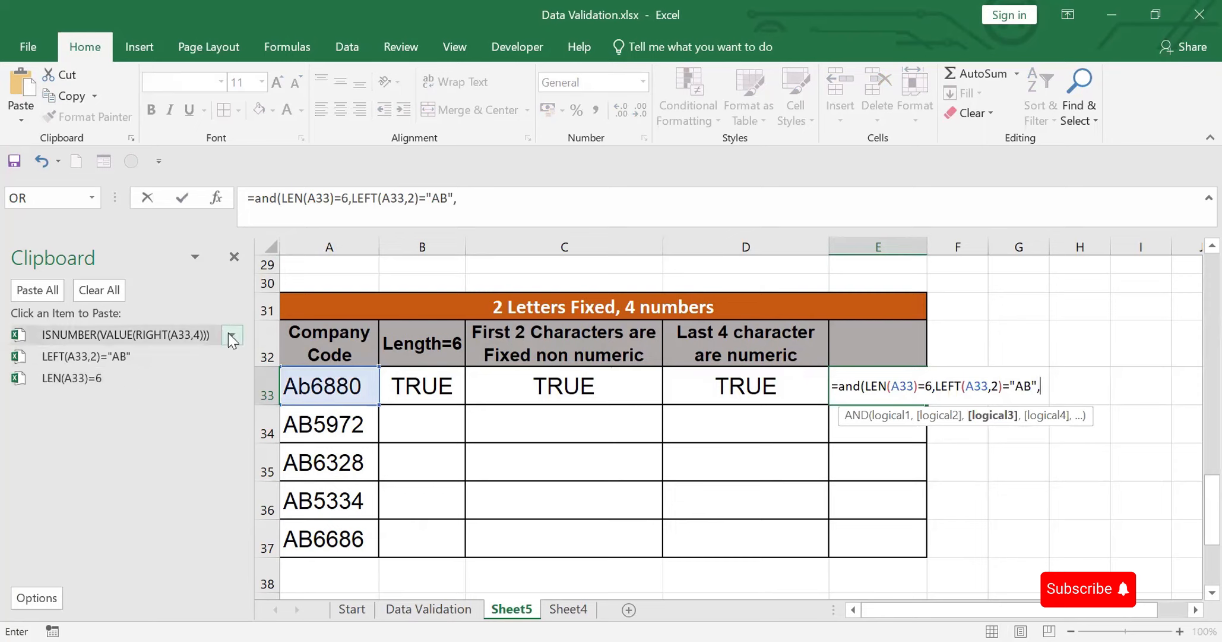
left_click(232, 335)
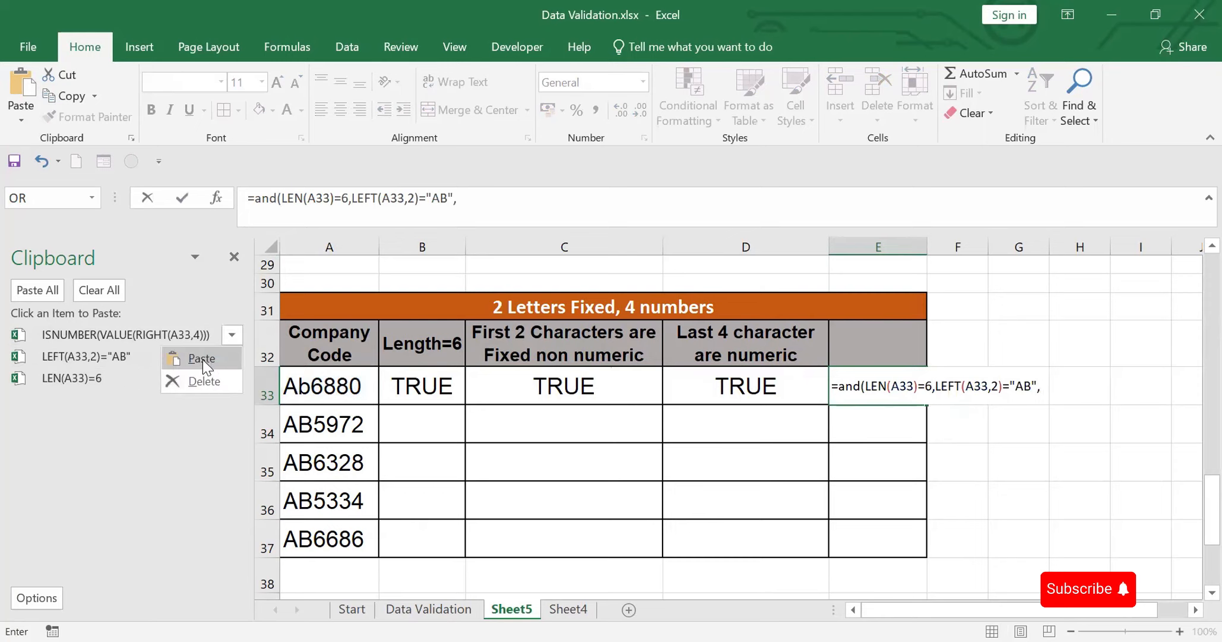
left_click(202, 358)
type(")")
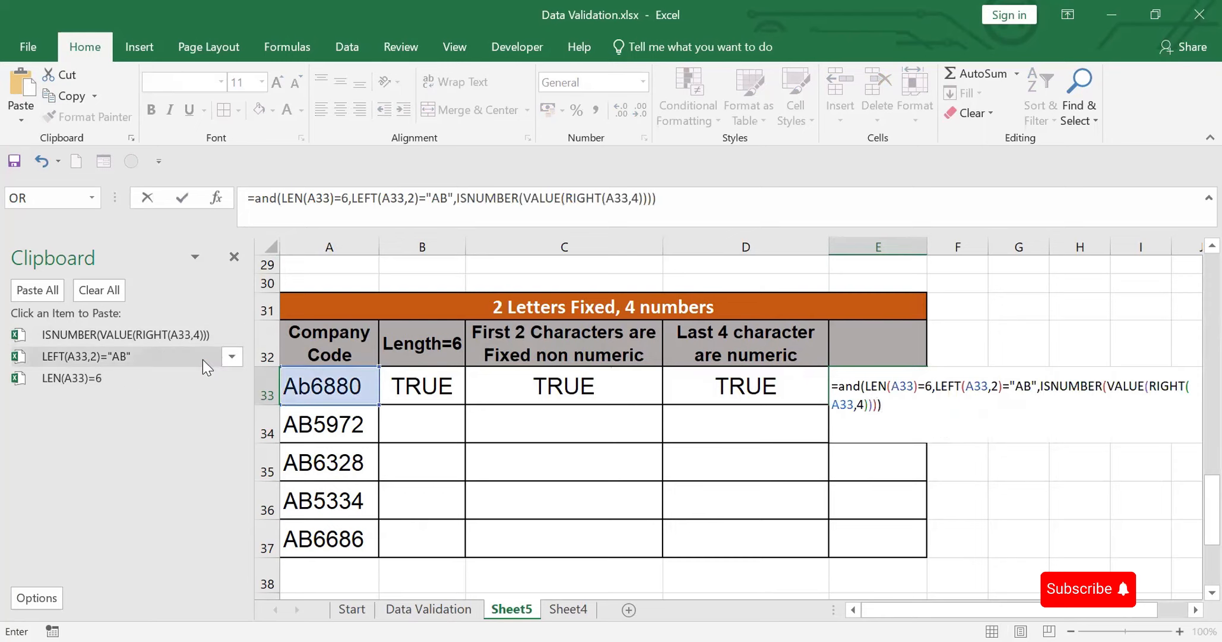
key("Return")
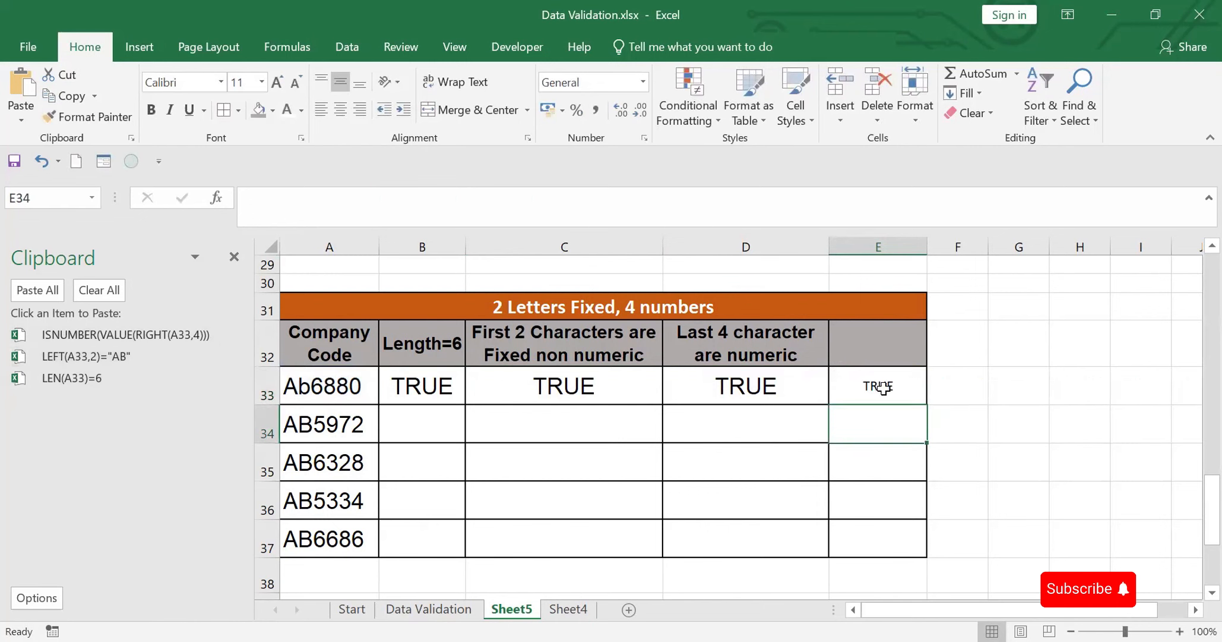
Step: Copy the formatting of D33 onto E33:E37 with Format Painter
left_click(779, 384)
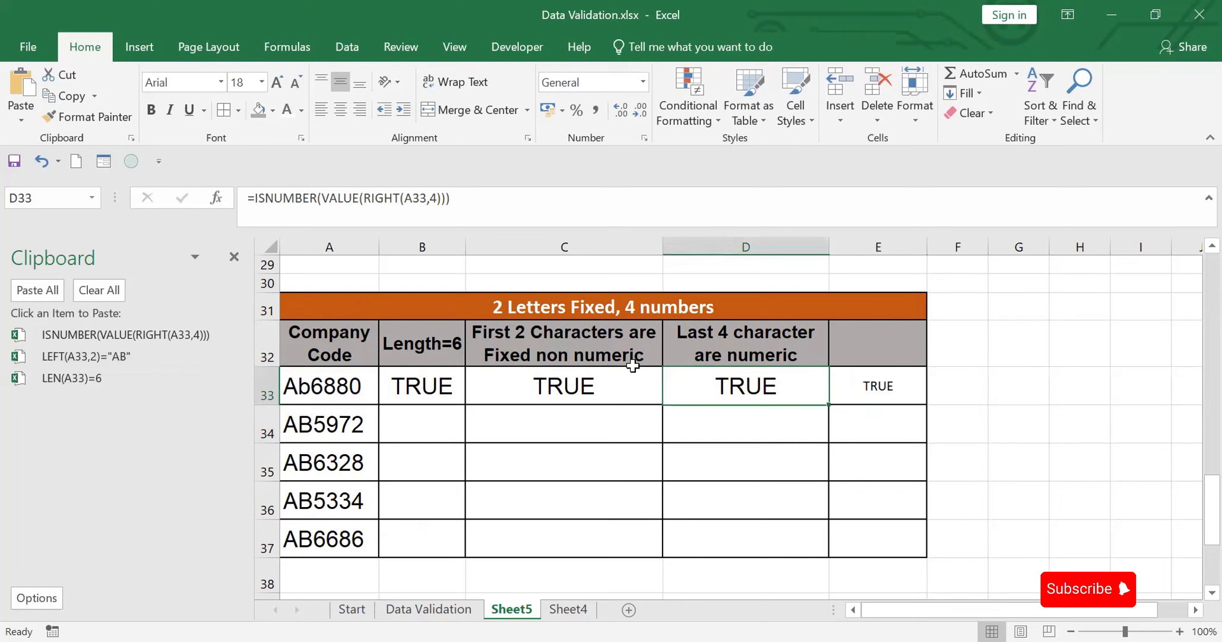
left_click(64, 118)
mouse_move(870, 386)
left_mouse_down()
mouse_move(887, 475)
mouse_move(875, 552)
left_mouse_up()
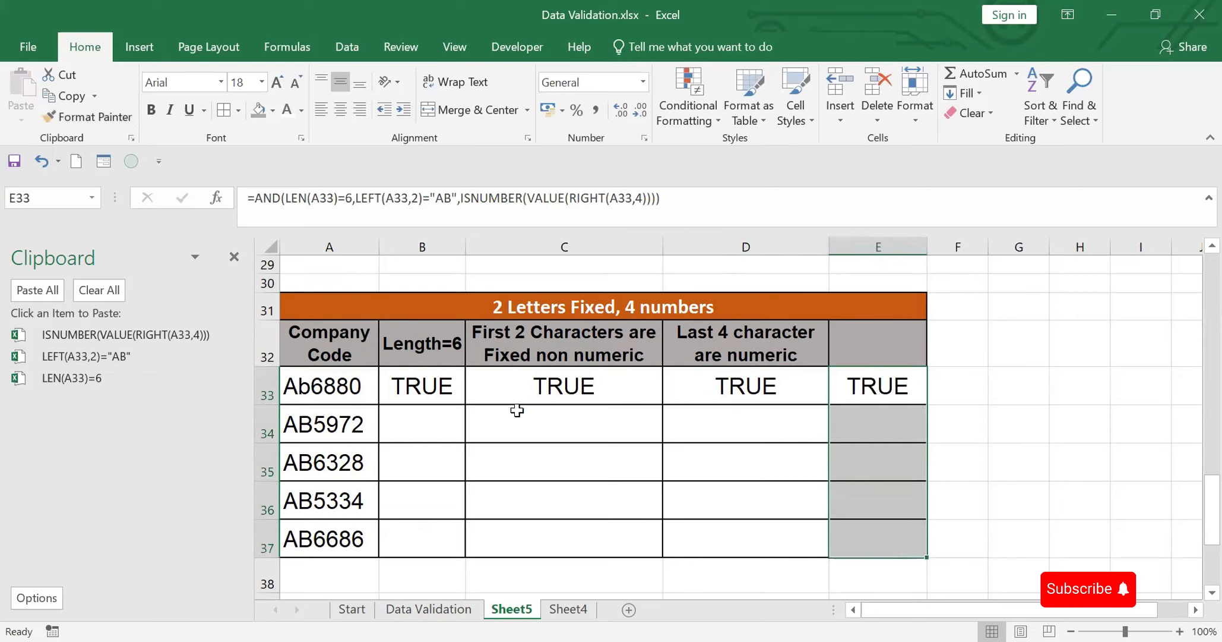
Step: Test the combined check by changing the code in A33 to Ab68805
left_click(550, 382)
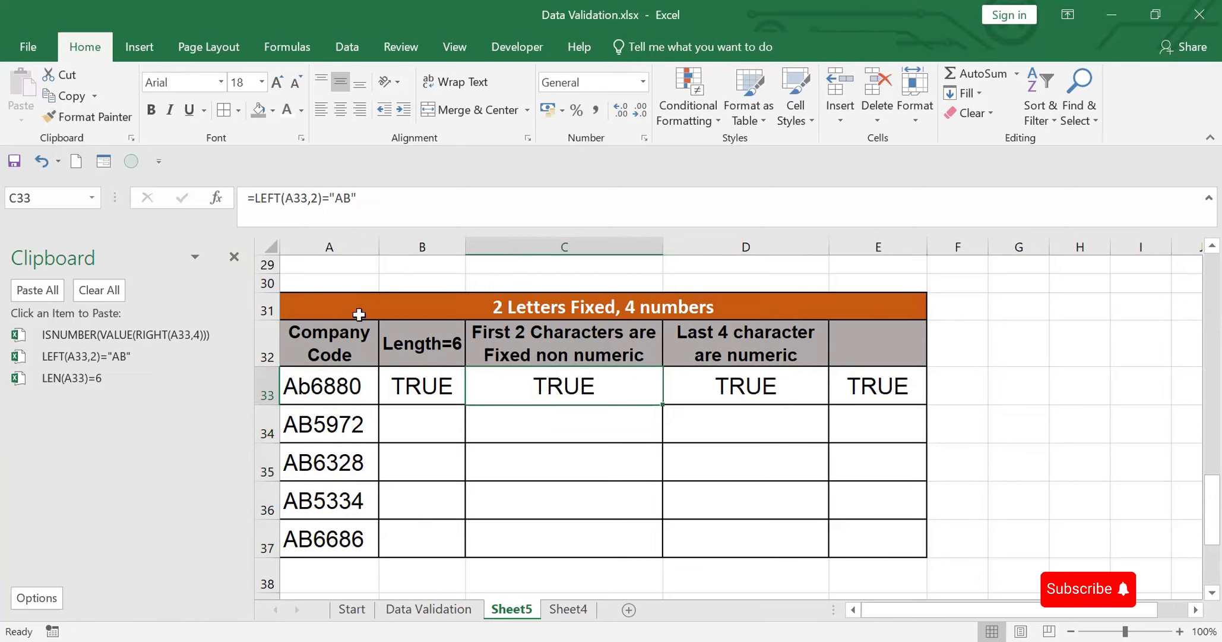
left_click(366, 387)
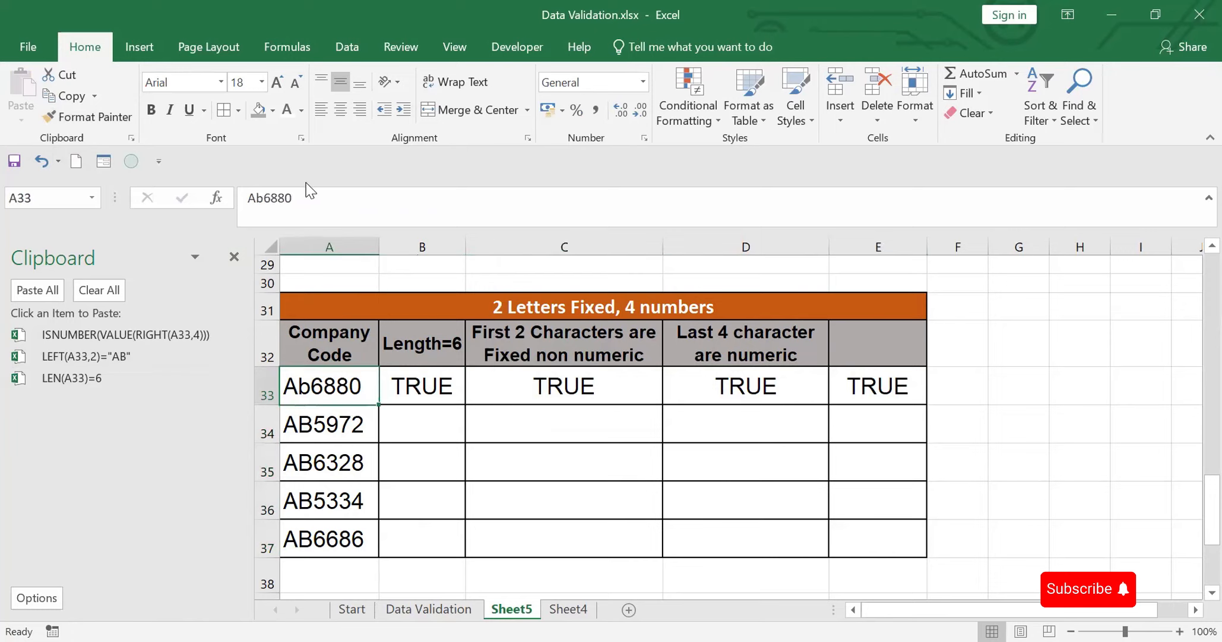
left_click(308, 208)
type("5")
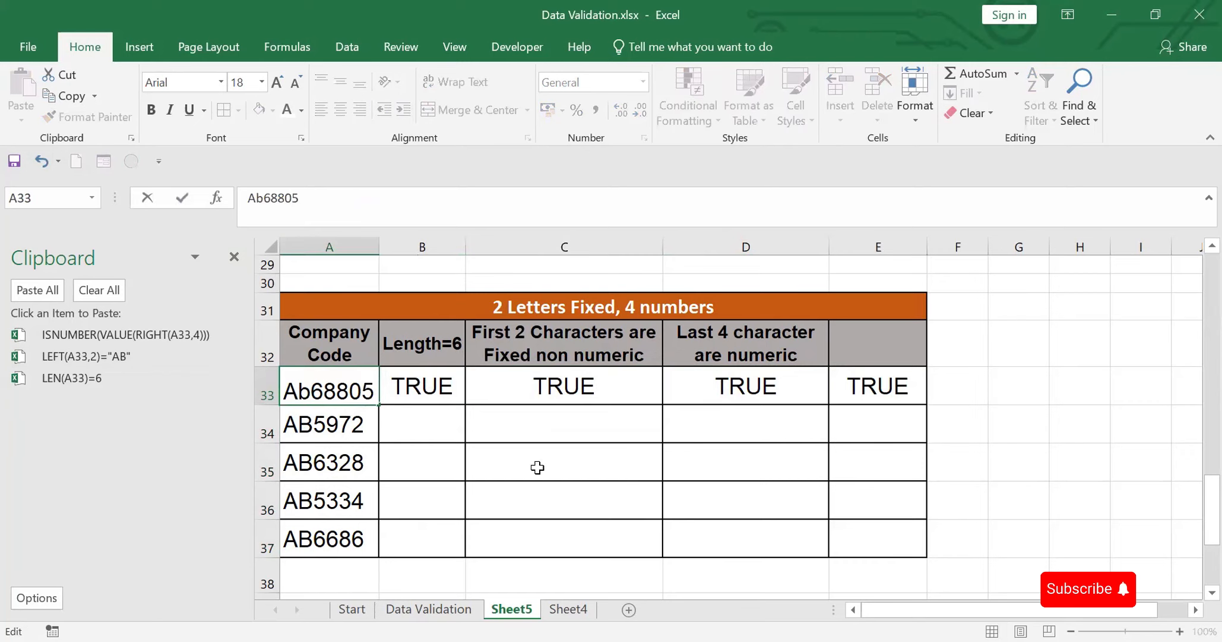
left_click(588, 458)
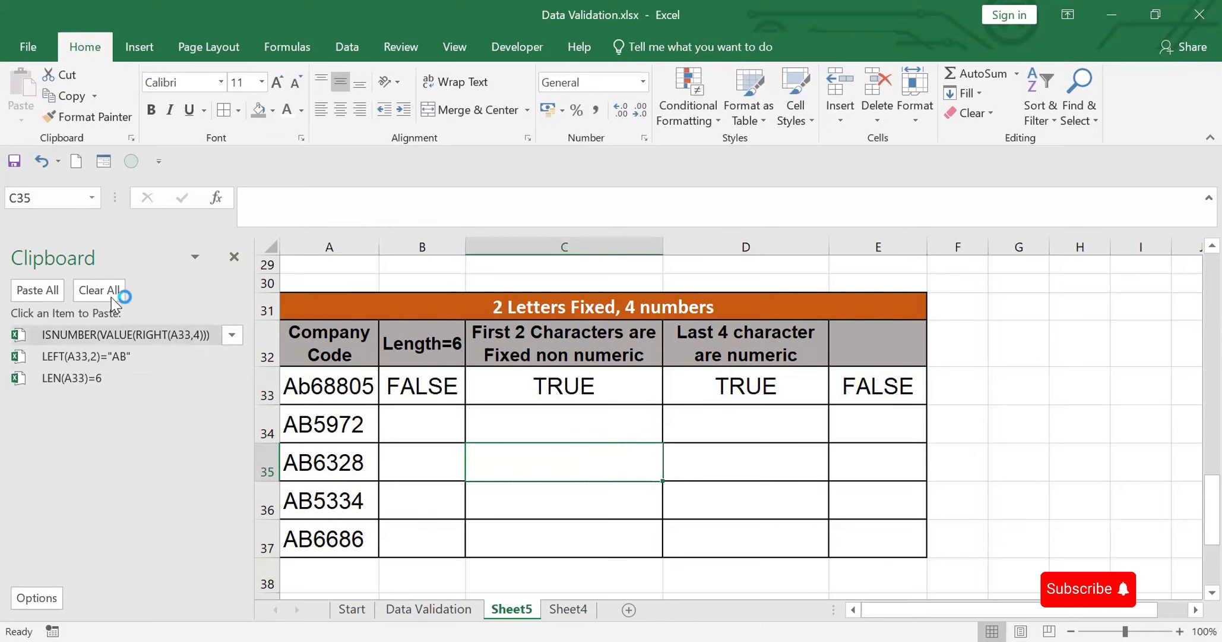
Step: Close the Clipboard pane and restore the code in A33 to Ab6880
left_click(235, 256)
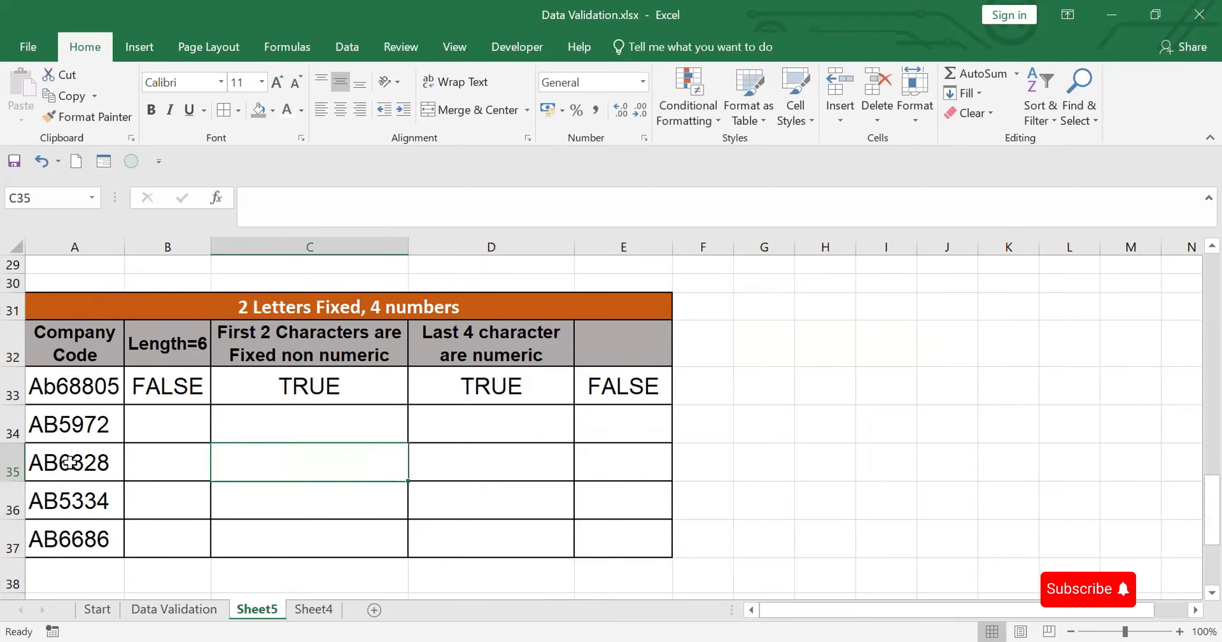
left_click(101, 380)
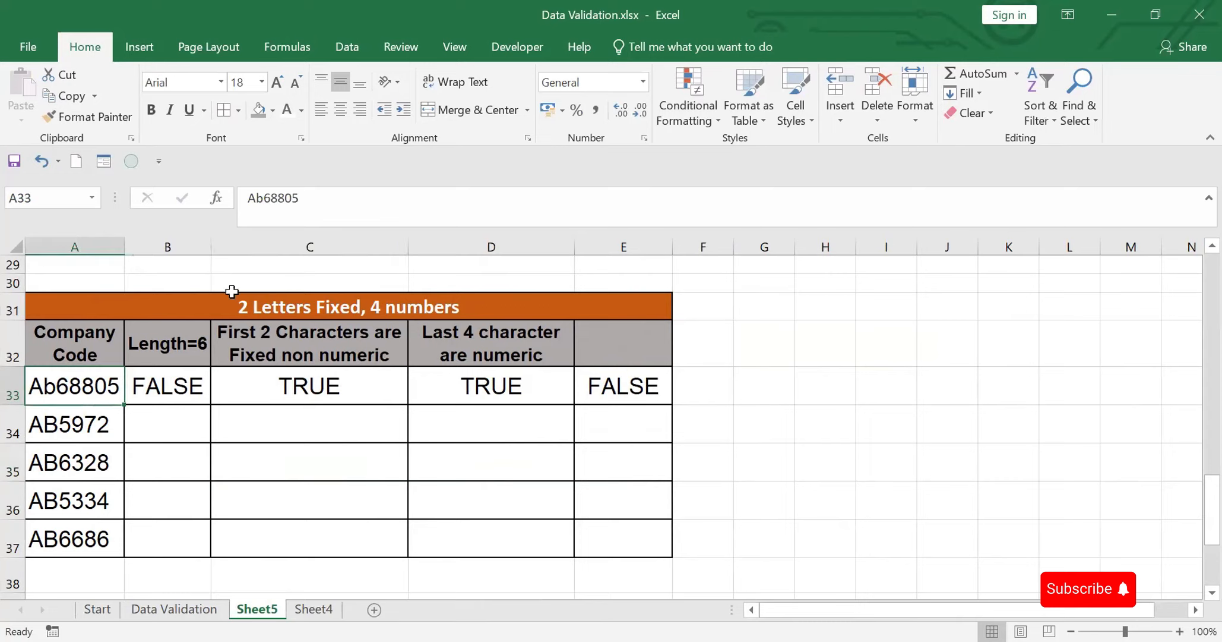
left_click(323, 197)
key("BackSpace")
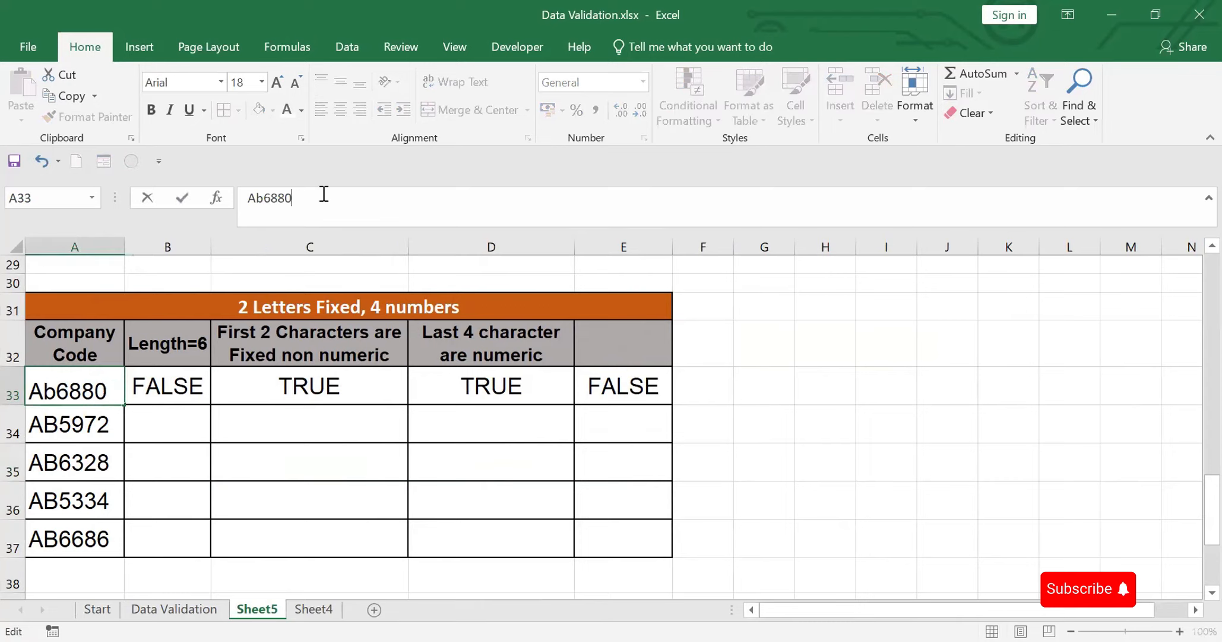
left_click(240, 520)
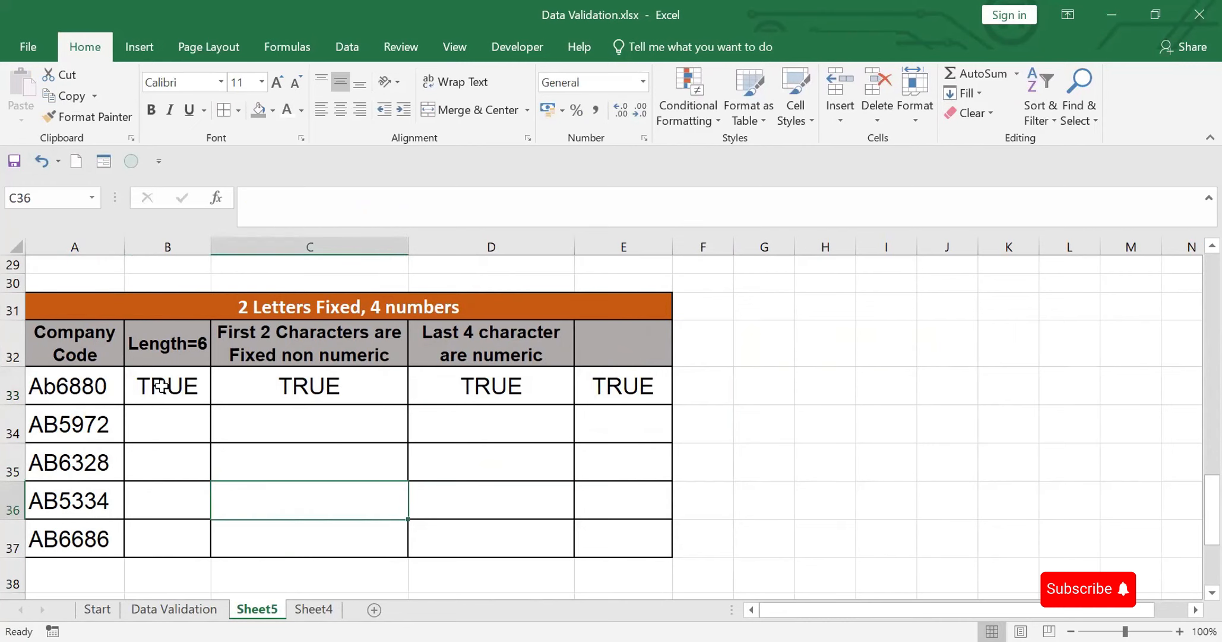
Step: Fill the three checks in B33:D33 down to row 35 and clear the contents of A36:D36
left_click_drag(161, 386, 564, 482)
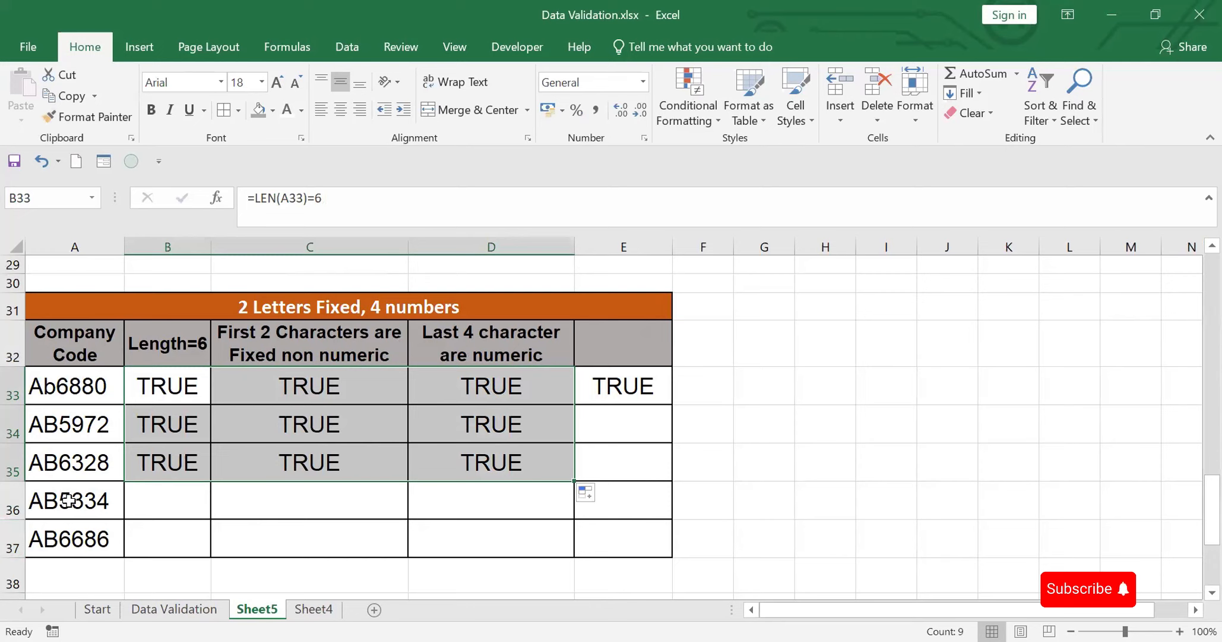
left_click_drag(67, 500, 512, 510)
key("Delete")
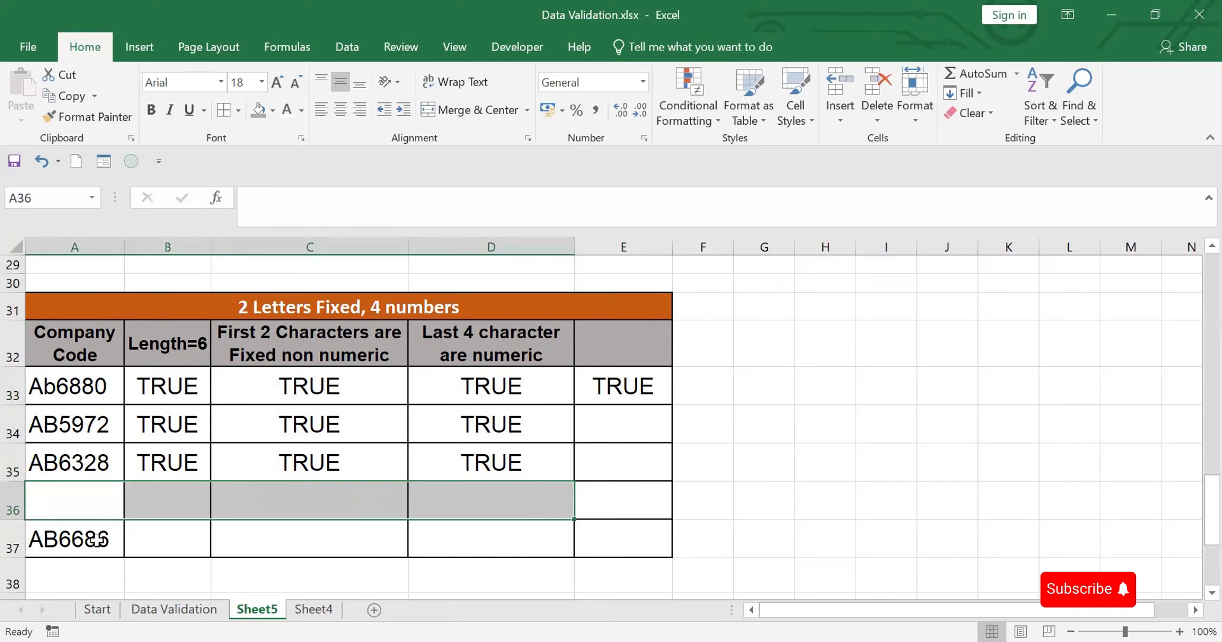
Step: Copy the whole AND formula text from E33, including its equals sign, leaving the cell unedited
left_click(619, 387)
left_click_drag(246, 198, 704, 213)
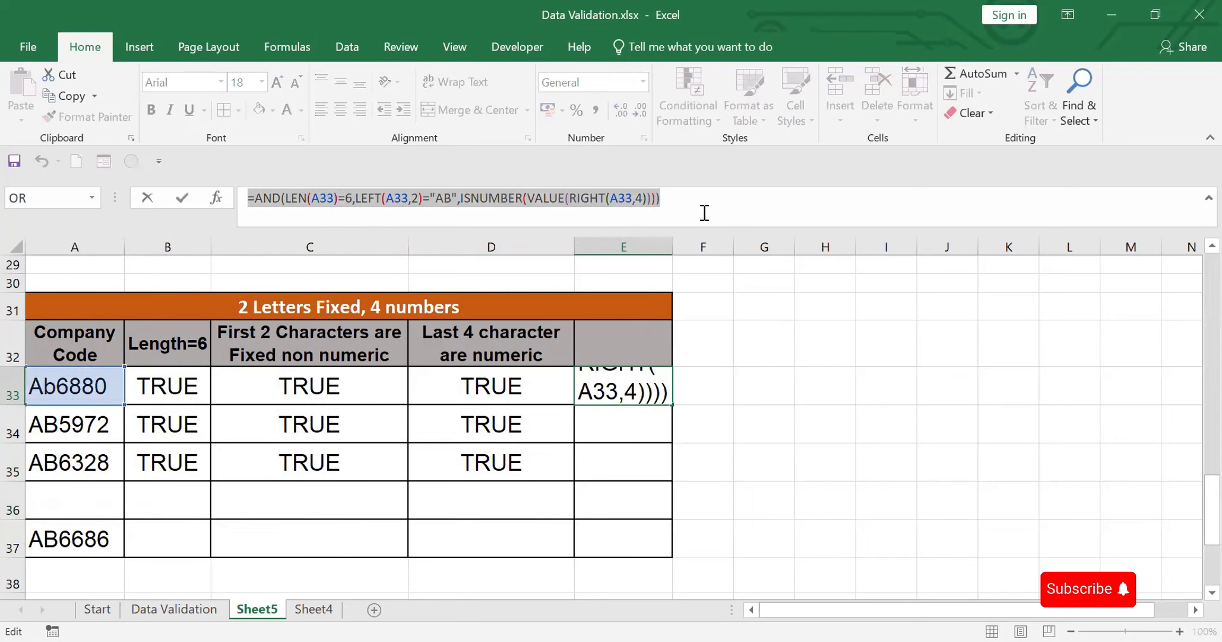
key("ctrl+c")
key("Escape")
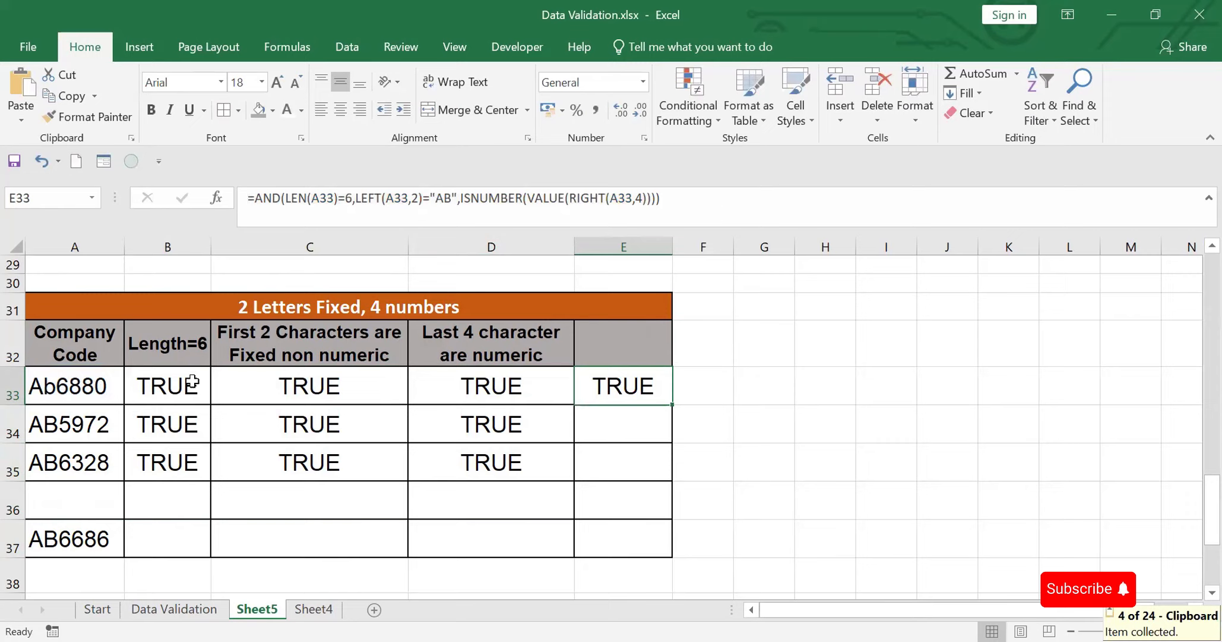
Step: Apply Custom data validation to A33:A38 using the copied AND formula for length 6, letters AB and four numeric characters
left_click_drag(95, 383, 66, 584)
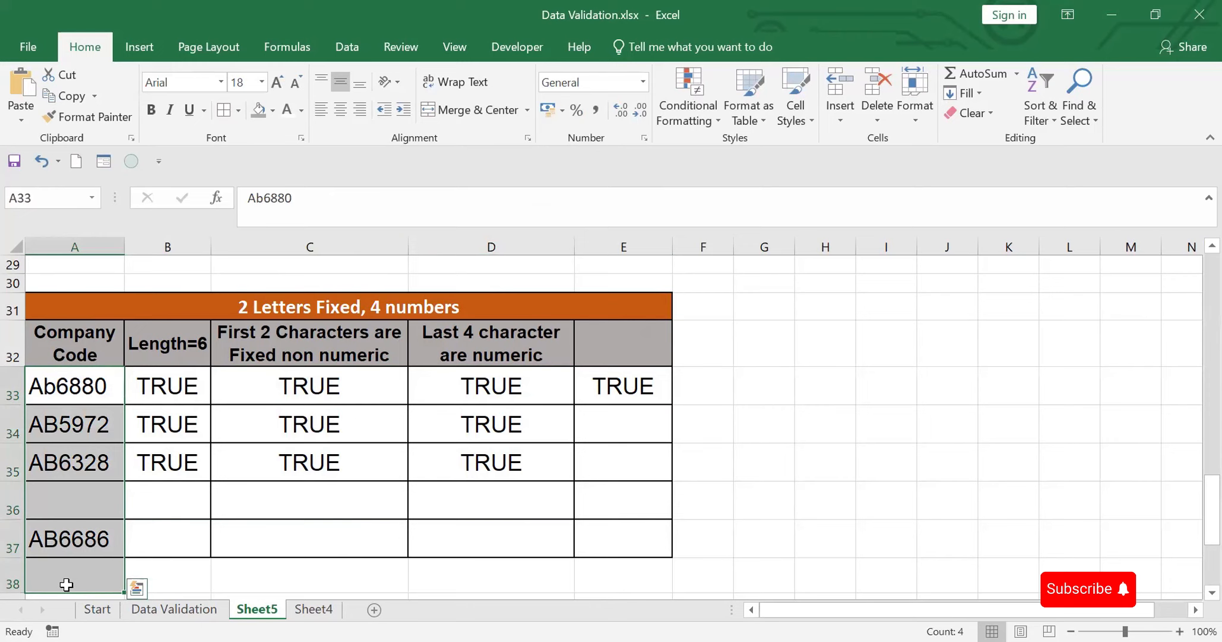
left_click(349, 42)
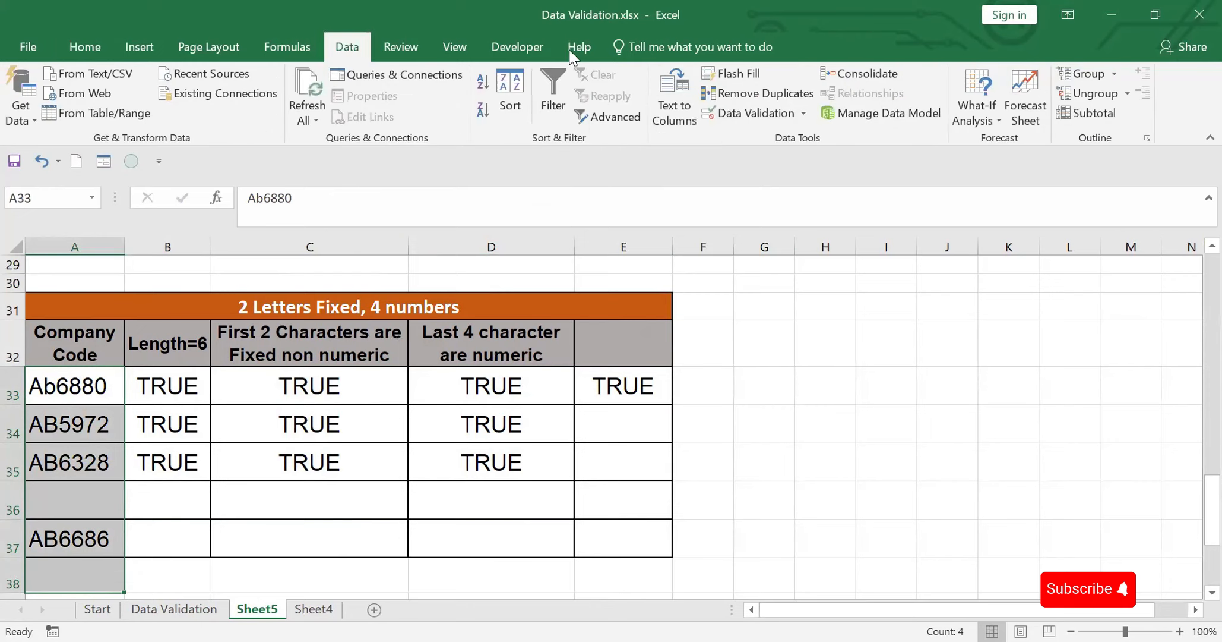
left_click(744, 114)
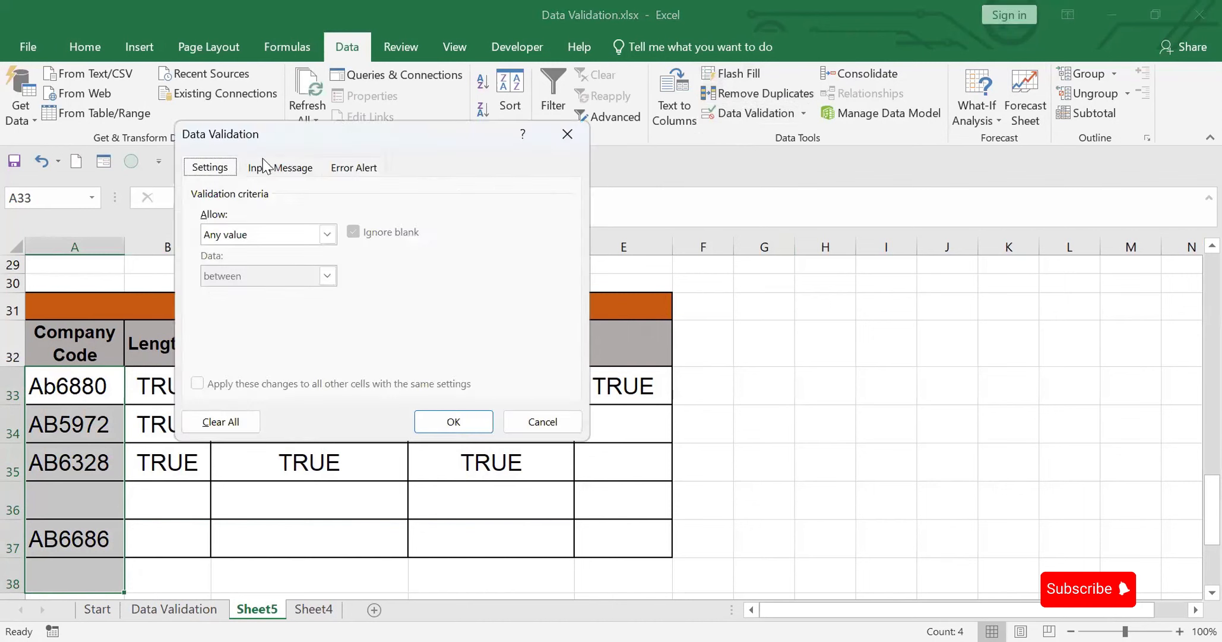
left_click(328, 237)
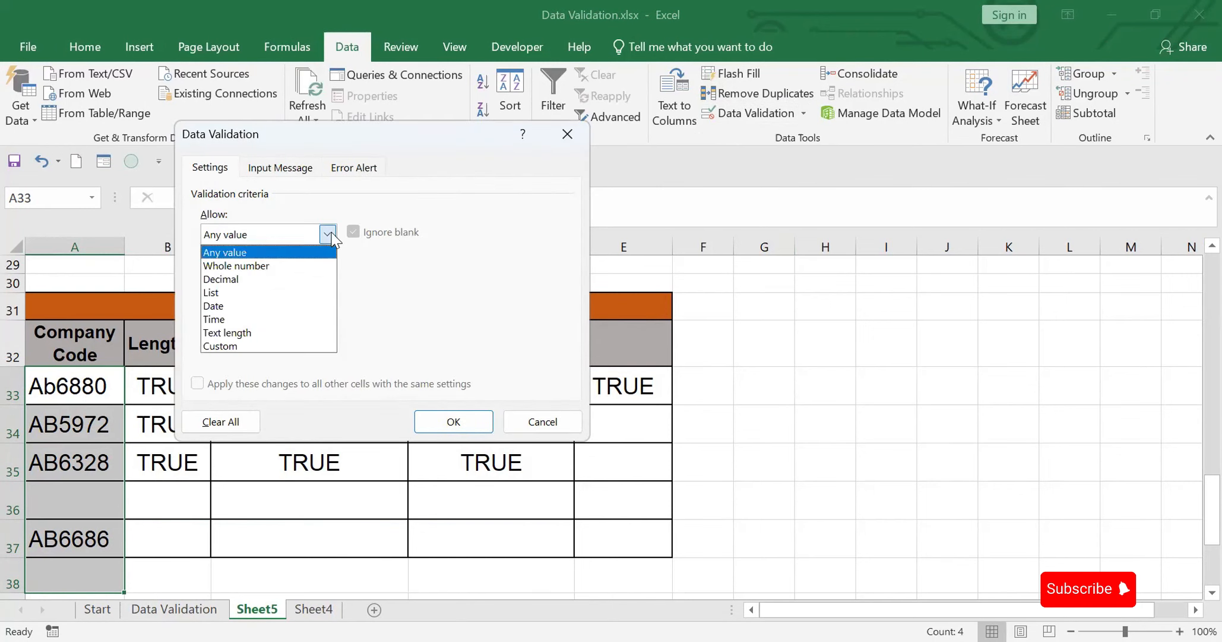
left_click(236, 346)
left_click(225, 316)
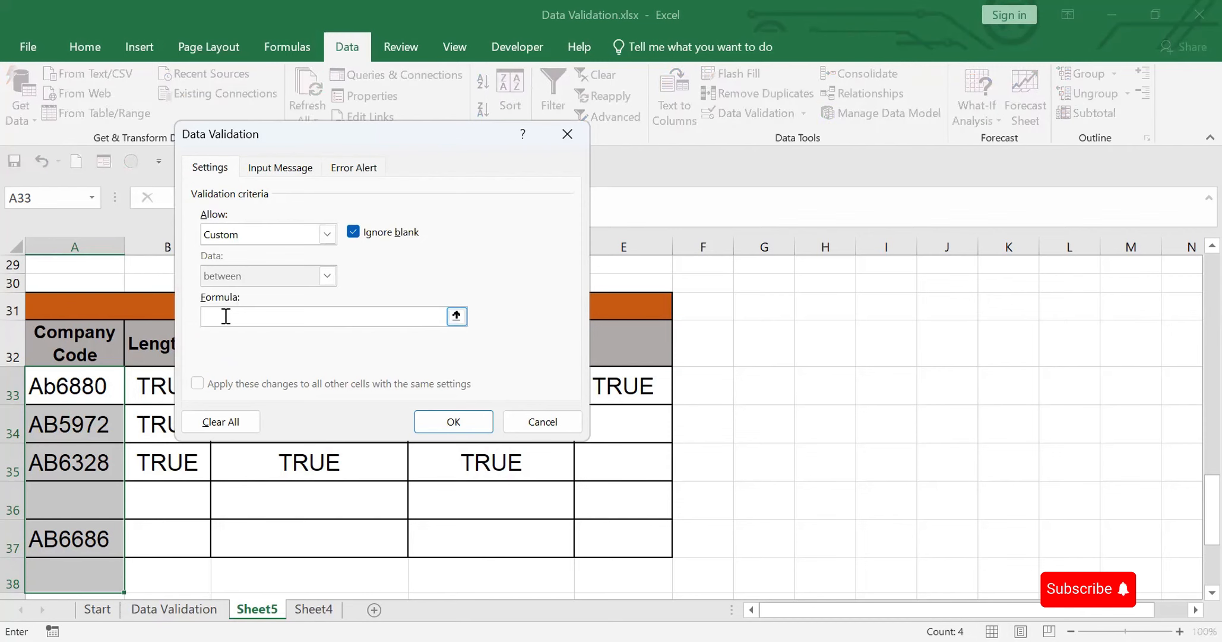
key("ctrl+v")
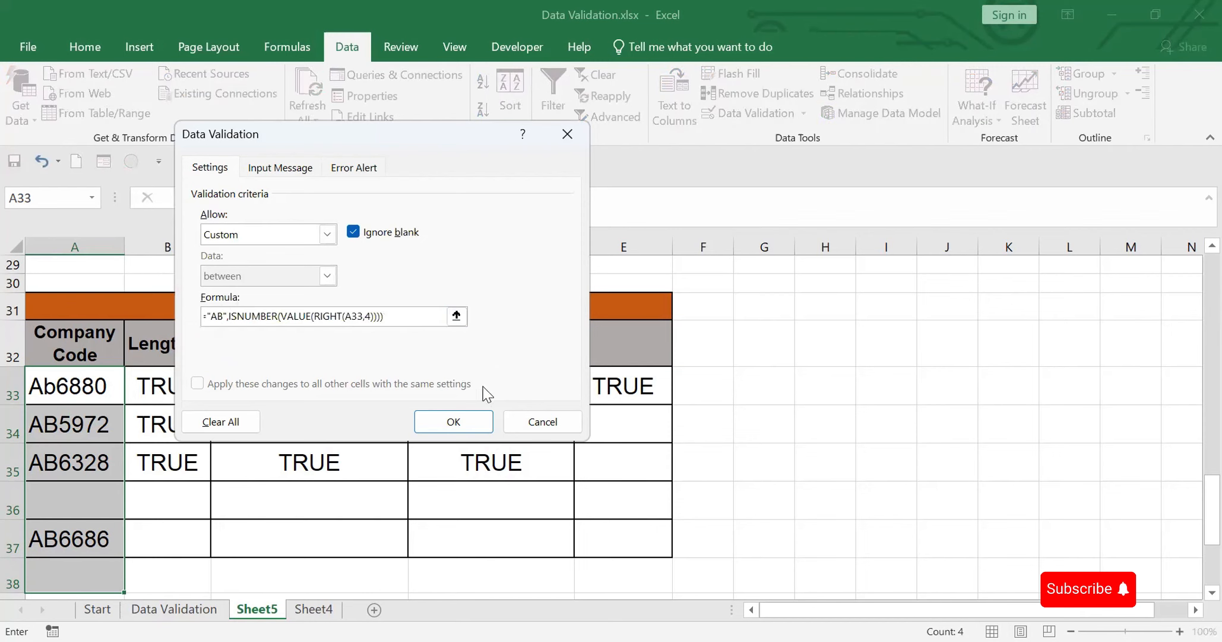
left_click(459, 421)
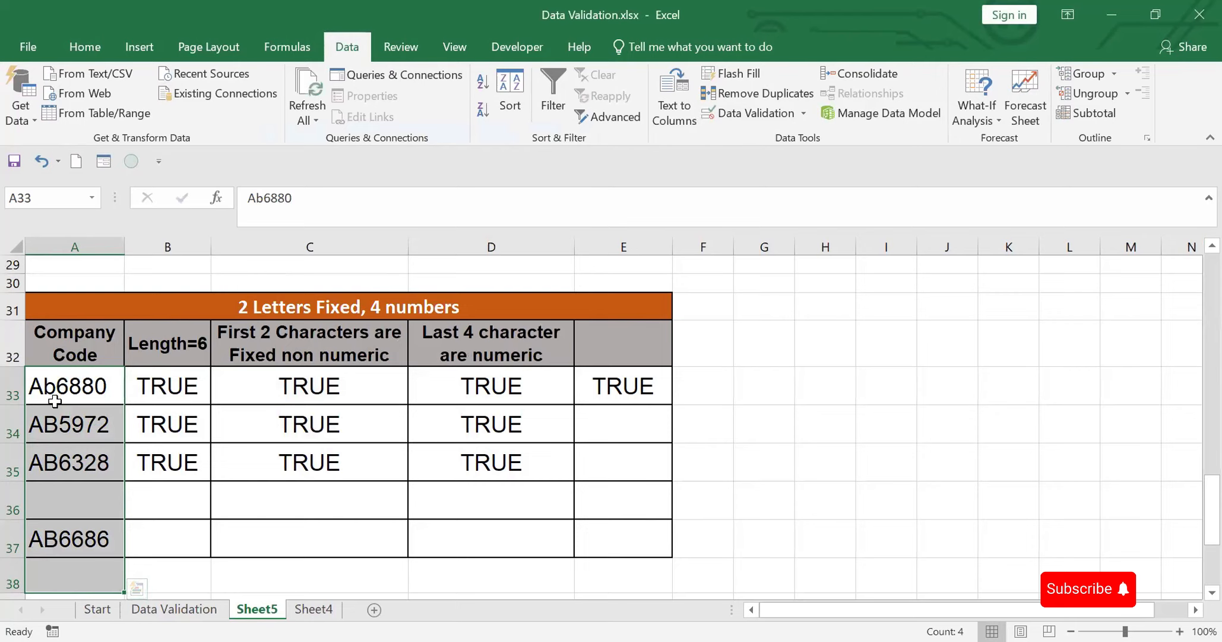
Step: Test the validation rule by trying to change the code in A33 to Ab68805, and cancel the entry
left_click(99, 383)
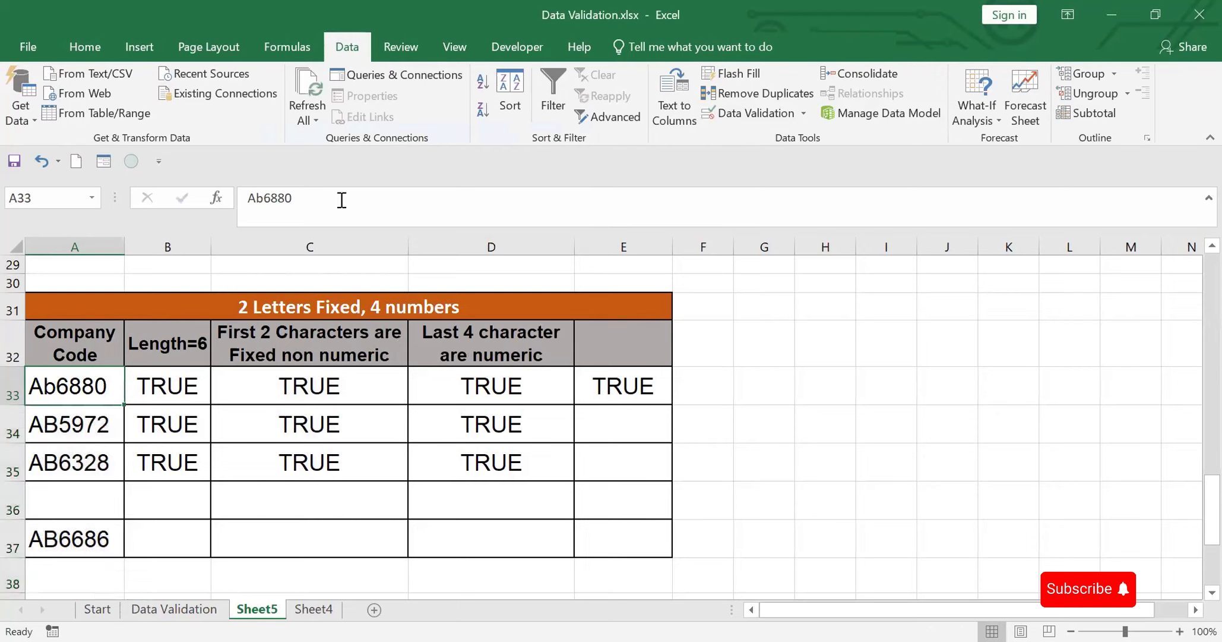
left_click(309, 198)
type("5")
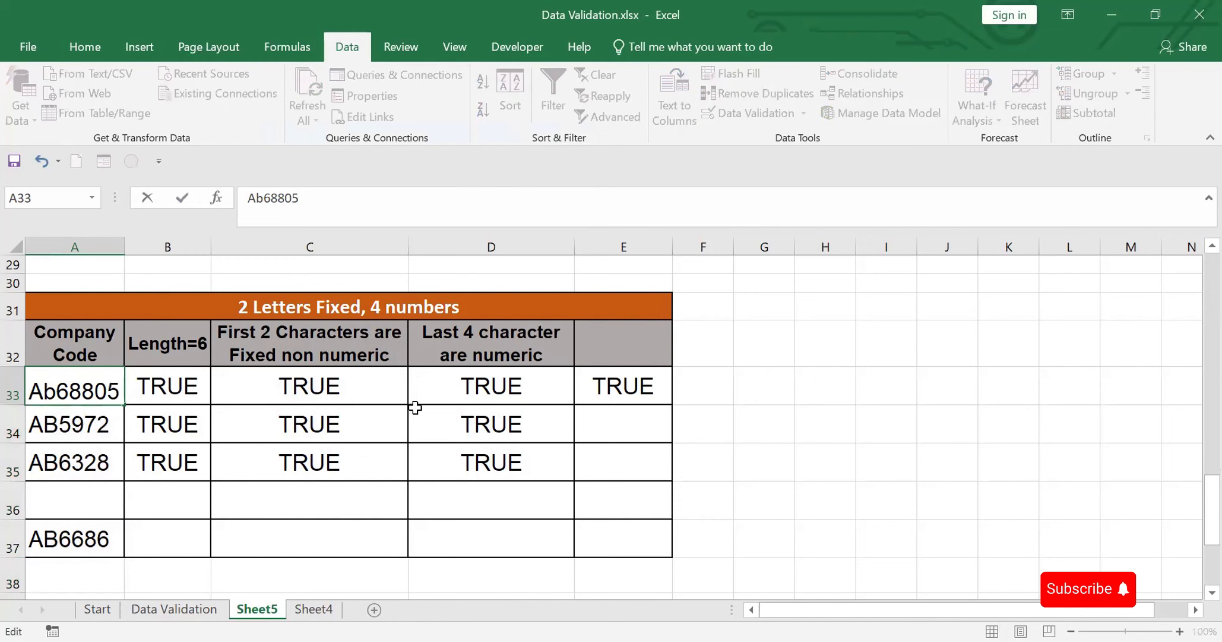
key("Return")
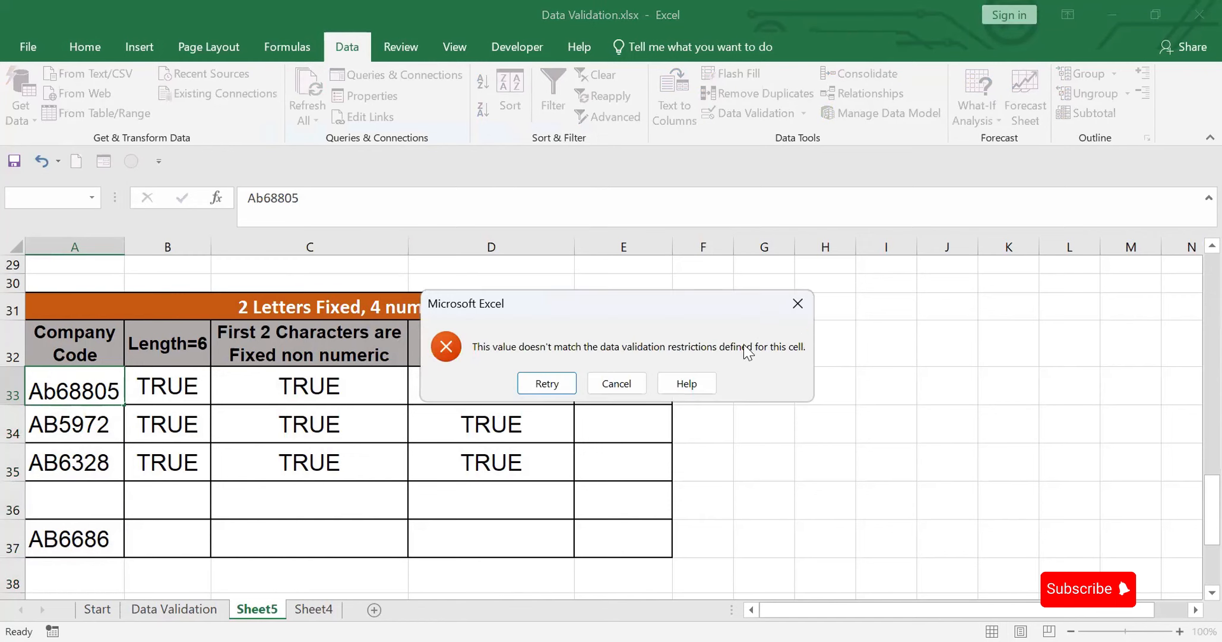
left_click(617, 383)
key("Down")
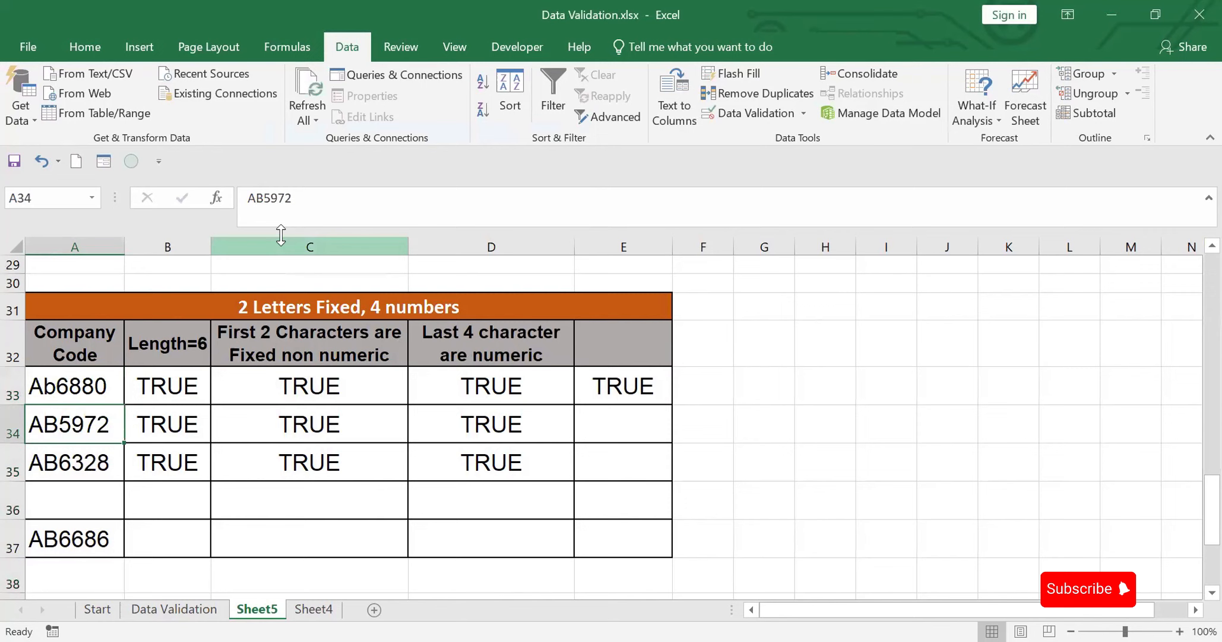
Step: Test the validation rule by trying to change the code in A34 to Ag5972, and cancel the entry
left_click(265, 197)
key("BackSpace")
type("g")
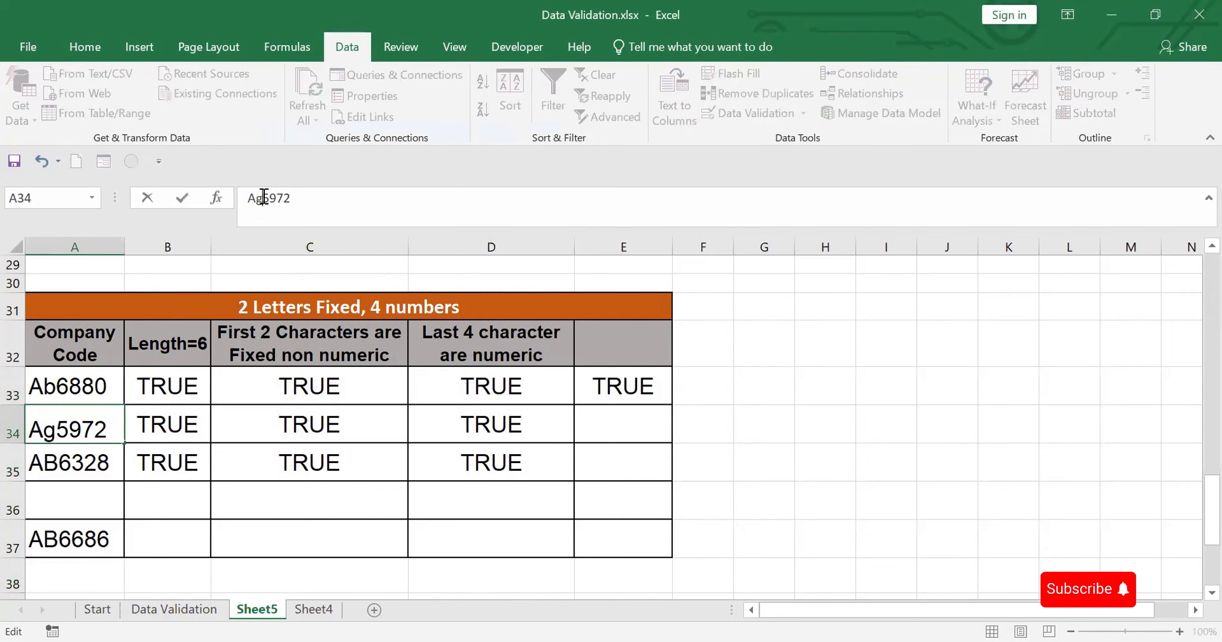
key("Return")
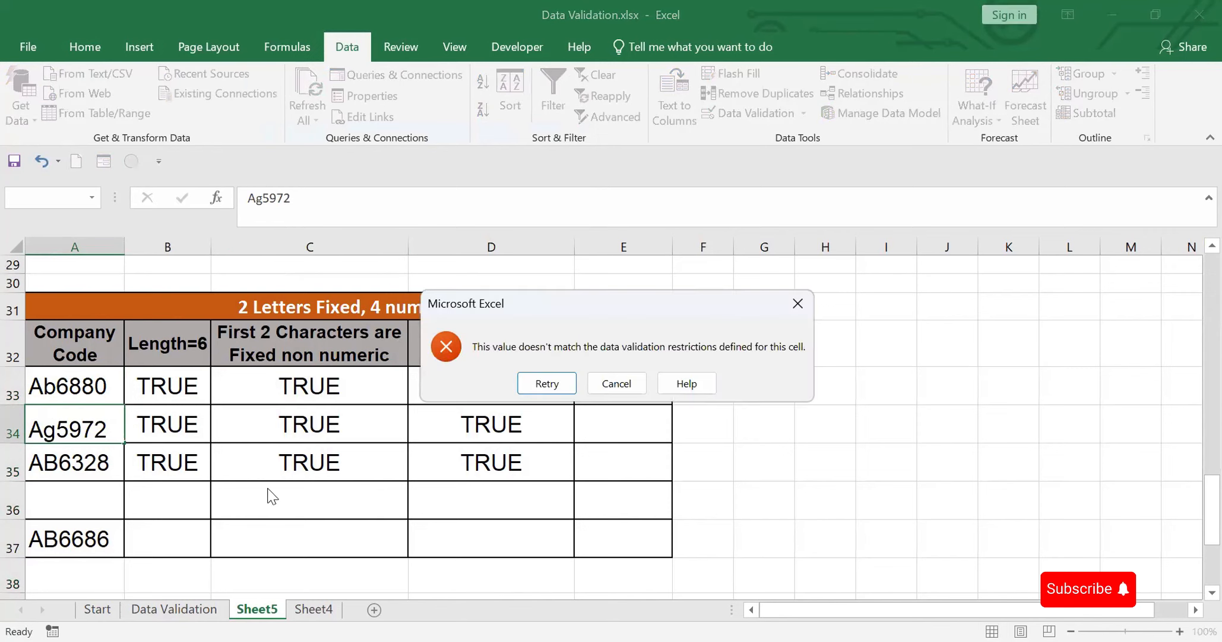
left_click(621, 378)
left_click(618, 385)
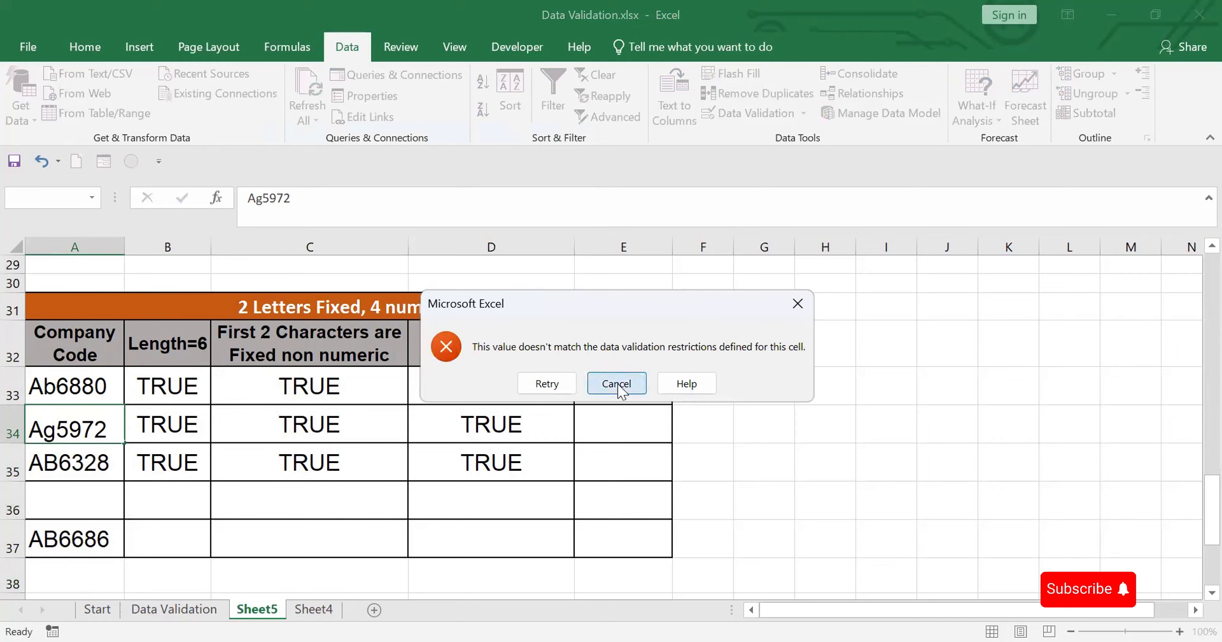
Step: Try to enter the code as2536 in the empty cell A36 to test the required letters, and cancel the entry
left_click(77, 501)
type("a")
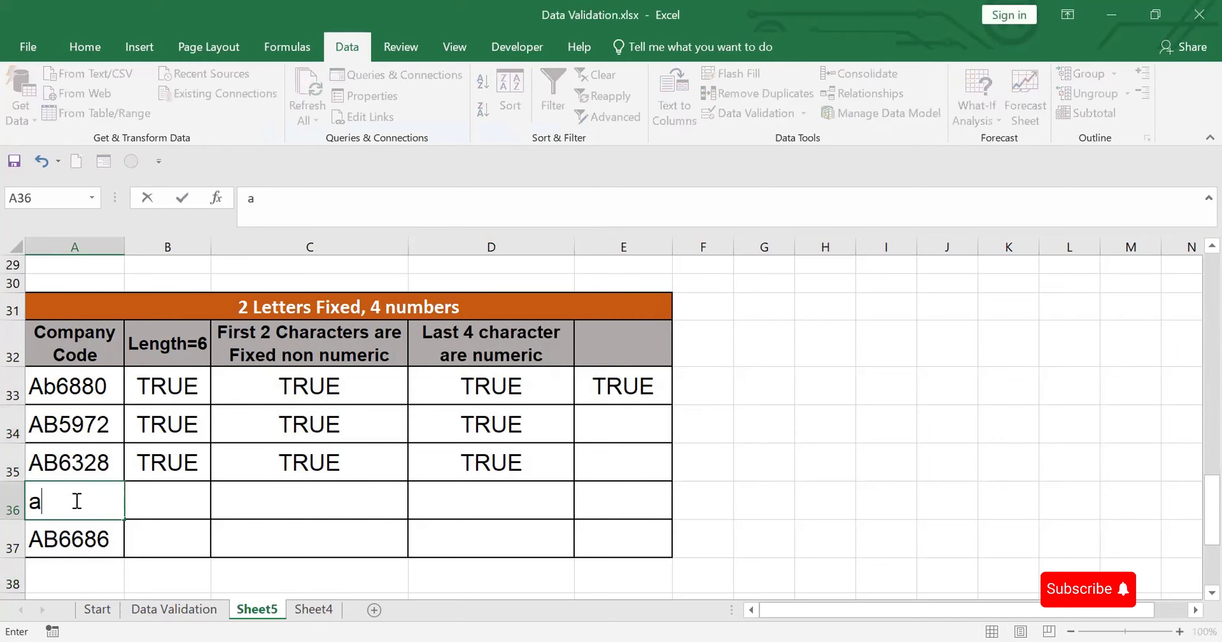
type("s2536")
key("Return")
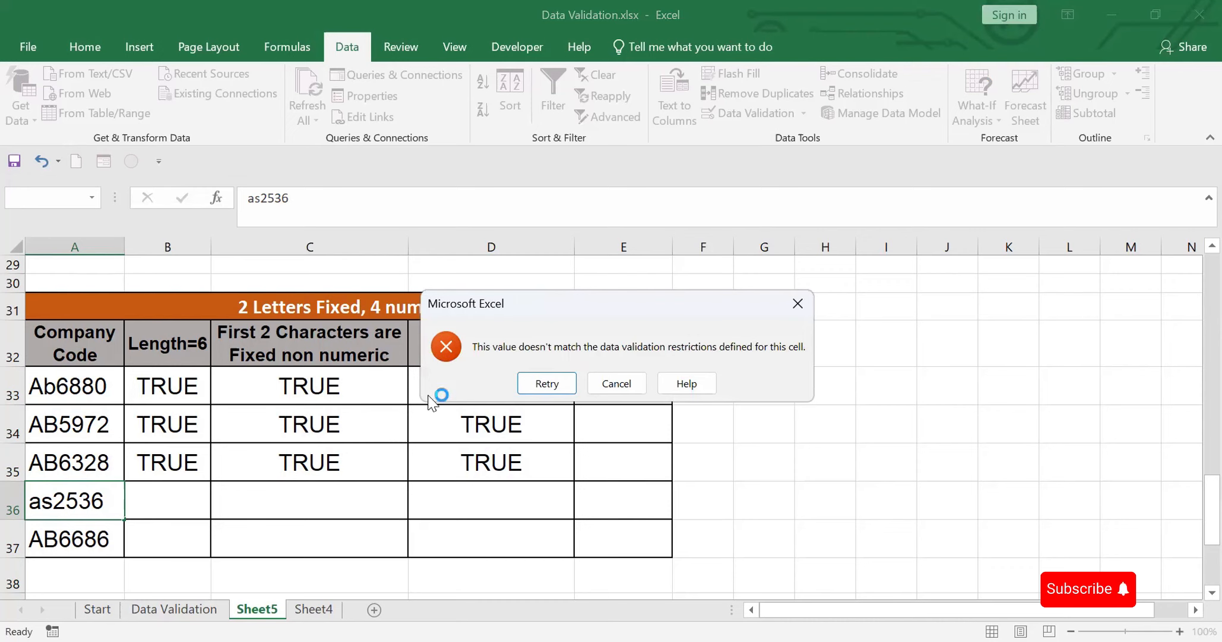
left_click(617, 383)
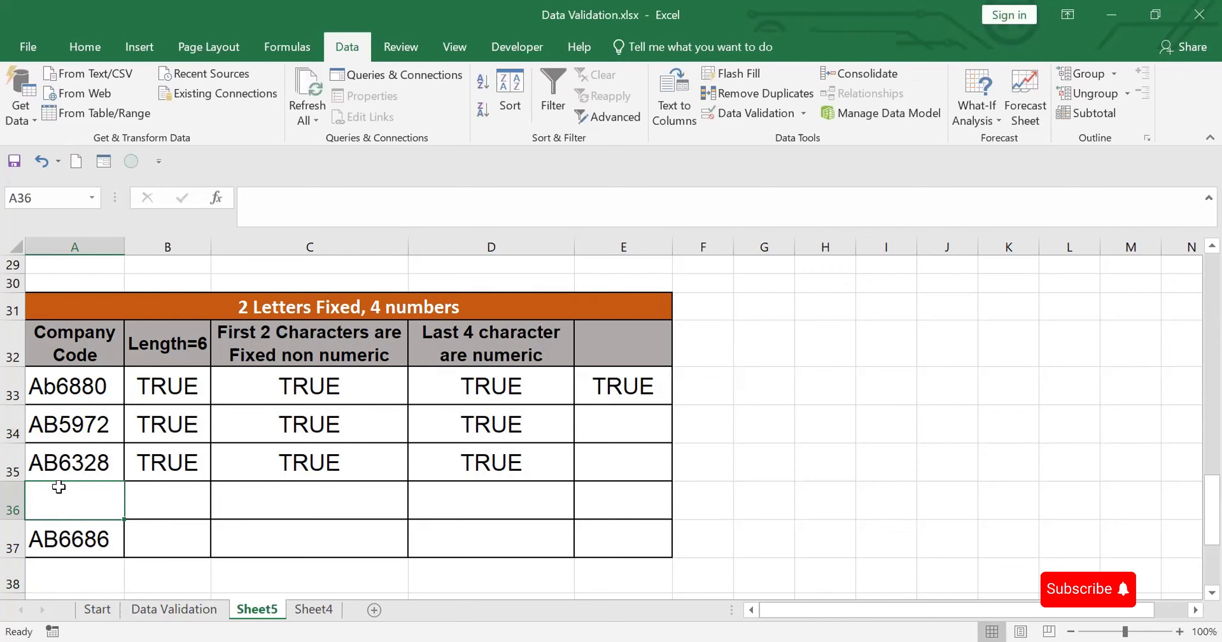
Step: Enter the code ab2536 in A36 to test the validation rule with the required letters and four numbers
type("ab2")
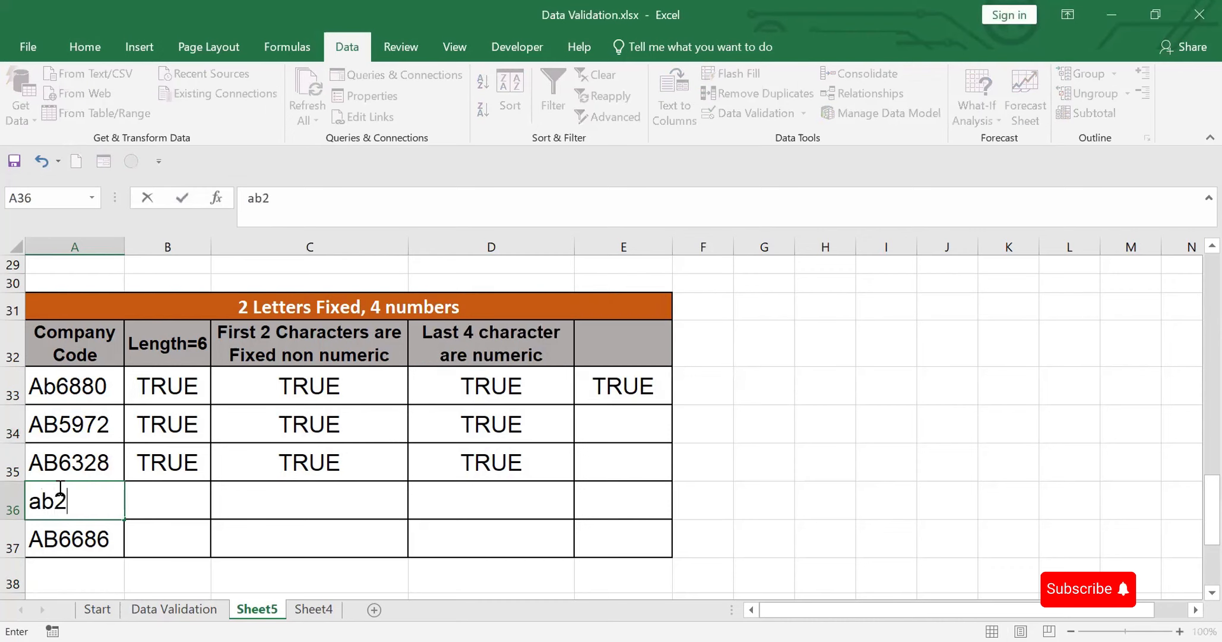
type("536")
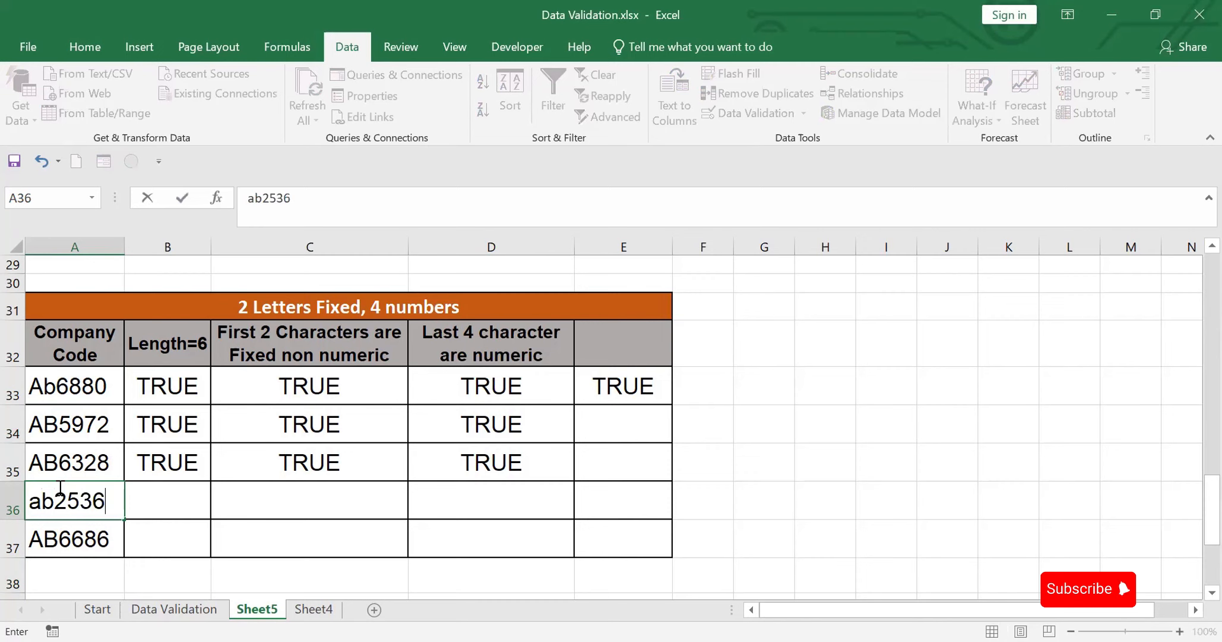
left_click(460, 523)
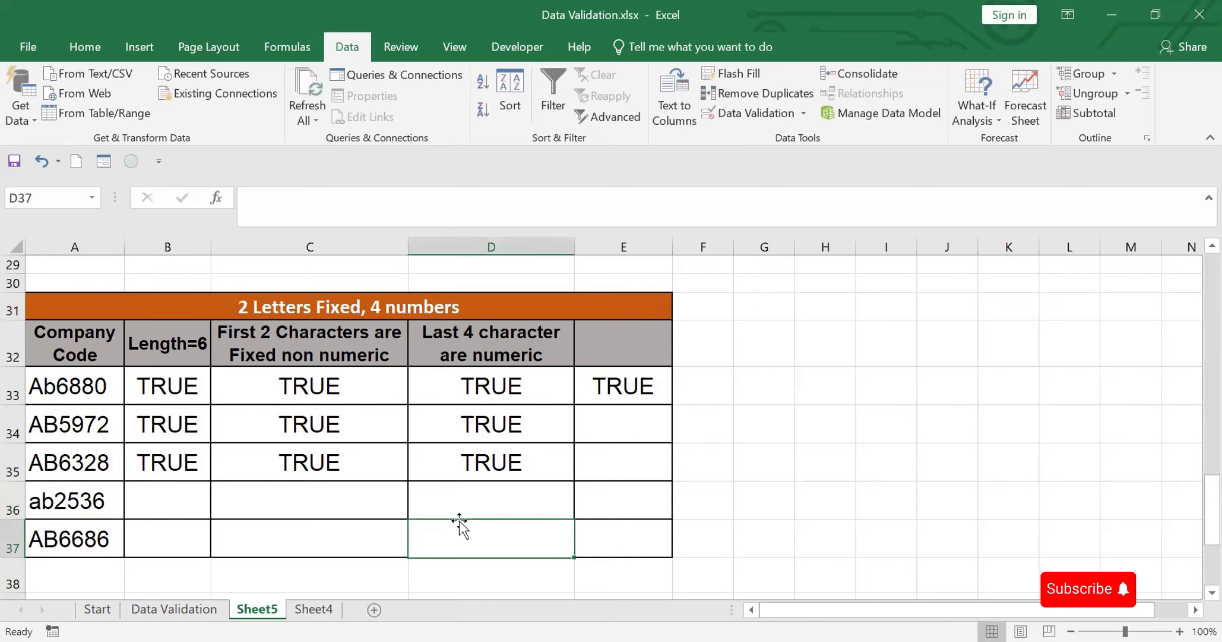